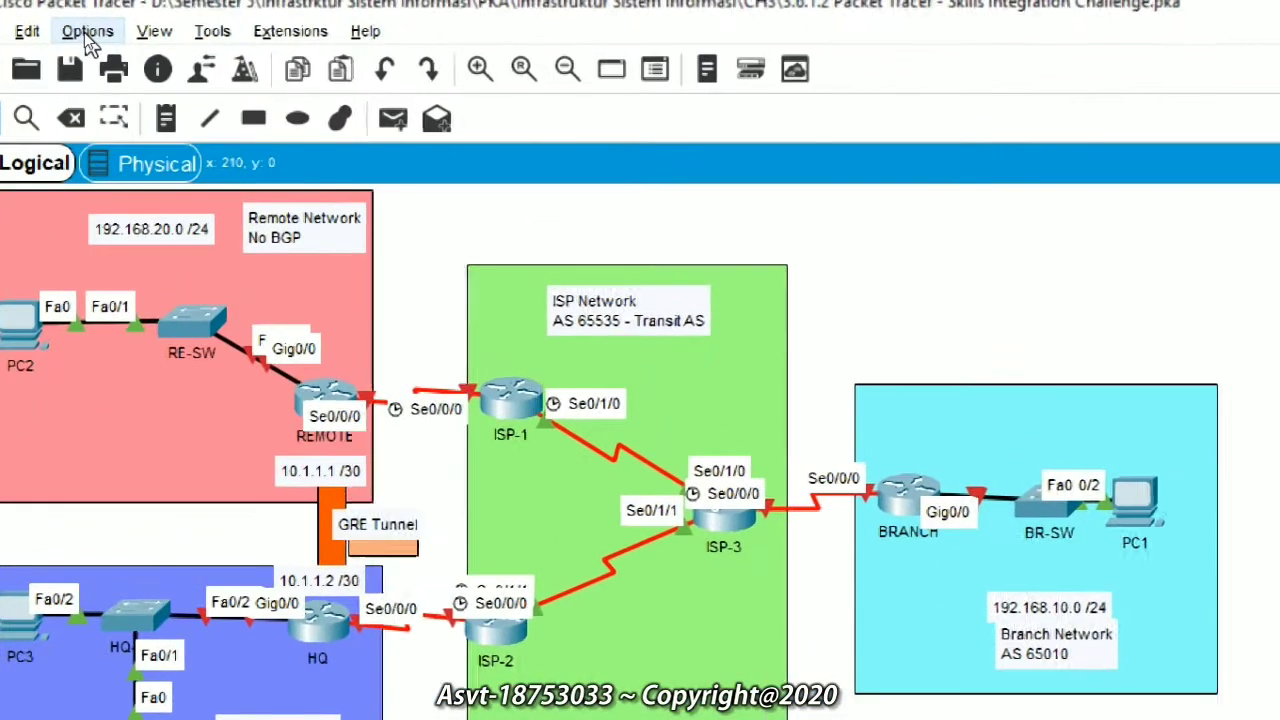
Step: In Options > User Profile, replace Guest with the user's full name and add their e-mail address
left_click(86, 32)
left_click(140, 100)
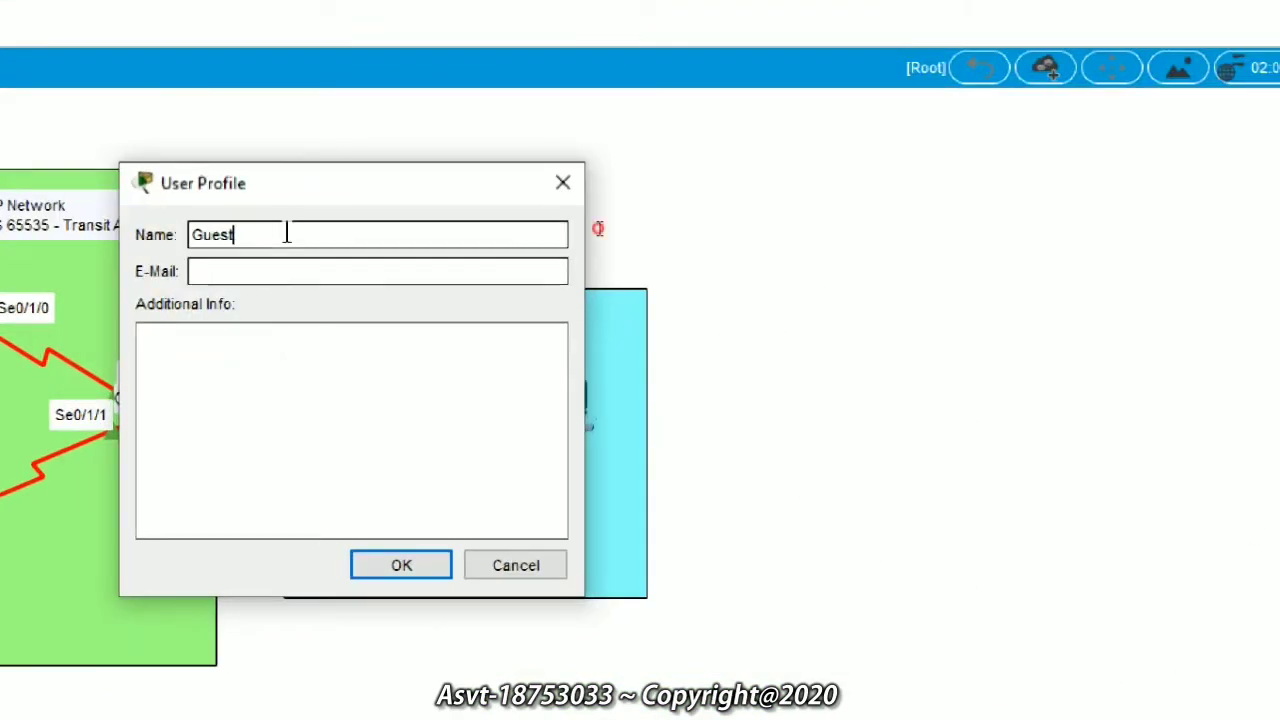
double_click(286, 234)
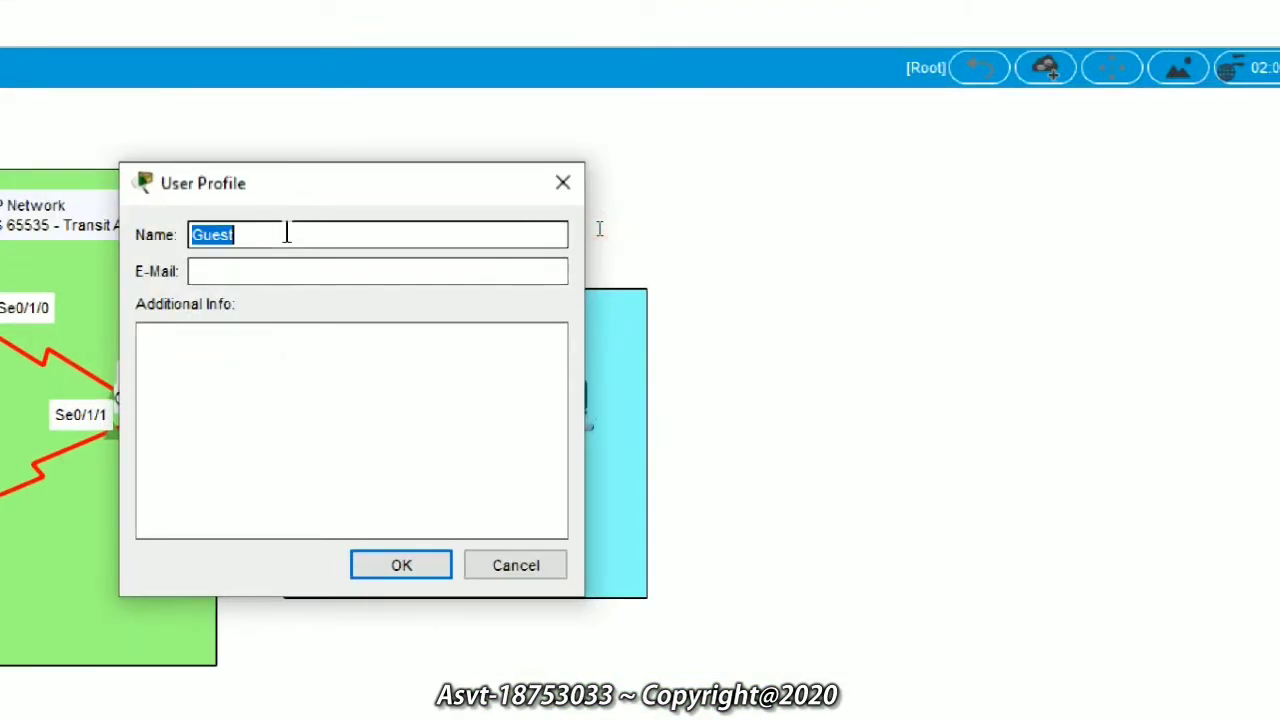
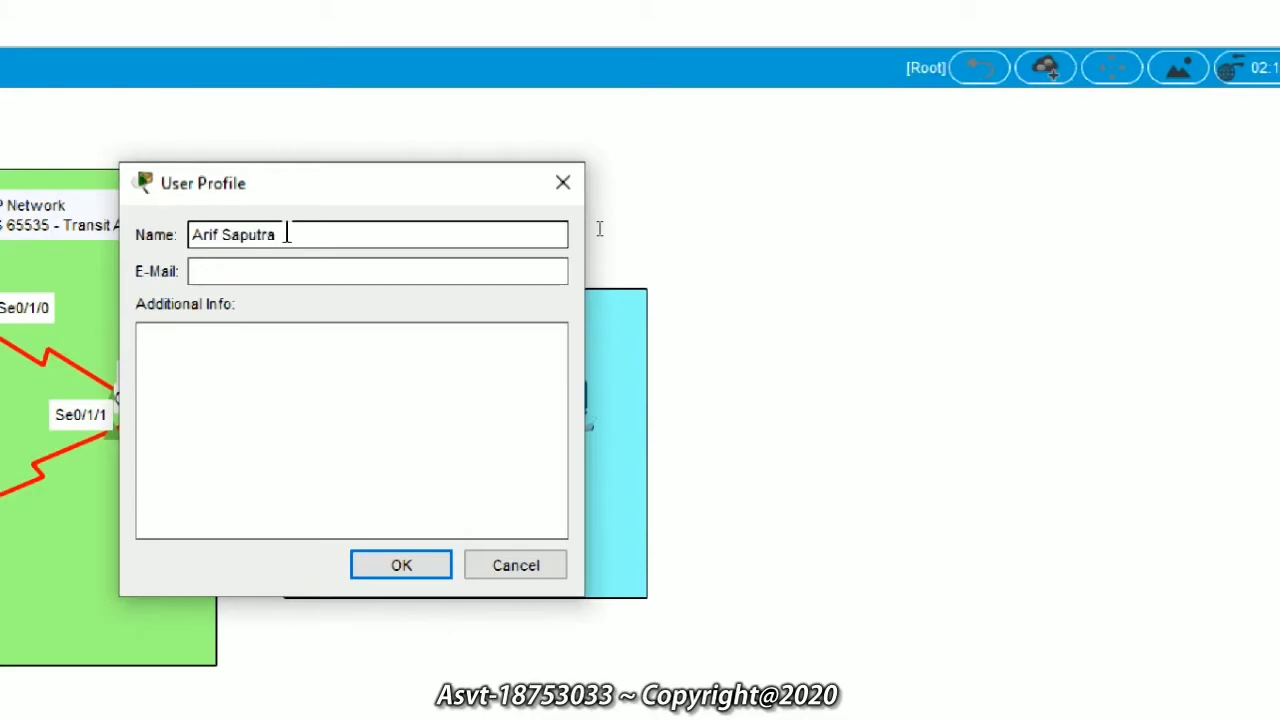
left_click(288, 273)
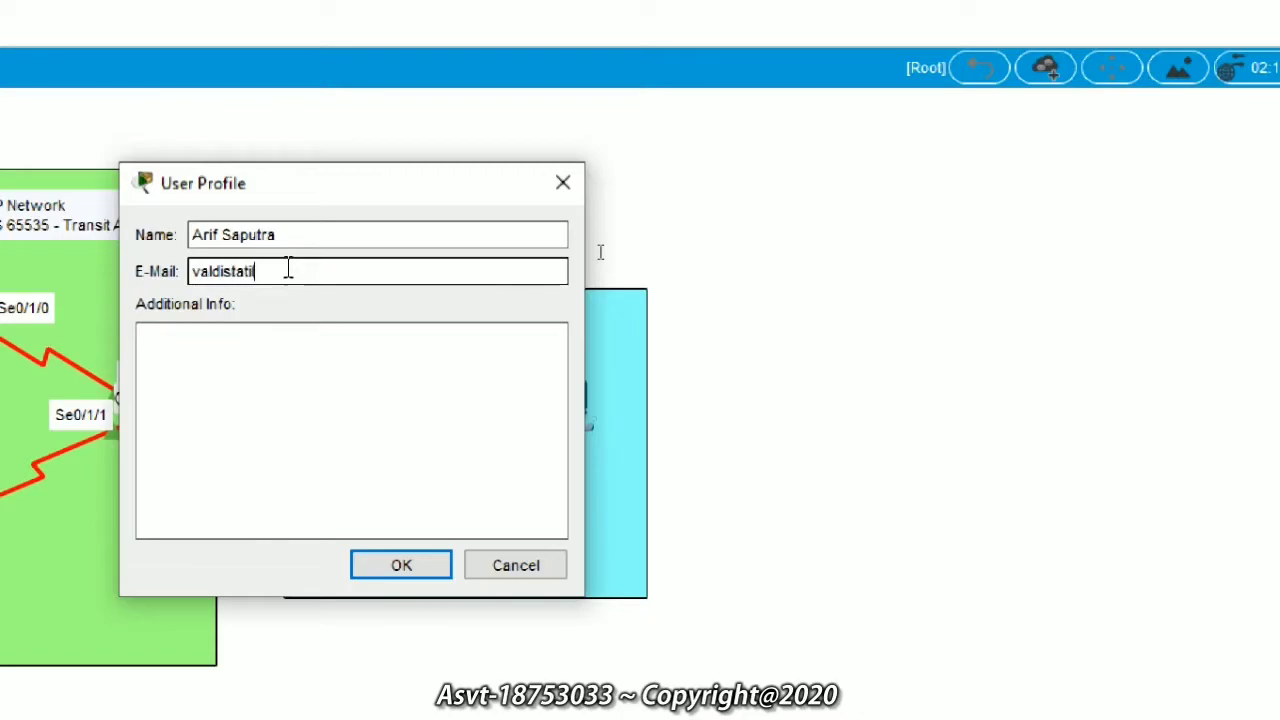
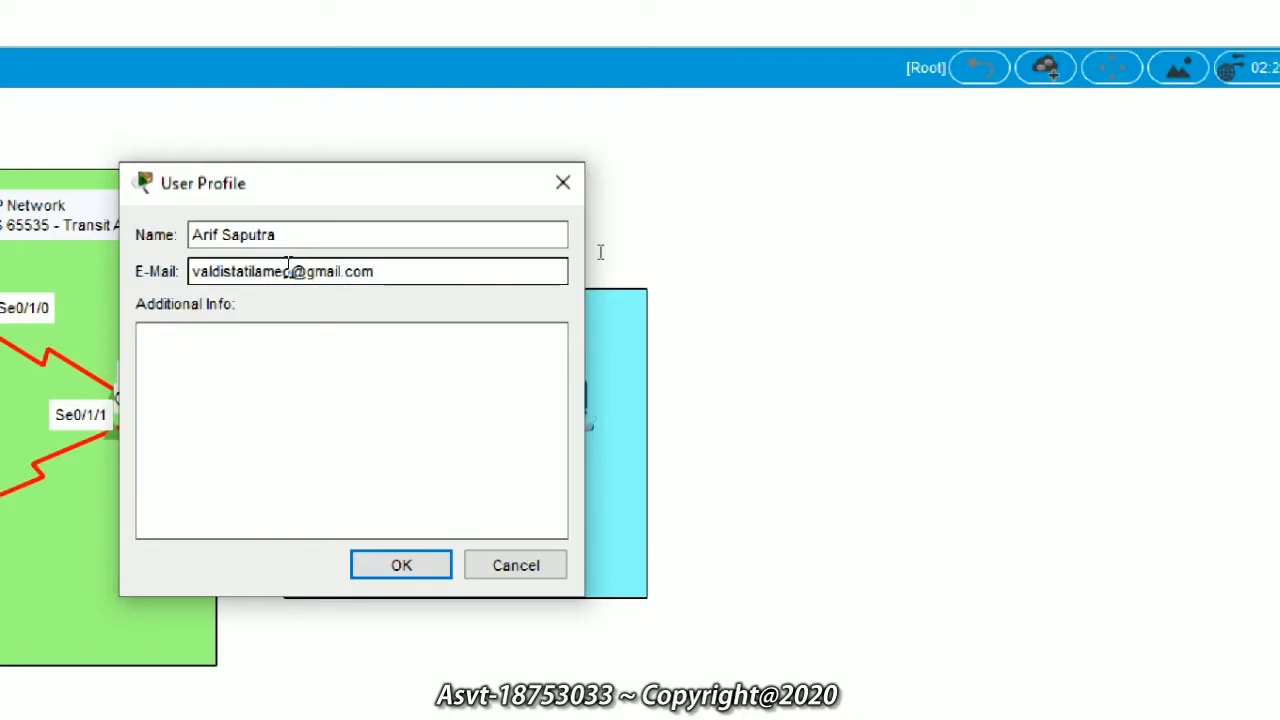
key("Return")
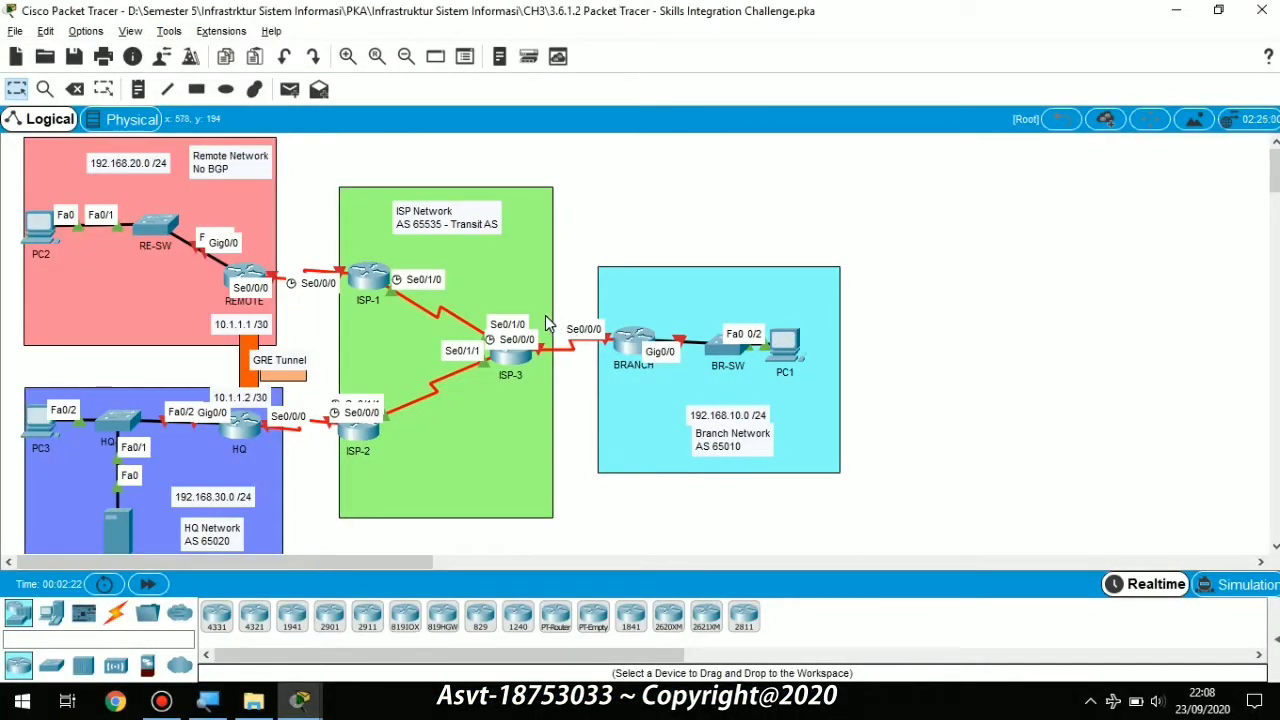
Step: Snap Packet Tracer to the left beside the PT Activity instructions and widen the topology window
key("super+Left")
key("Down")
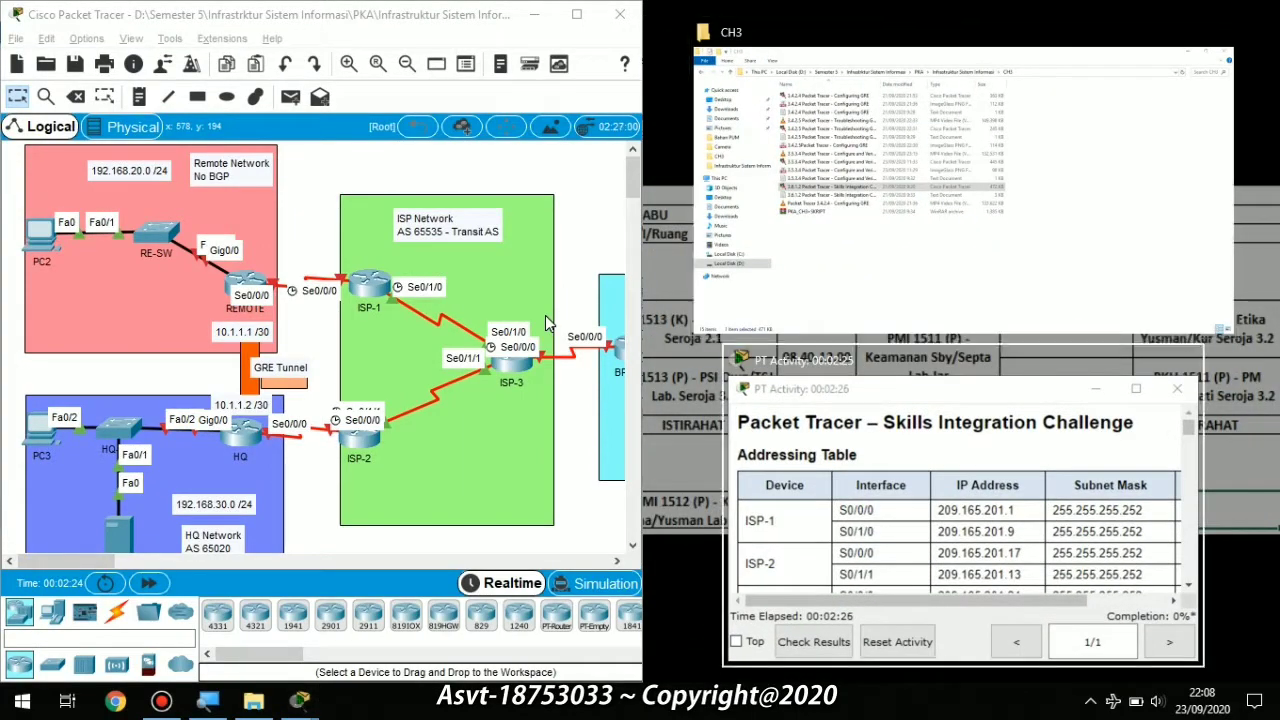
key("Return")
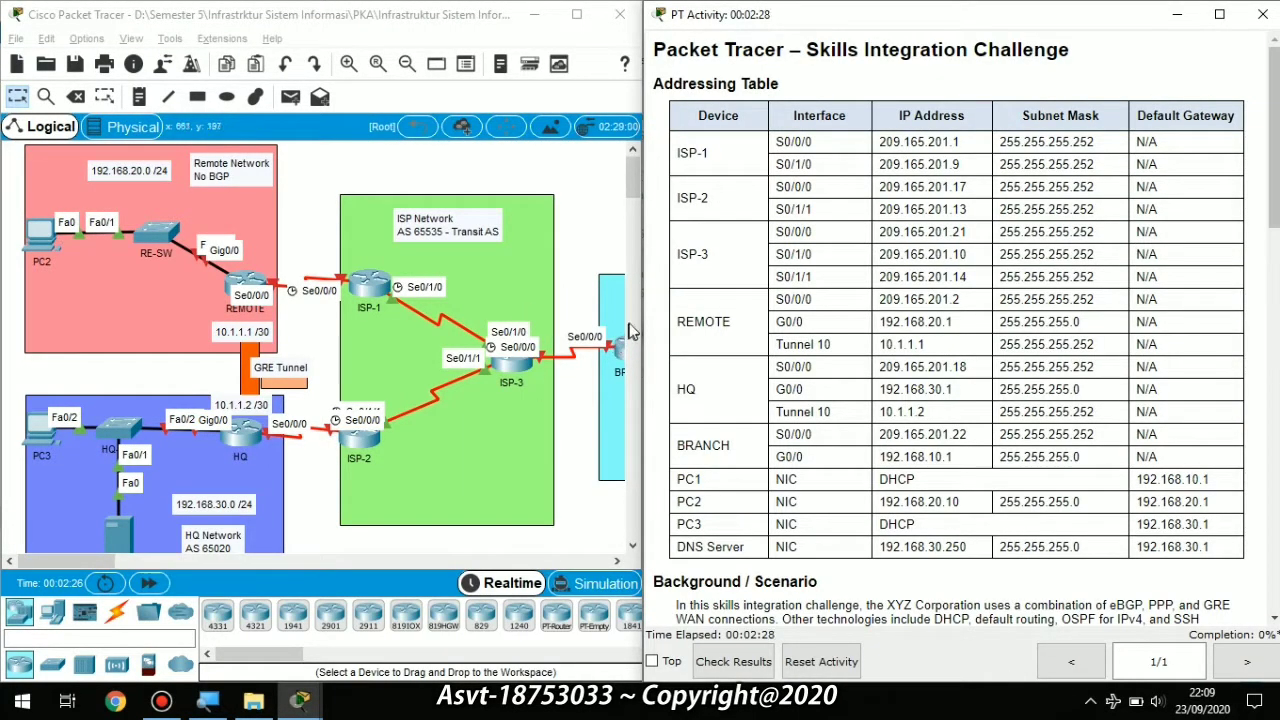
left_click_drag(645, 330, 710, 306)
scroll(913, 262, "down", 1)
scroll(913, 262, "up", 1)
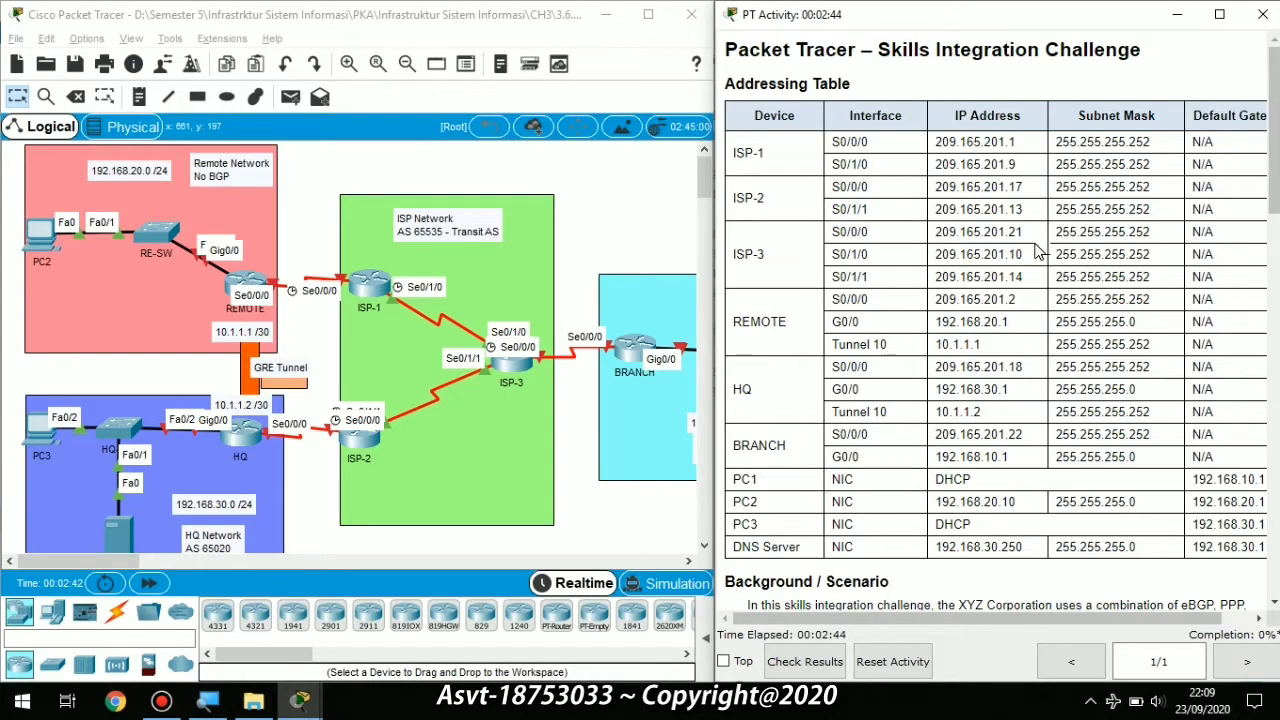
scroll(1041, 251, "down", 6)
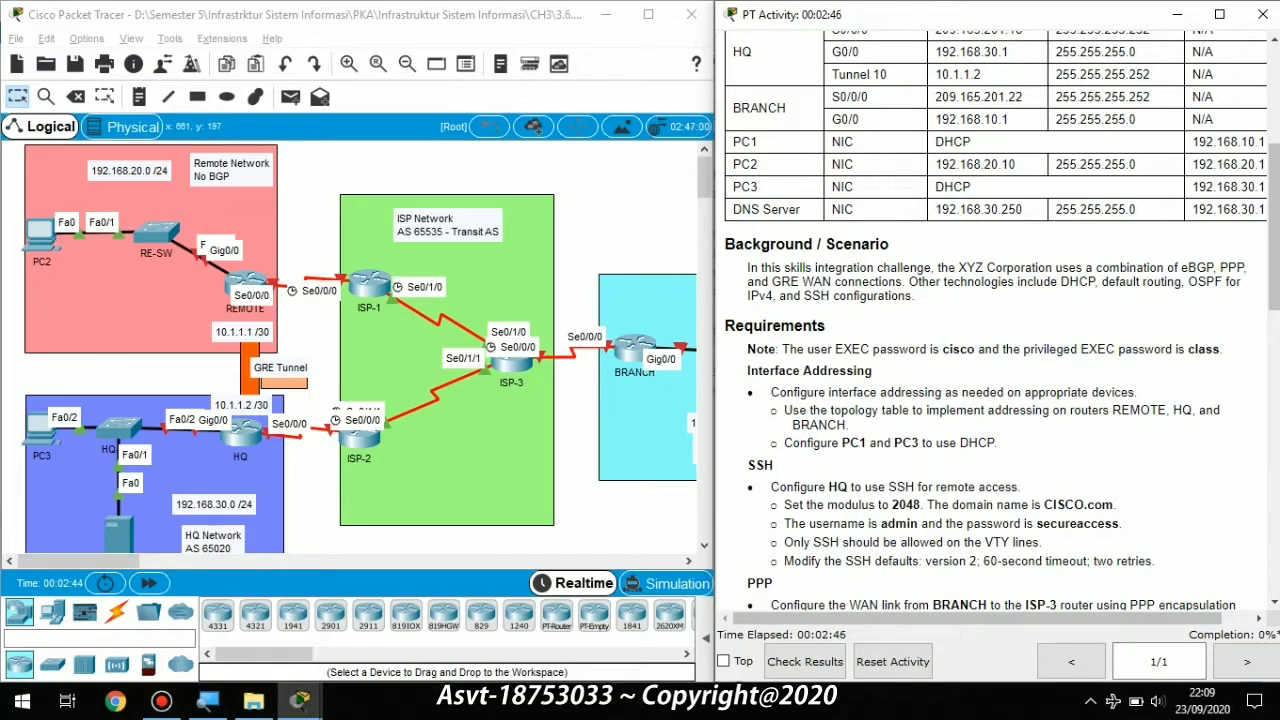
scroll(1002, 311, "down", 1)
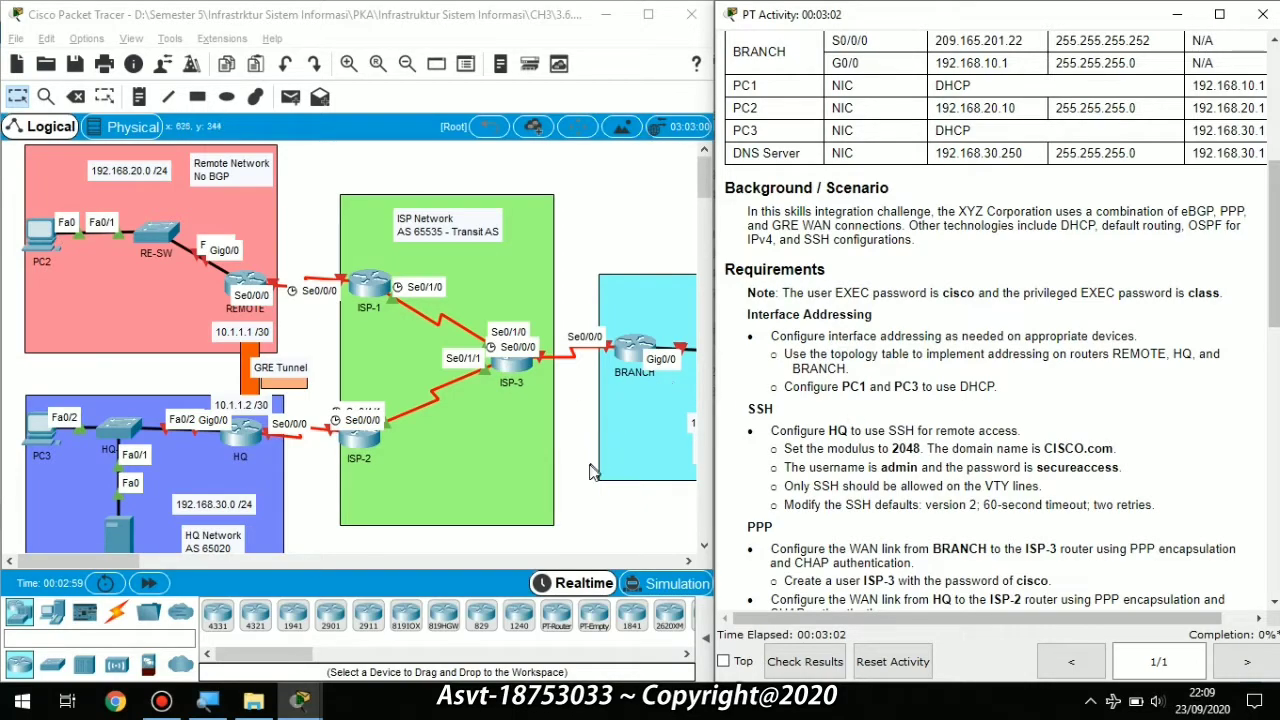
left_click_drag(140, 562, 89, 561)
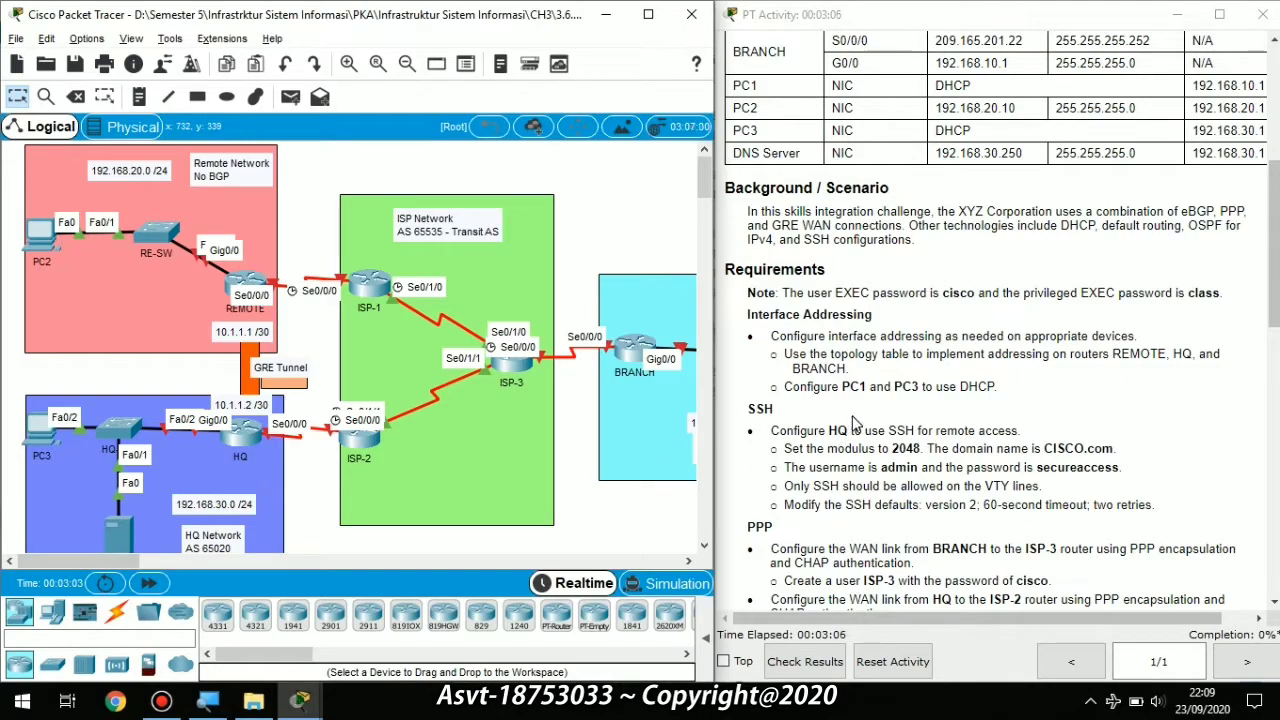
scroll(855, 424, "down", 1)
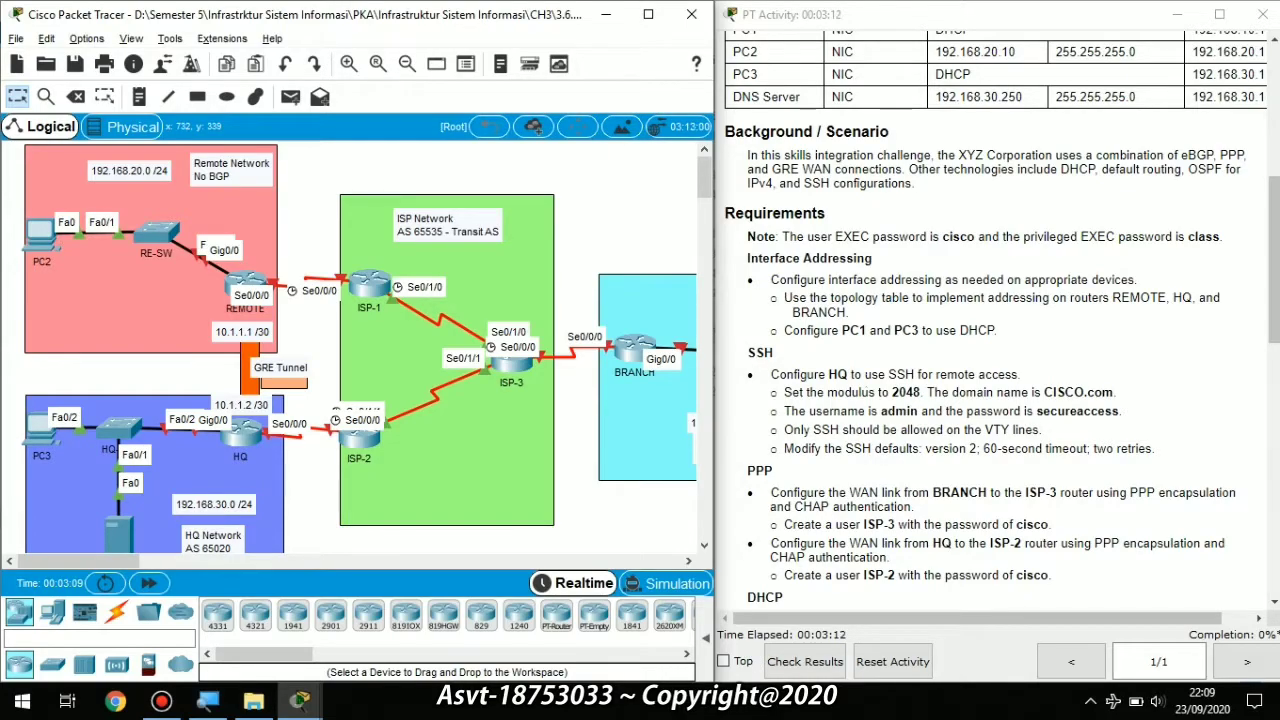
scroll(866, 394, "down", 1)
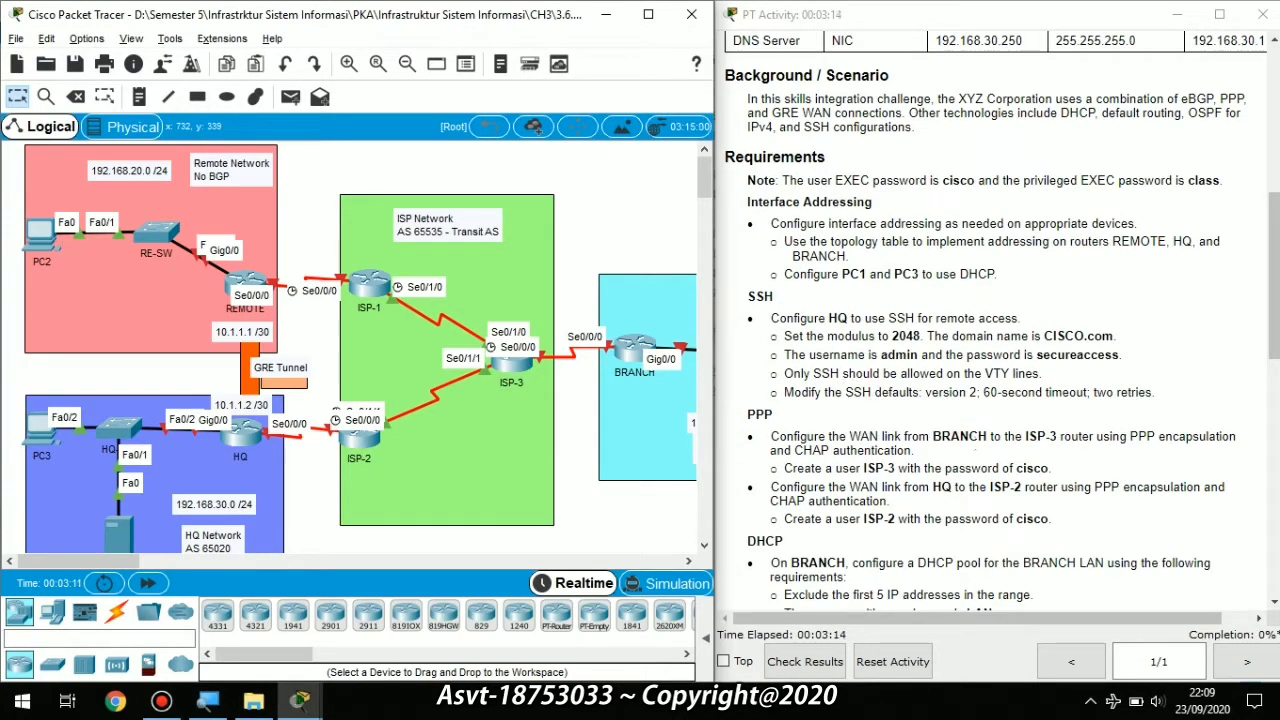
scroll(926, 440, "down", 2)
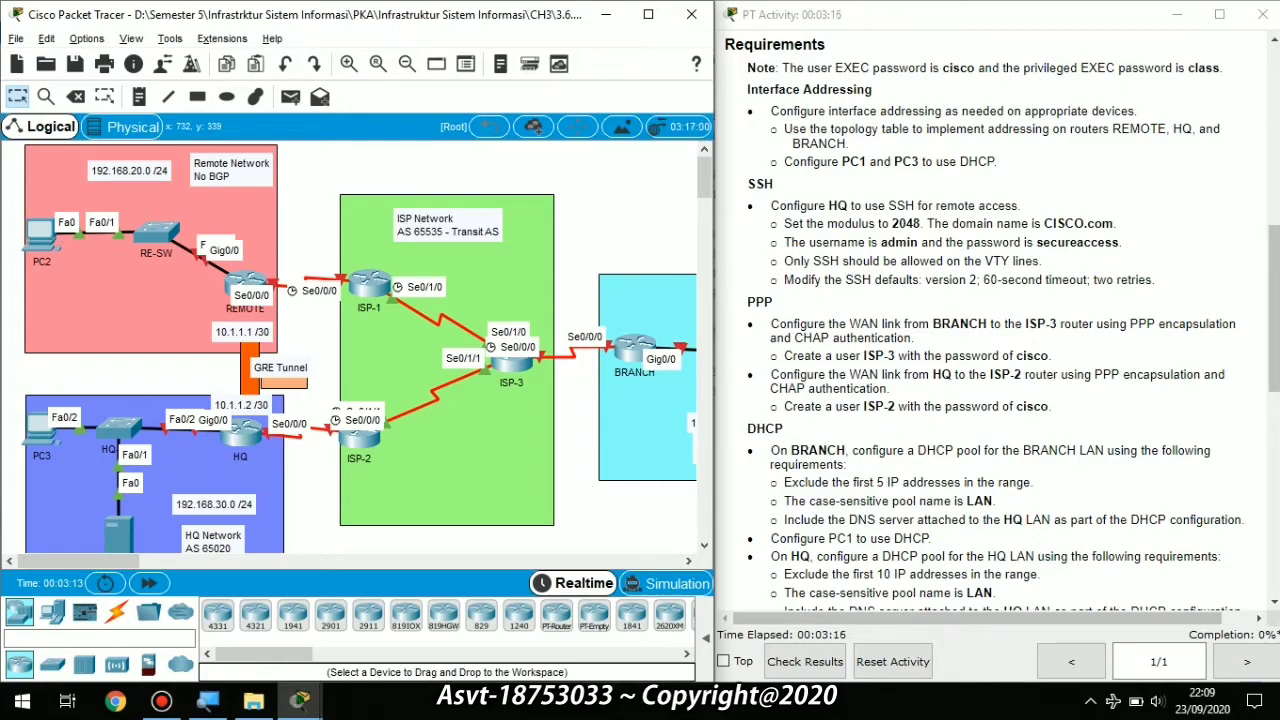
scroll(912, 448, "down", 3)
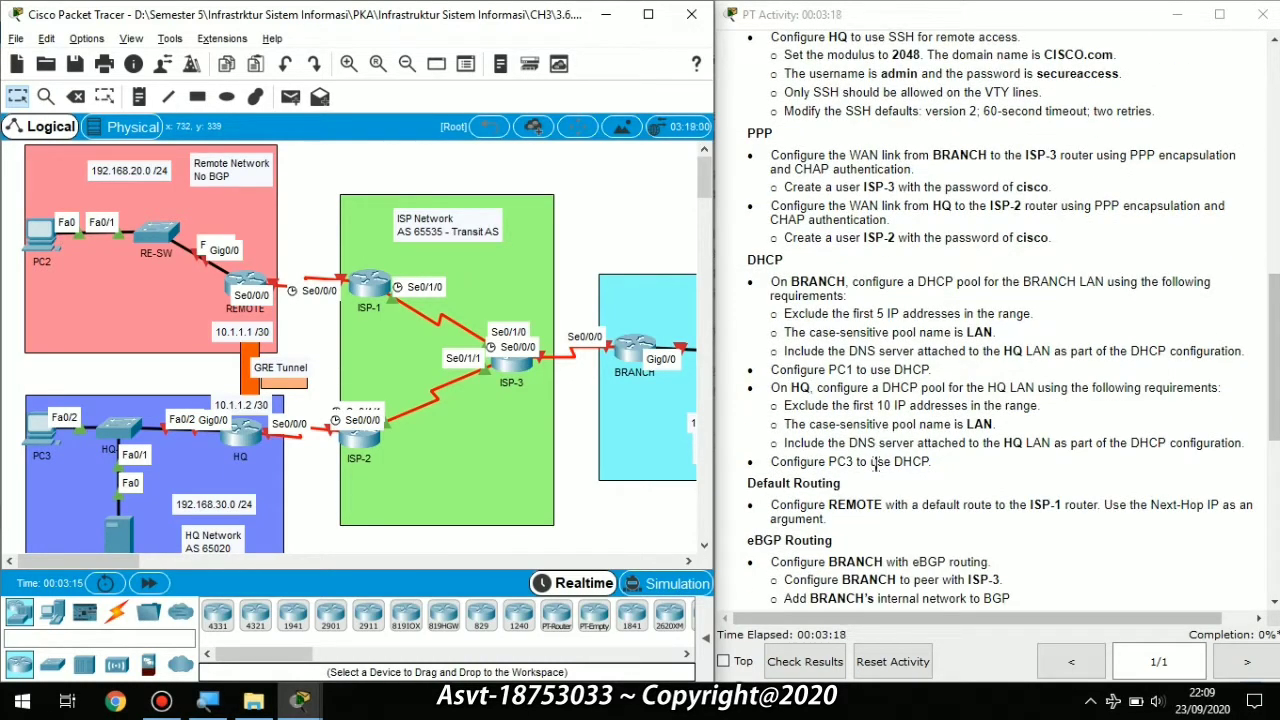
scroll(910, 490, "down", 1)
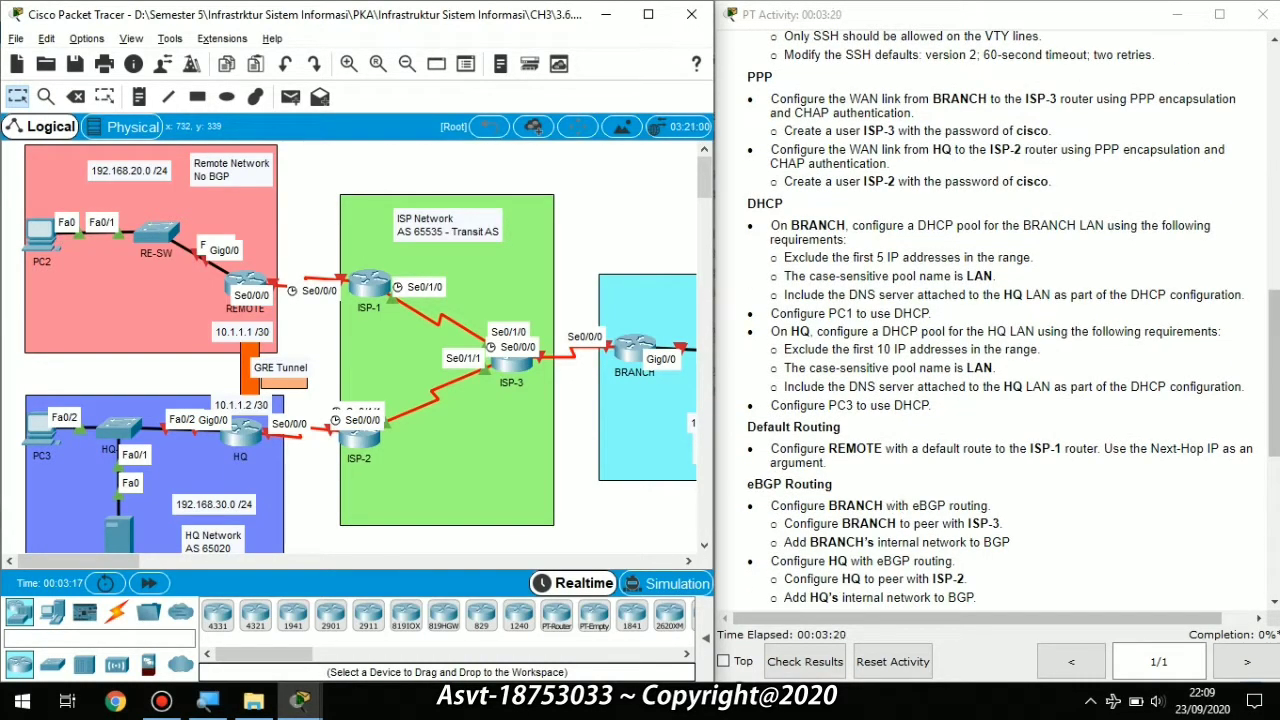
scroll(900, 488, "down", 1)
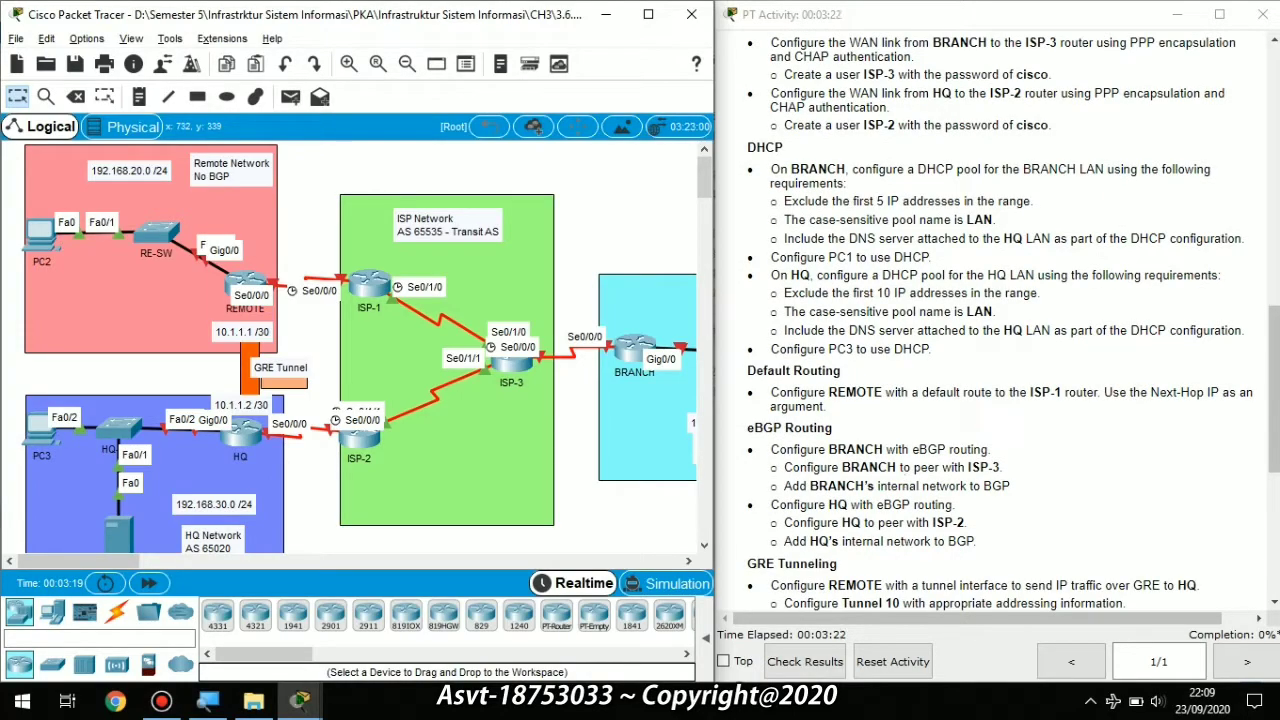
scroll(905, 495, "down", 2)
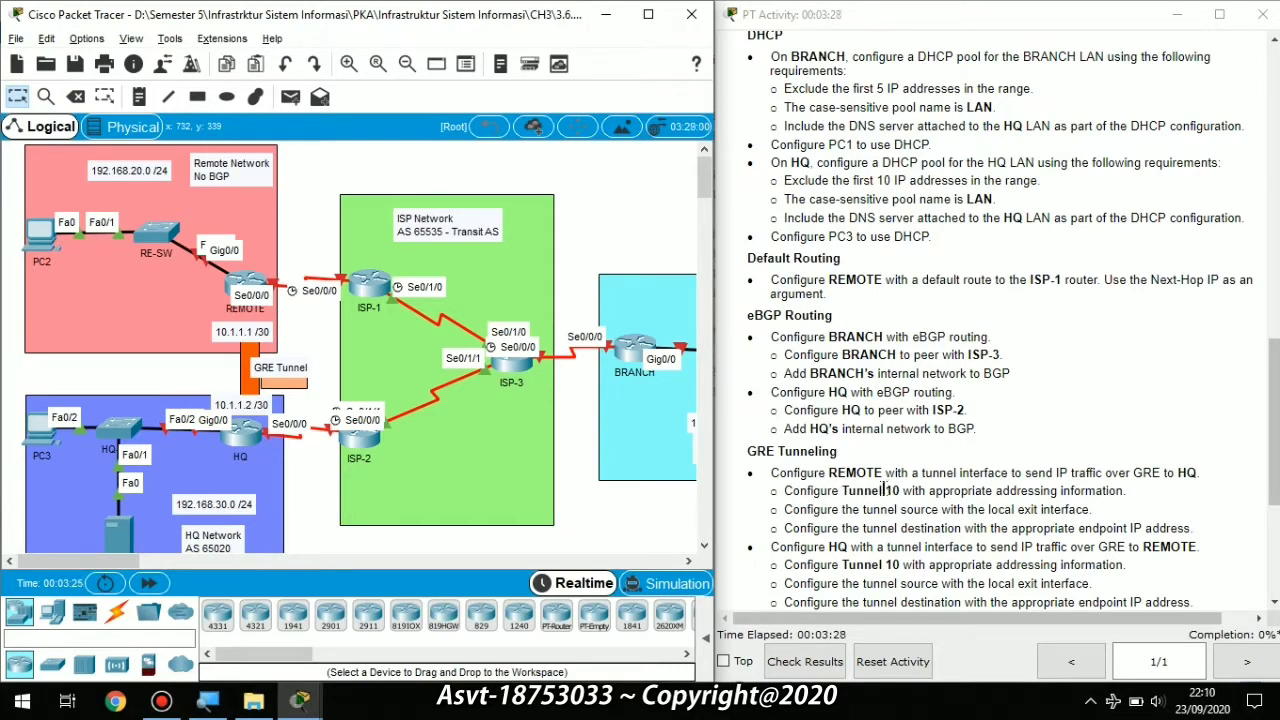
scroll(1000, 320, "down", 3)
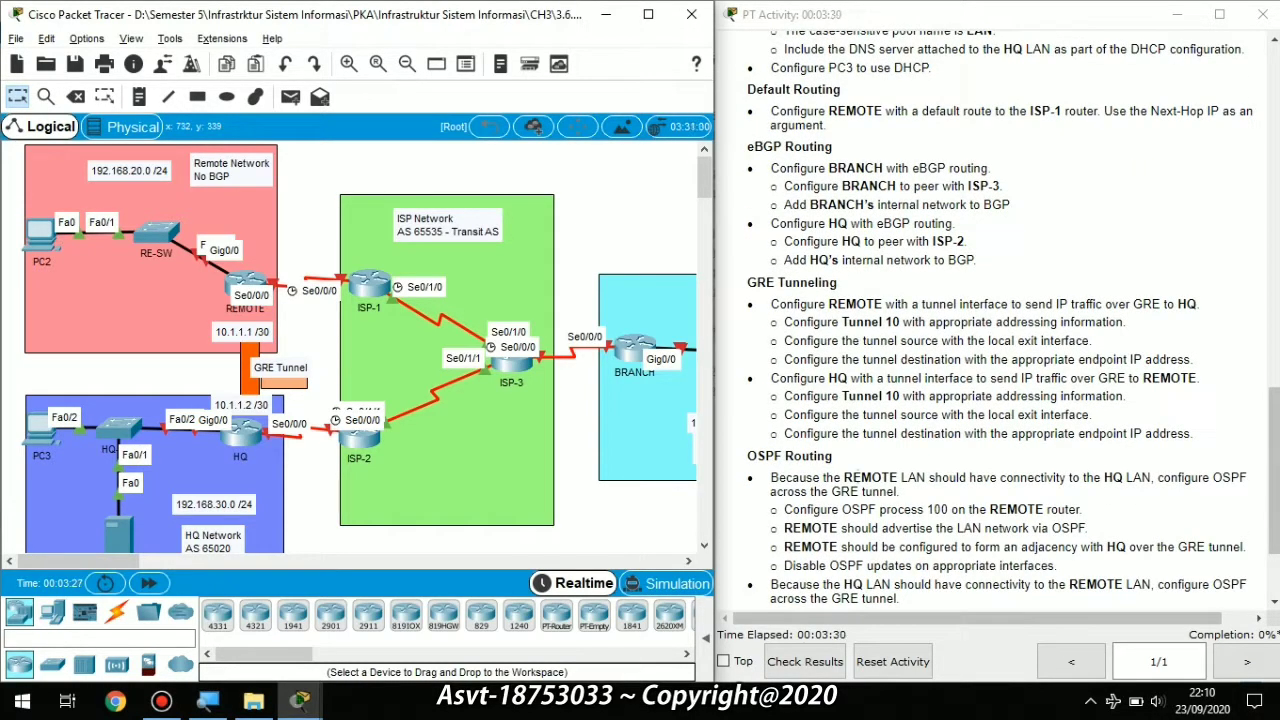
scroll(890, 466, "down", 3)
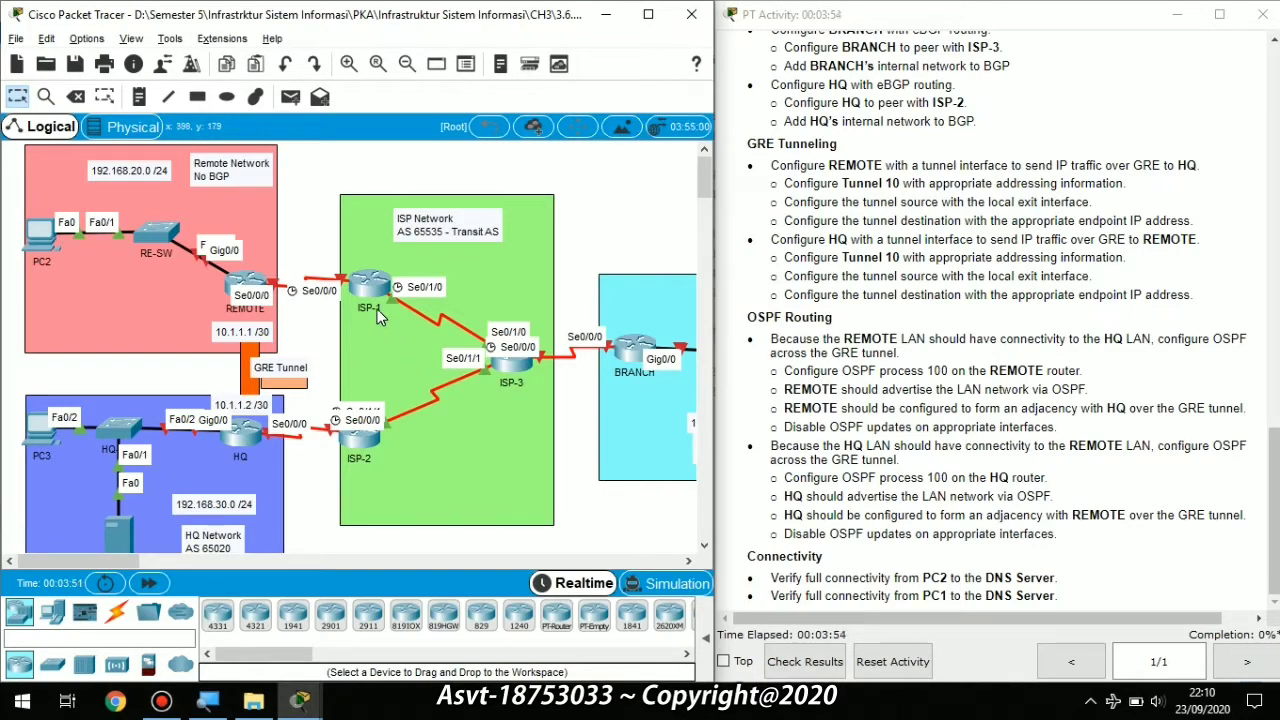
Step: Open the REMOTE router's CLI and enter privileged mode with enable
left_click(245, 280)
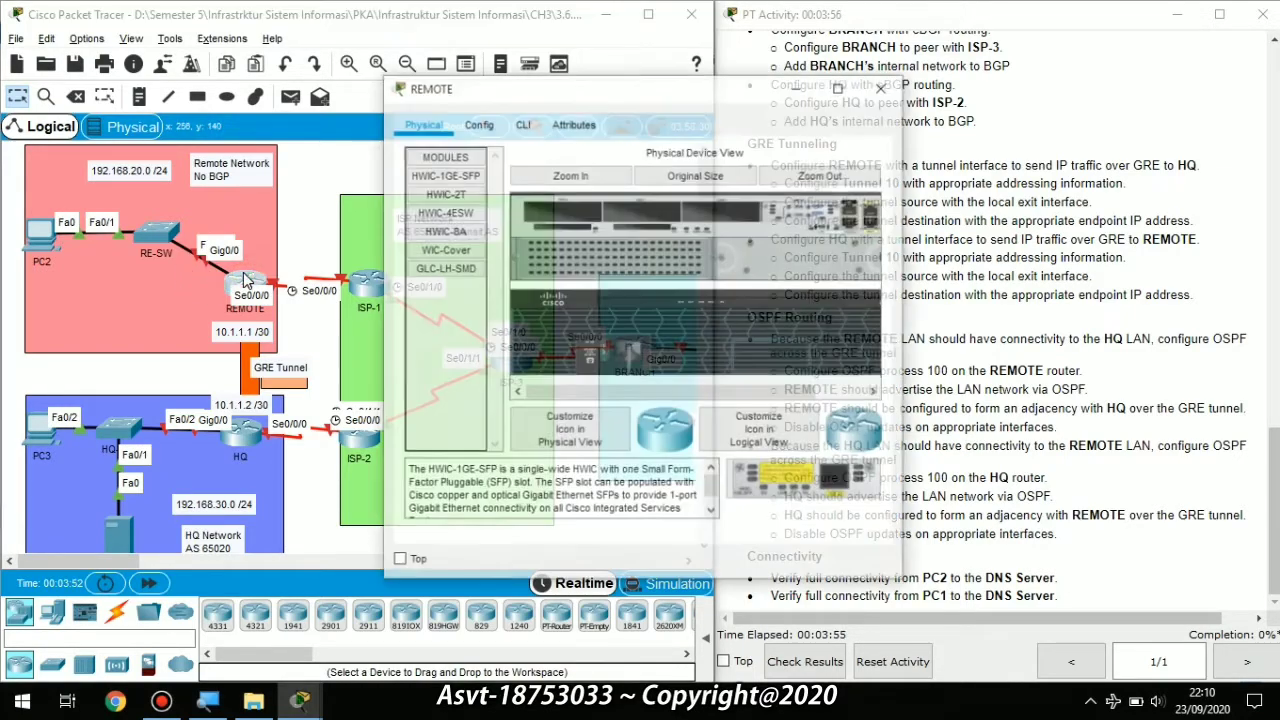
left_click(519, 133)
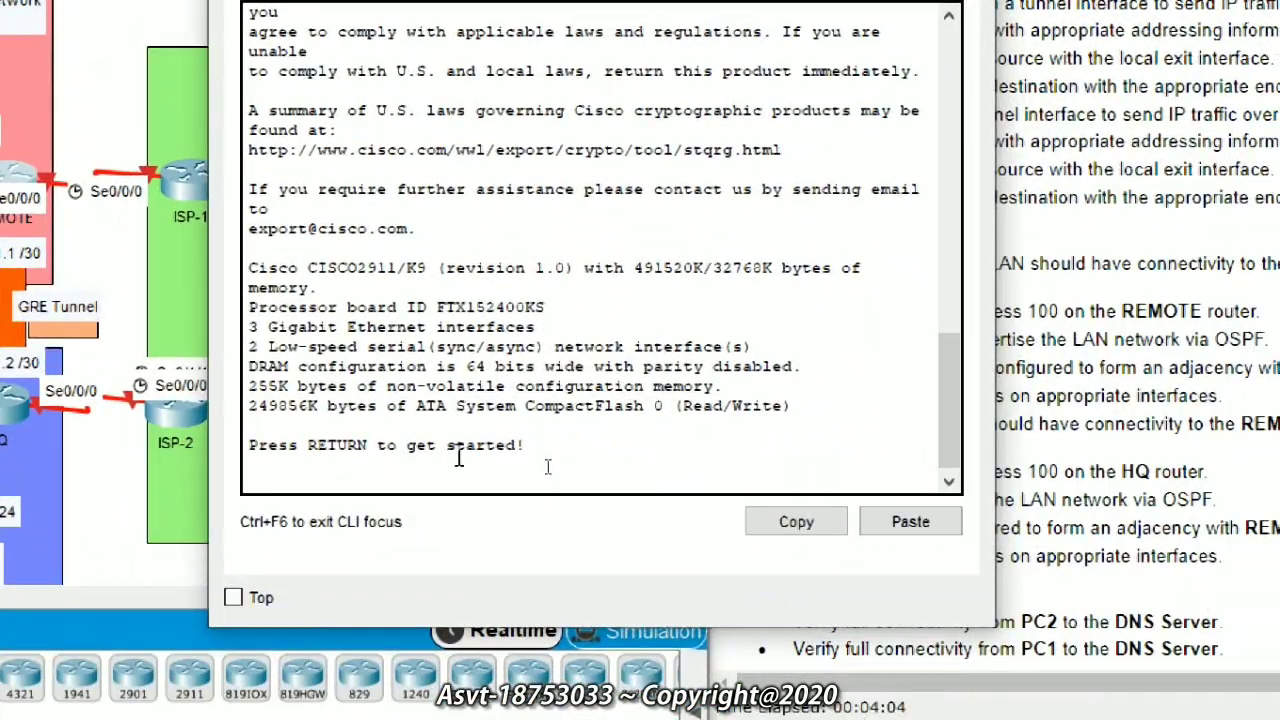
key("Return")
key("Return")
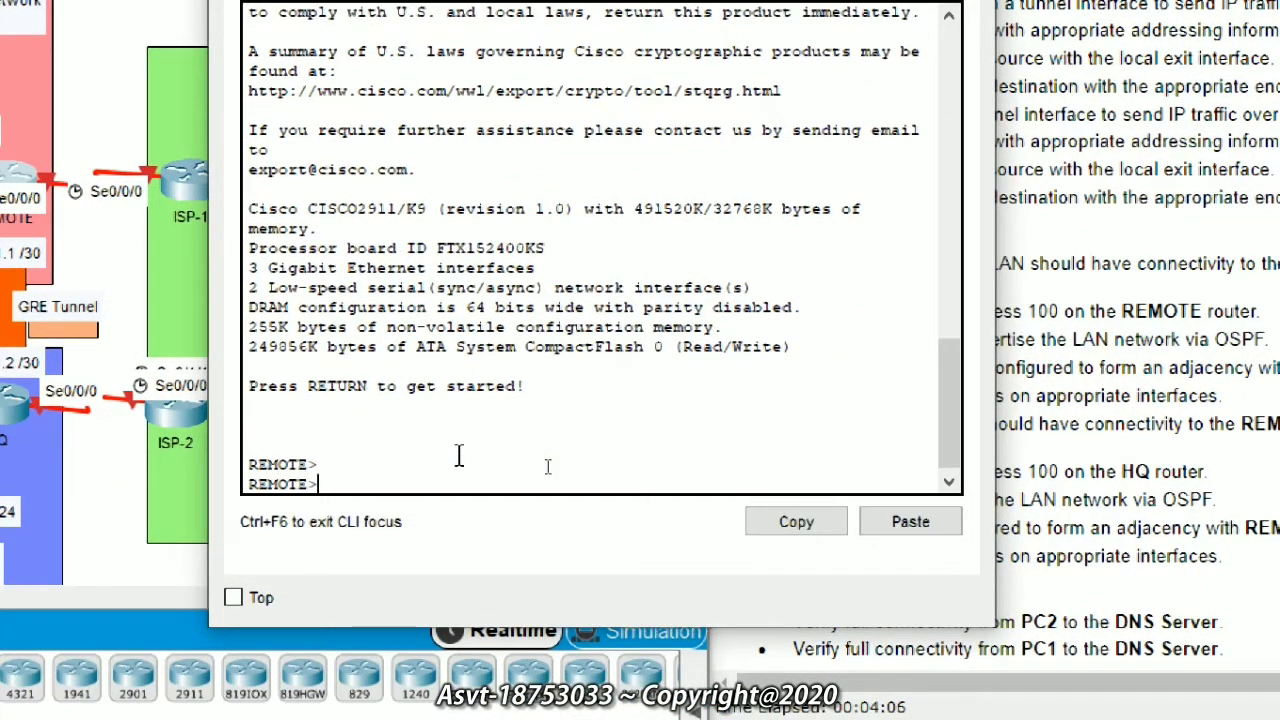
type("en")
key("Tab")
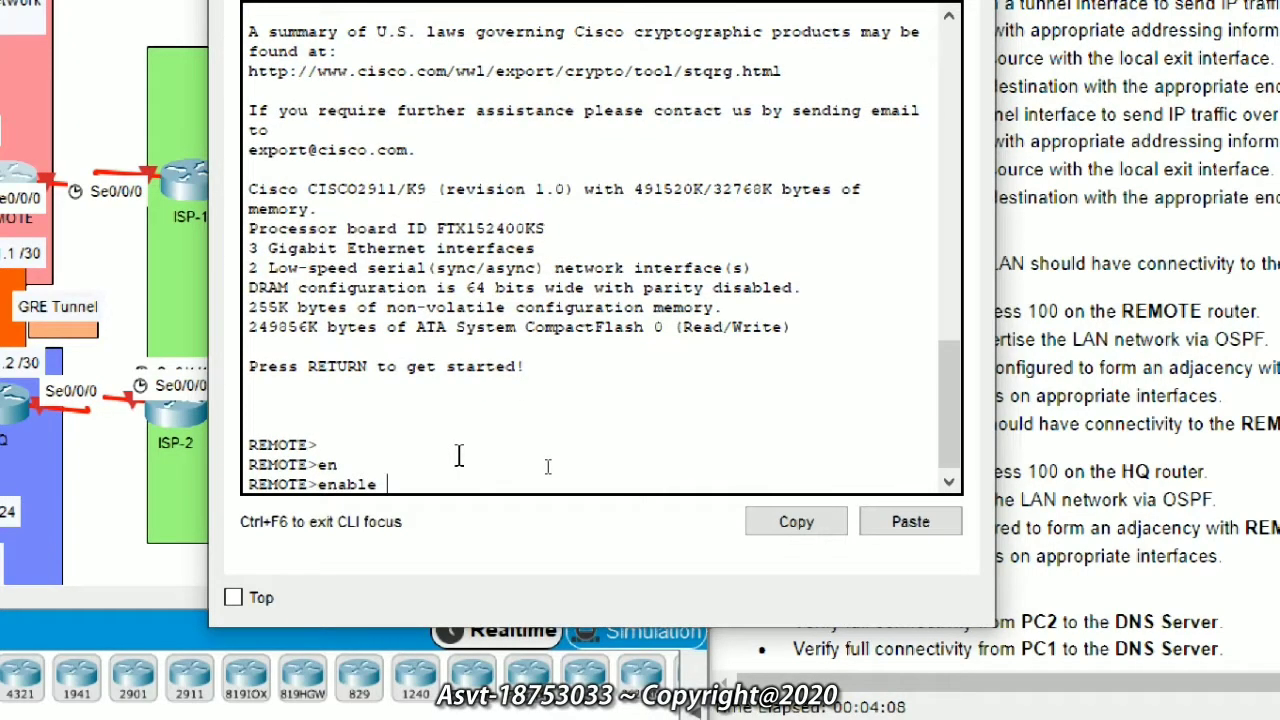
key("Return")
Step: Enter global configuration mode with configure terminal and begin the interface tunnel command
type("conf")
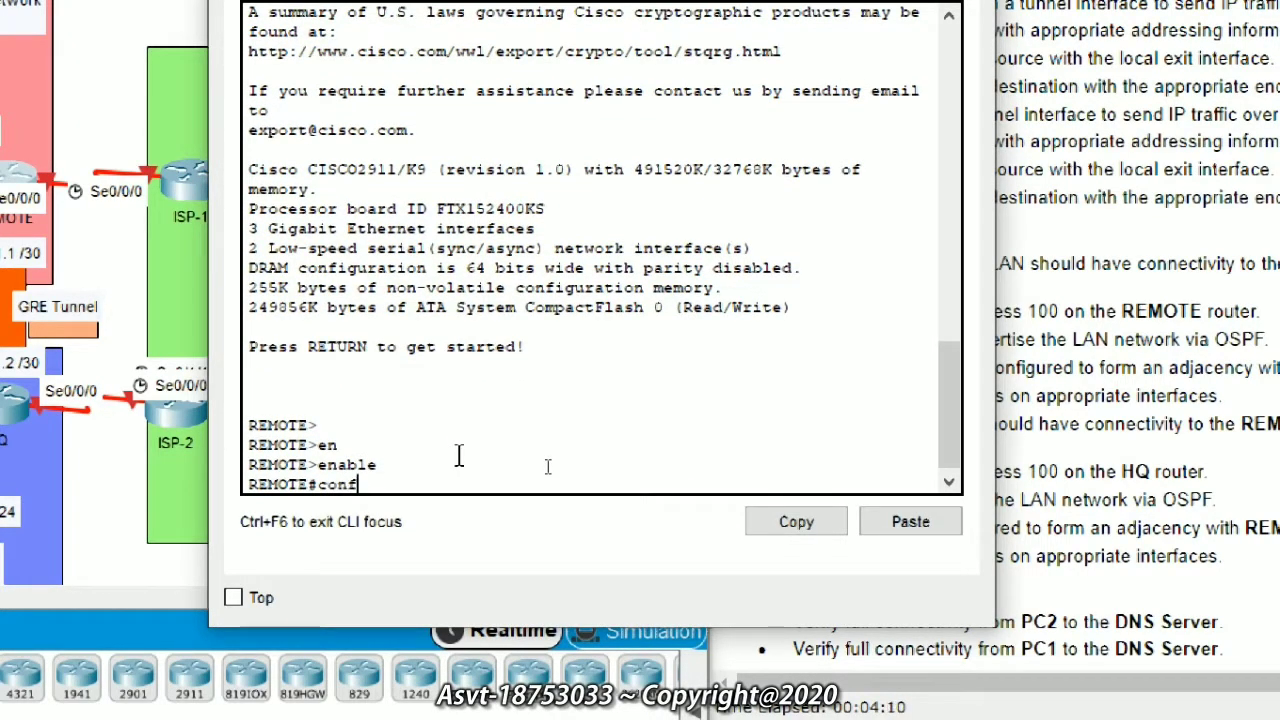
key("Tab")
type("t")
key("Tab")
key("Return")
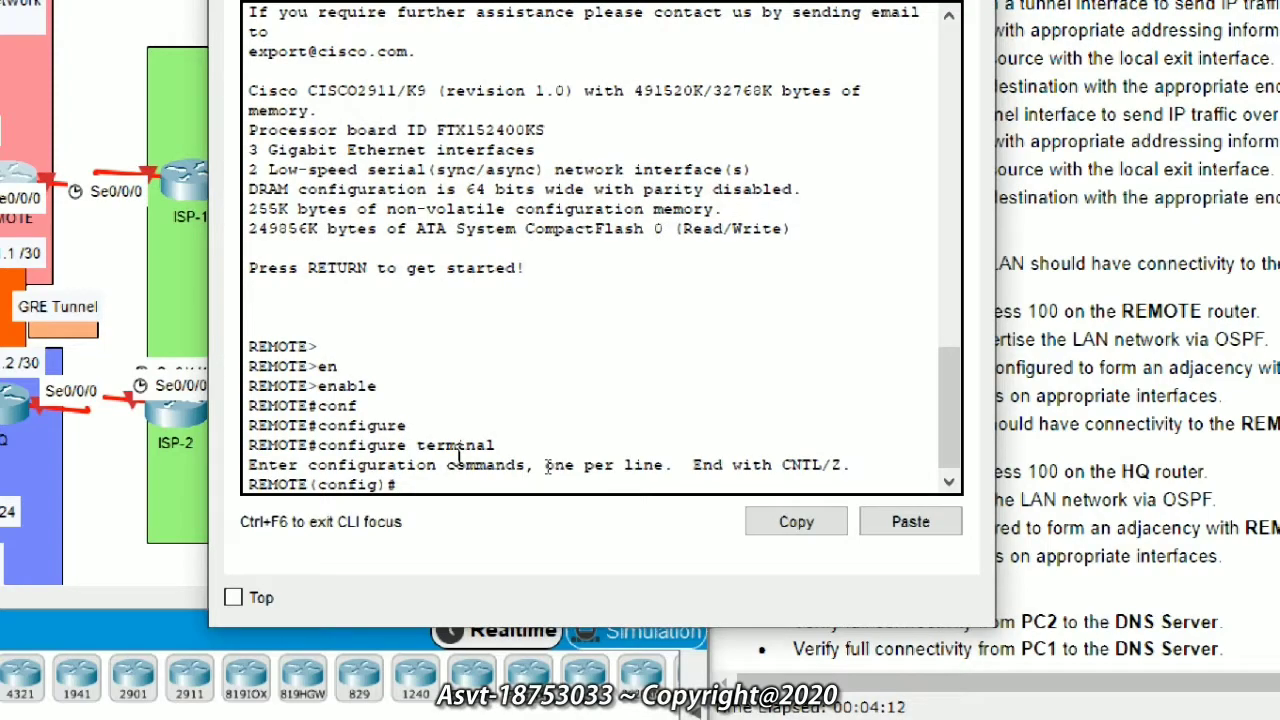
type("int")
key("Tab")
type("t")
key("Tab")
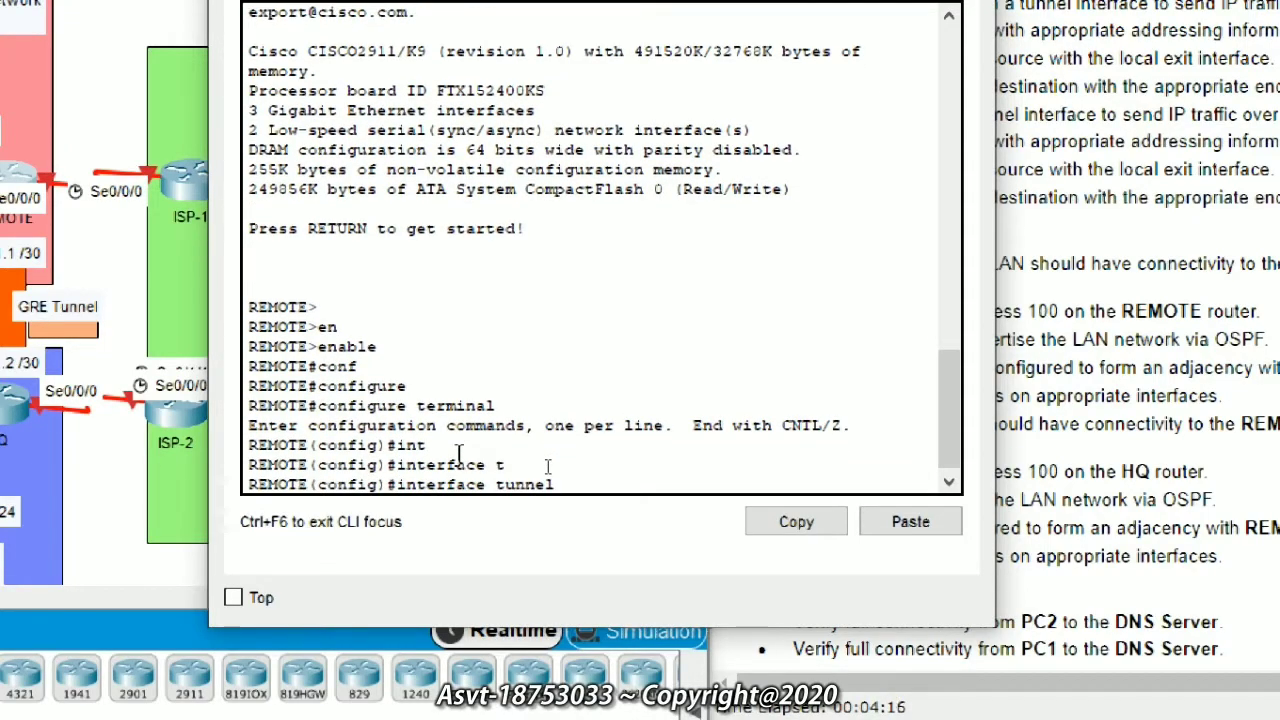
Step: Create interface Tunnel 10 and assign it 10.1.1.1 255.255.255.252
type("10")
key("BackSpace")
key("BackSpace")
type("10")
key("Return")
key("Return")
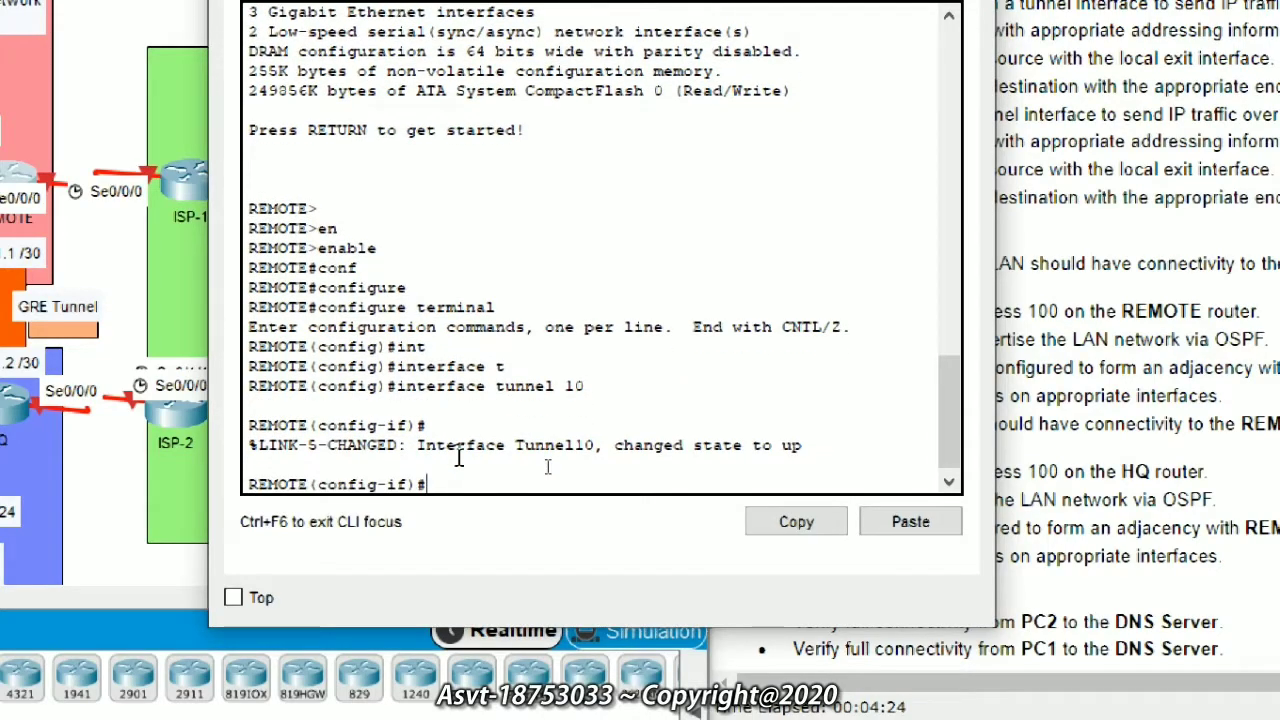
type("ip ad")
key("Tab")
type("1")
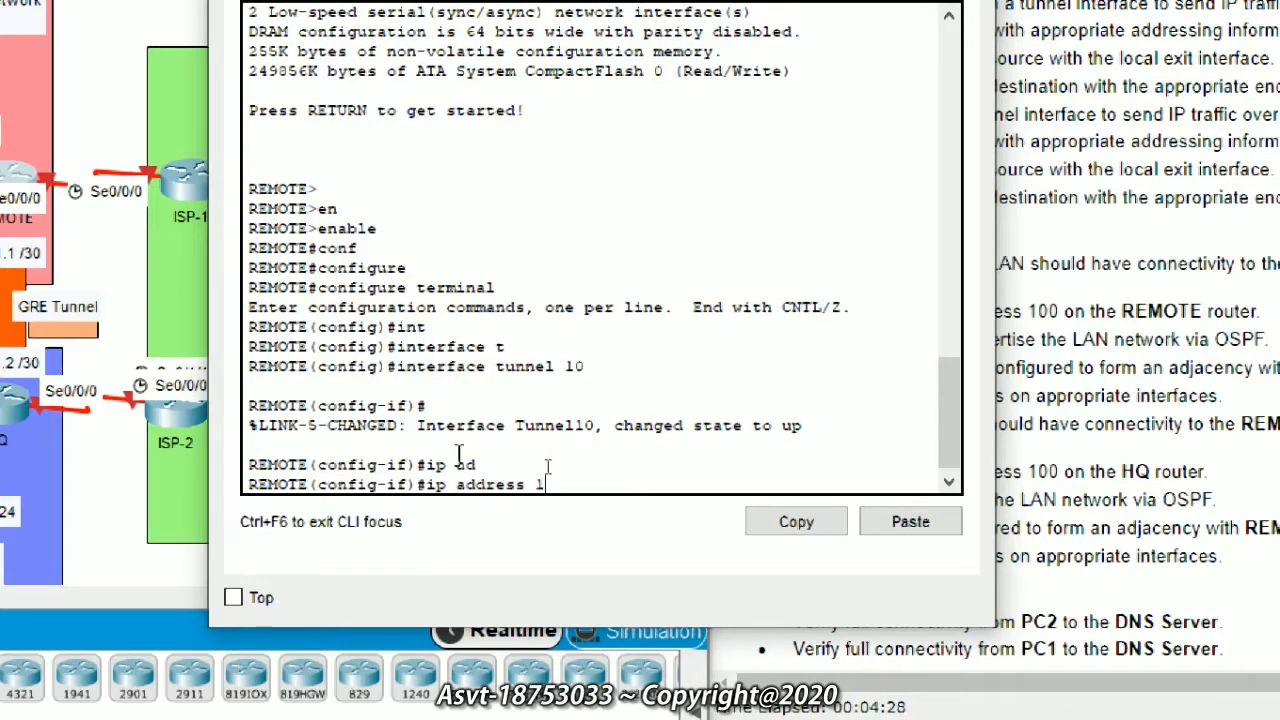
type("0.1.1.1 255.255.255.252")
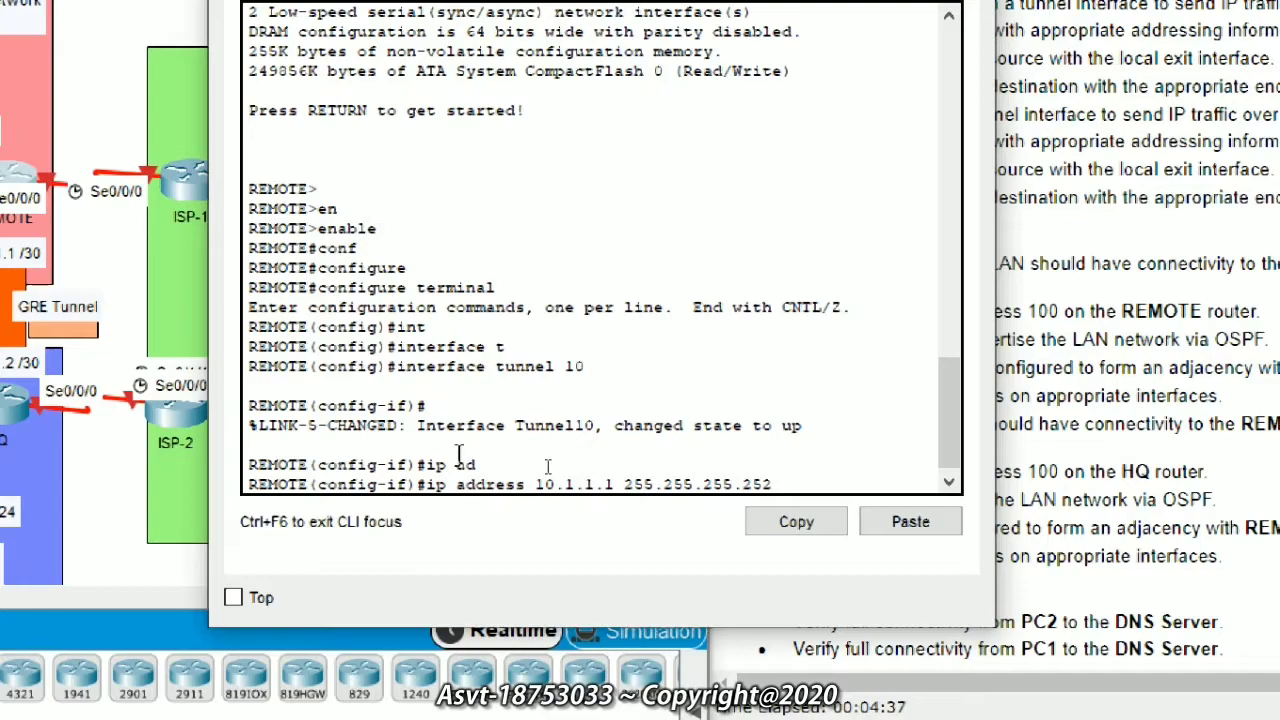
key("Return")
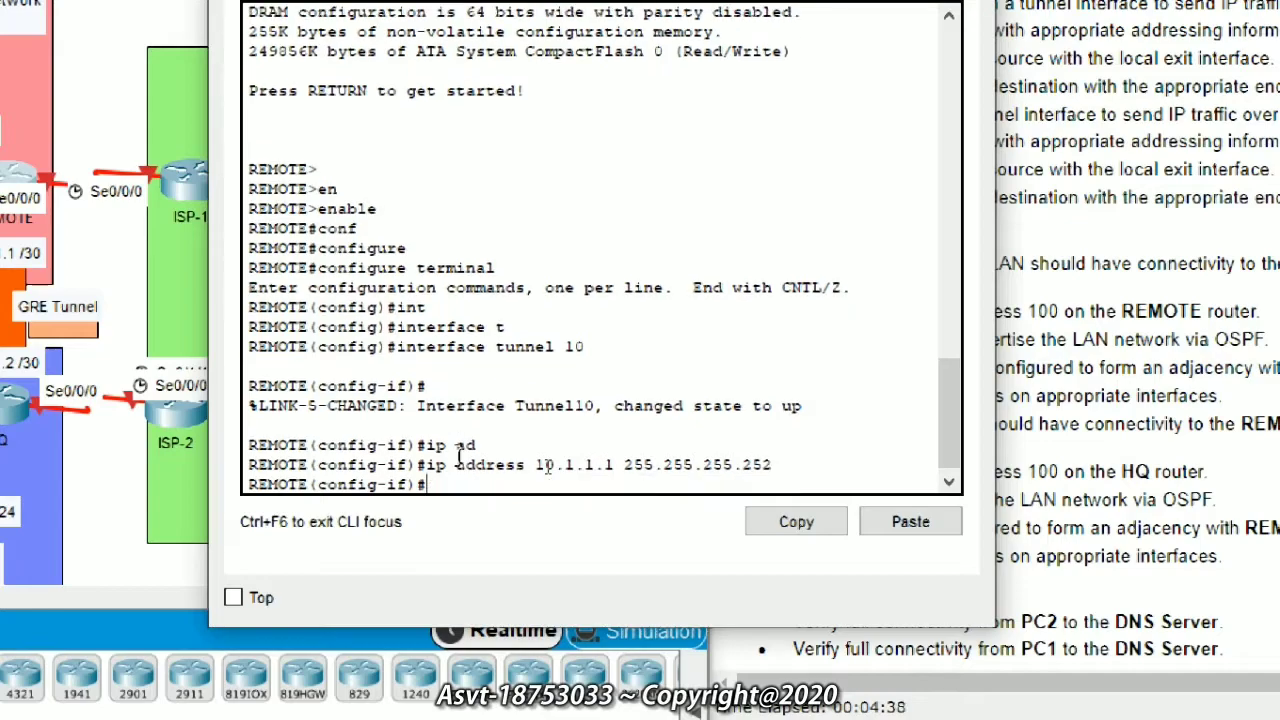
type("tun")
key("Tab")
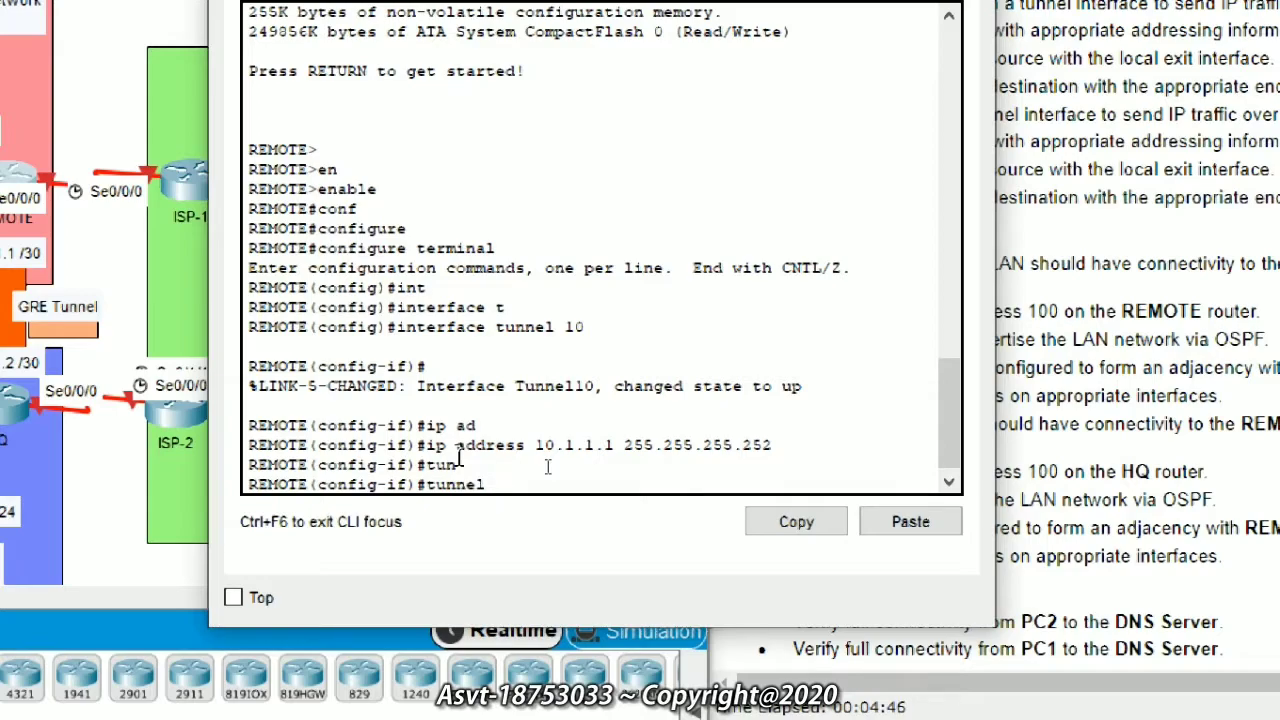
Step: Set tunnel source serial0/0/0 and enter a tunnel destination mistyped as 209.165.2001.18
type("s")
key("Tab")
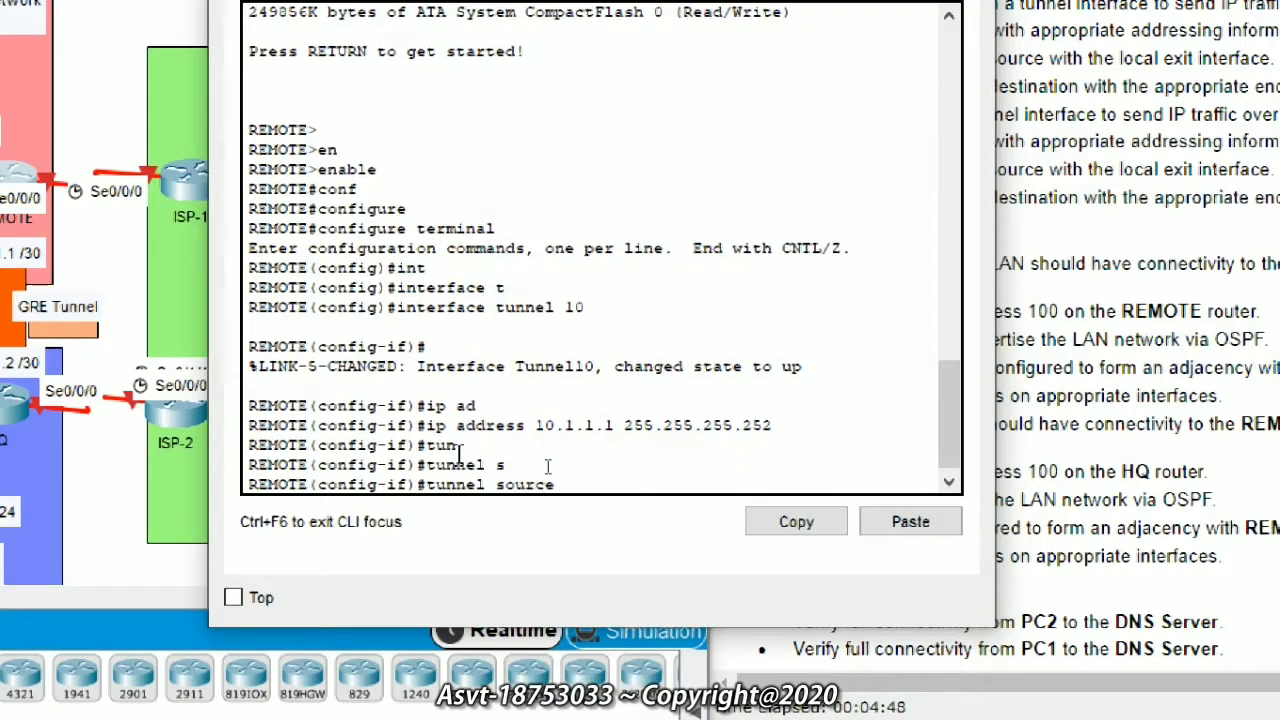
type("s")
key("Tab")
type("0/0/0")
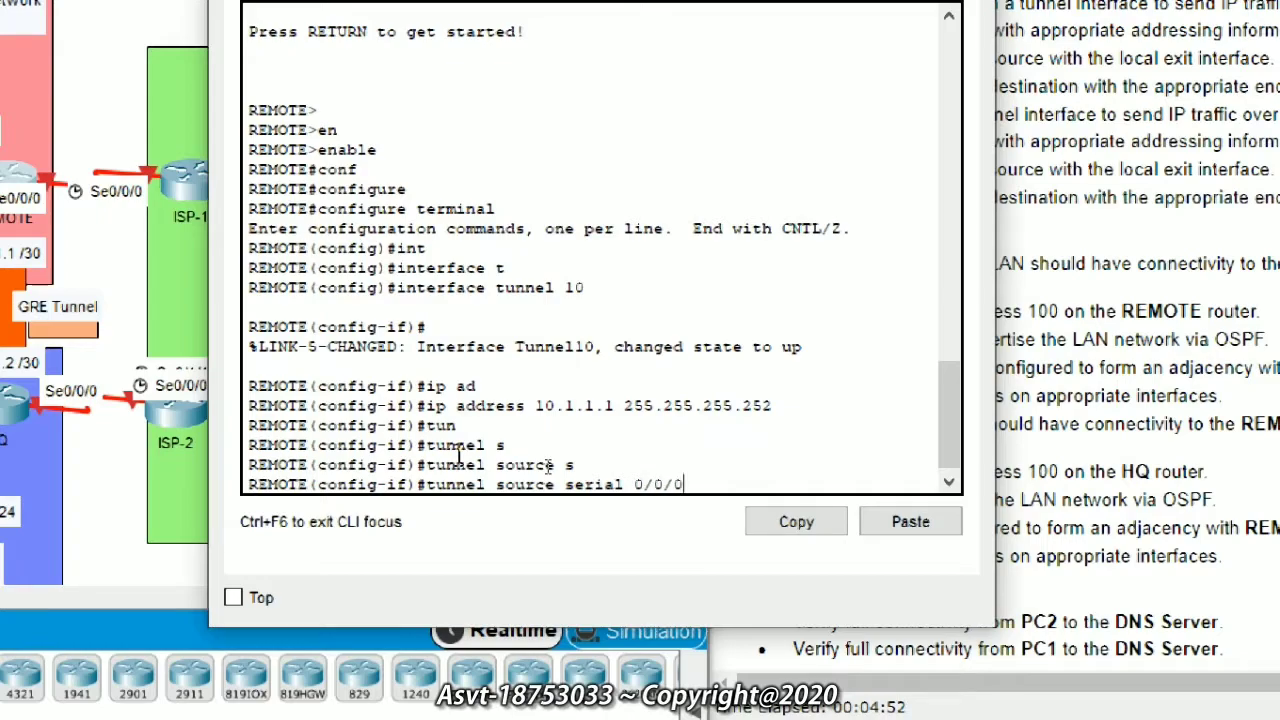
key("Return")
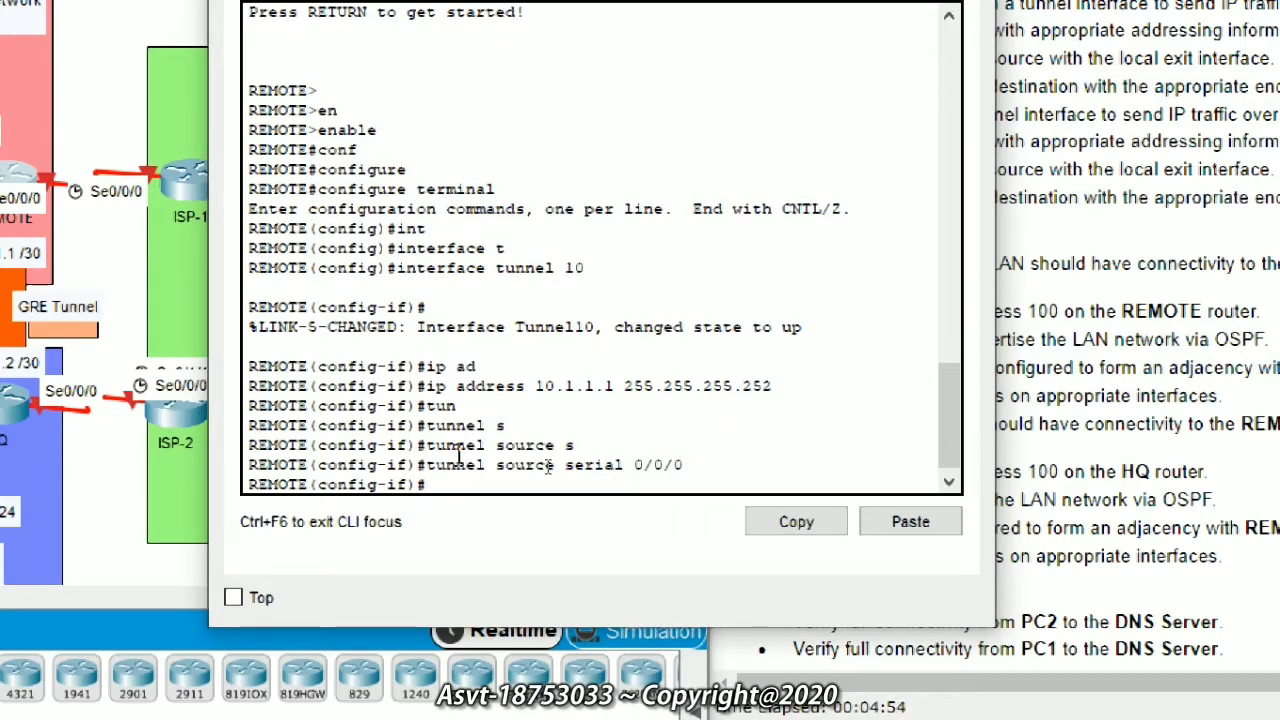
type("tun")
key("Tab")
type("d")
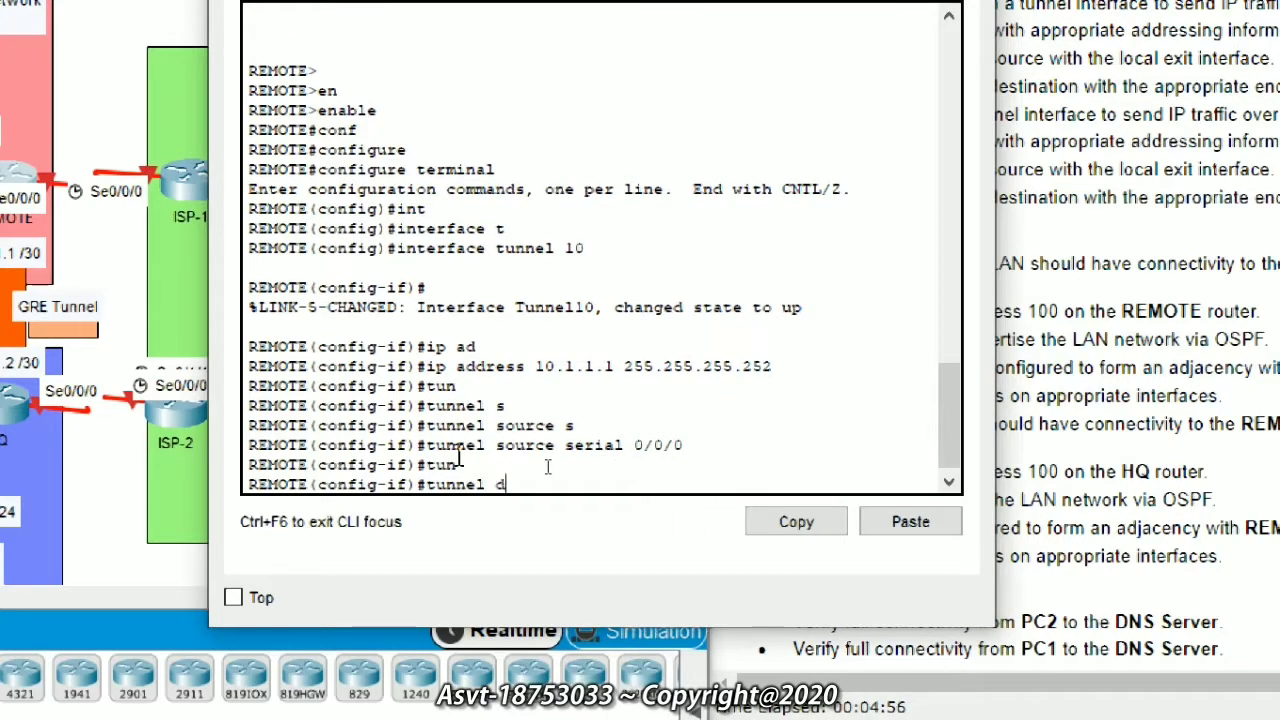
key("Tab")
type("2")
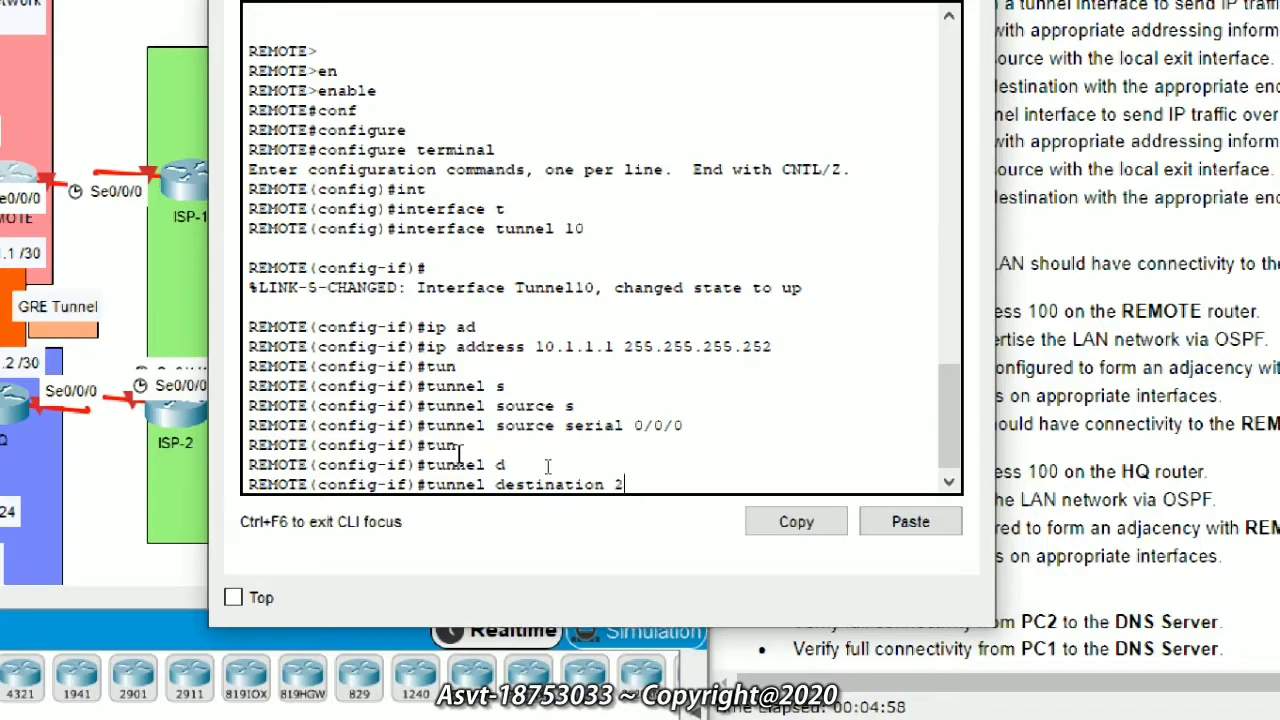
type("09.165.2001.18")
key("Return")
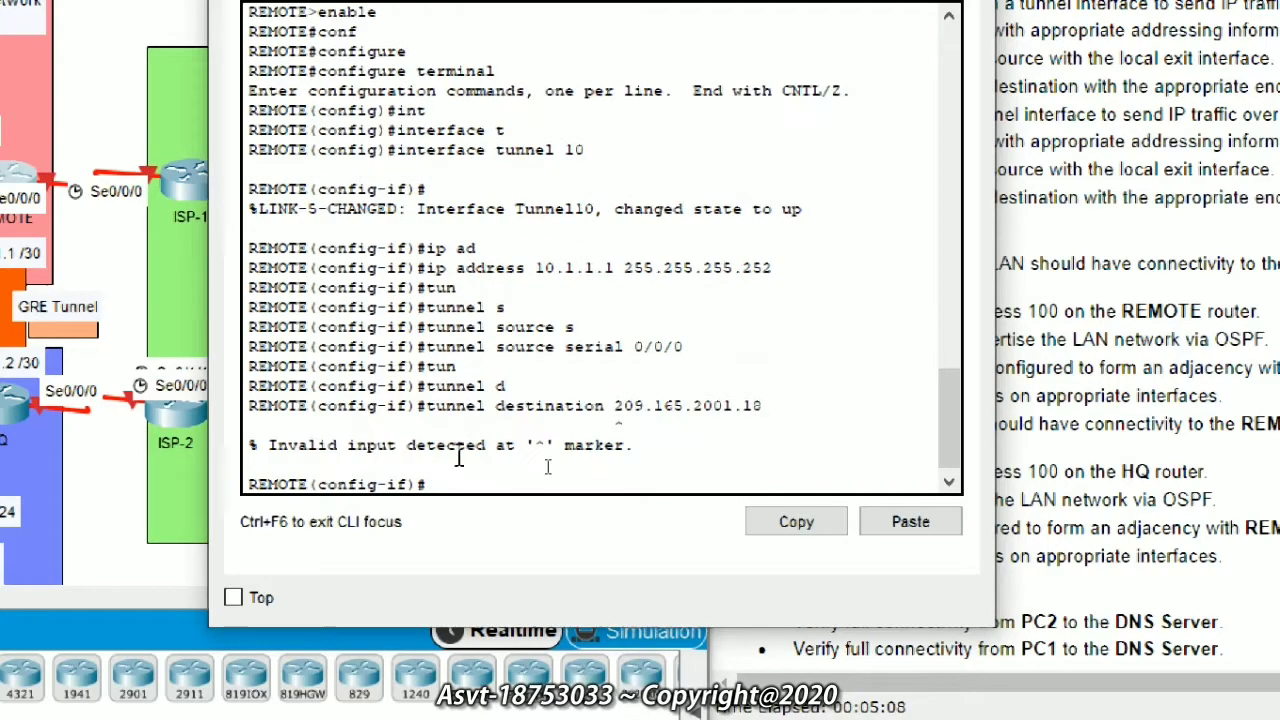
Step: Discard the mistyped destination and re-enter tunnel source serial0/0/0
type("tun")
key("Tab")
key("BackSpace")
key("BackSpace")
key("BackSpace")
key("BackSpace")
key("BackSpace")
key("BackSpace")
key("BackSpace")
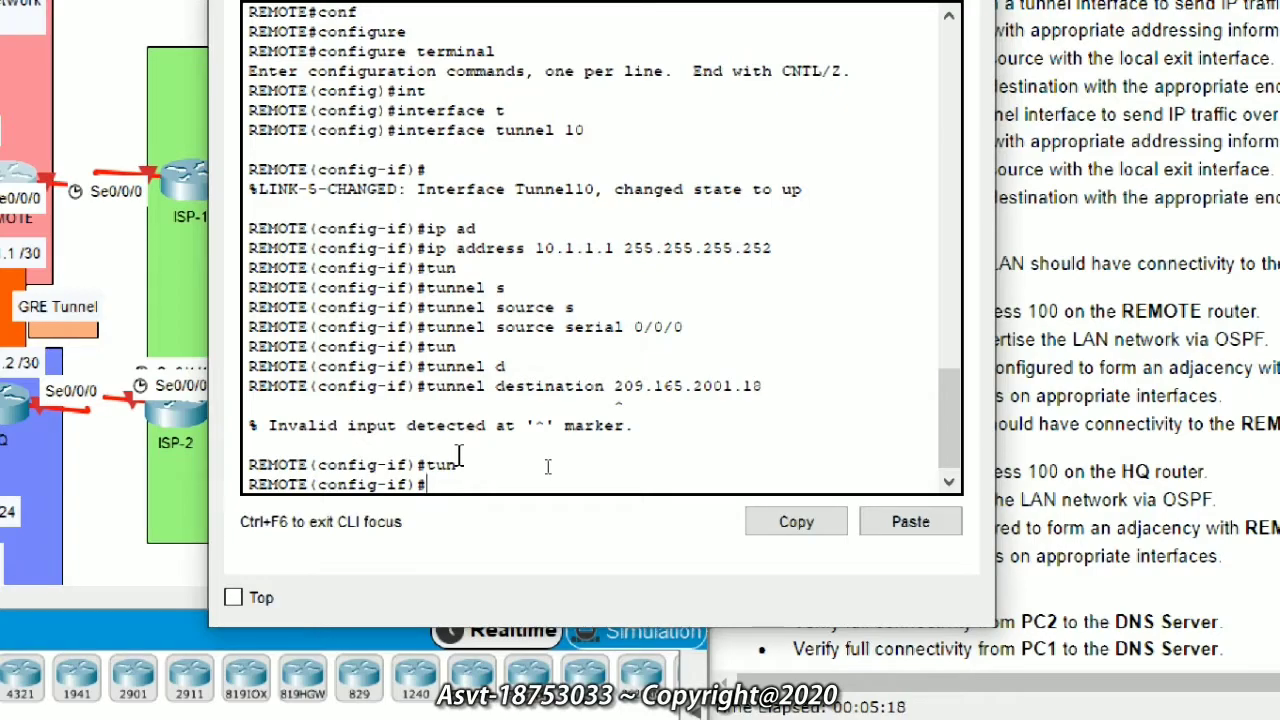
key("Up")
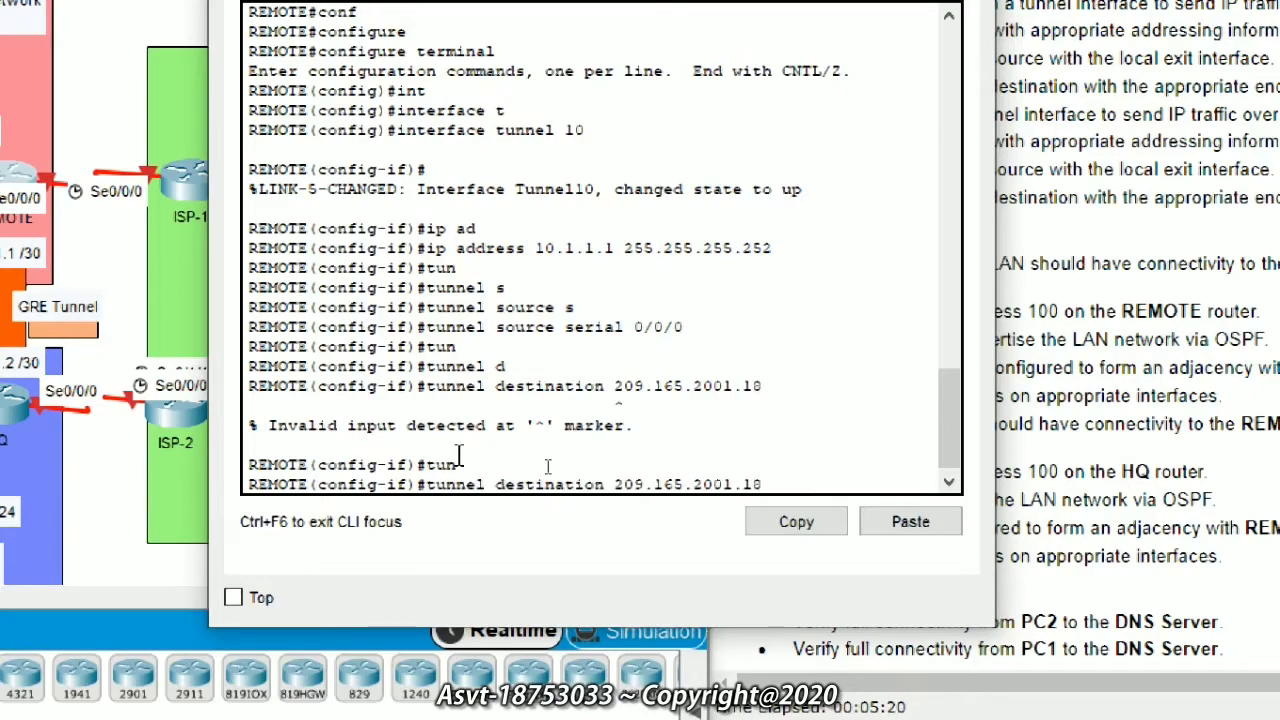
key("BackSpace")
key("BackSpace")
key("BackSpace")
key("BackSpace")
key("BackSpace")
key("BackSpace")
key("BackSpace")
key("BackSpace")
key("BackSpace")
key("BackSpace")
key("BackSpace")
key("BackSpace")
key("BackSpace")
key("BackSpace")
key("BackSpace")
key("BackSpace")
key("BackSpace")
key("BackSpace")
key("BackSpace")
key("BackSpace")
type("tun")
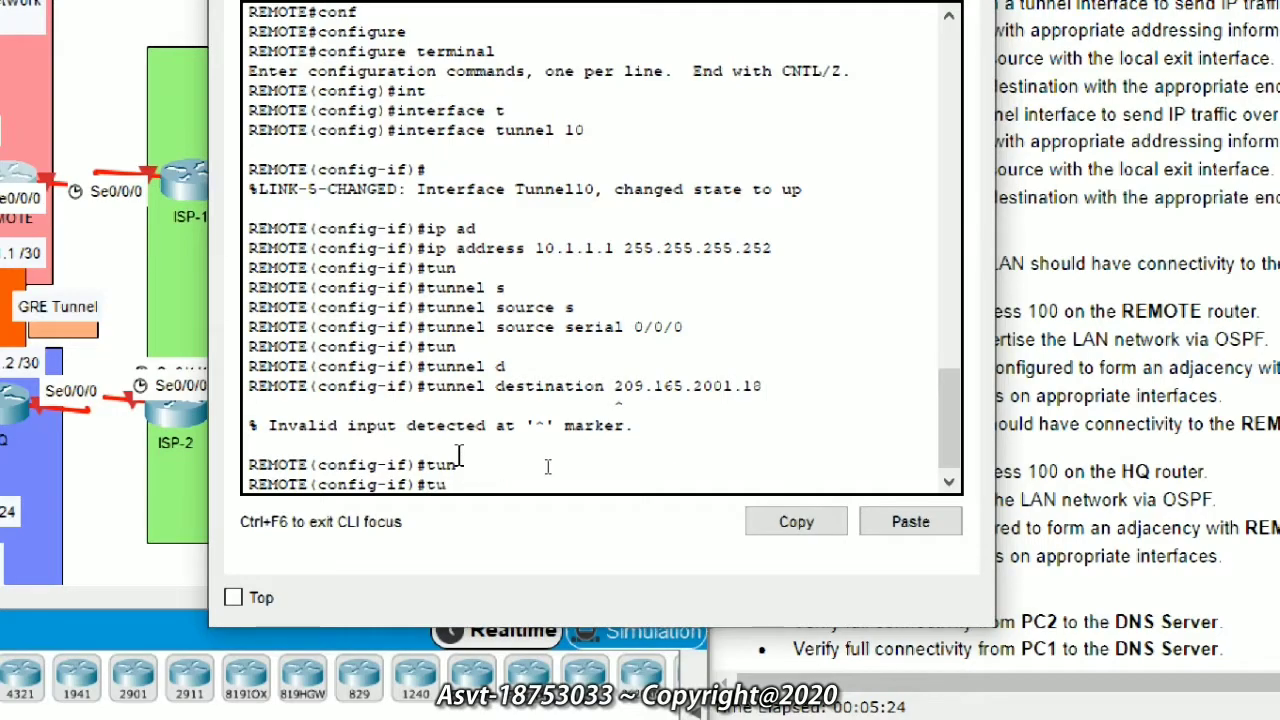
key("Tab")
type("s")
key("Tab")
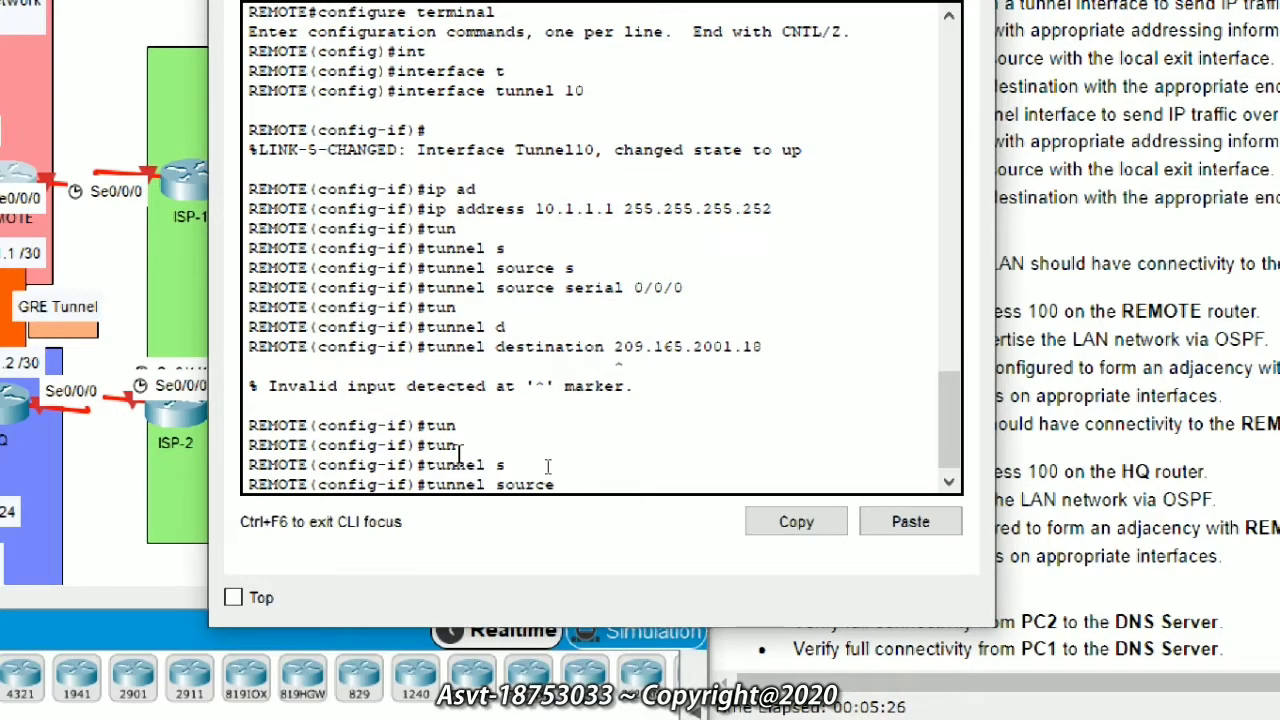
type("s")
key("Tab")
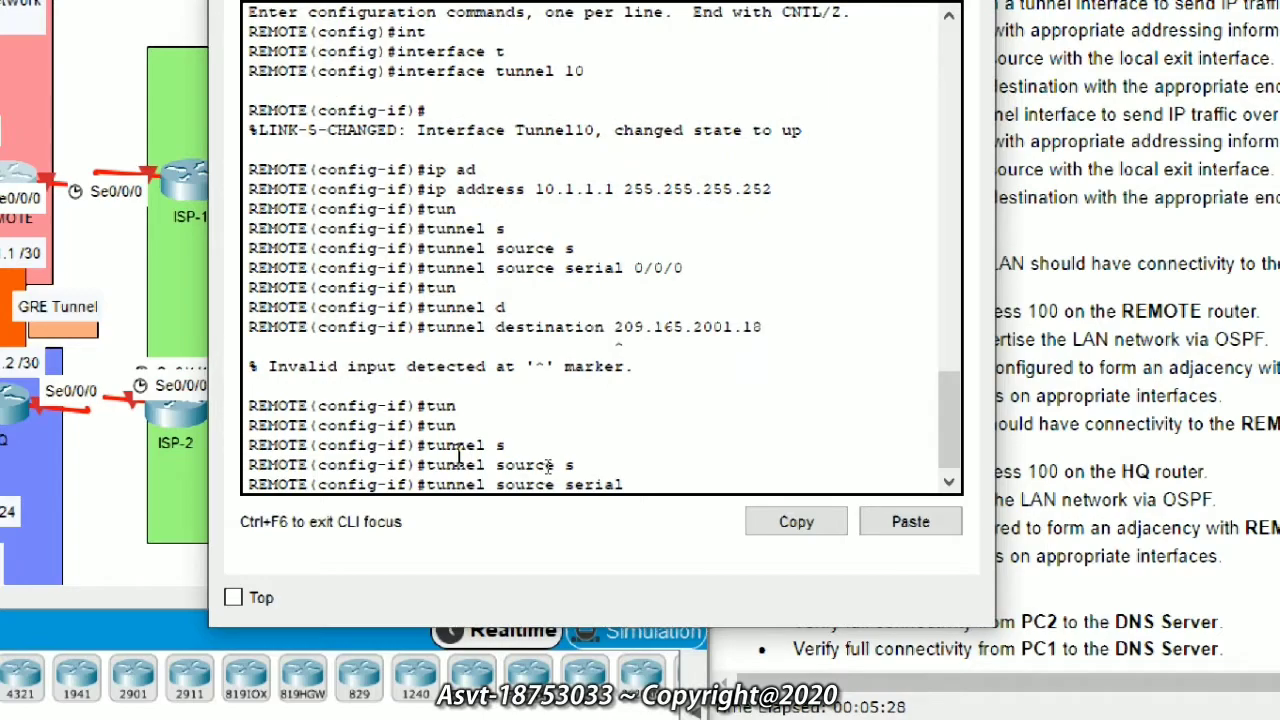
type("0/0/0")
key("BackSpace")
key("Return")
Step: Set the tunnel destination to 209.165.201.18
type("tun")
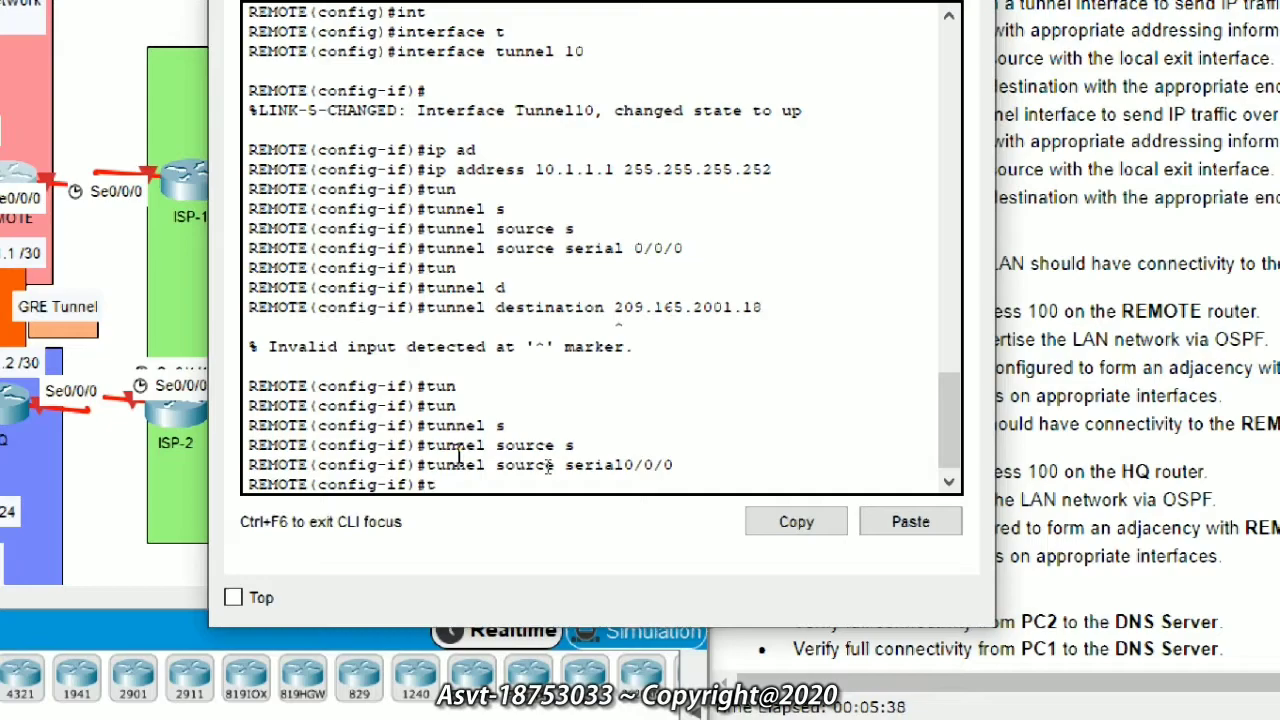
key("Tab")
type("d")
key("Tab")
type("209.1")
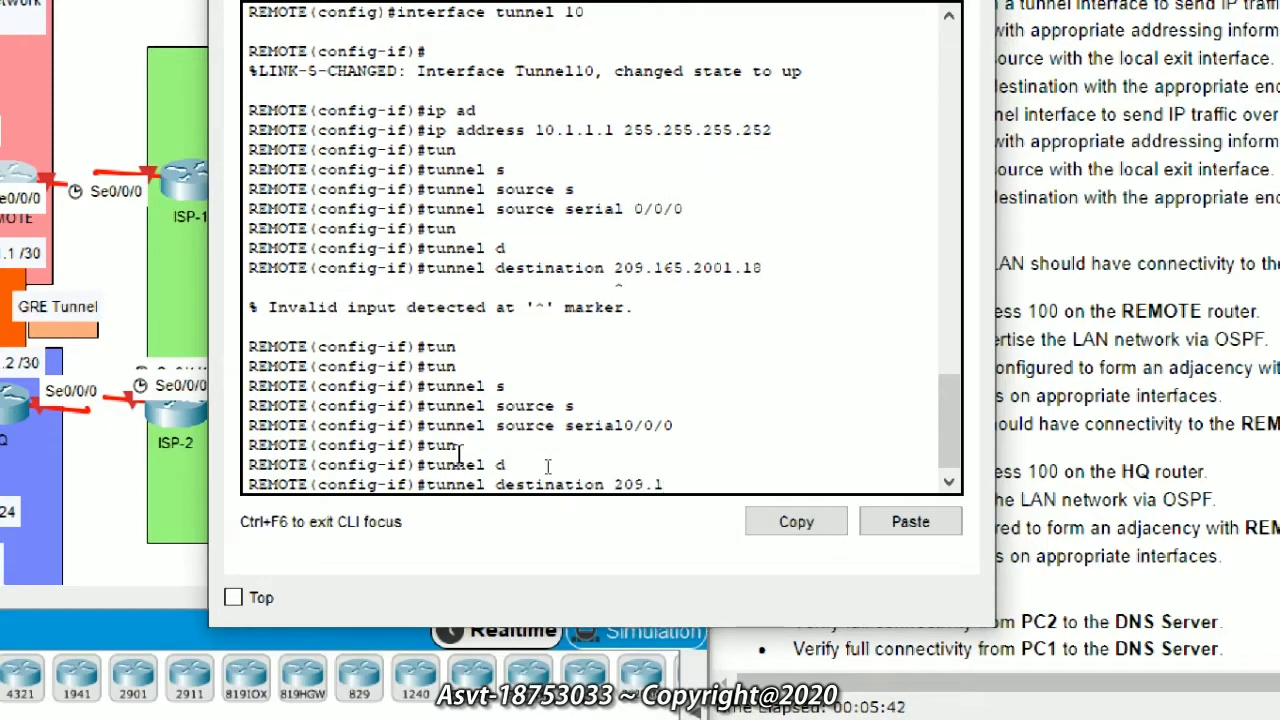
type("65.201.18")
key("Return")
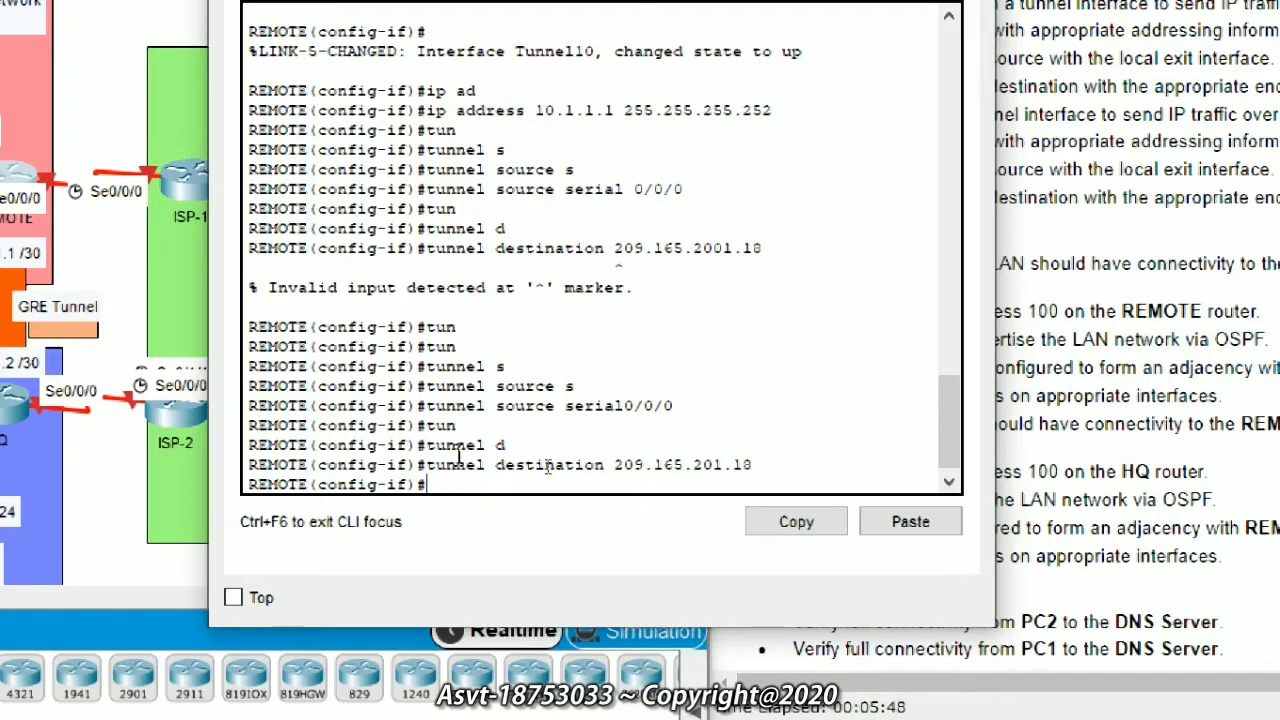
Step: Set the tunnel mode to GRE over IP with tunnel mode gre ip
type("tun")
key("Tab")
type("m")
key("Tab")
type("g")
key("Tab")
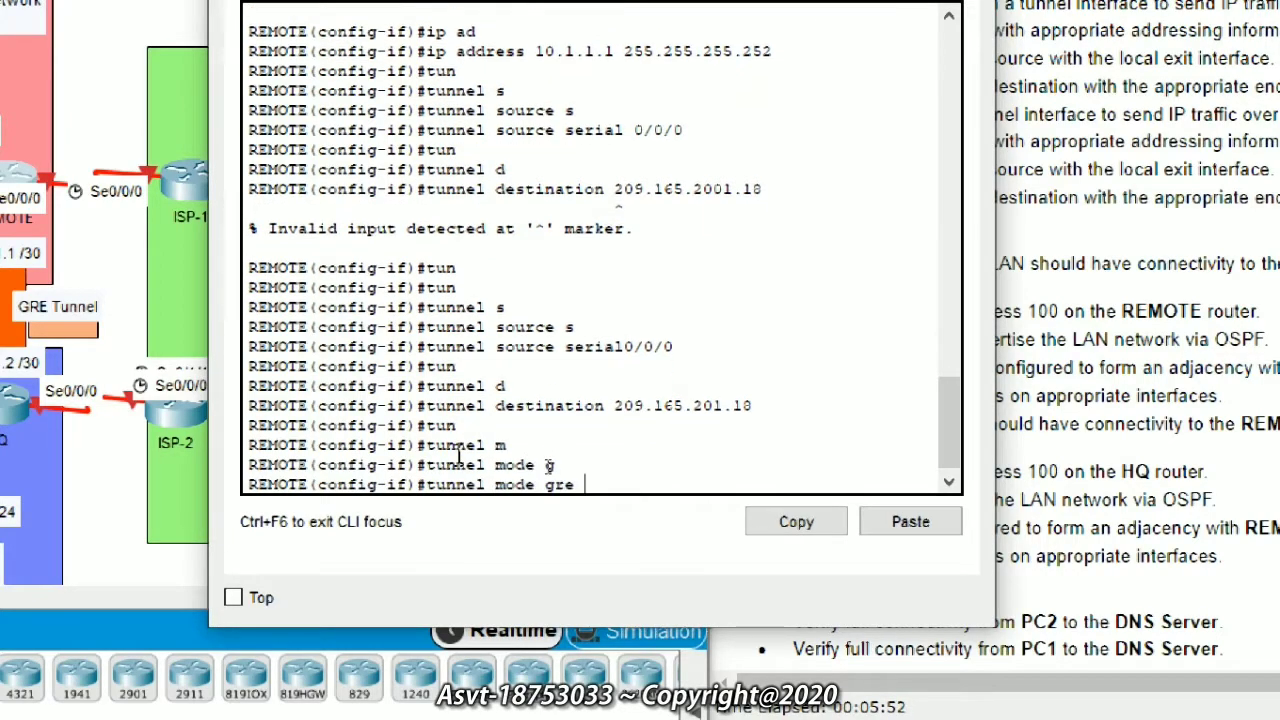
key("Return")
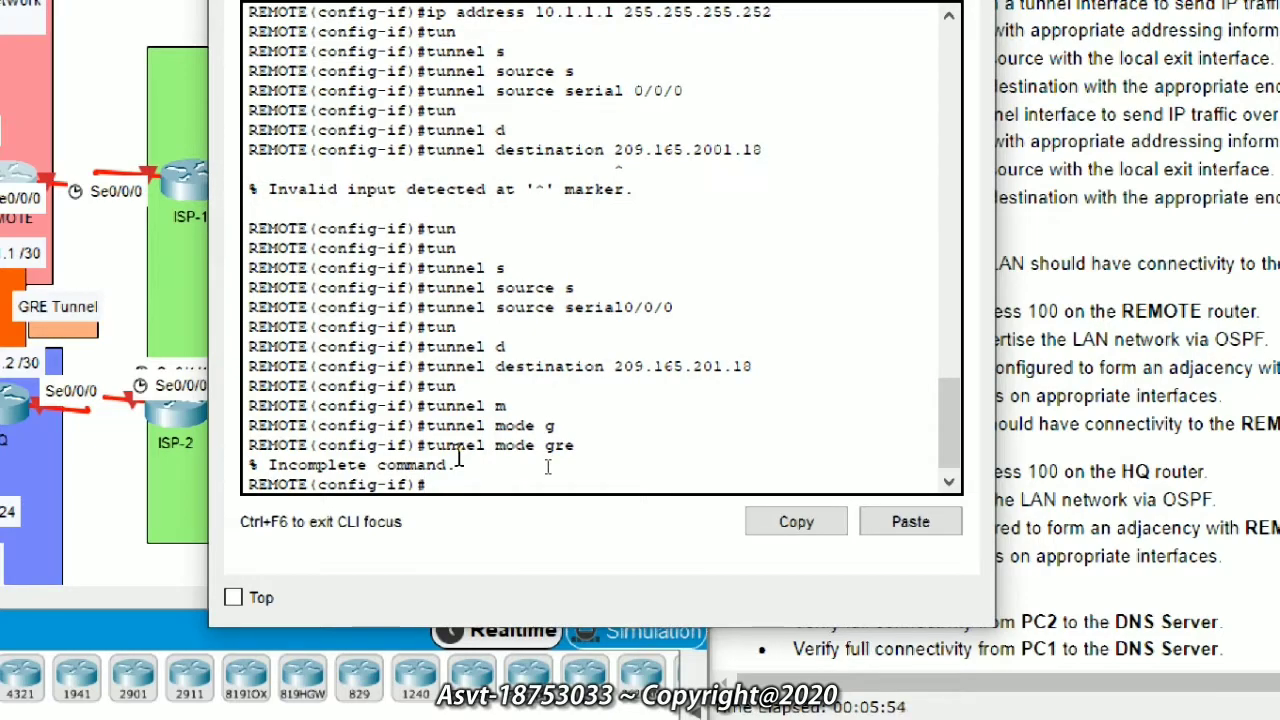
key("Up")
type("ip")
key("Return")
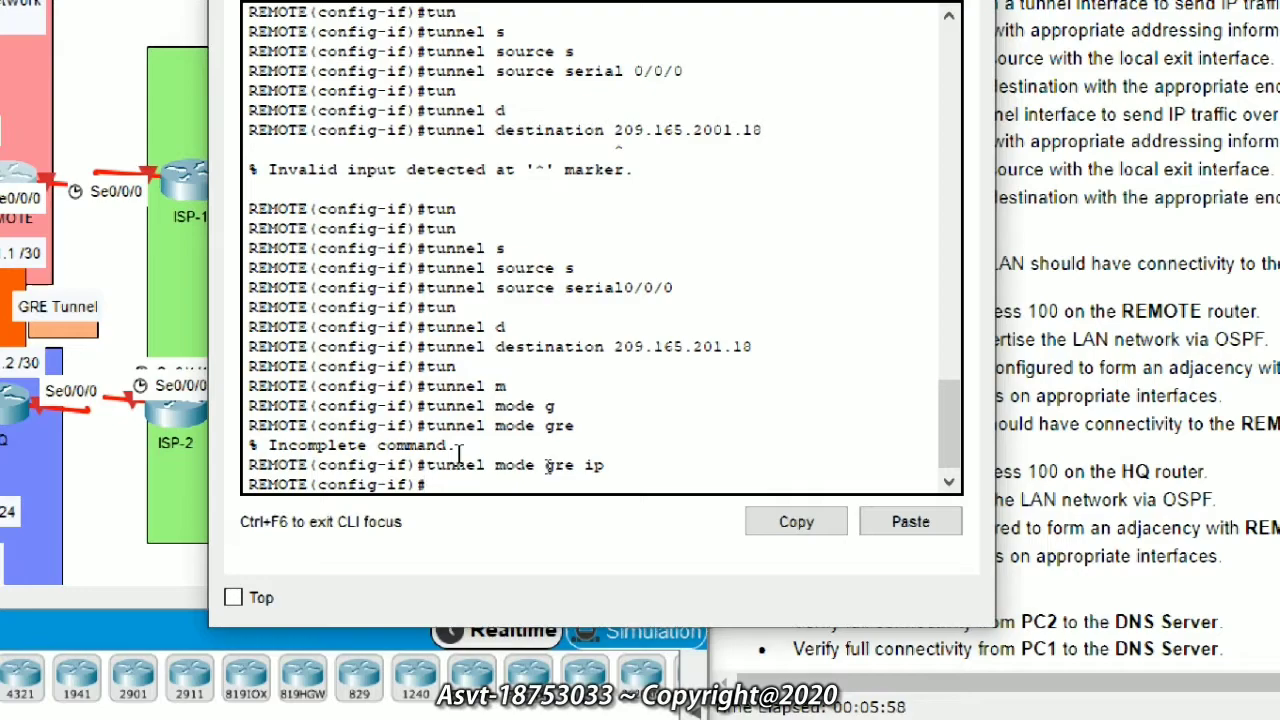
Step: Exit the tunnel interface and begin the interface gigabitEthernet command
type("ex")
key("Tab")
key("Return")
type("int")
key("Tab")
type("g")
key("Tab")
Step: Address GigabitEthernet0/0 as 192.168.20.1 255.255.255.0, correcting a typo in the third octet
type("0/0")
key("Return")
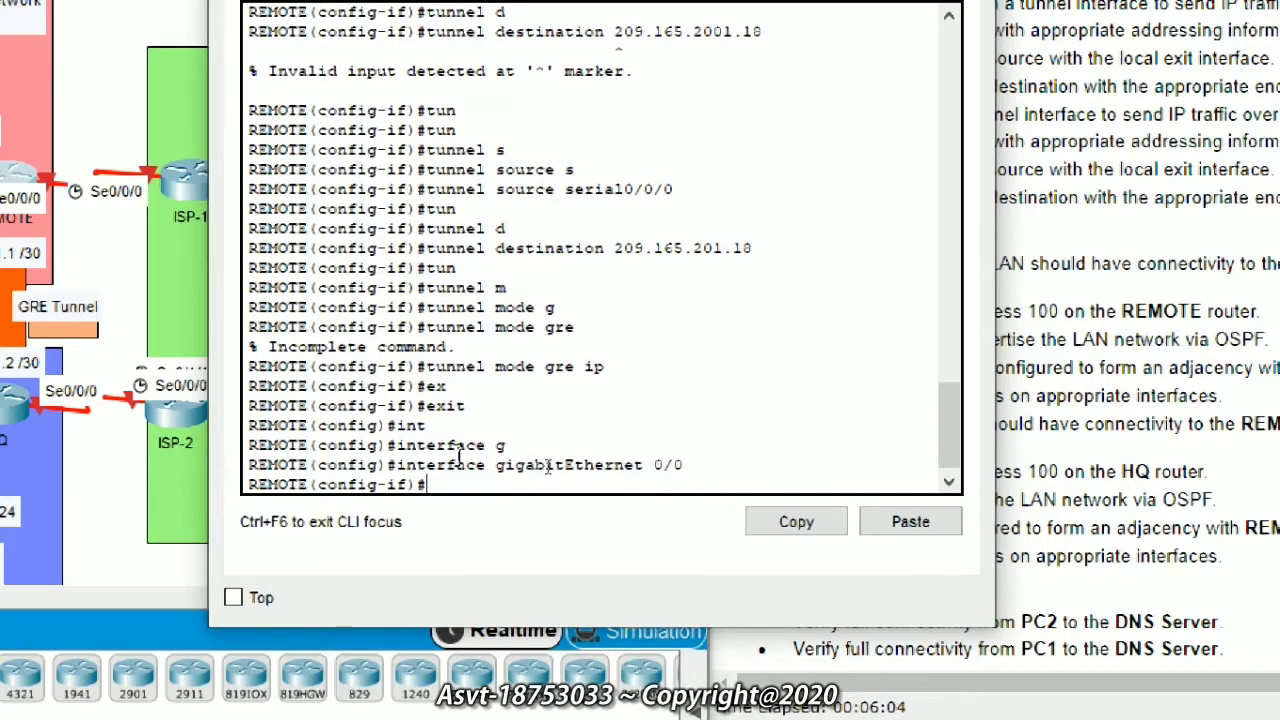
type("ip add")
key("Tab")
type("1")
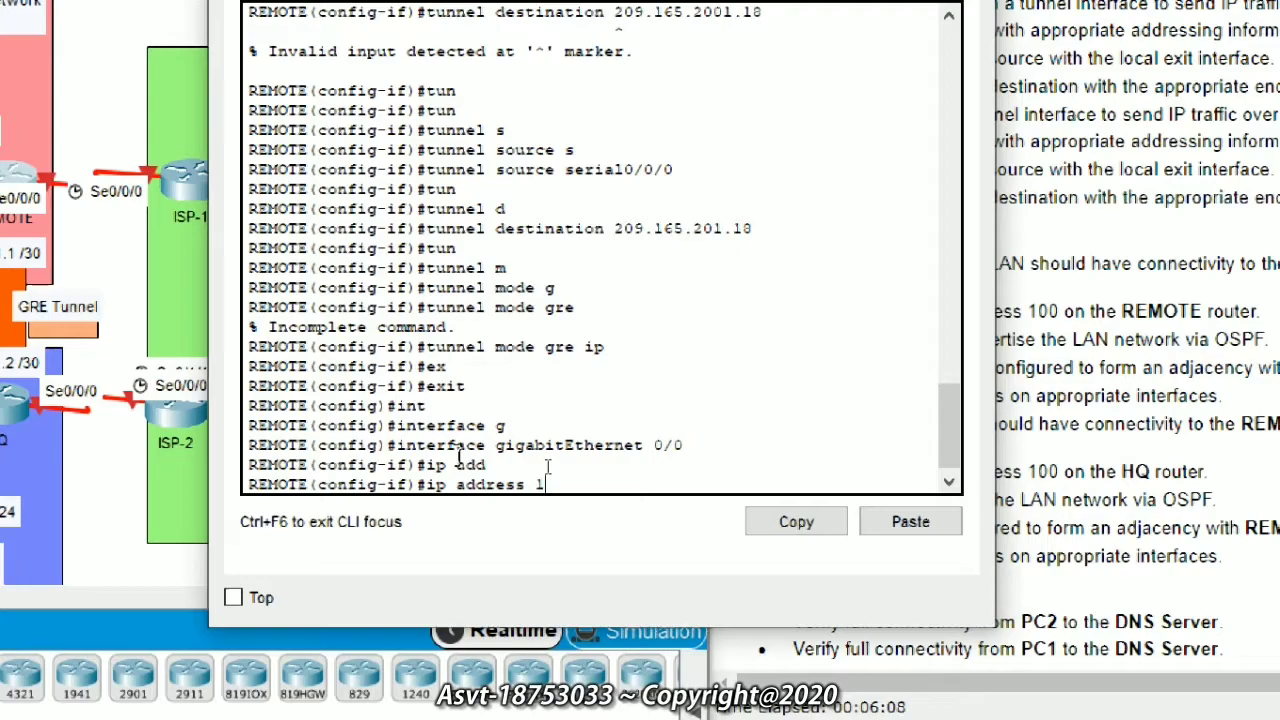
type("92.168.20.1 255.255.255.")
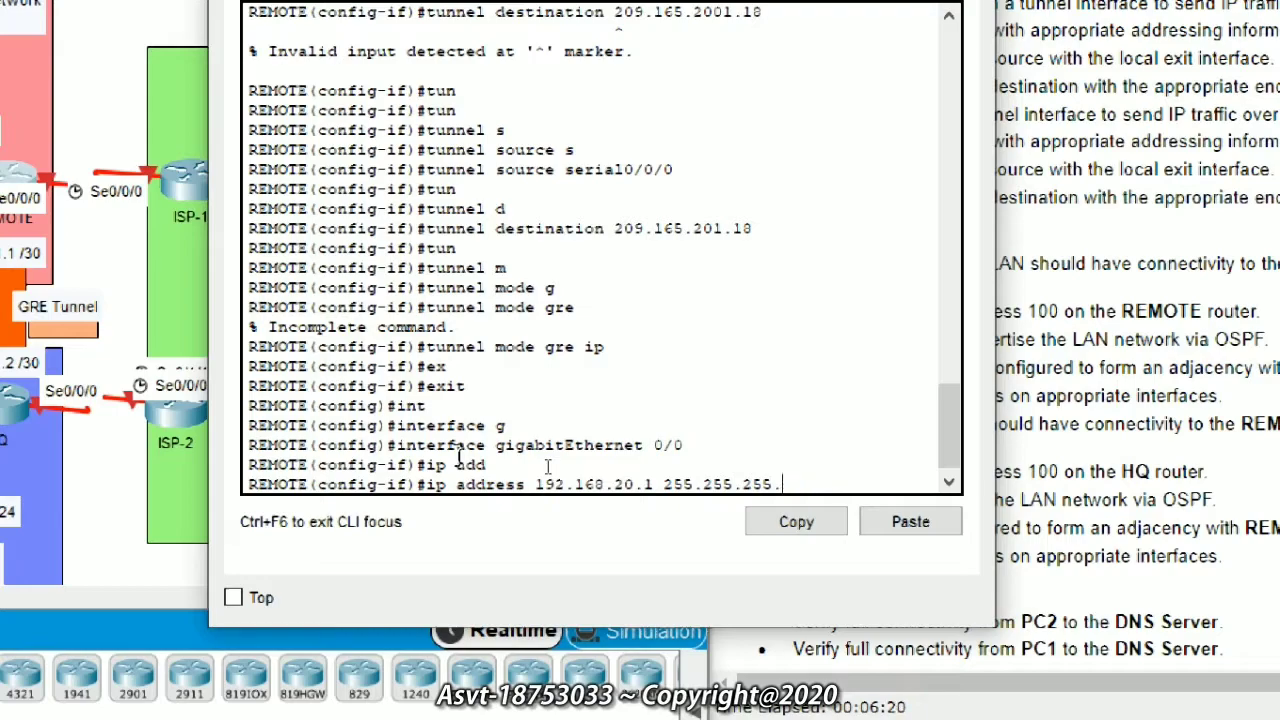
type("0")
key("Return")
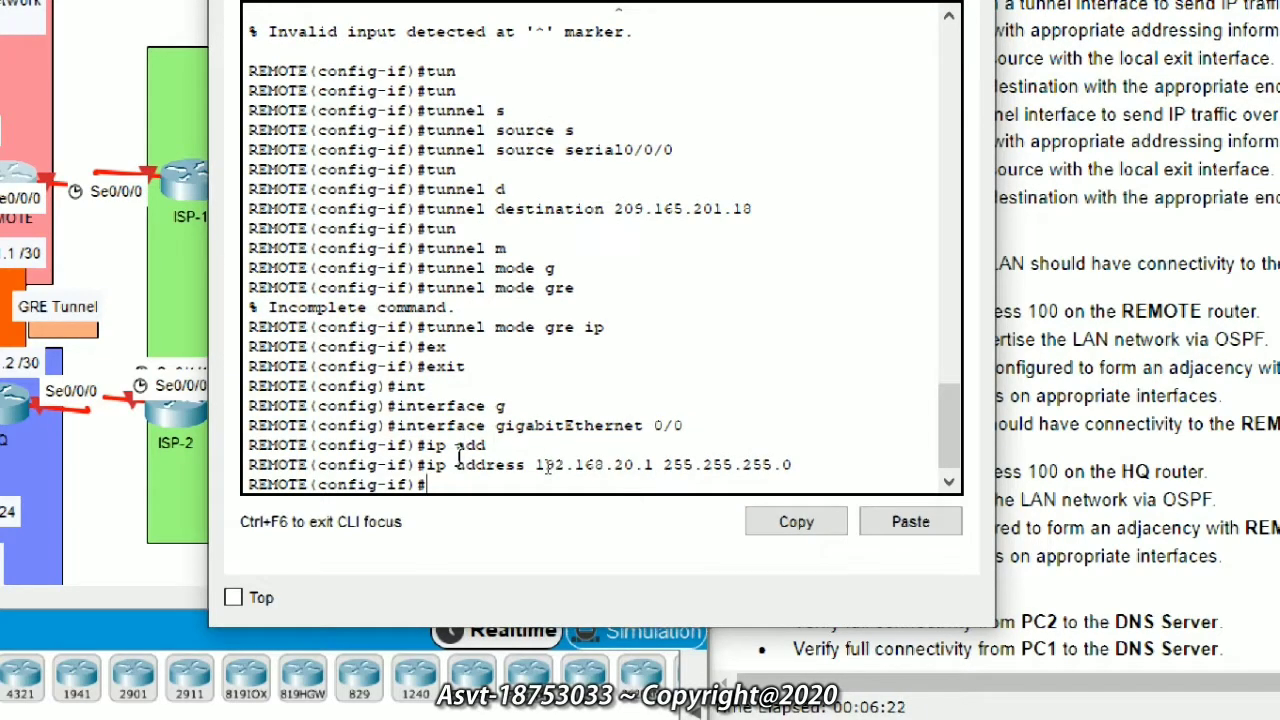
Step: Bring GigabitEthernet0/0 up with no shutdown and begin the exit command
type("no sh")
key("Tab")
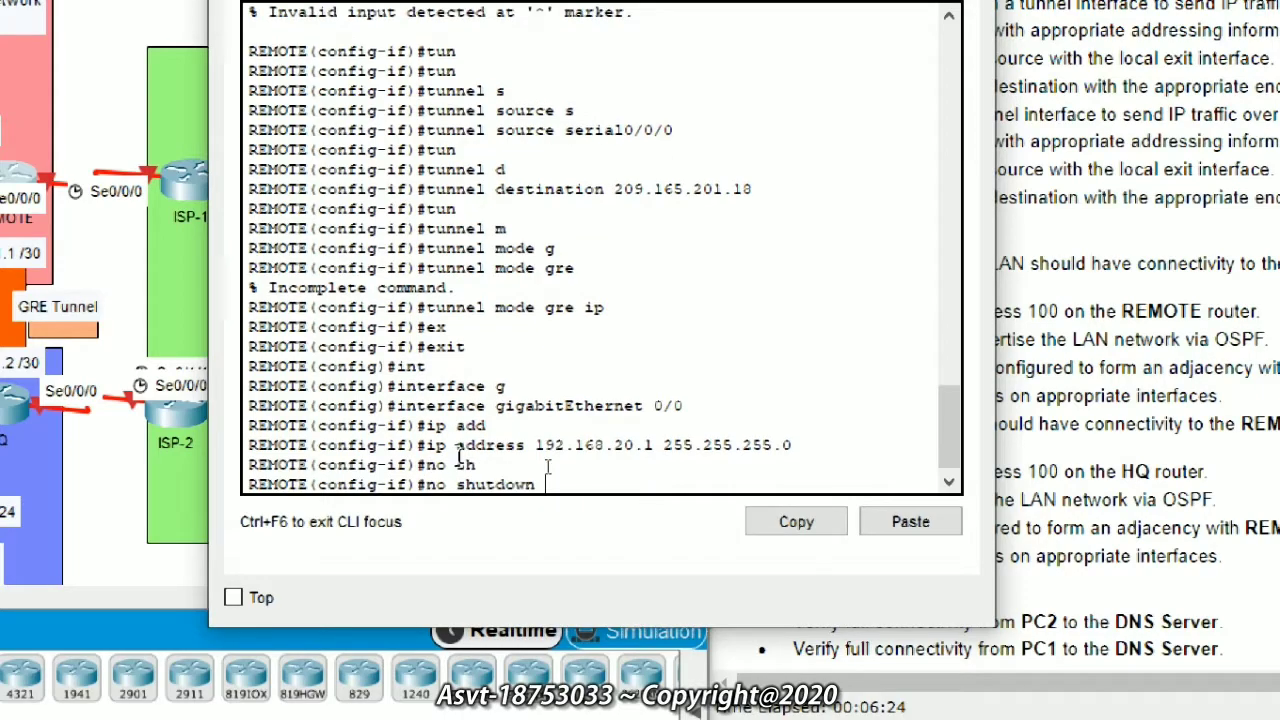
key("Return")
key("Return")
key("Return")
key("Return")
type("ex")
key("Tab")
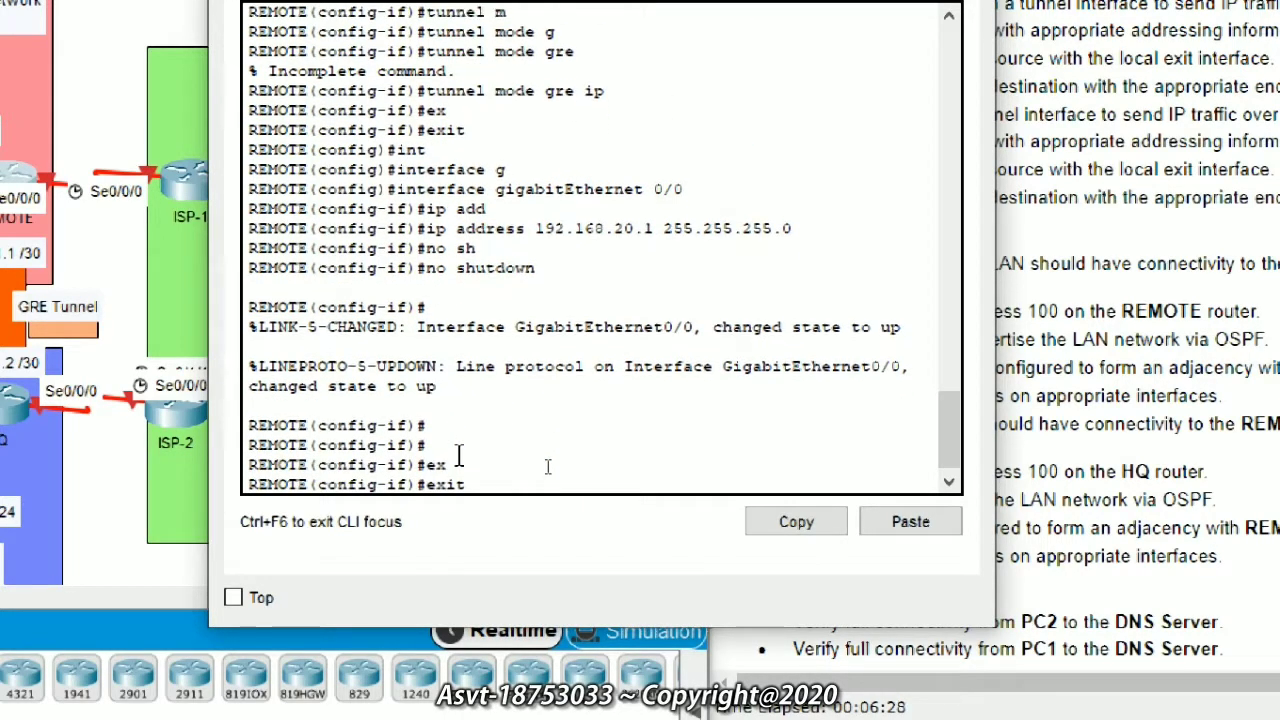
Step: Switch to interface serial 0/0/0 and enter ip address 209.165.201.2 without a mask
key("Return")
type("interface")
key("Tab")
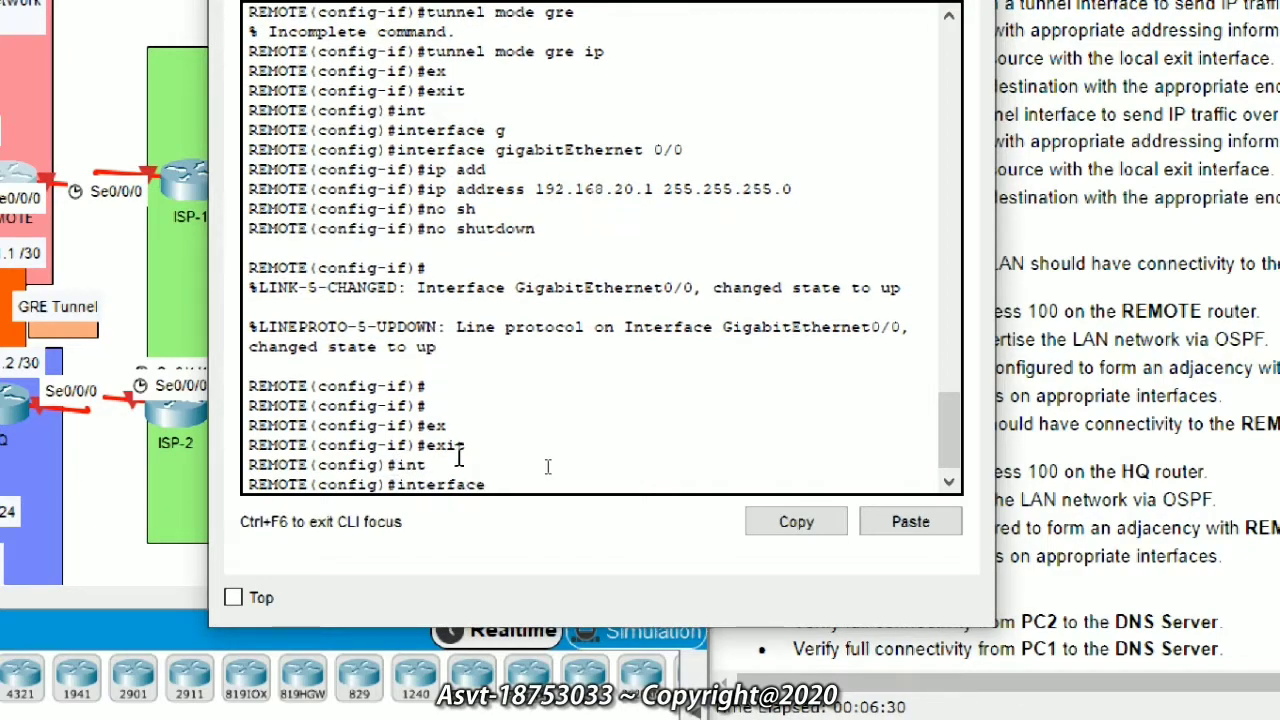
type("s")
key("Tab")
type("0/0/0")
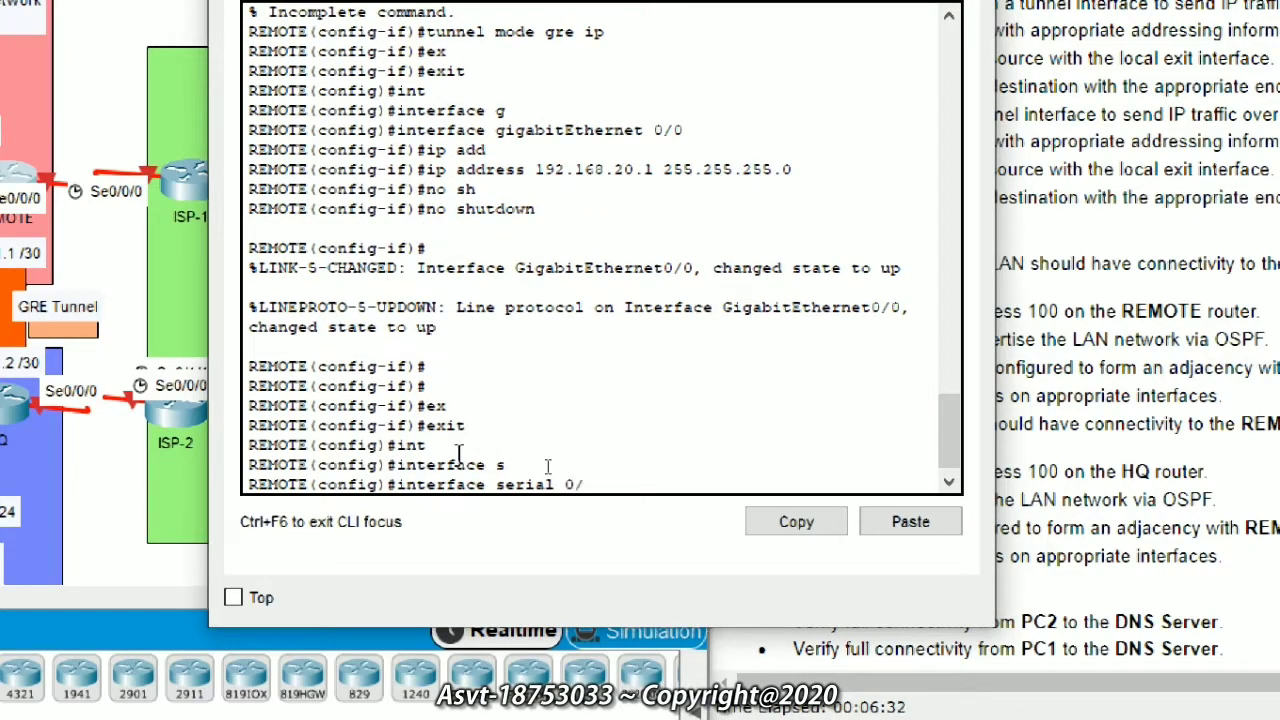
key("Return")
type("ip add")
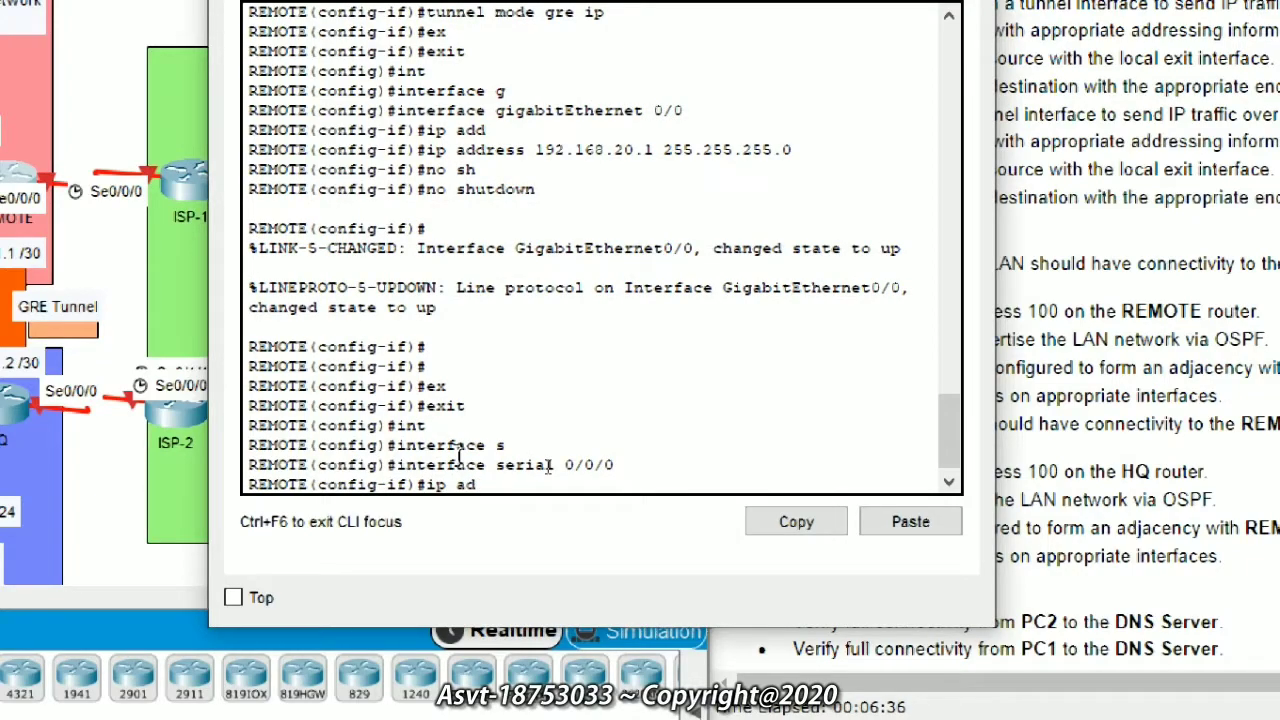
key("Tab")
type("20")
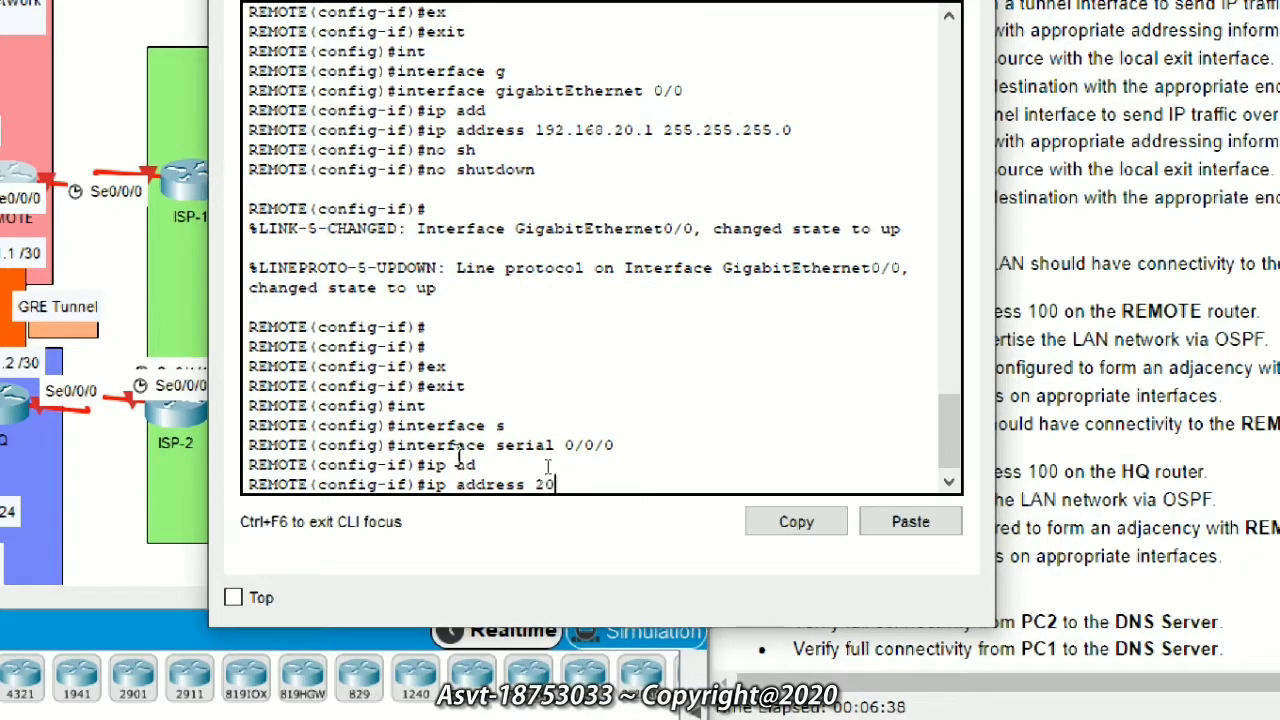
type("9.165.201.2")
key("Return")
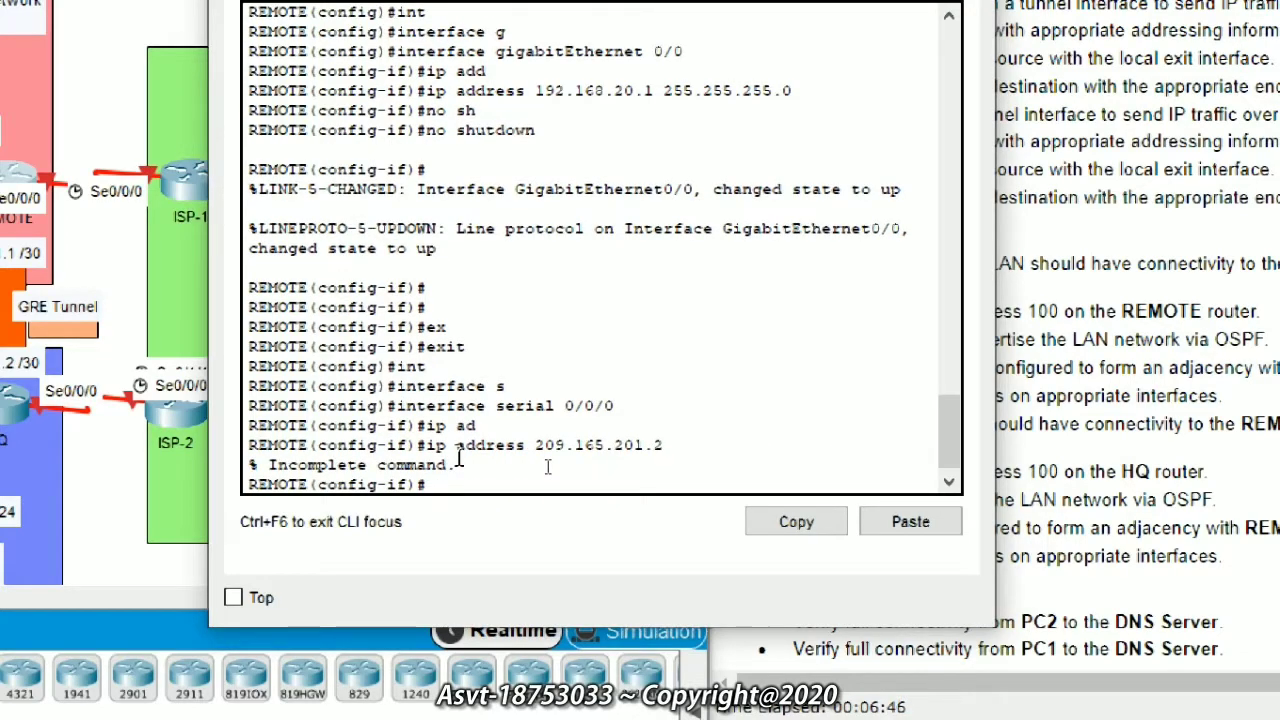
Step: Retype ip address 209.165.201.2, which is again rejected as incomplete
key("Up")
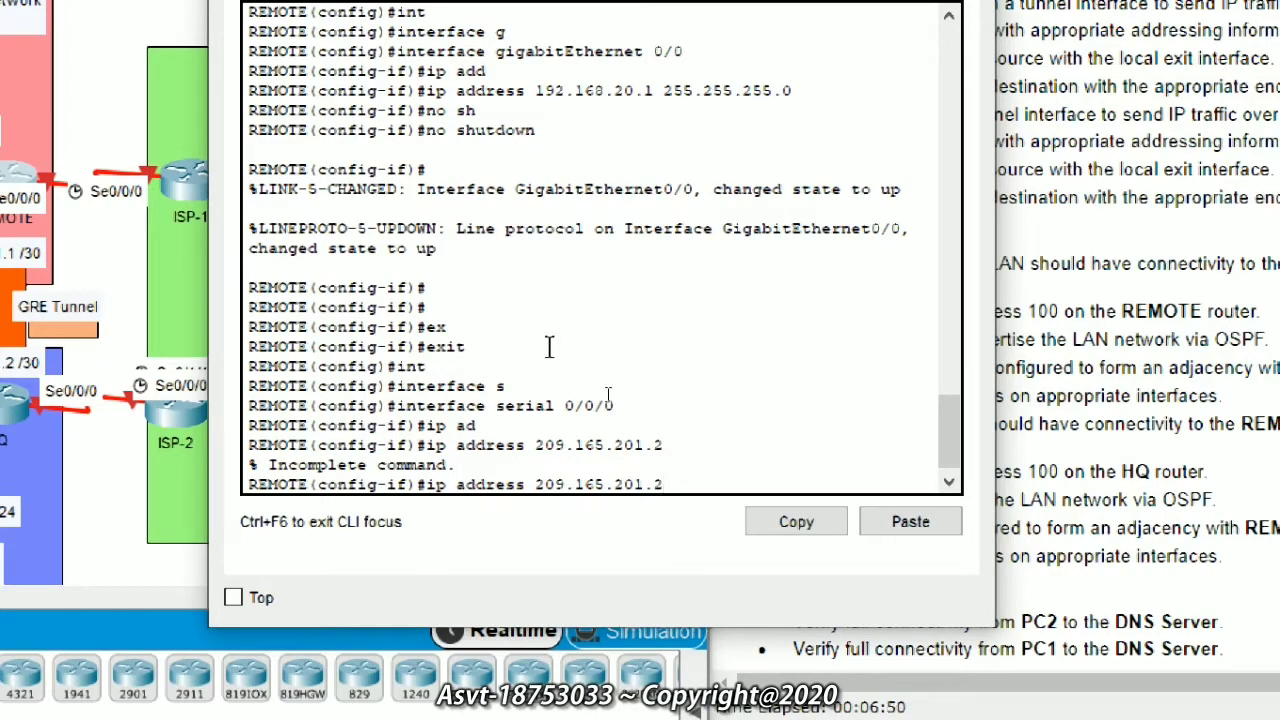
key("BackSpace")
key("BackSpace")
key("BackSpace")
key("BackSpace")
key("BackSpace")
key("BackSpace")
key("BackSpace")
key("BackSpace")
key("BackSpace")
key("BackSpace")
key("BackSpace")
key("BackSpace")
key("BackSpace")
key("BackSpace")
key("BackSpace")
key("BackSpace")
key("BackSpace")
key("BackSpace")
key("BackSpace")
key("BackSpace")
type("ip ad")
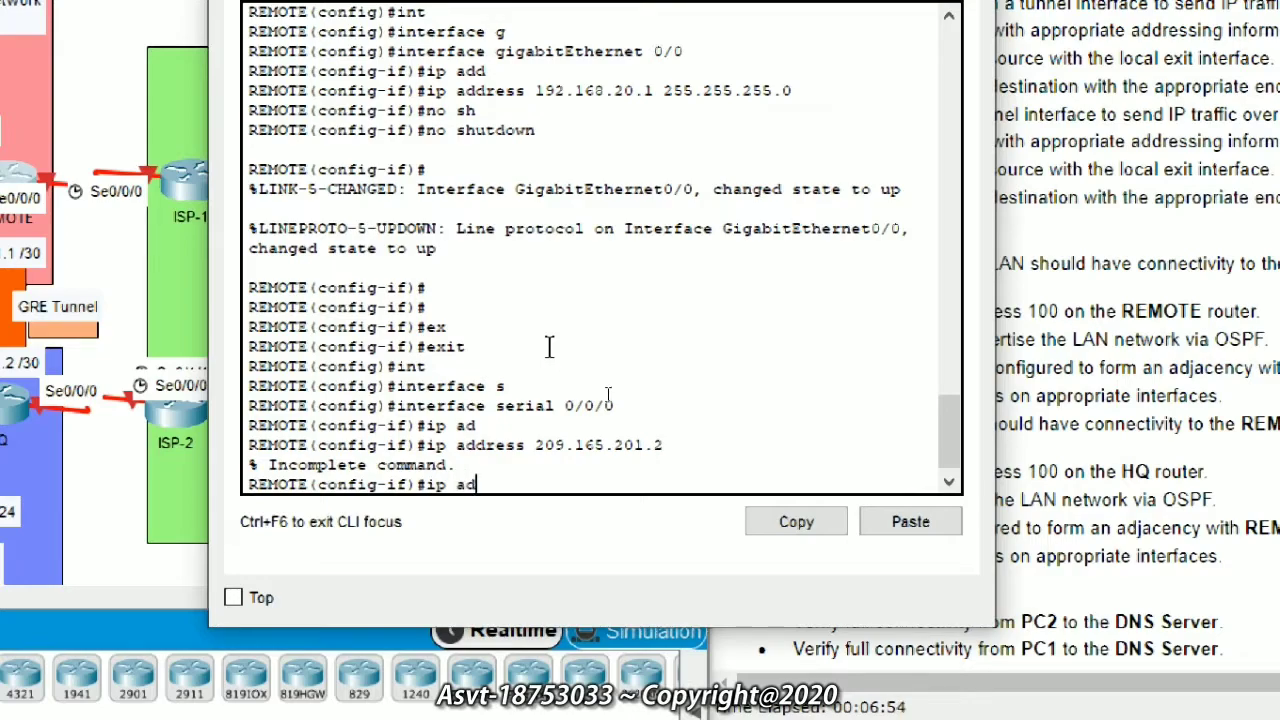
key("Tab")
type("2")
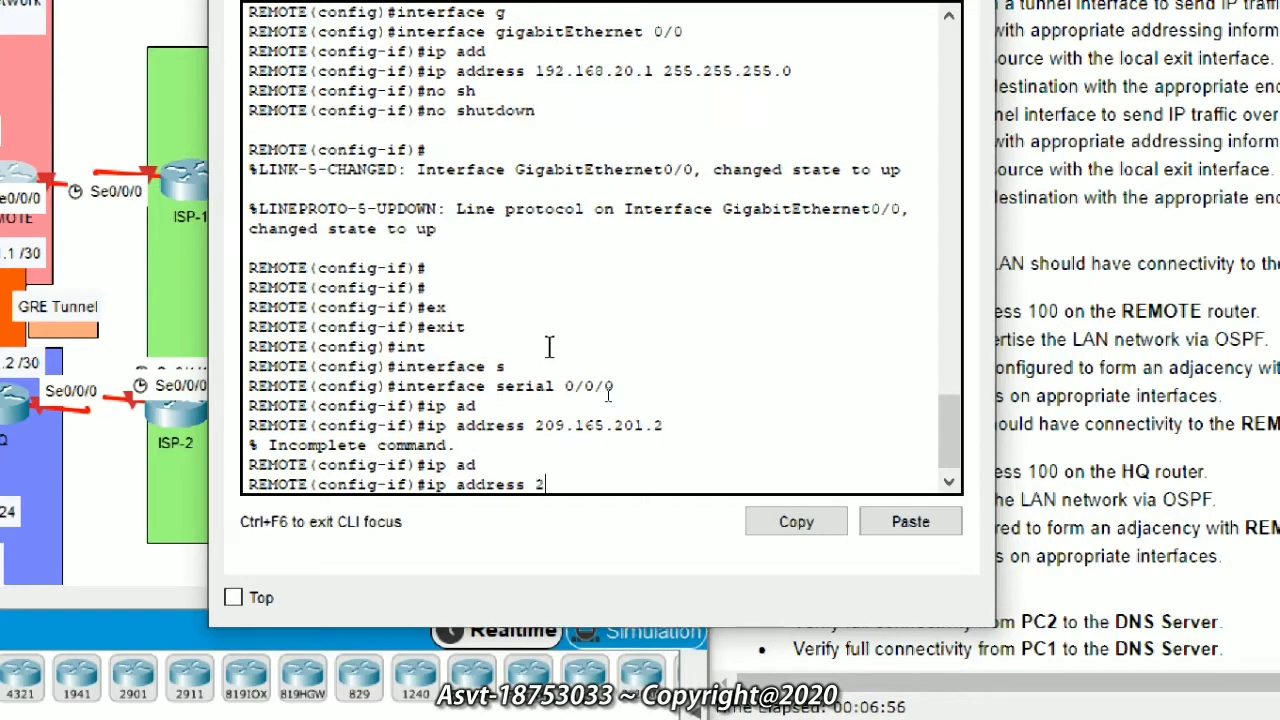
type("09.165.201.2")
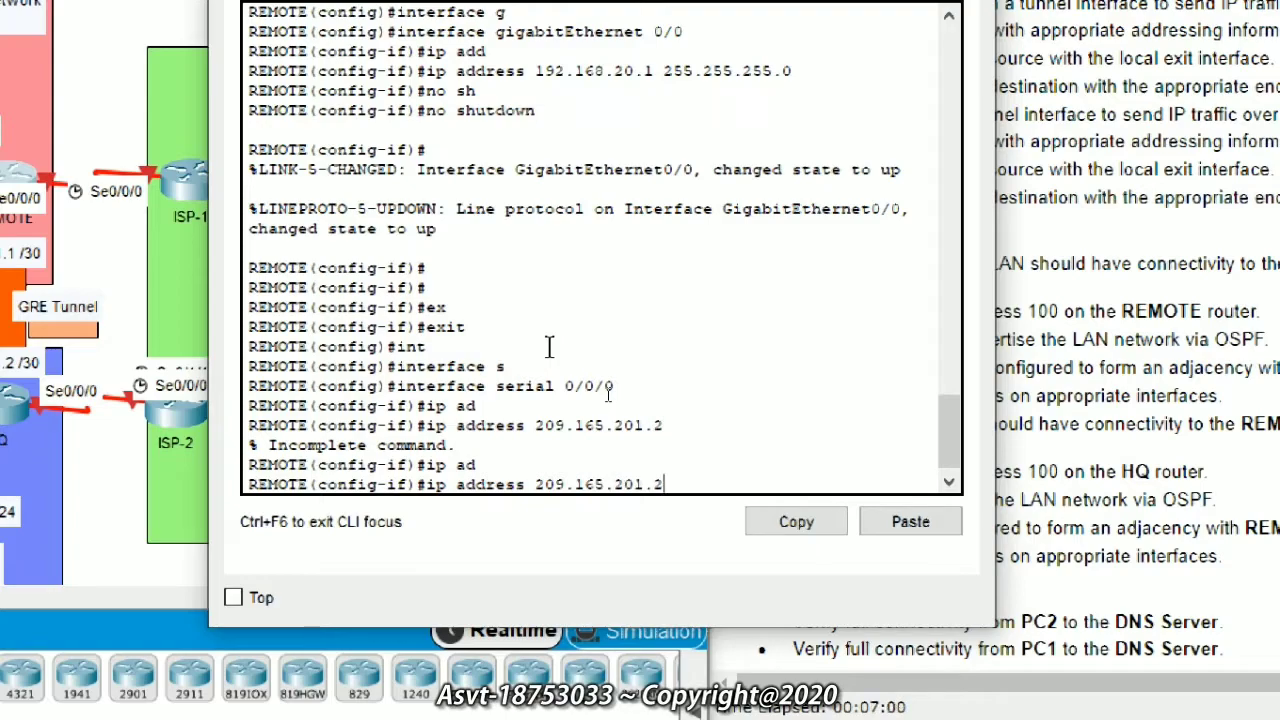
key("Return")
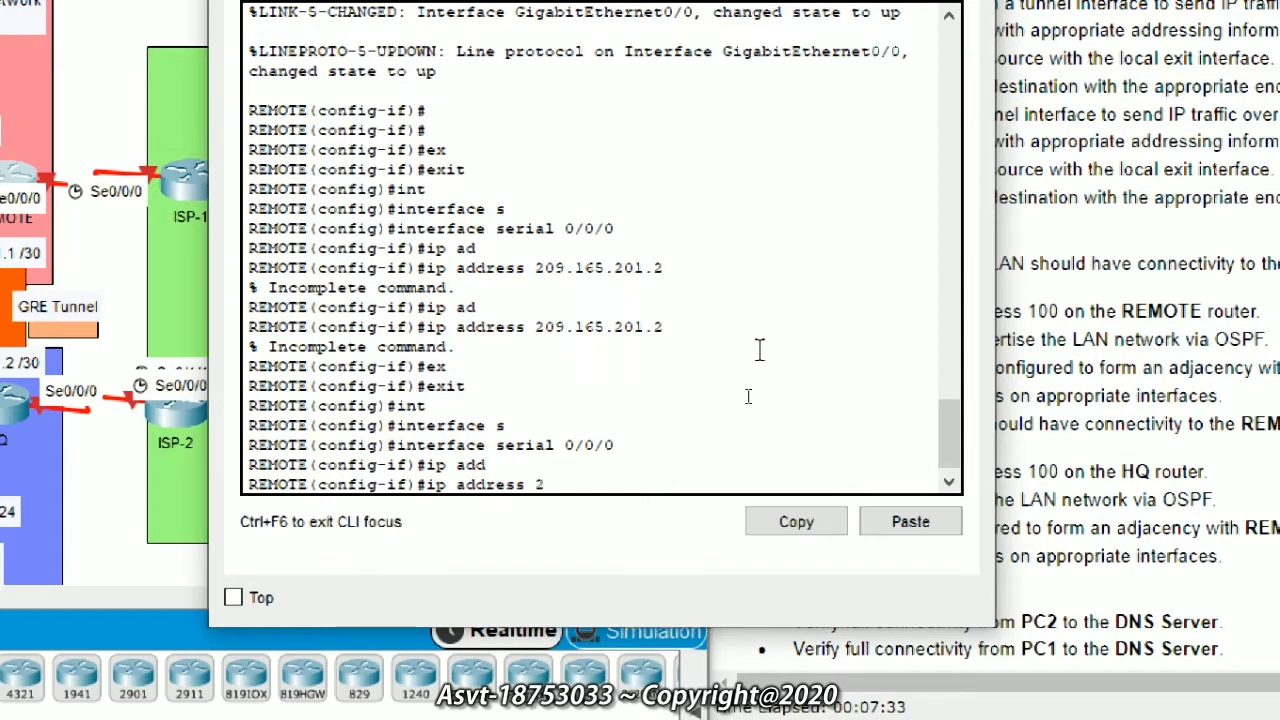
Step: Assign Serial0/0/0 the address 209.165.201.2 with mask 255.255.255.252
left_click(686, 452)
left_click(665, 498)
left_click(664, 476)
type("09.165.")
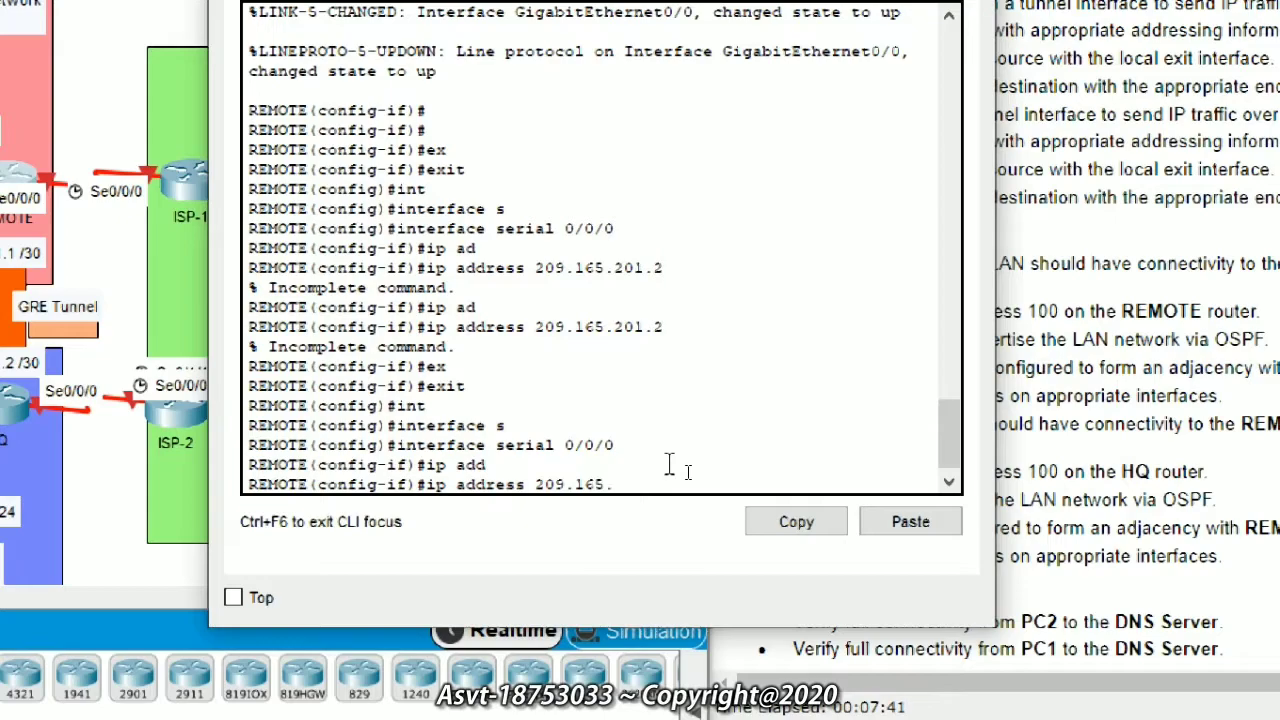
type("201.2")
key("Return")
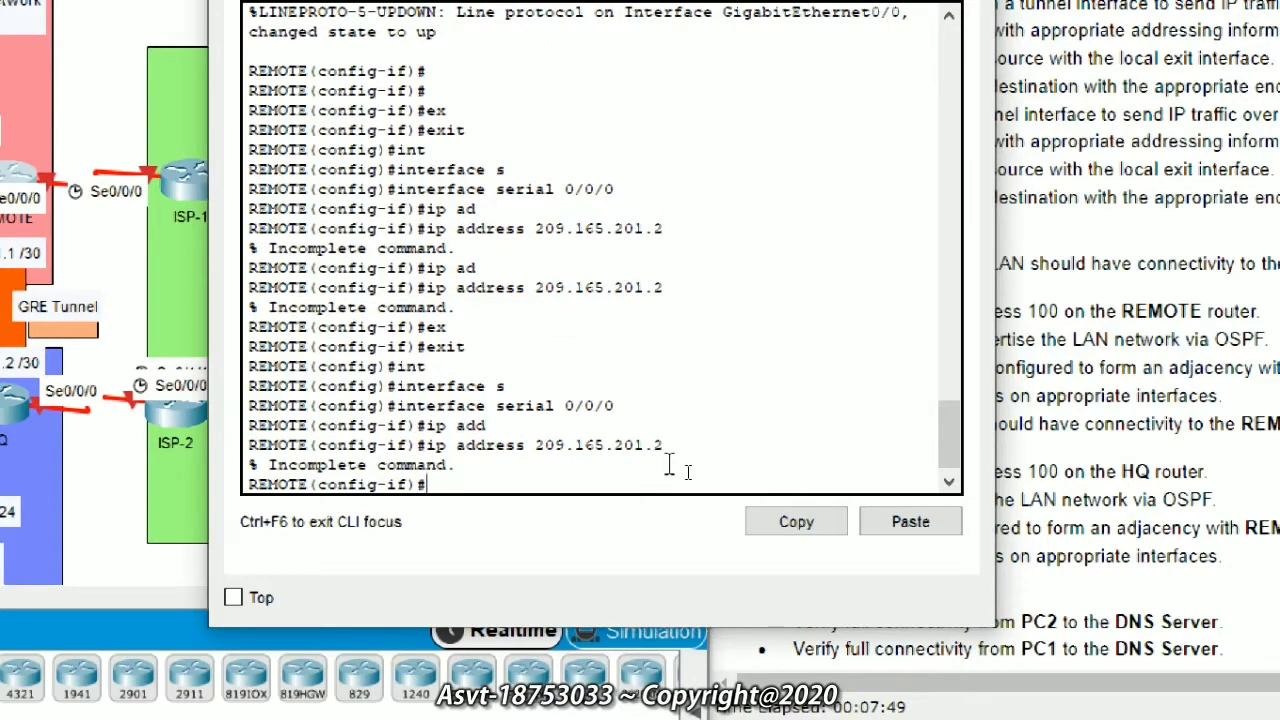
key("Up")
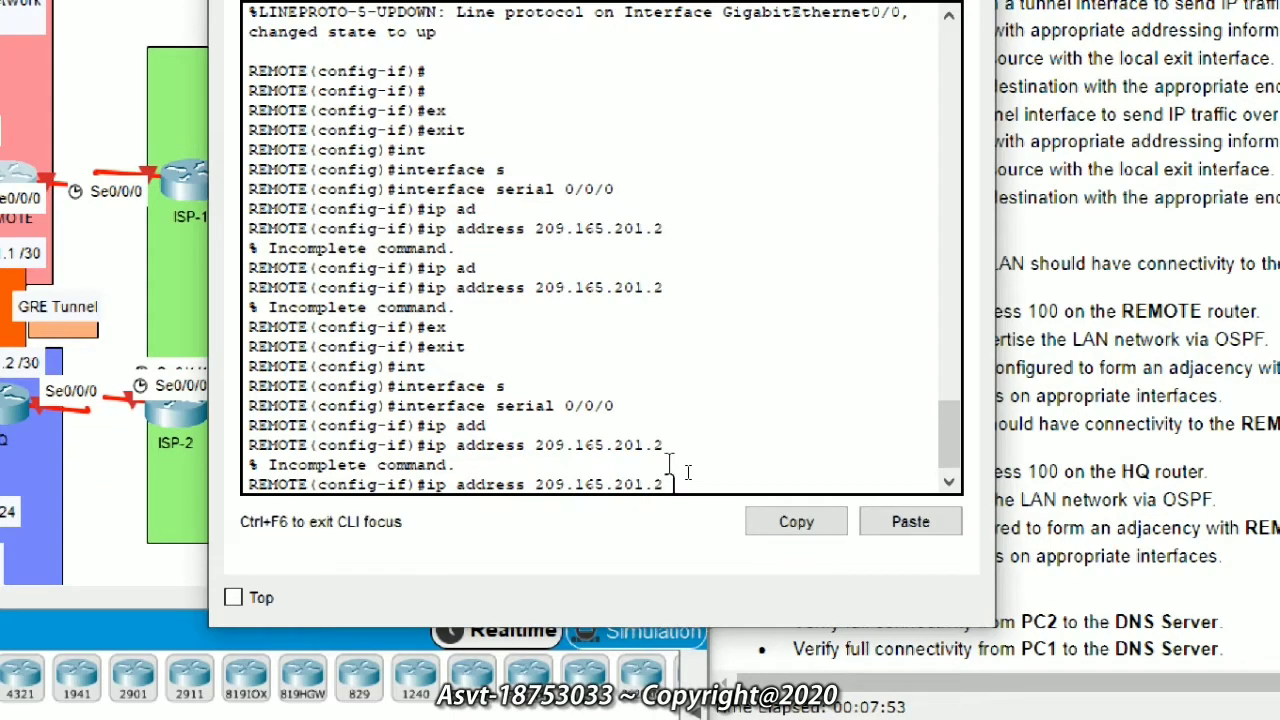
type("255.255.255.252")
key("Return")
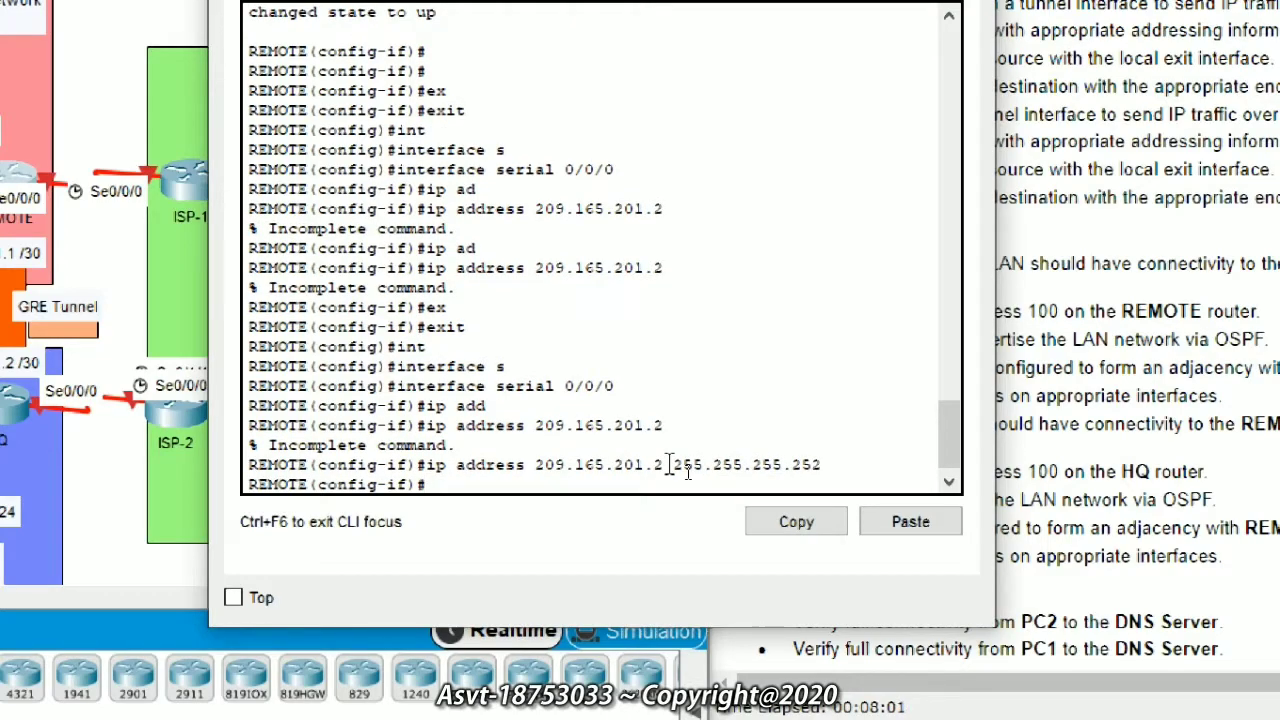
Step: Enable Serial0/0/0 with no shutdown
type("no sh")
key("Tab")
key("Return")
key("Return")
key("Return")
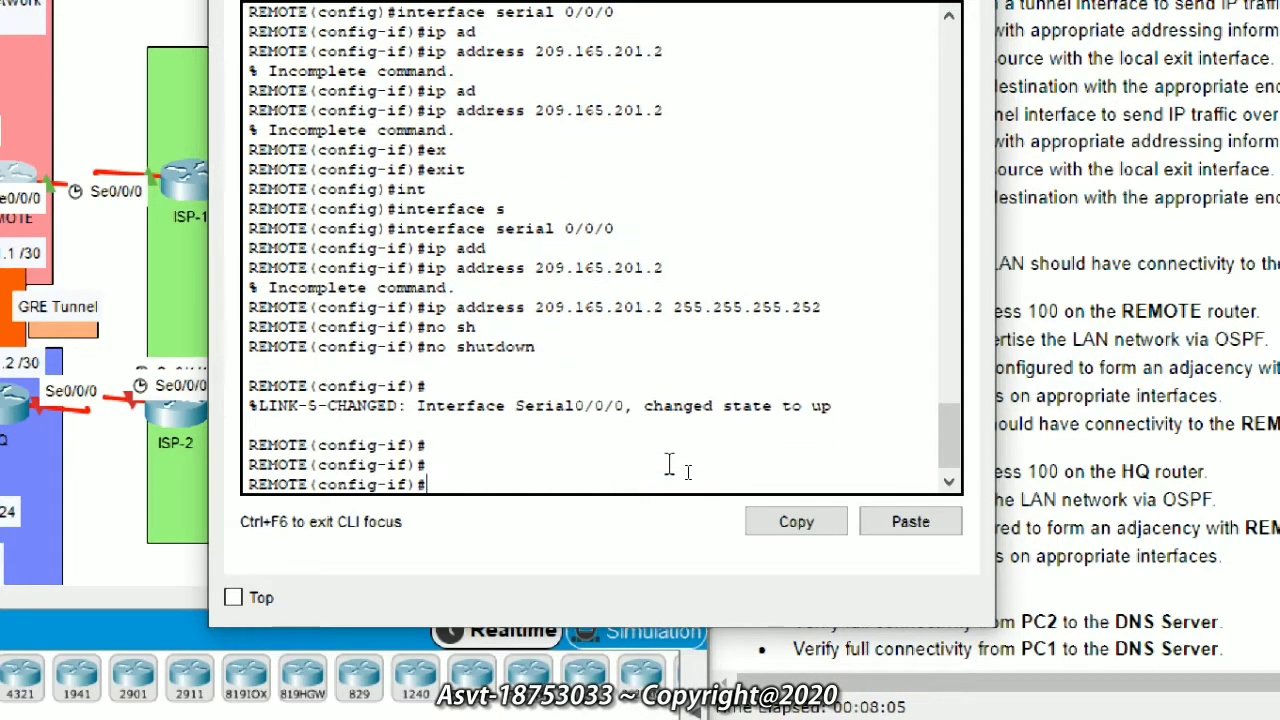
Step: Leave interface mode and start OSPF routing process 100 on REMOTE
type("rou")
key("Tab")
type("t")
key("Tab")
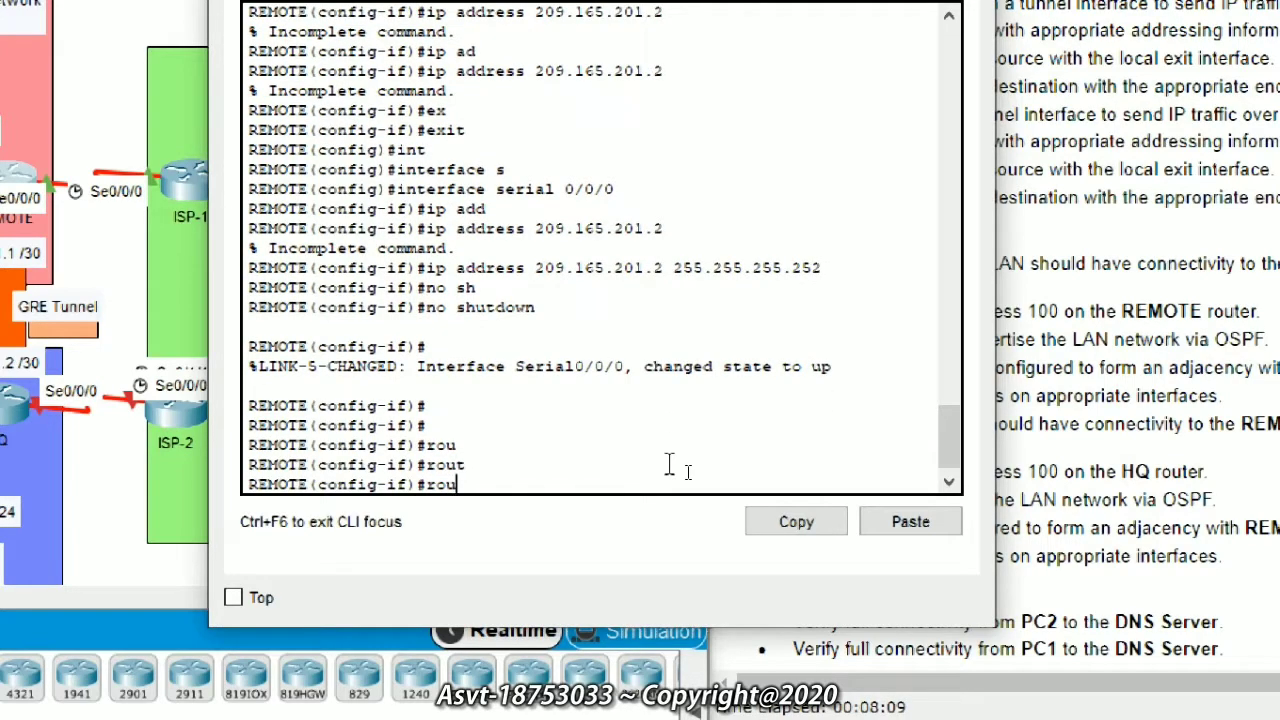
key("BackSpace")
key("BackSpace")
key("BackSpace")
key("BackSpace")
type("ex")
key("Tab")
key("Return")
type("rout")
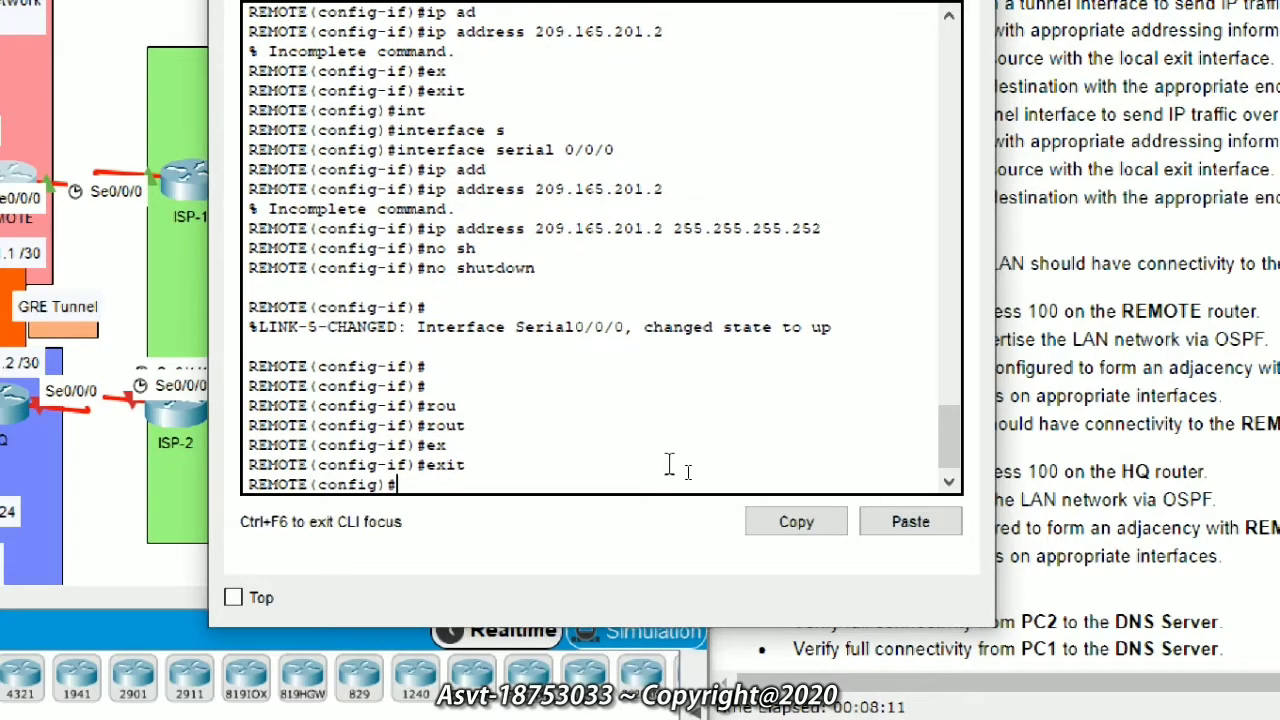
key("Tab")
type("os")
key("Tab")
type("10")
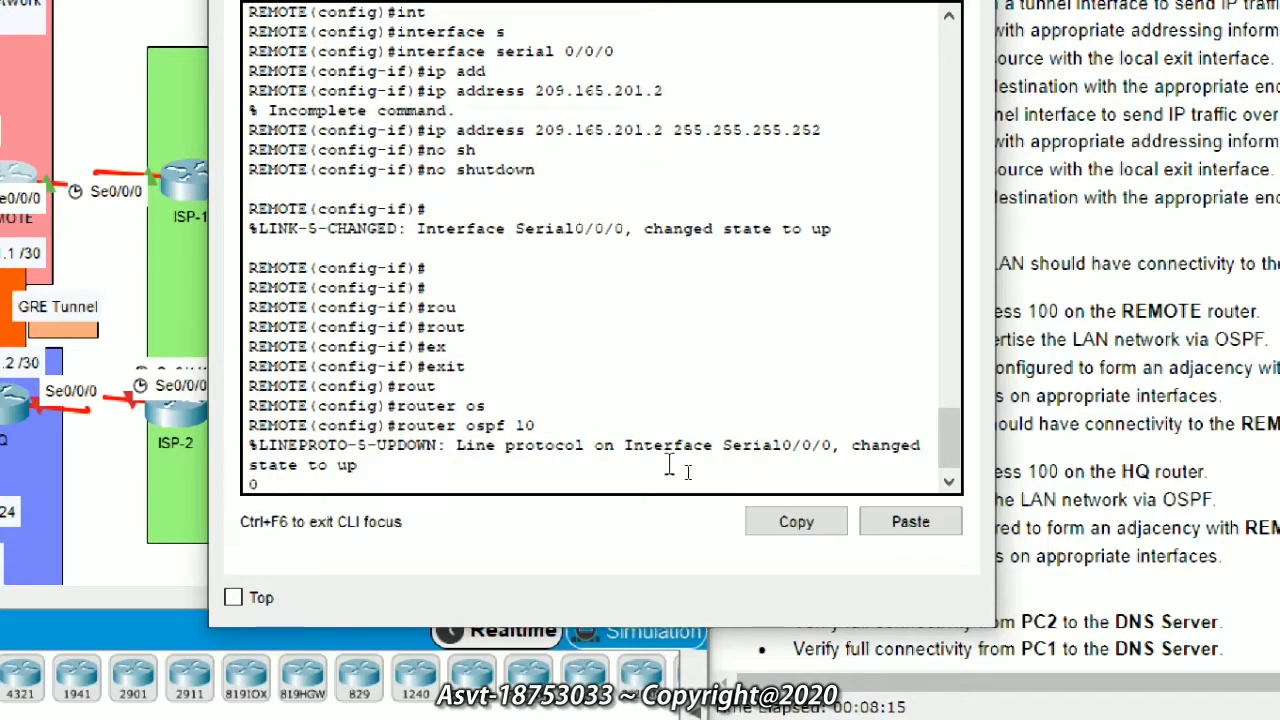
key("Return")
key("Up")
type("0")
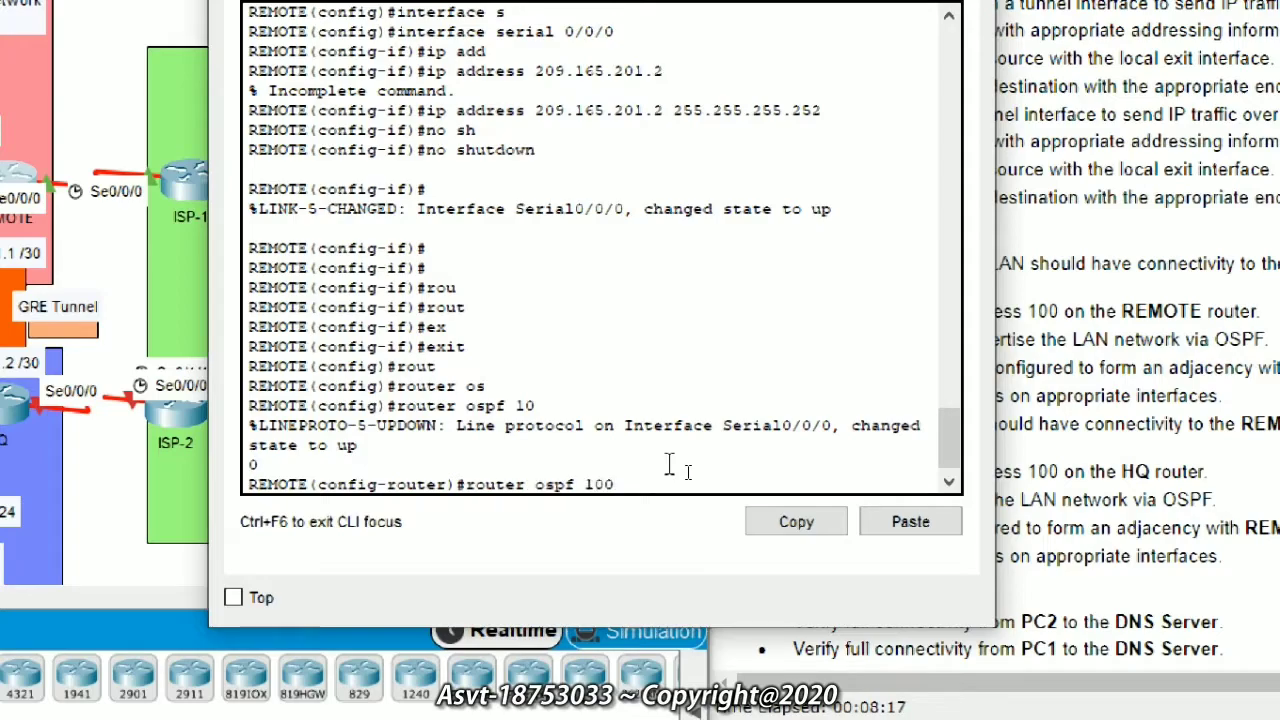
key("Return")
Step: Turn on OSPF adjacency-change logging and make GigabitEthernet 0/0 a passive interface
type("log")
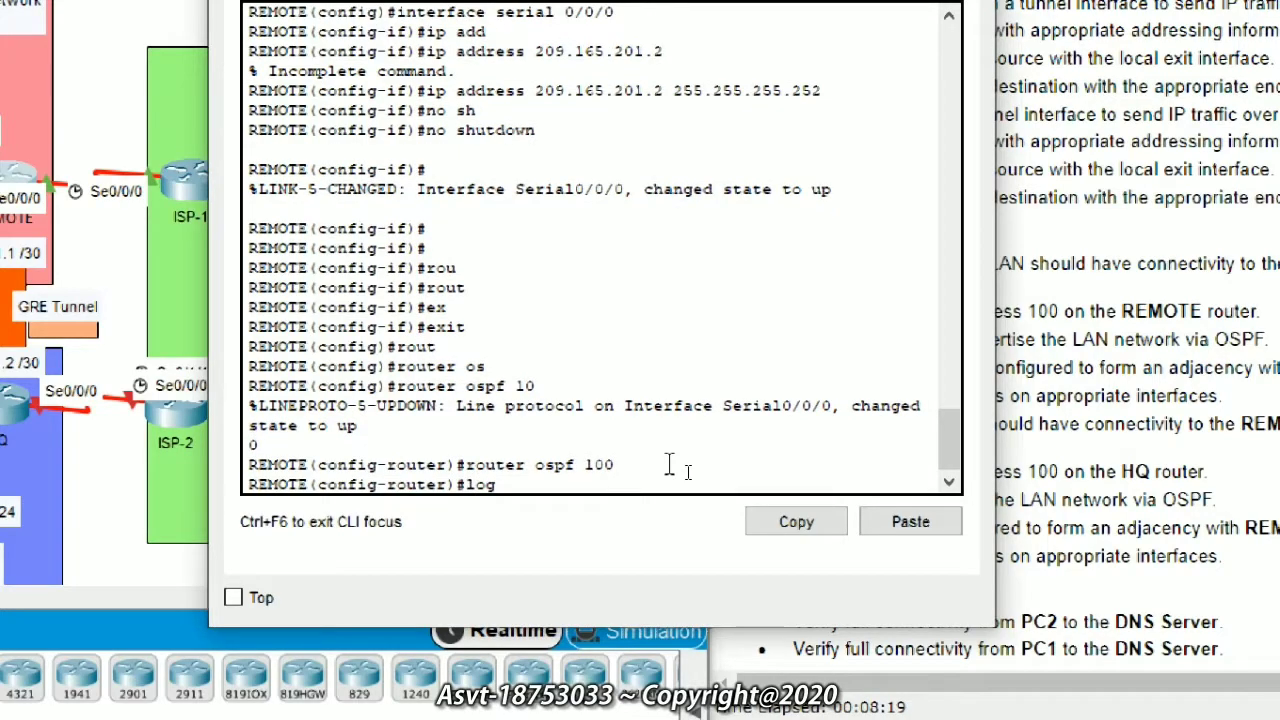
key("Tab")
key("Return")
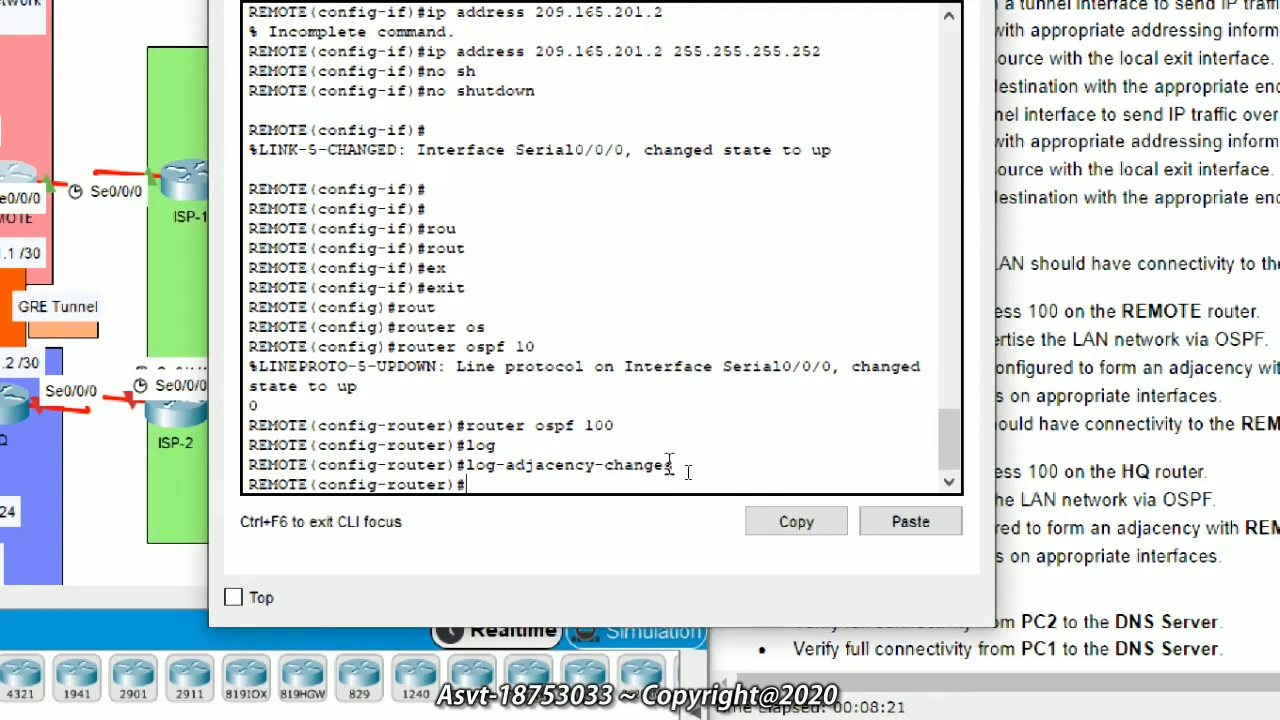
type("pas")
key("Tab")
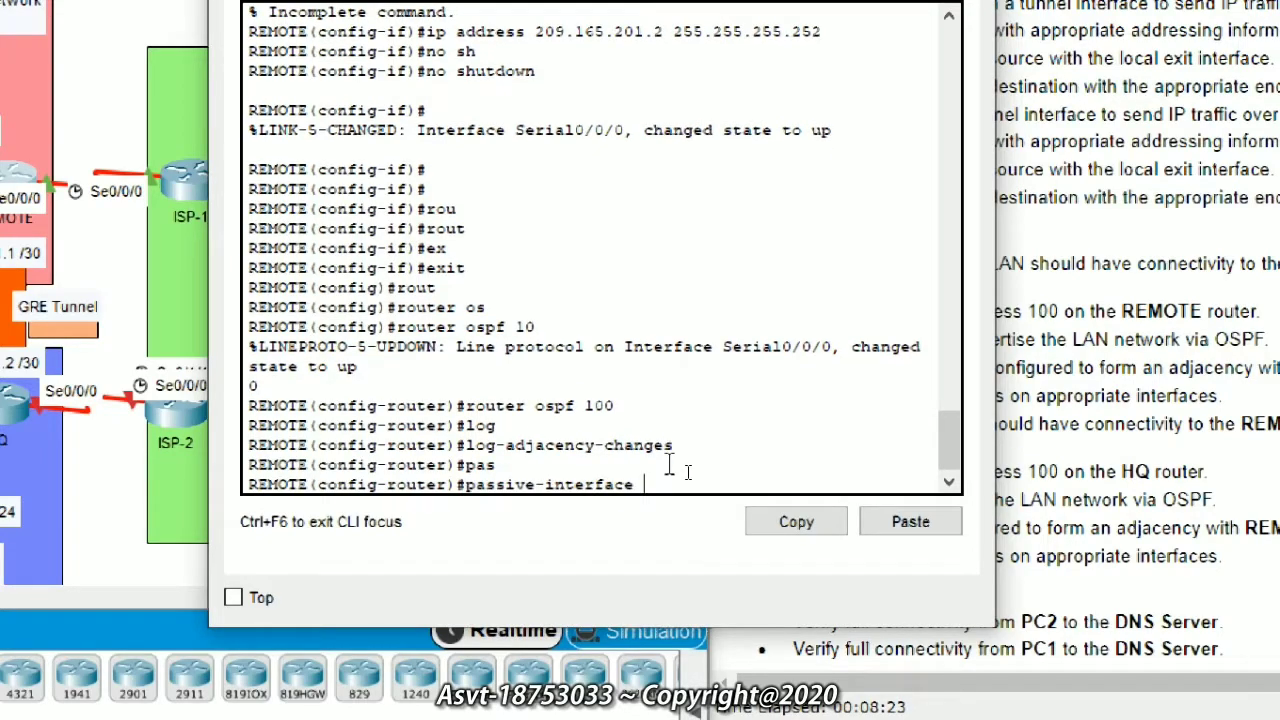
type("g")
key("Tab")
type("0/0")
key("Return")
Step: Advertise 192.168.20.0 0.0.0.255 and 10.1.1.0 0.0.0.3 in OSPF area 0
type("net")
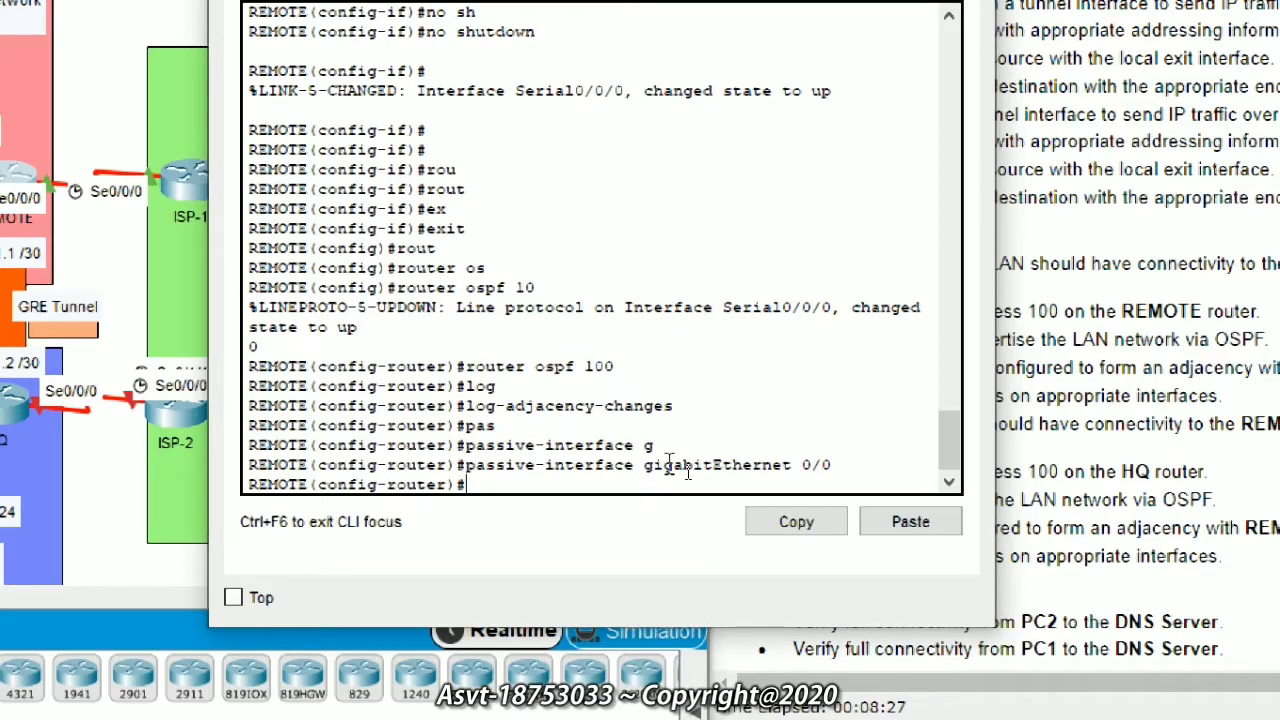
key("Tab")
type("192.168")
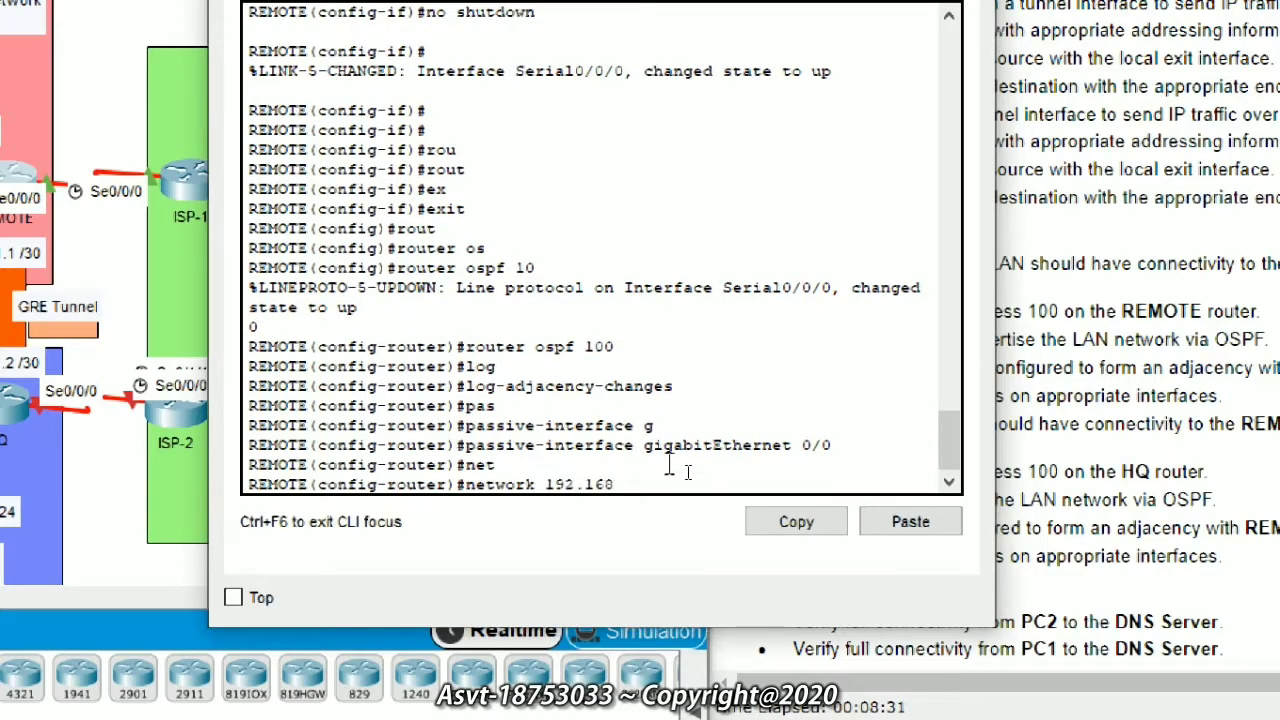
type(".20.0 0.0.0.255 a")
key("Tab")
type("0")
key("Return")
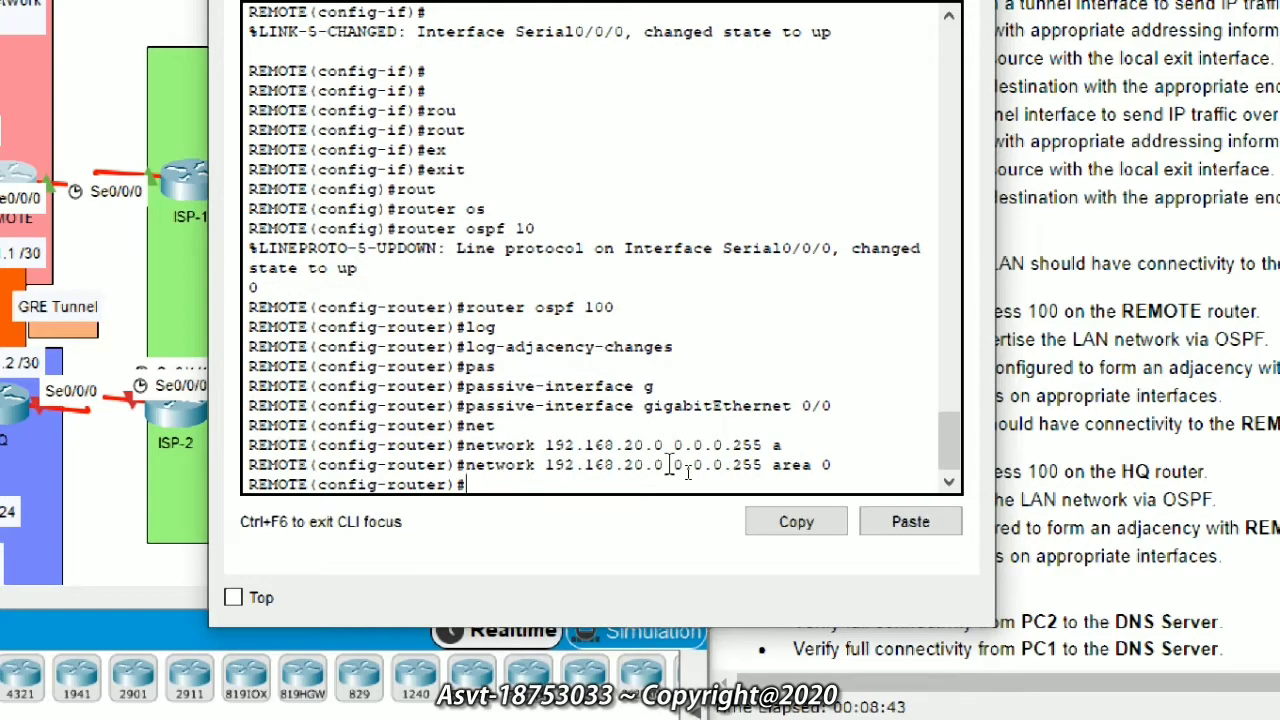
type("net")
key("Tab")
type("t")
key("Tab")
type("10.1.1.0 0.0.0.3 area")
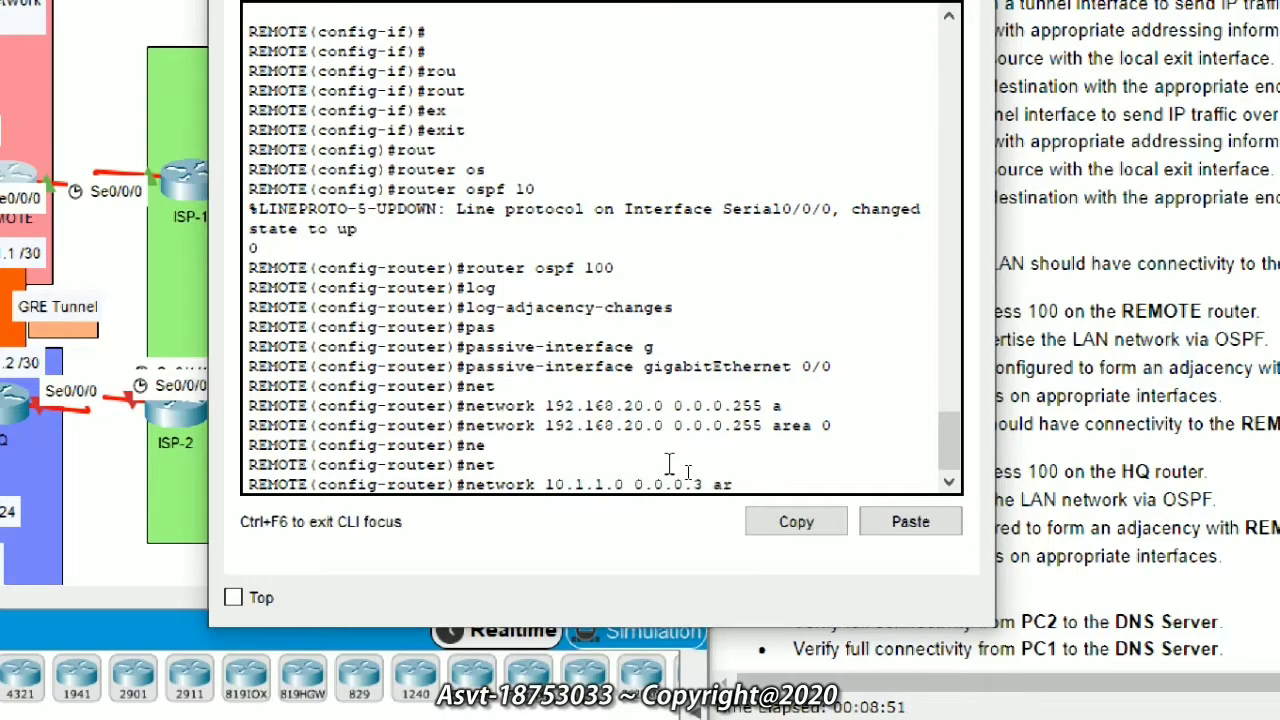
key("Tab")
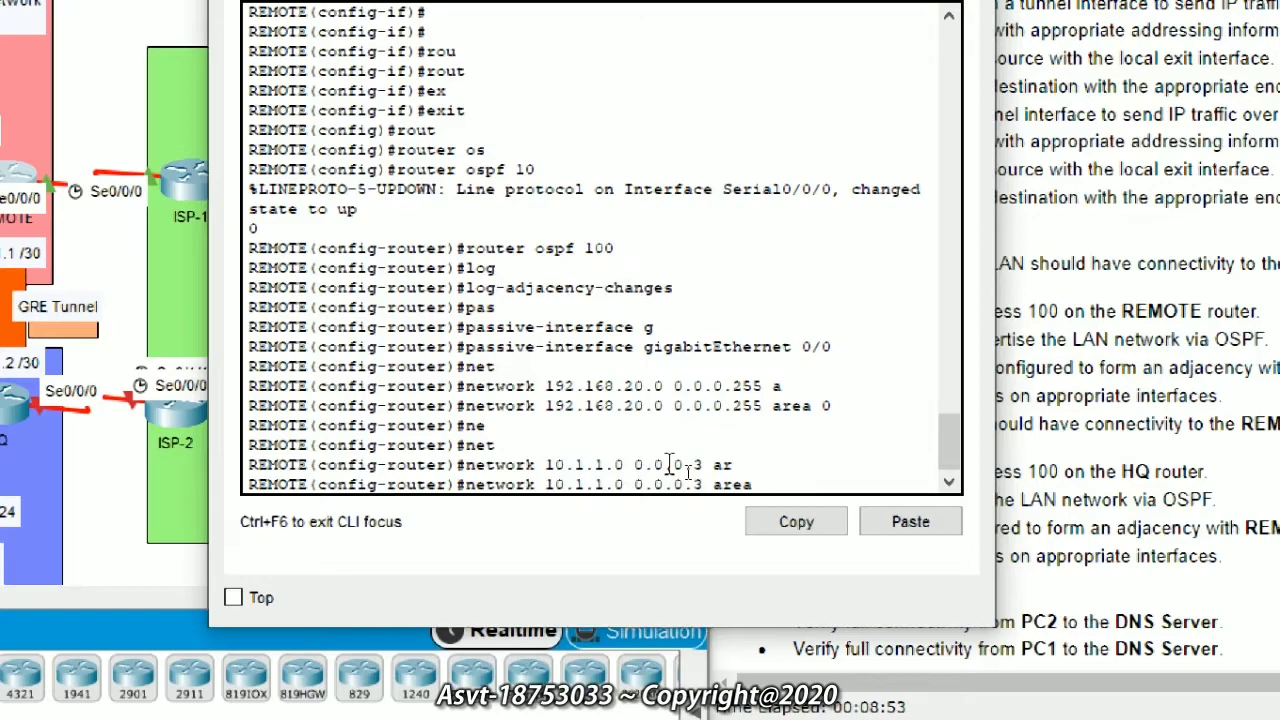
type("0")
key("Return")
Step: Add a default route 0.0.0.0 0.0.0.0 via next hop 209.165.201.1
type("ex")
key("Tab")
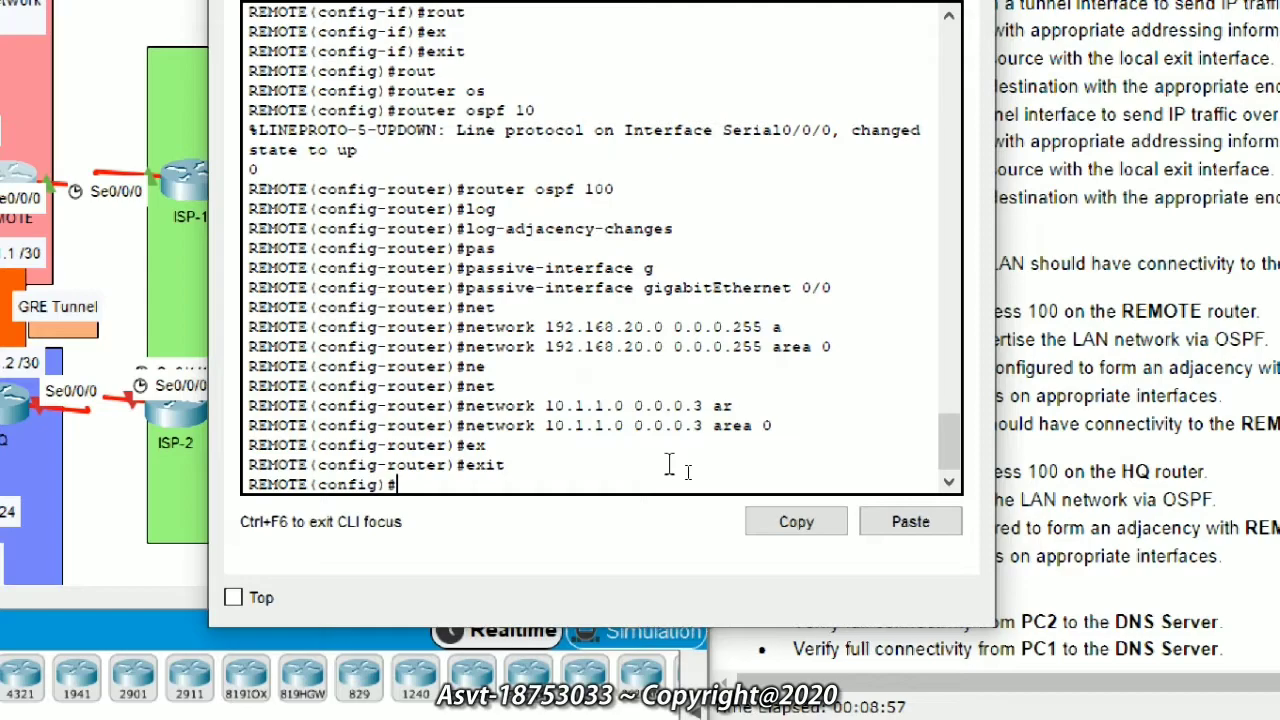
type("p rou")
key("Tab")
type("te 0.0.0.0 0.0.0.0")
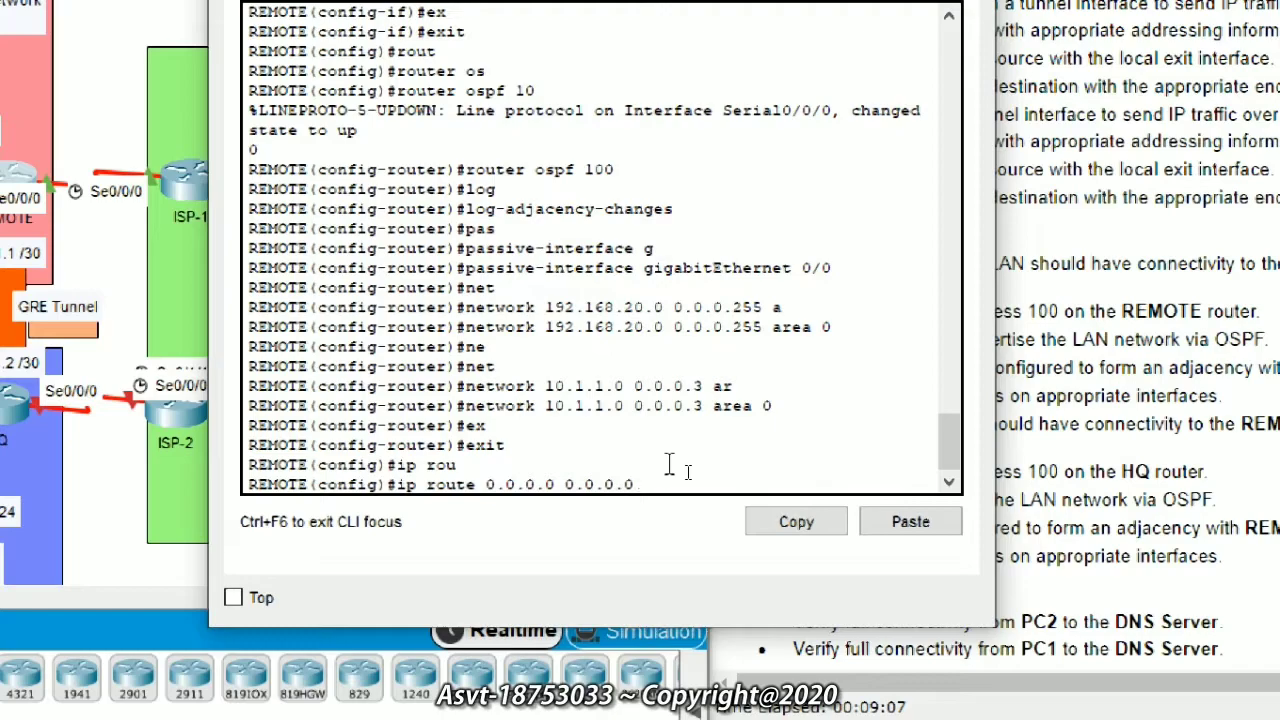
type("209 ar")
key("BackSpace")
key("BackSpace")
key("BackSpace")
key("BackSpace")
key("BackSpace")
key("BackSpace")
key("BackSpace")
type(".0.0 209")
key("BackSpace")
type(".165.201.1")
key("Return")
Step: Return to privileged mode and save REMOTE's configuration with write memory
key("Return")
key("Return")
type("end")
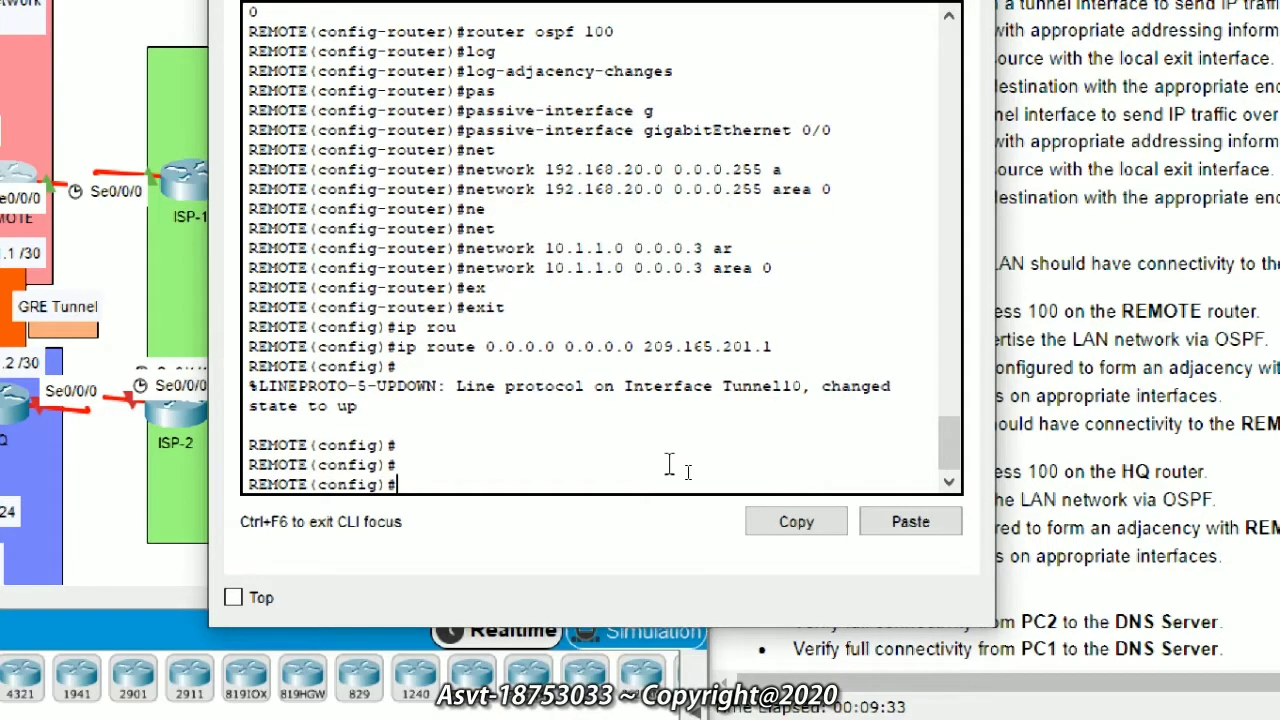
key("Return")
key("Return")
type("wri")
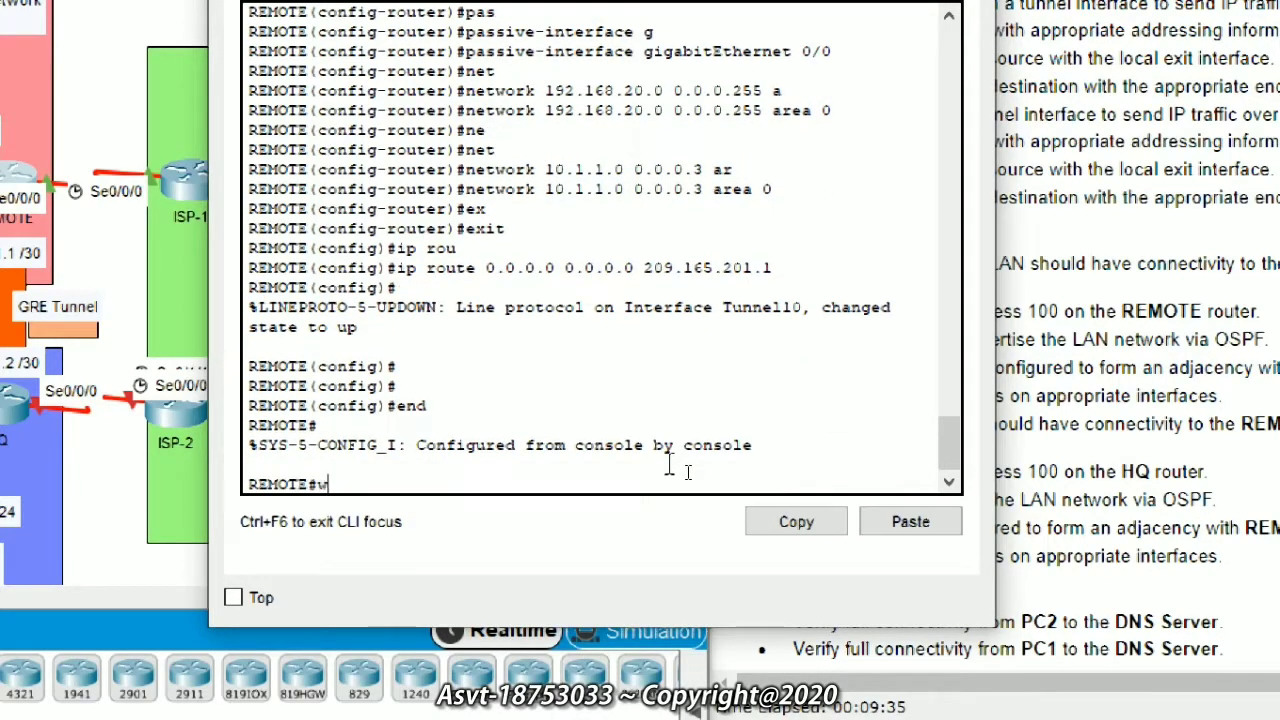
key("Tab")
type("me")
key("Tab")
key("Return")
key("Return")
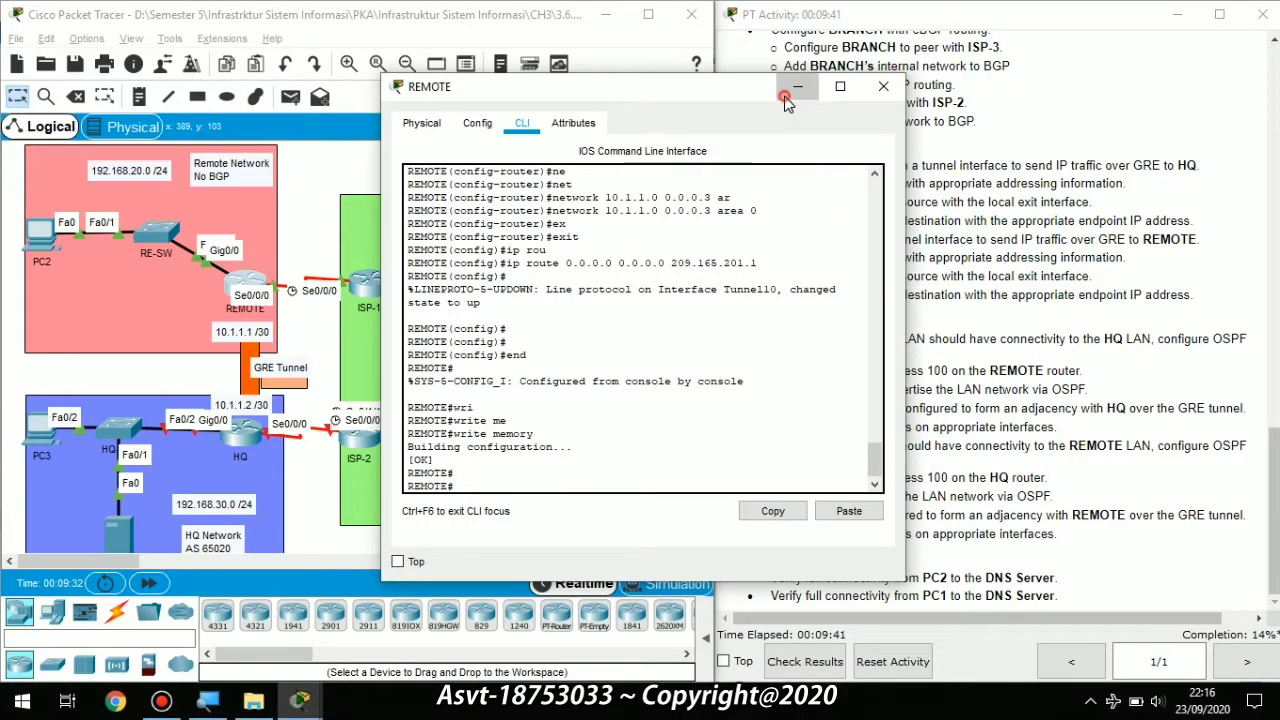
Step: Close the REMOTE window and bring up the HQ router's command line prompt
left_click(883, 87)
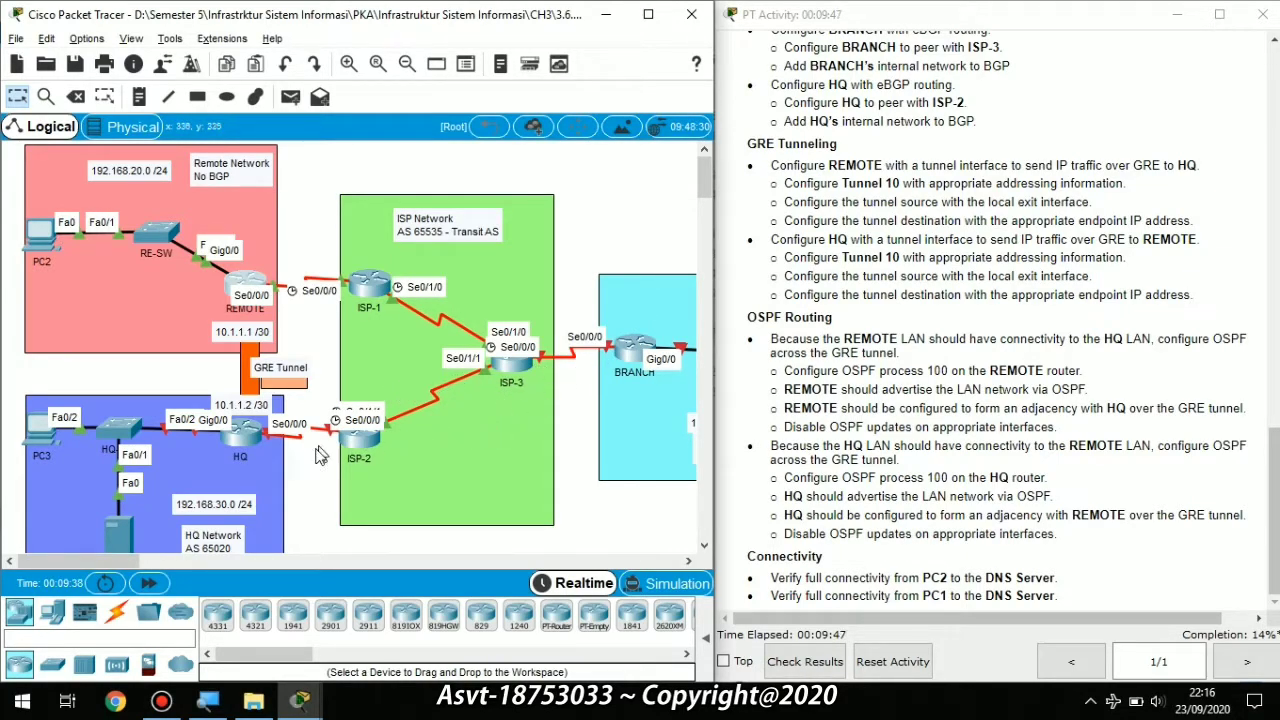
left_click(237, 452)
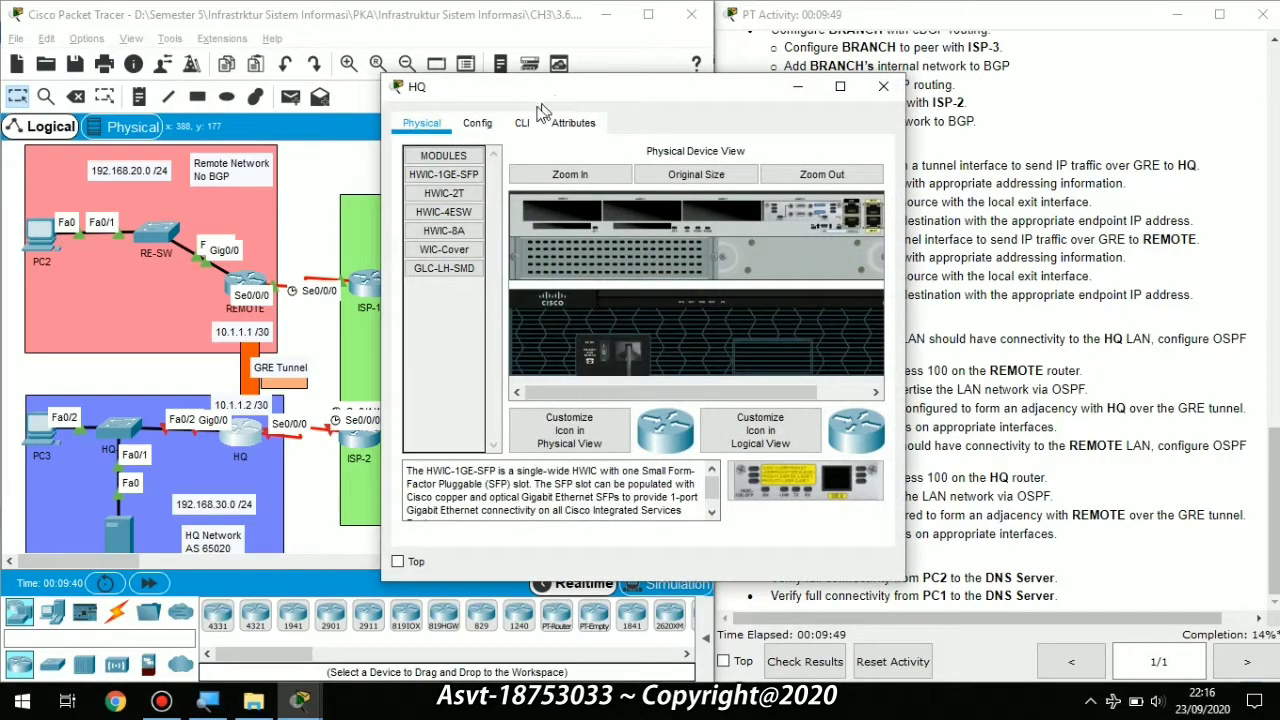
left_click(522, 122)
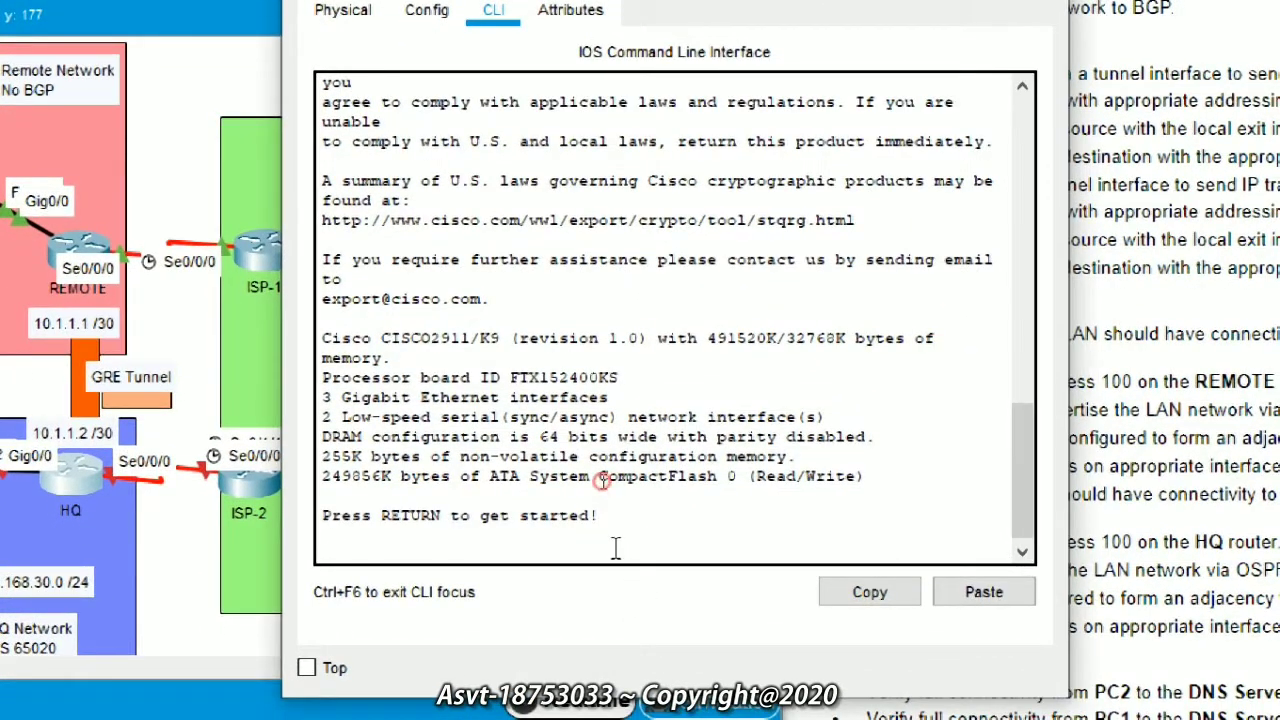
key("Return")
key("Return")
key("Return")
key("Return")
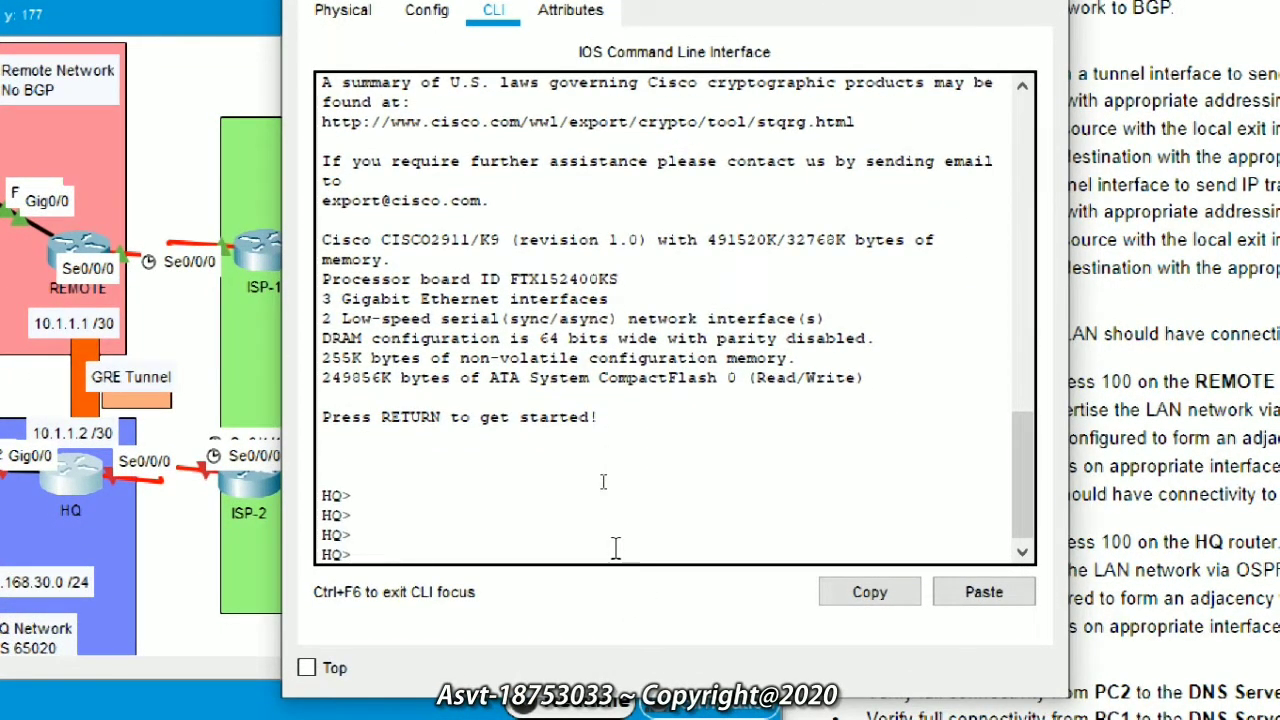
Step: Enter privileged mode with enable, then global configuration with configure terminal
type("en")
key("Tab")
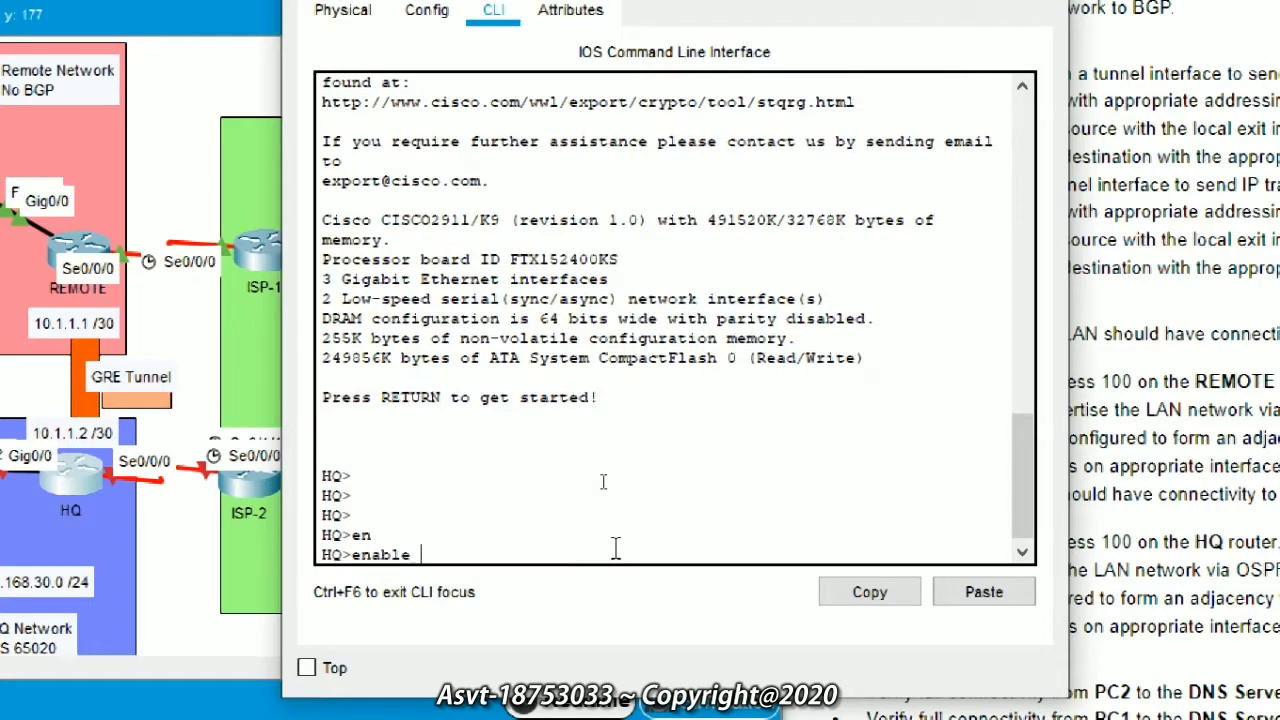
key("Return")
type("conf")
key("Tab")
type("terminal")
key("Return")
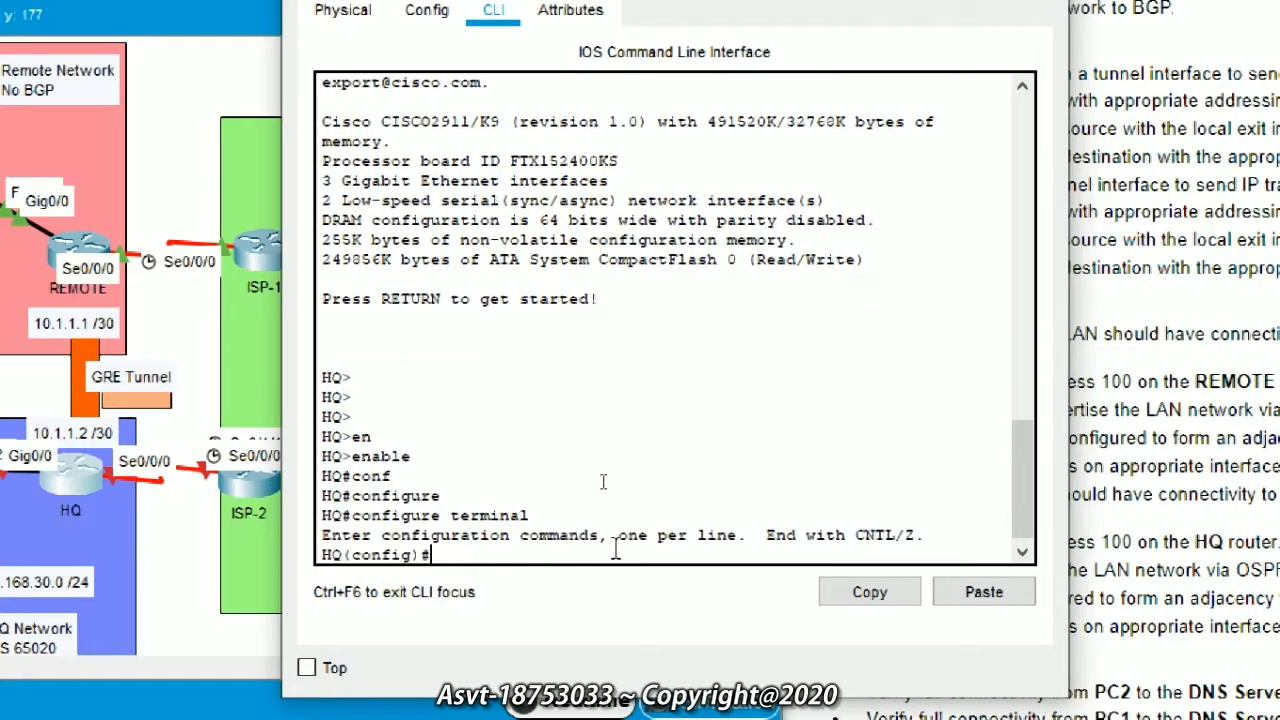
type("us")
key("Tab")
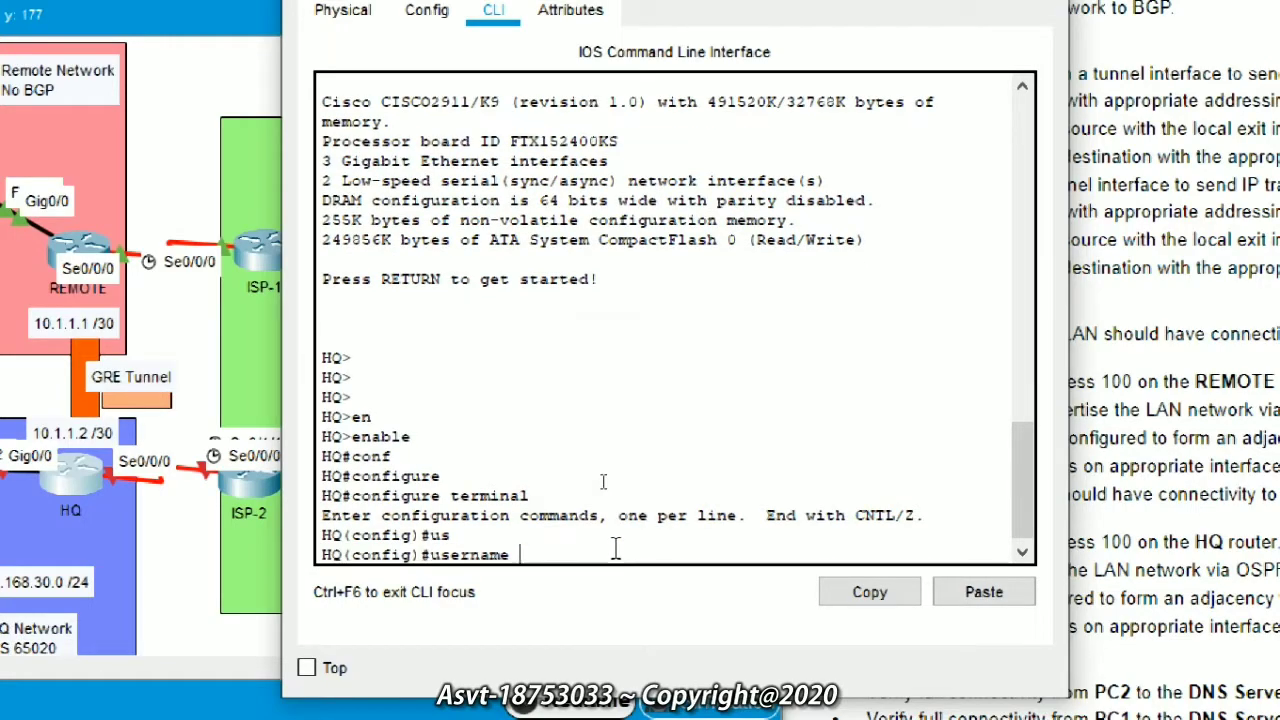
Step: Create local user ISP-2 with a password of type 0
type("ISP")
type("-2 pas")
type("s")
key("Tab")
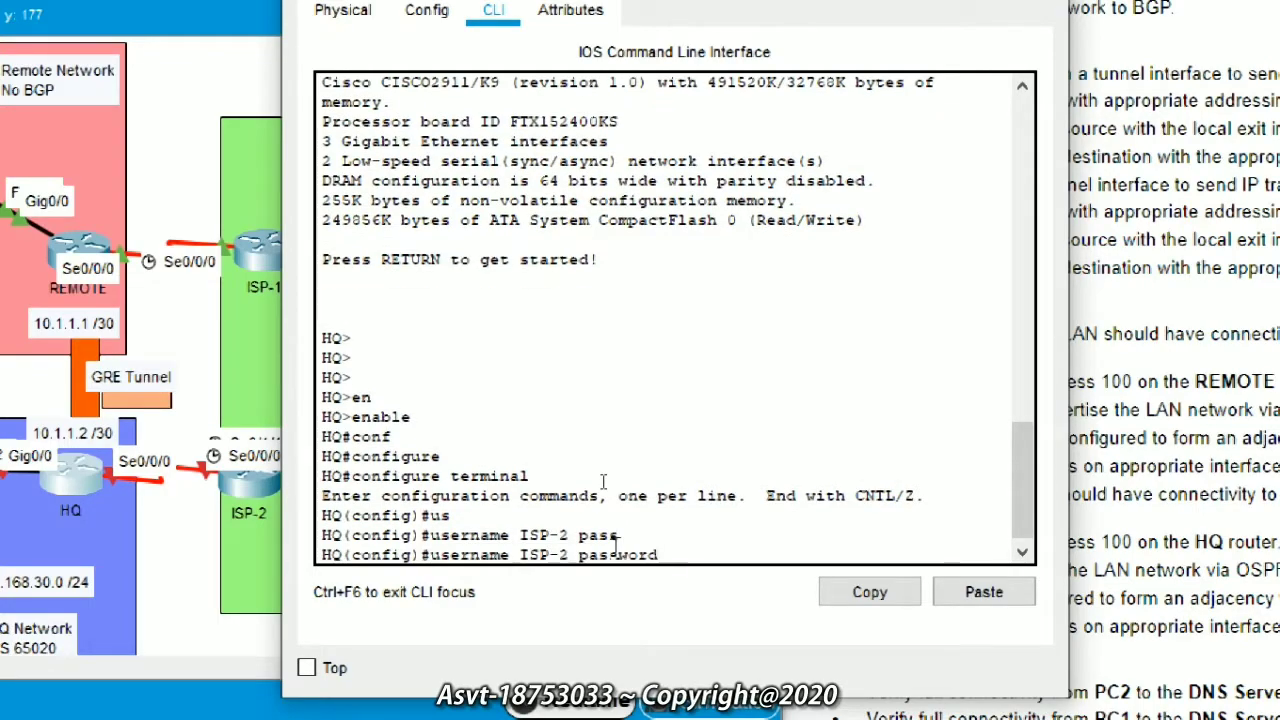
type("0 cisco")
key("Return")
Step: Create local user admin with its own type 0 password
type("us")
key("Tab")
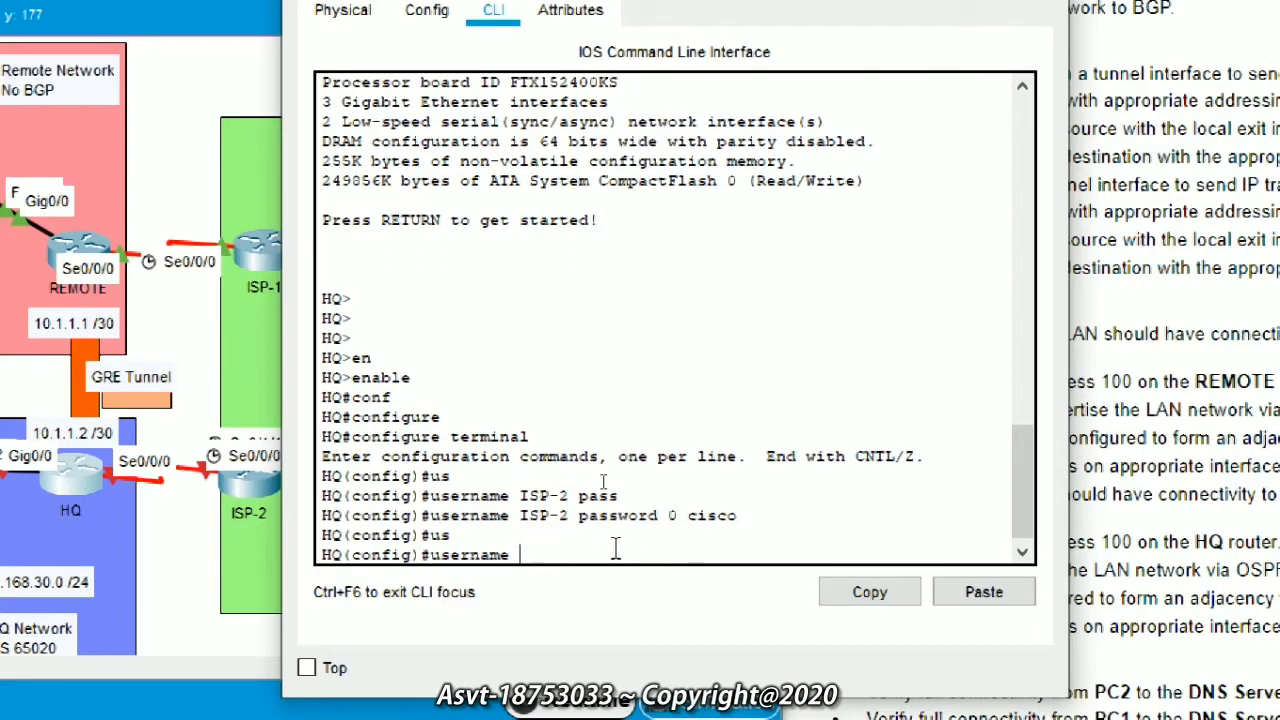
type("ad")
key("Tab")
type("min")
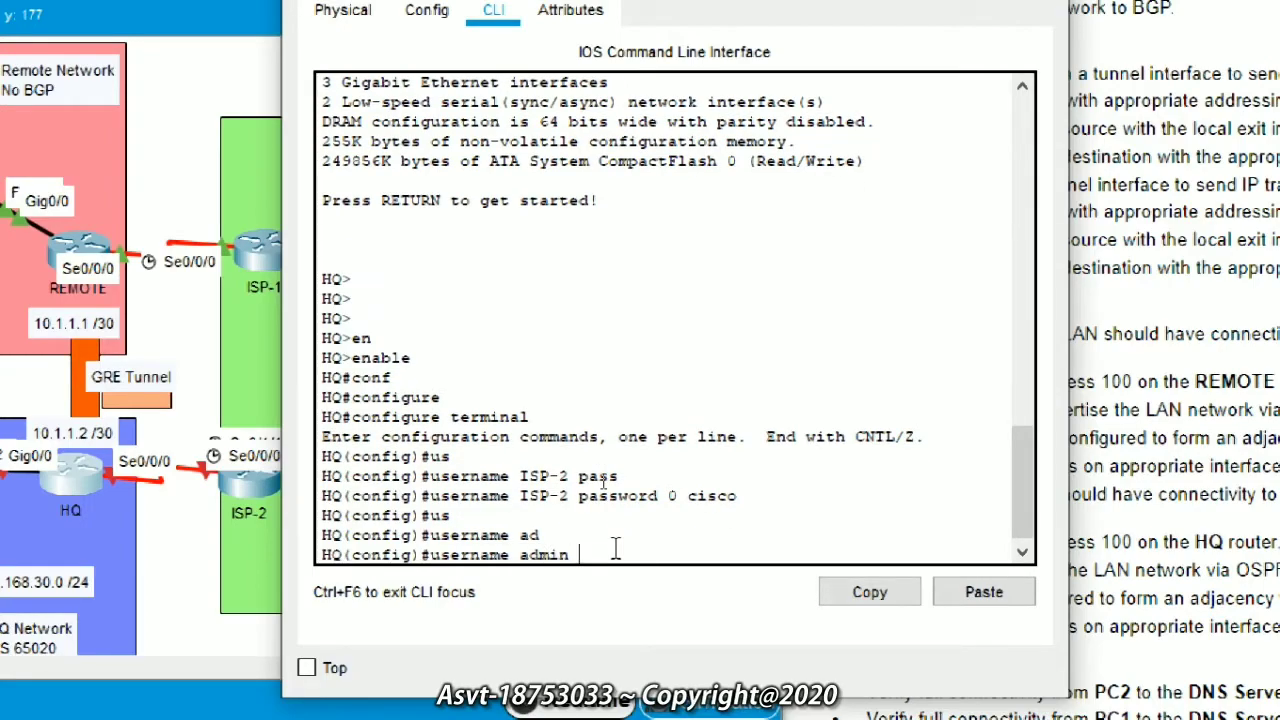
type(" pas")
key("Tab")
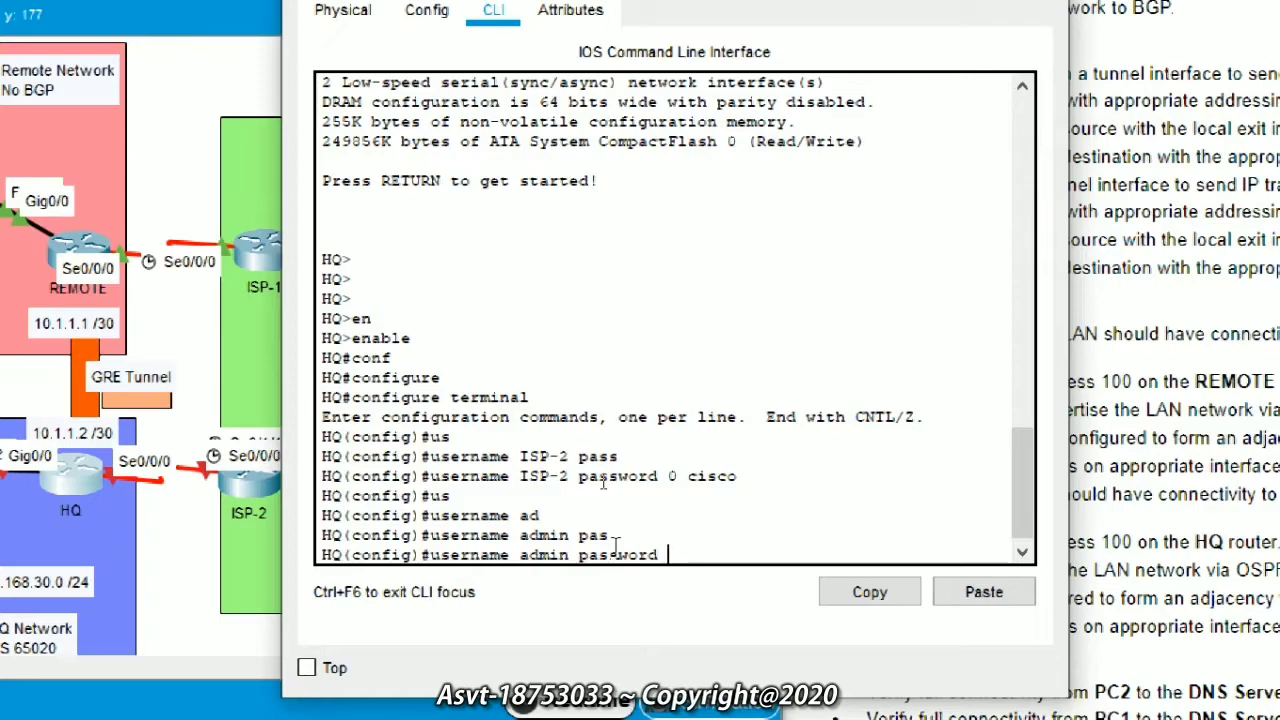
type("0 secureaccess")
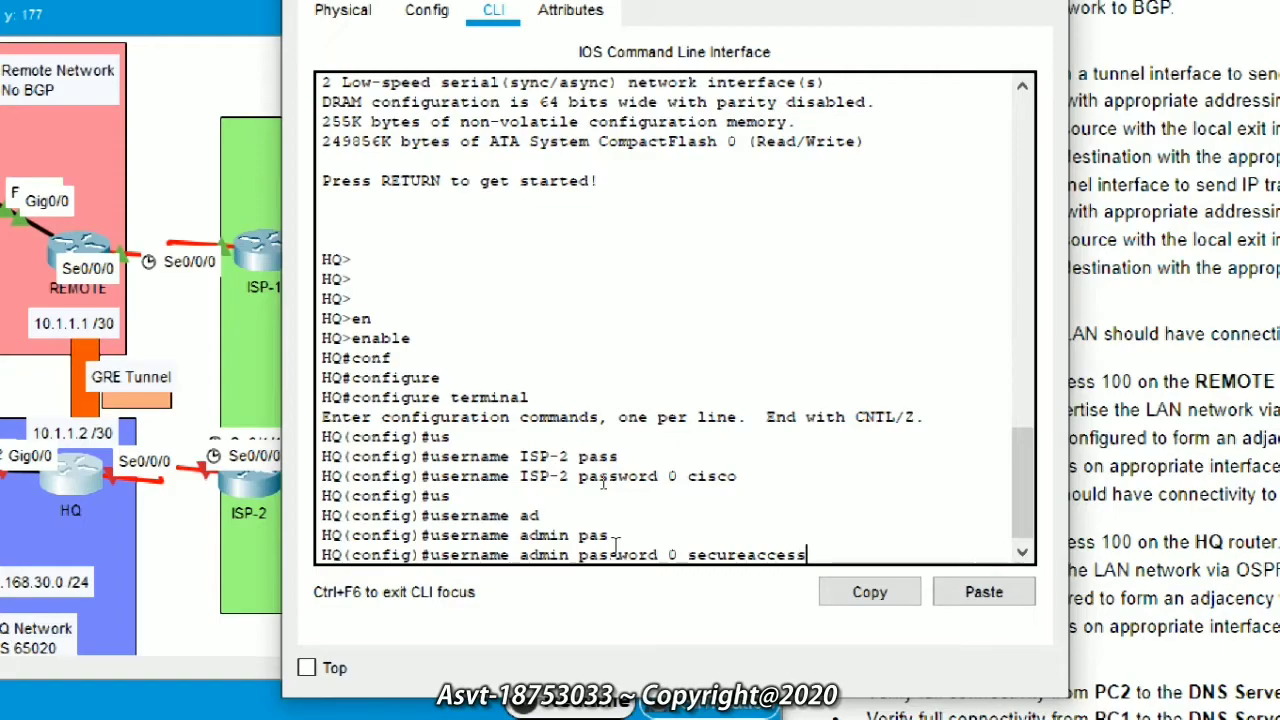
key("Return")
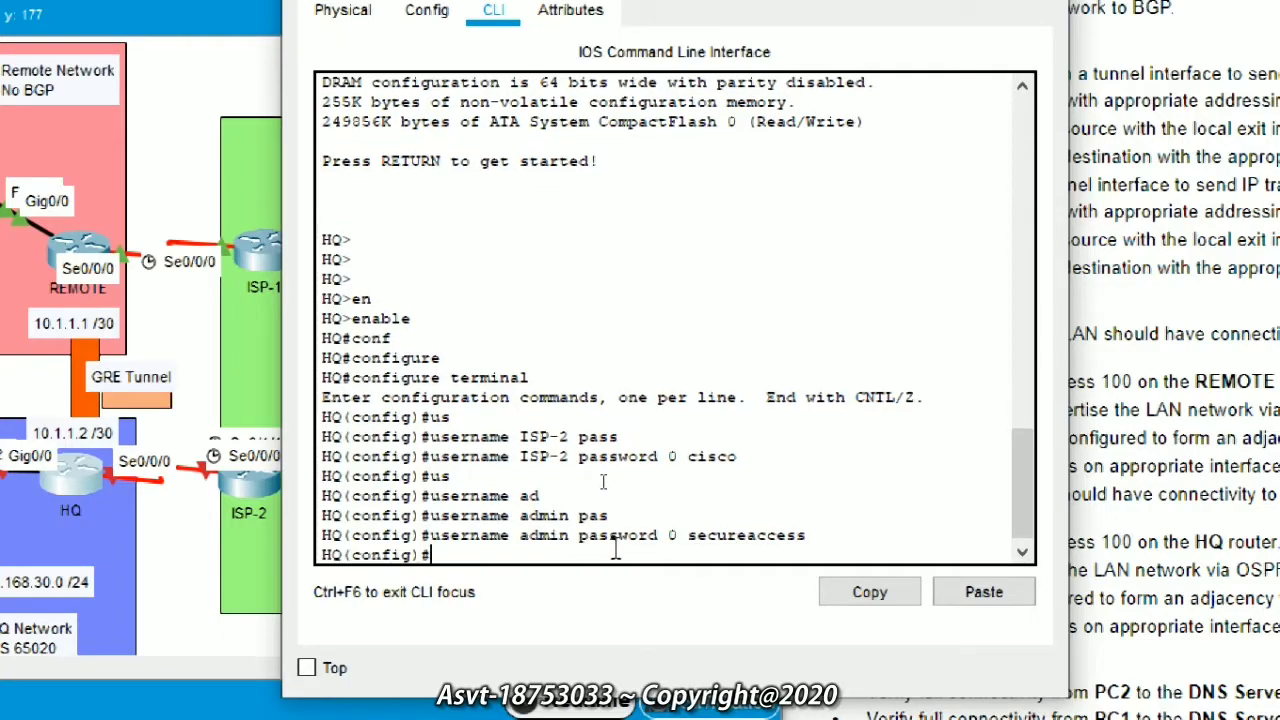
Step: Set the HQ router's IP domain name to CISCO.com
type("ip d")
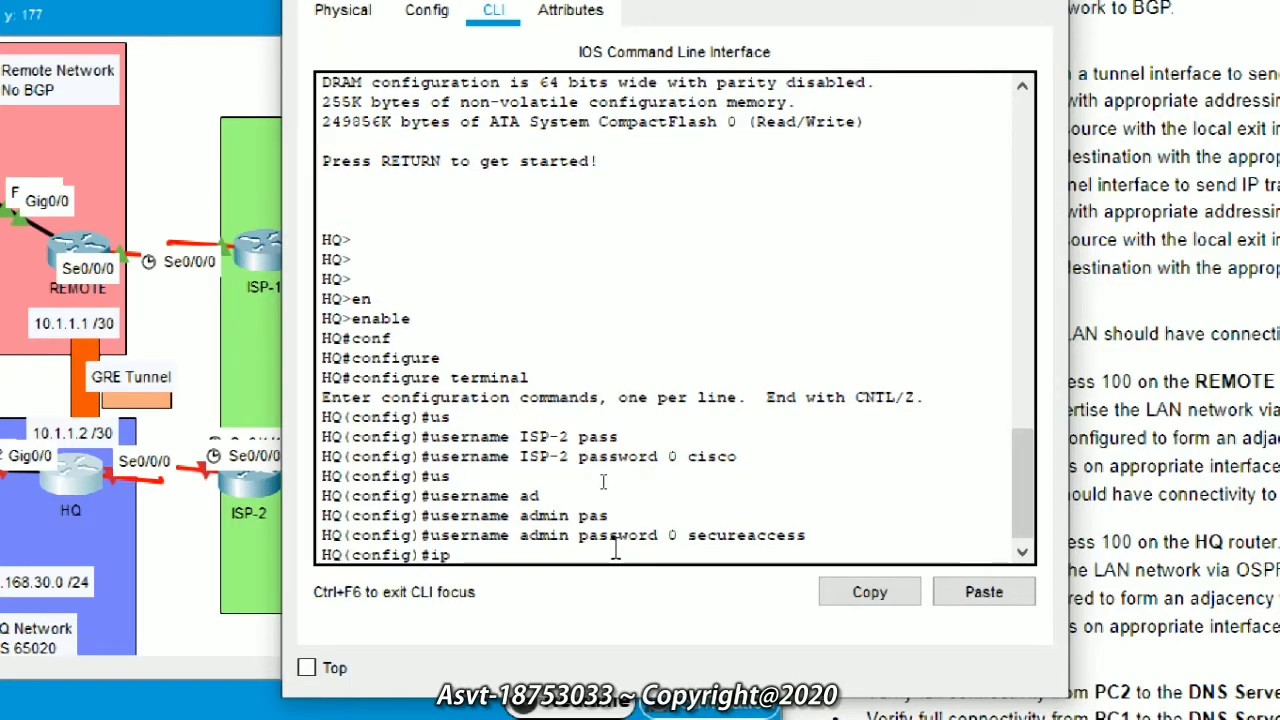
key("Tab")
key("BackSpace")
key("BackSpace")
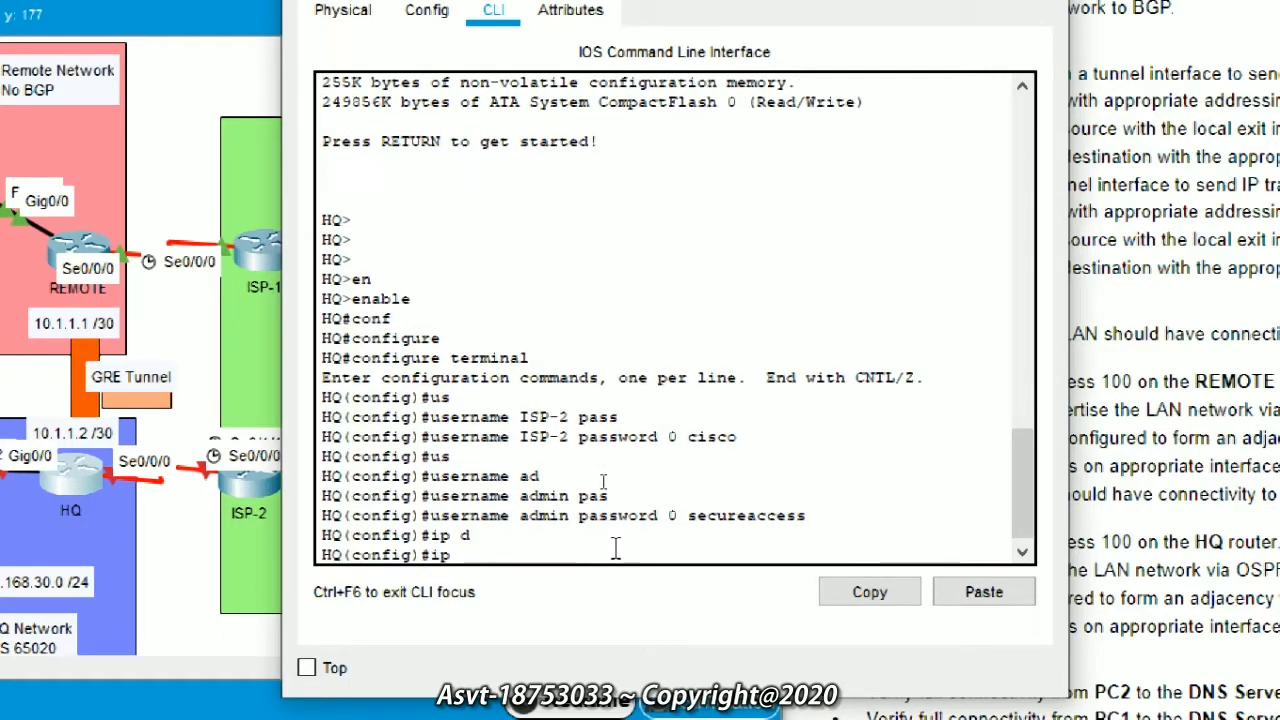
type("d")
key("Tab")
key("BackSpace")
key("BackSpace")
key("BackSpace")
key("BackSpace")
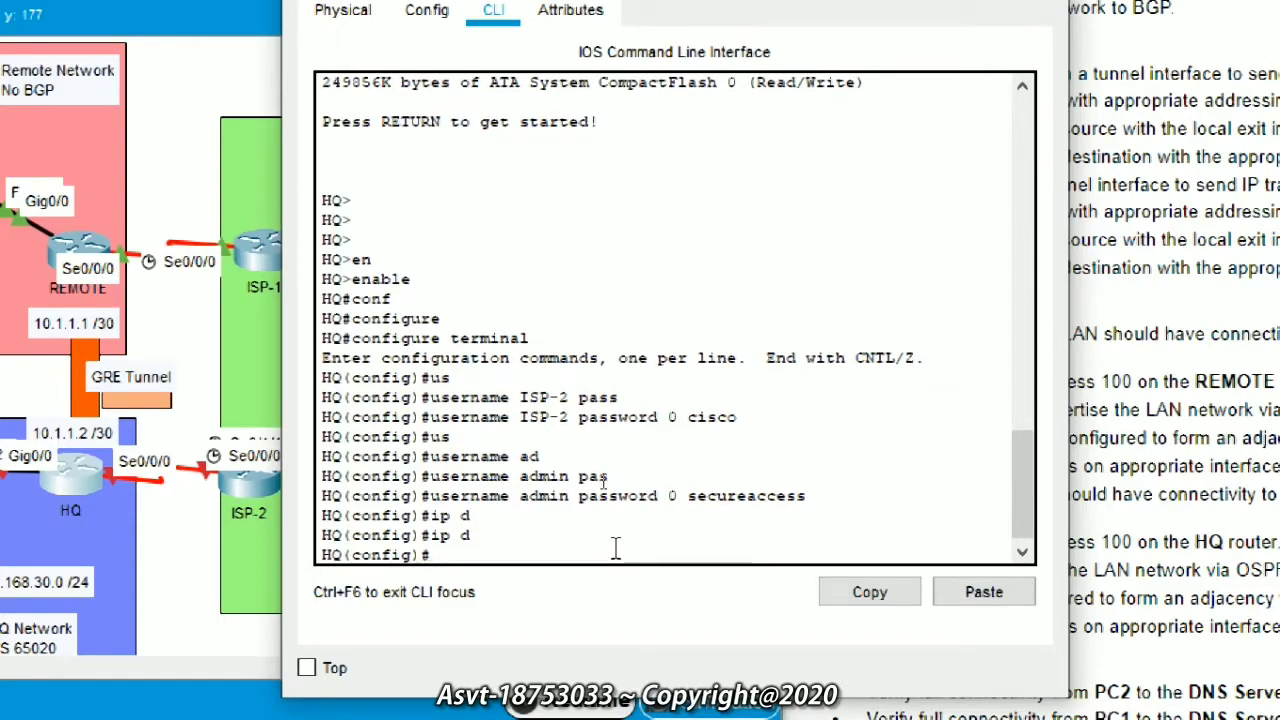
type("i")
type("p")
key("Tab")
type("domain-n")
key("Tab")
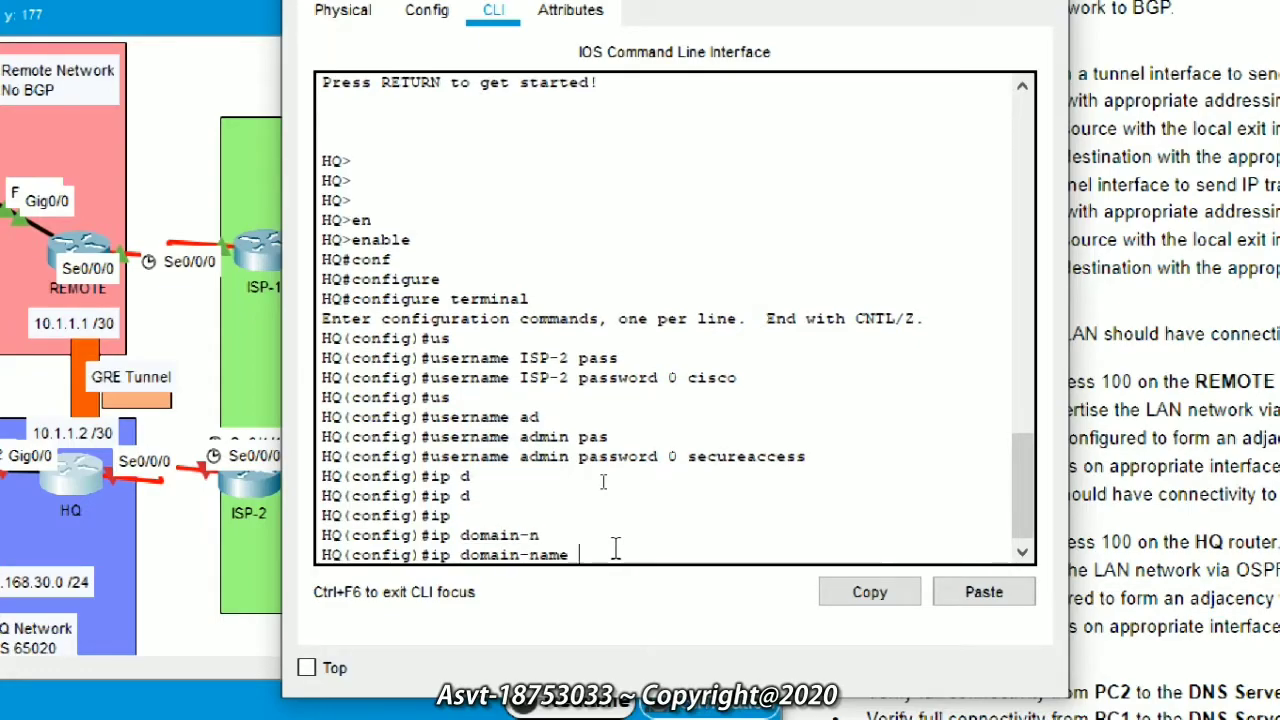
type("CISCO.com")
key("Return")
Step: Generate RSA keys with a 2048-bit modulus using crypto key generate rsa
type("config)#c")
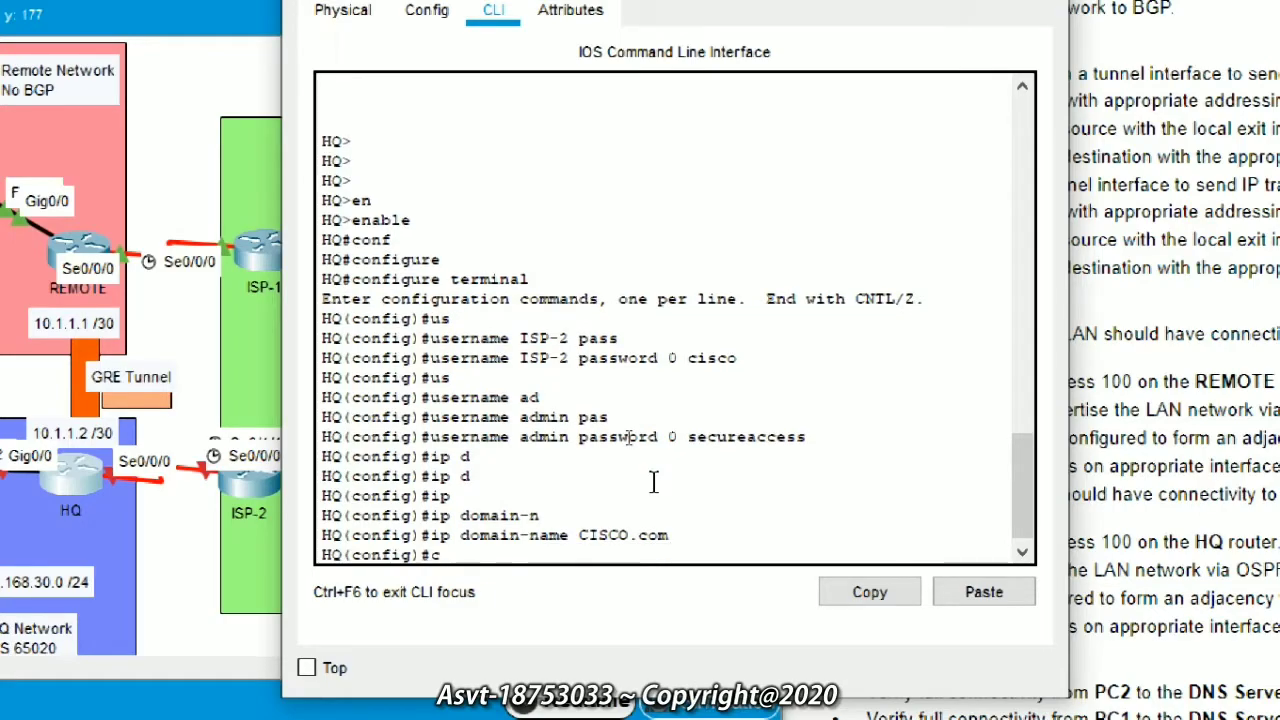
key("Tab")
type("r")
key("Tab")
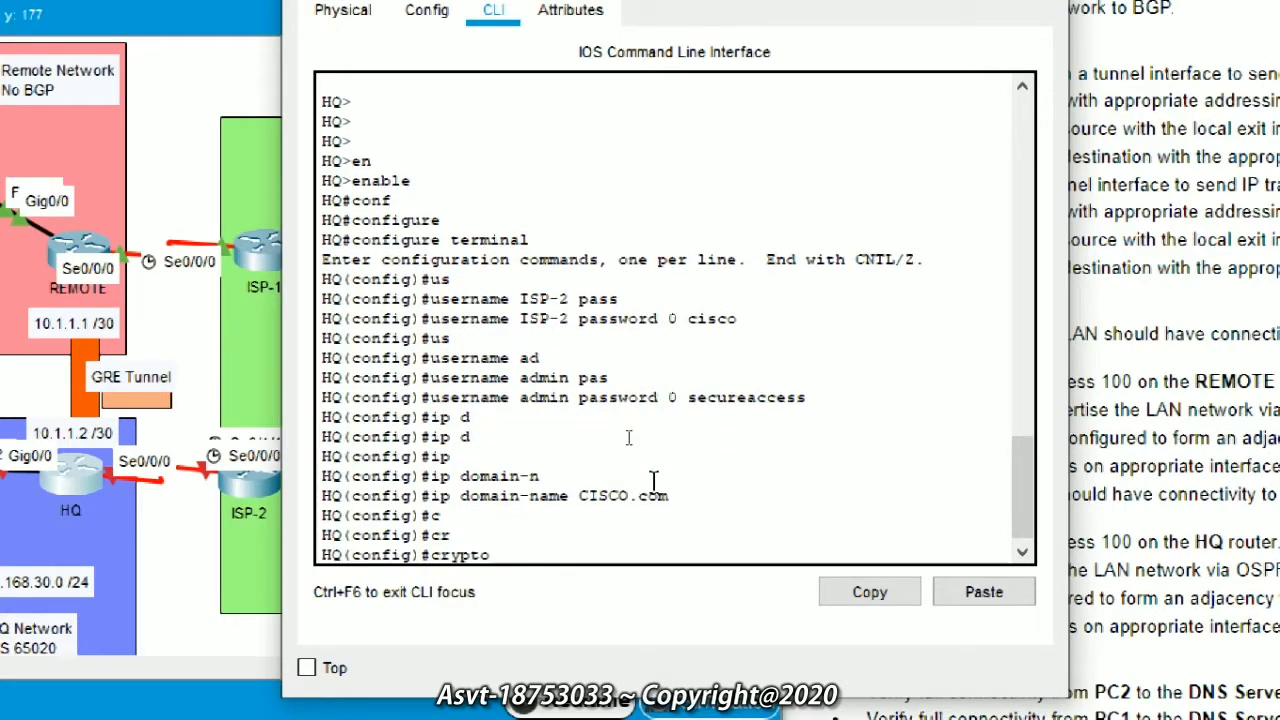
type("ke")
key("Tab")
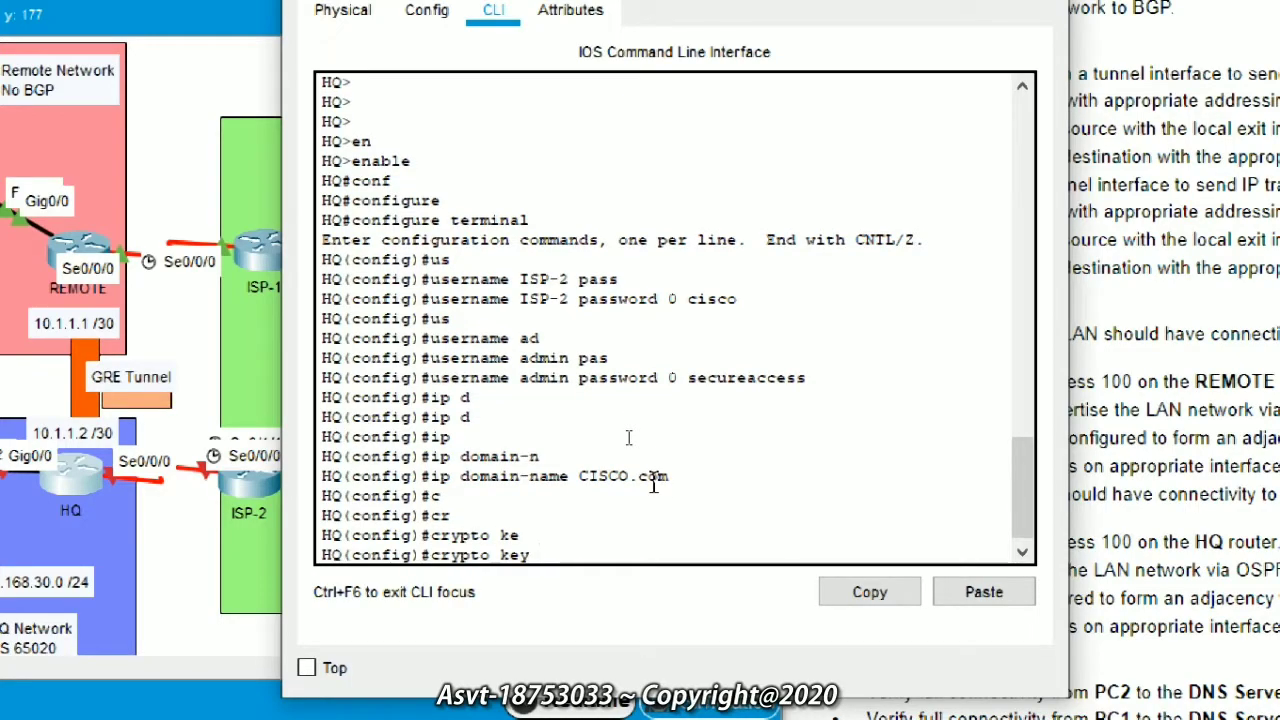
type("ge")
key("Tab")
type("rsa")
key("Return")
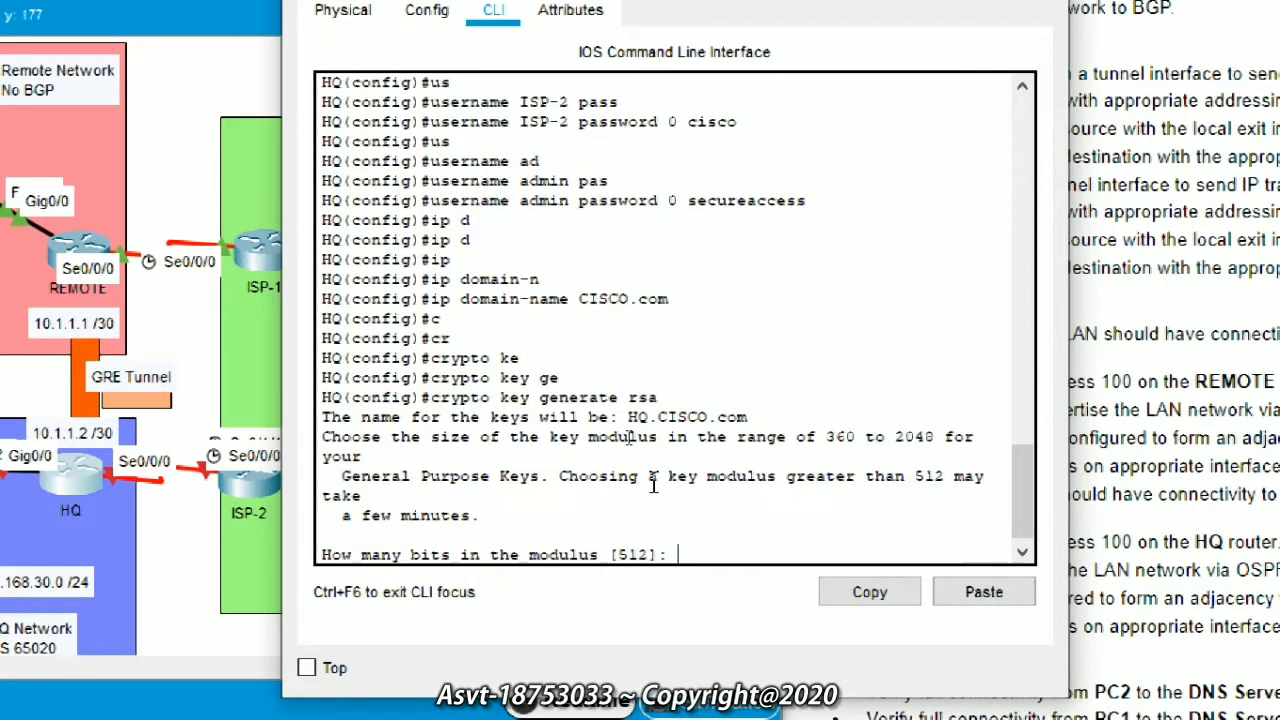
key("Up")
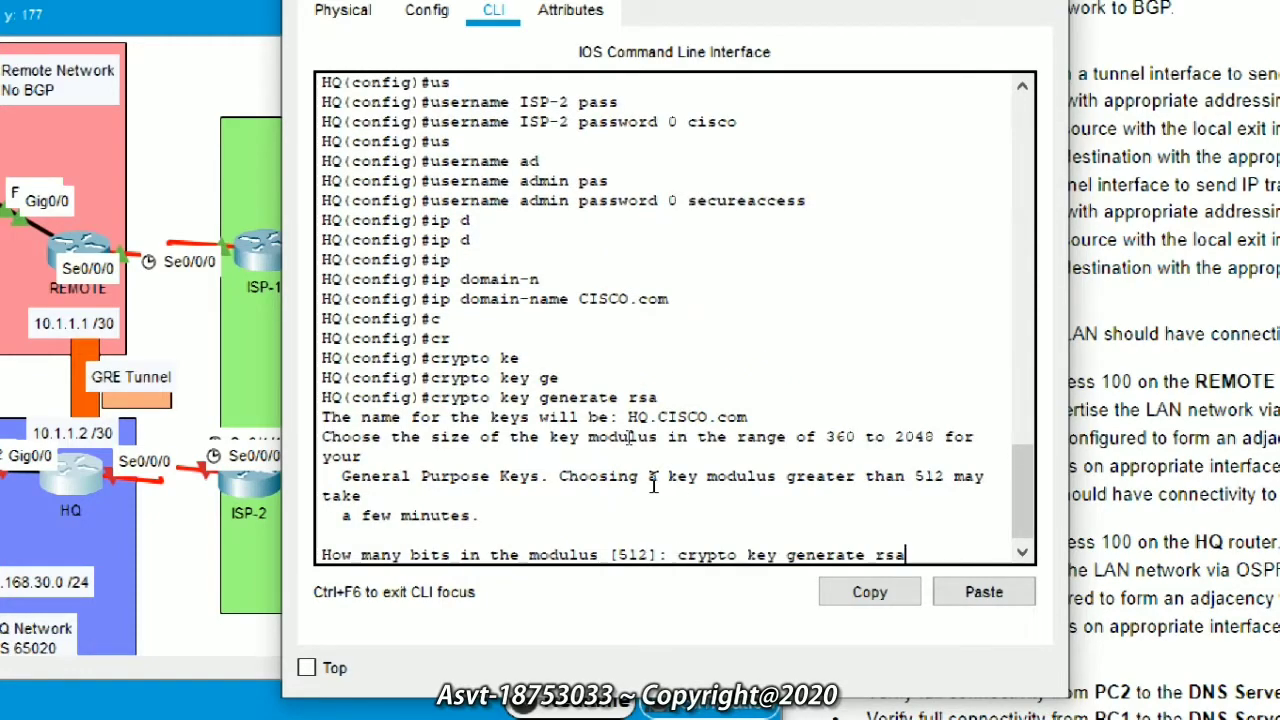
type("2048")
key("Return")
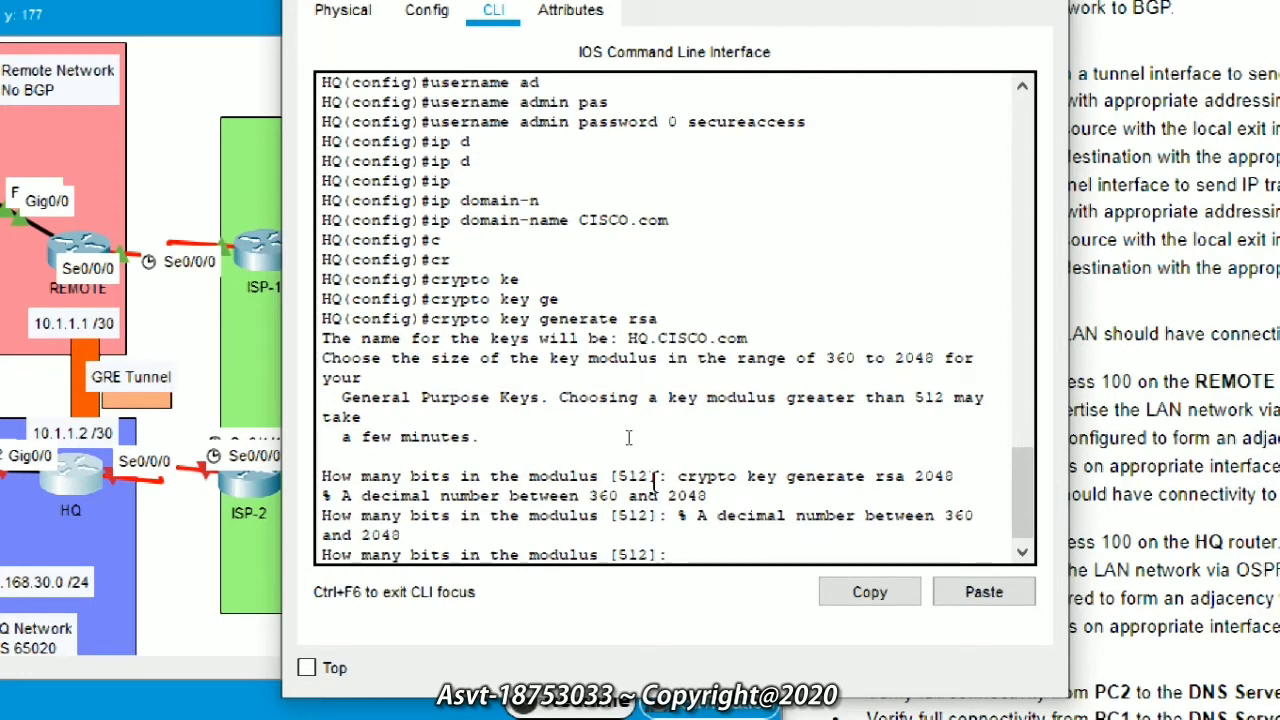
type("2048")
key("Return")
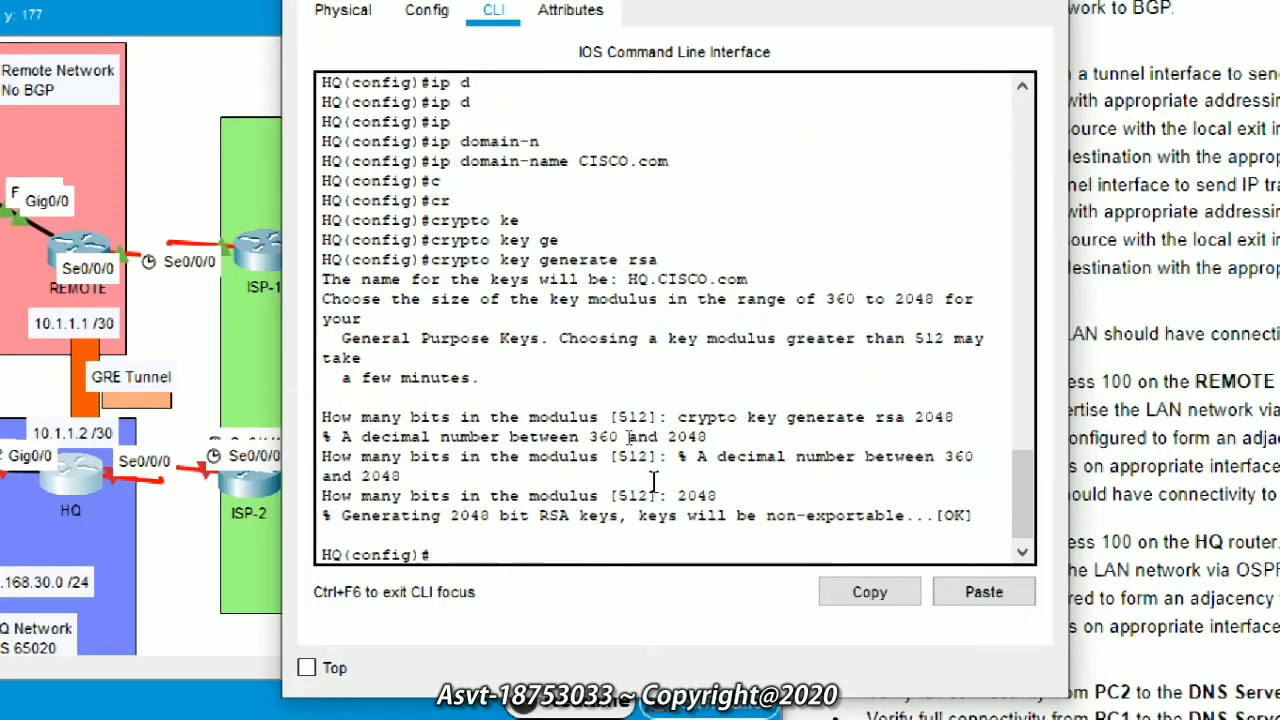
key("Return")
key("Return")
key("Return")
key("Return")
key("Return")
key("Return")
key("Return")
key("Return")
key("Return")
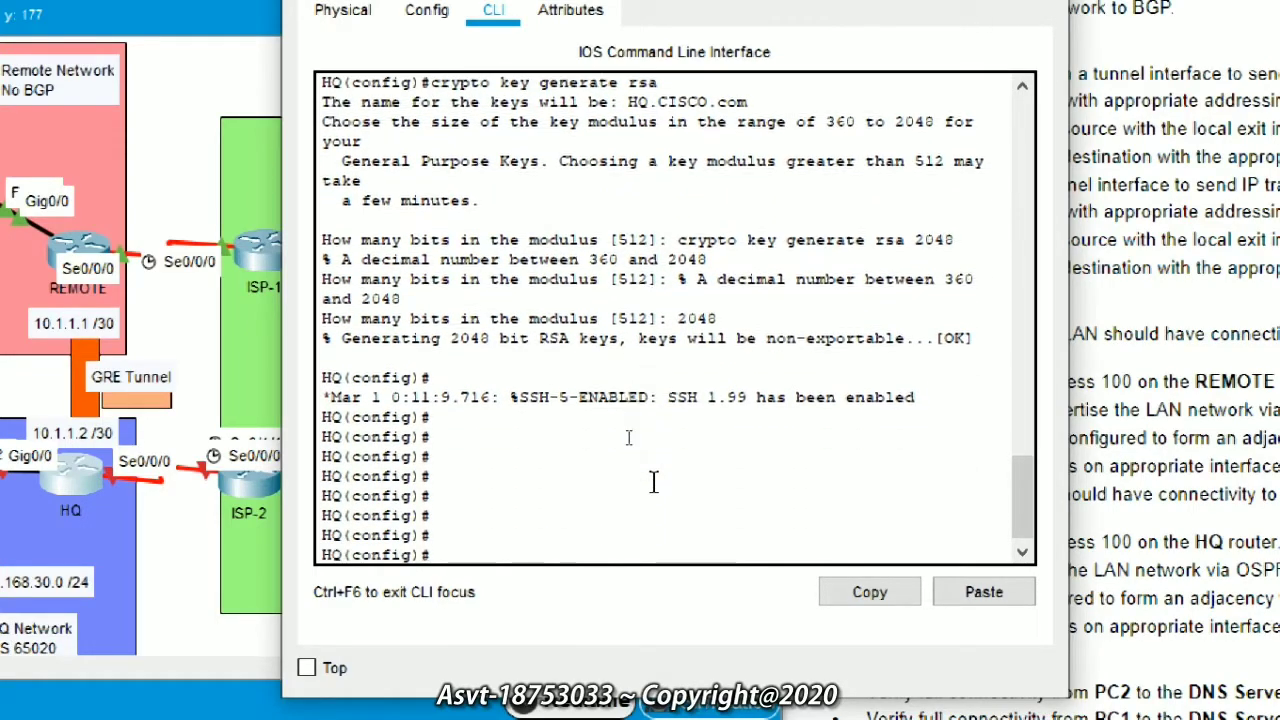
Step: Set HQ's SSH server to version 2
type("ip s")
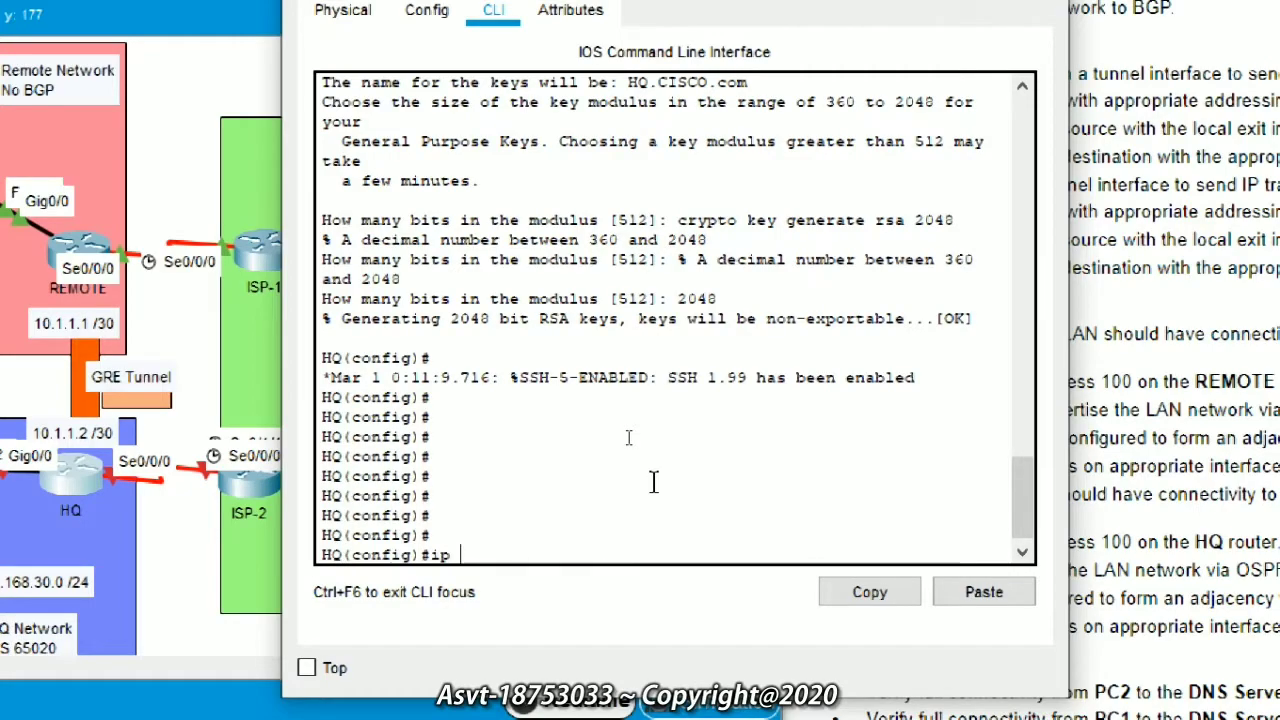
key("Tab")
type("h")
key("Tab")
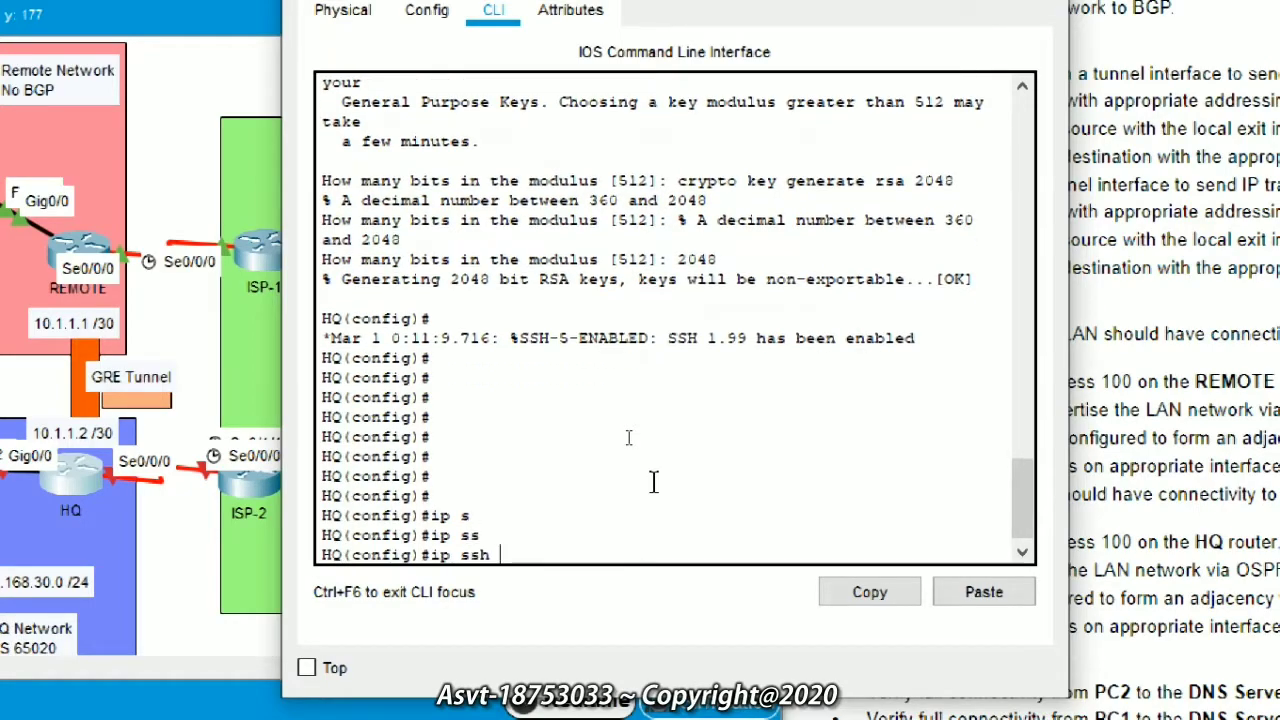
type("ve")
key("Tab")
type("2")
key("Return")
Step: Limit SSH authentication retries to 2 and set the SSH time-out to 60 seconds
type("ip sh")
key("Tab")
key("BackSpace")
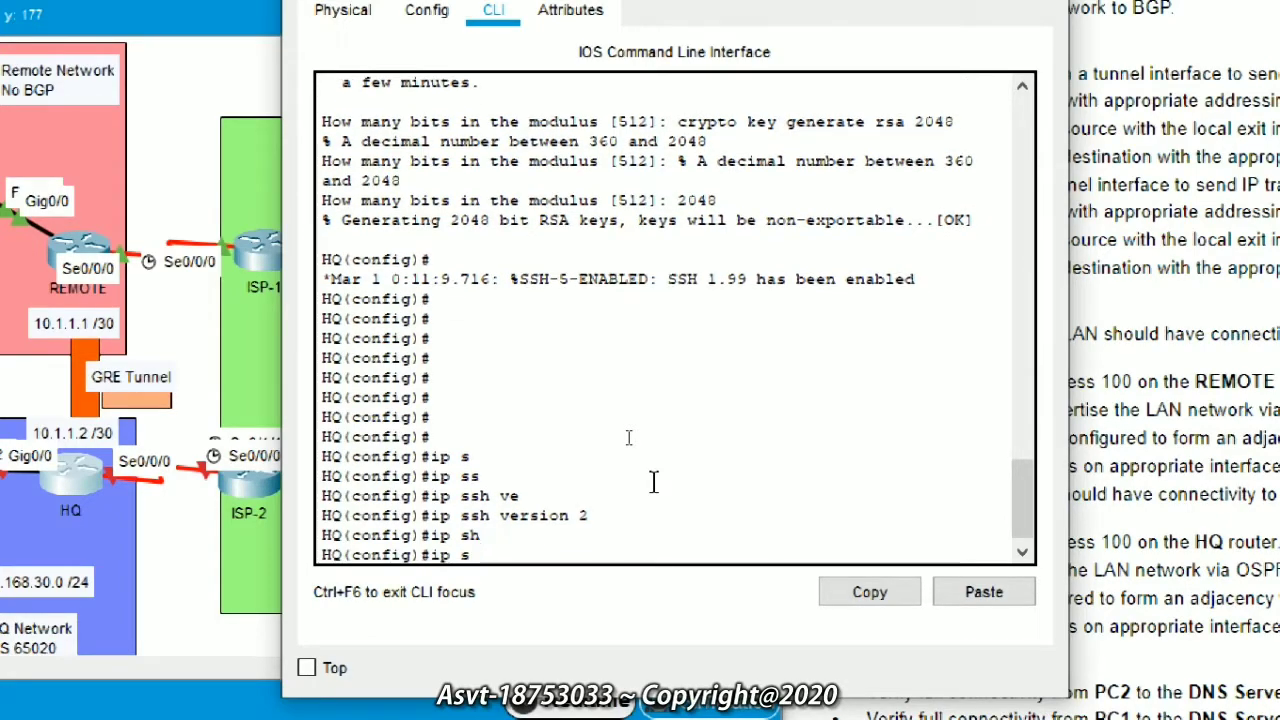
type("s")
key("Tab")
type("au")
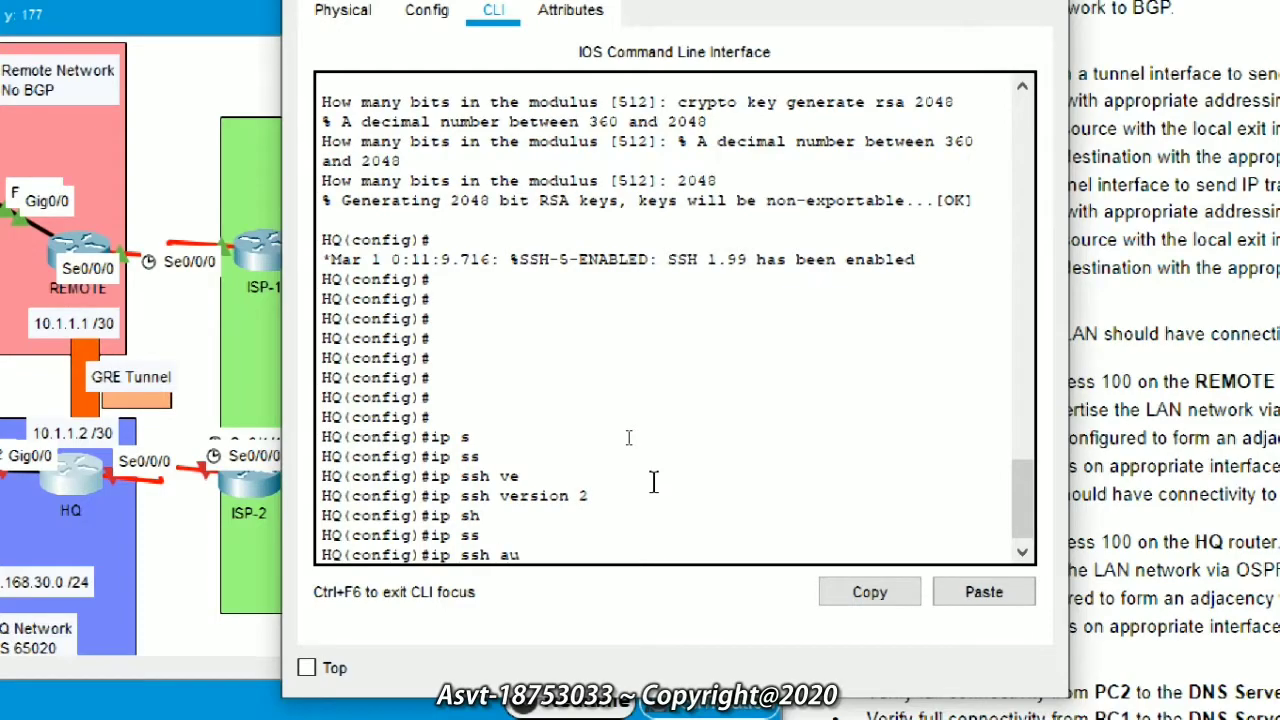
key("Tab")
type("2")
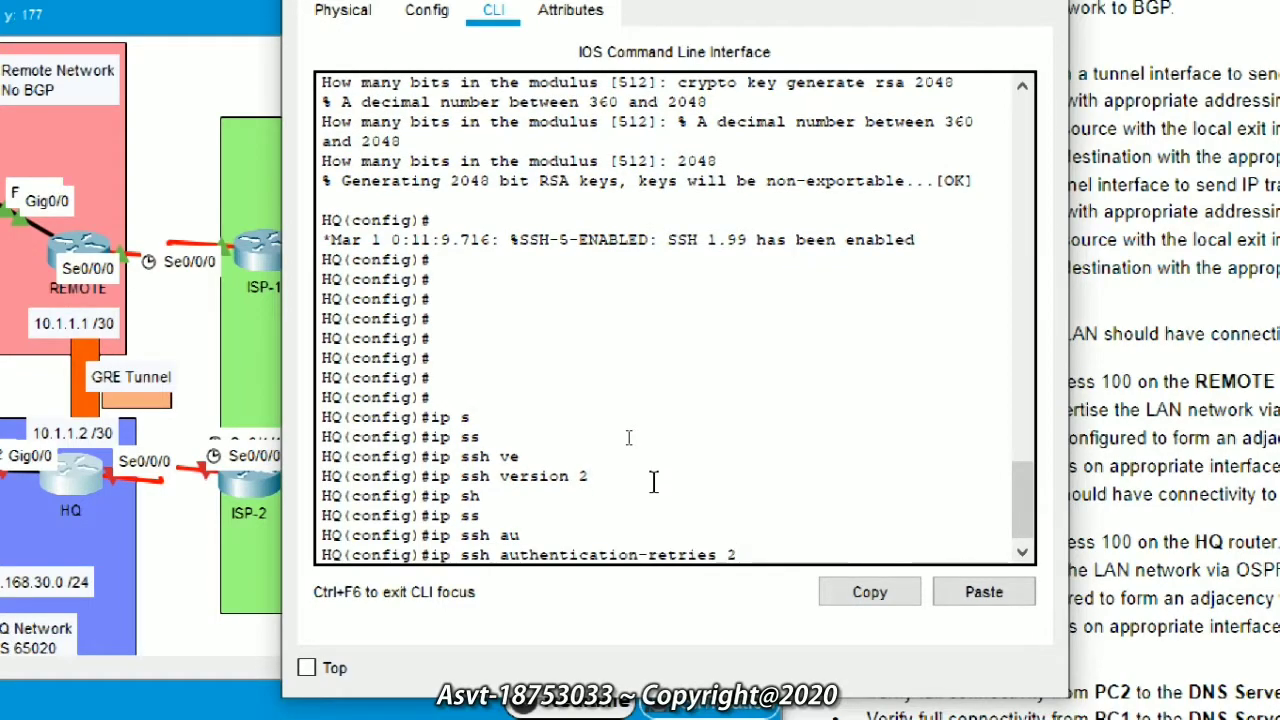
key("Return")
type("ip")
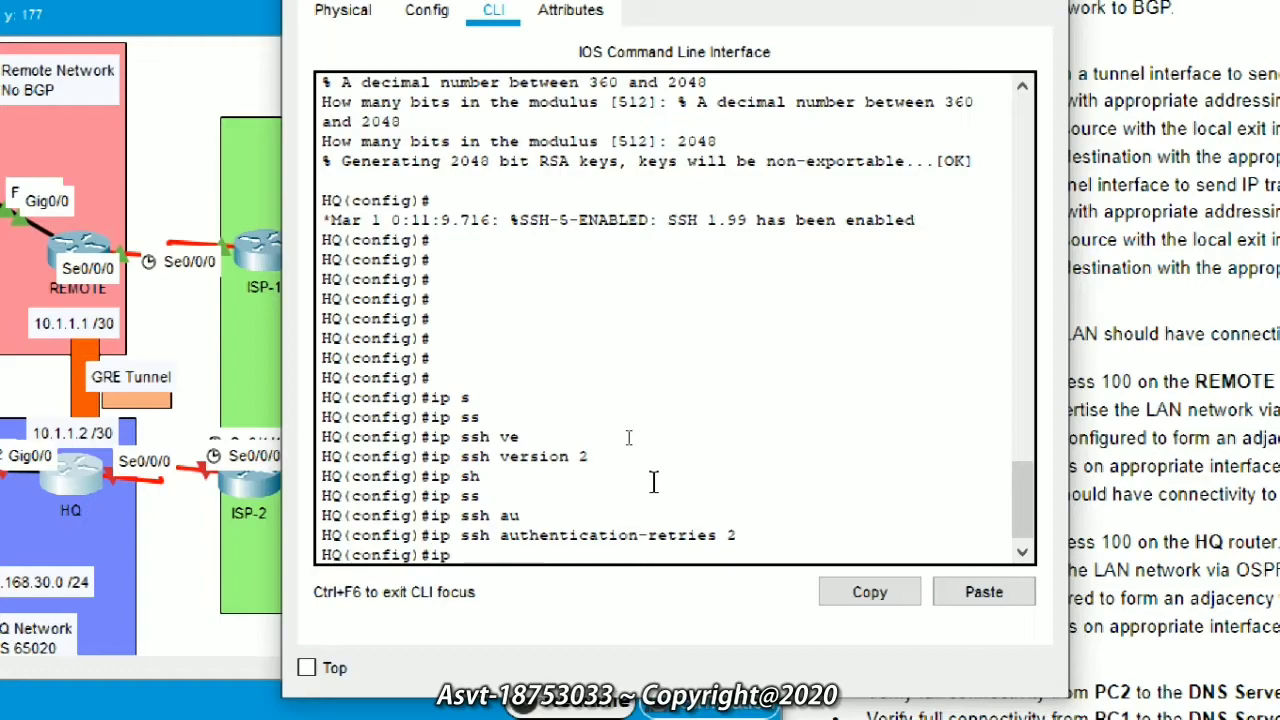
type(" ssh t")
key("Tab")
type("60")
key("Return")
Step: Require local-account login on VTY lines 0 15
type("line v")
key("Tab")
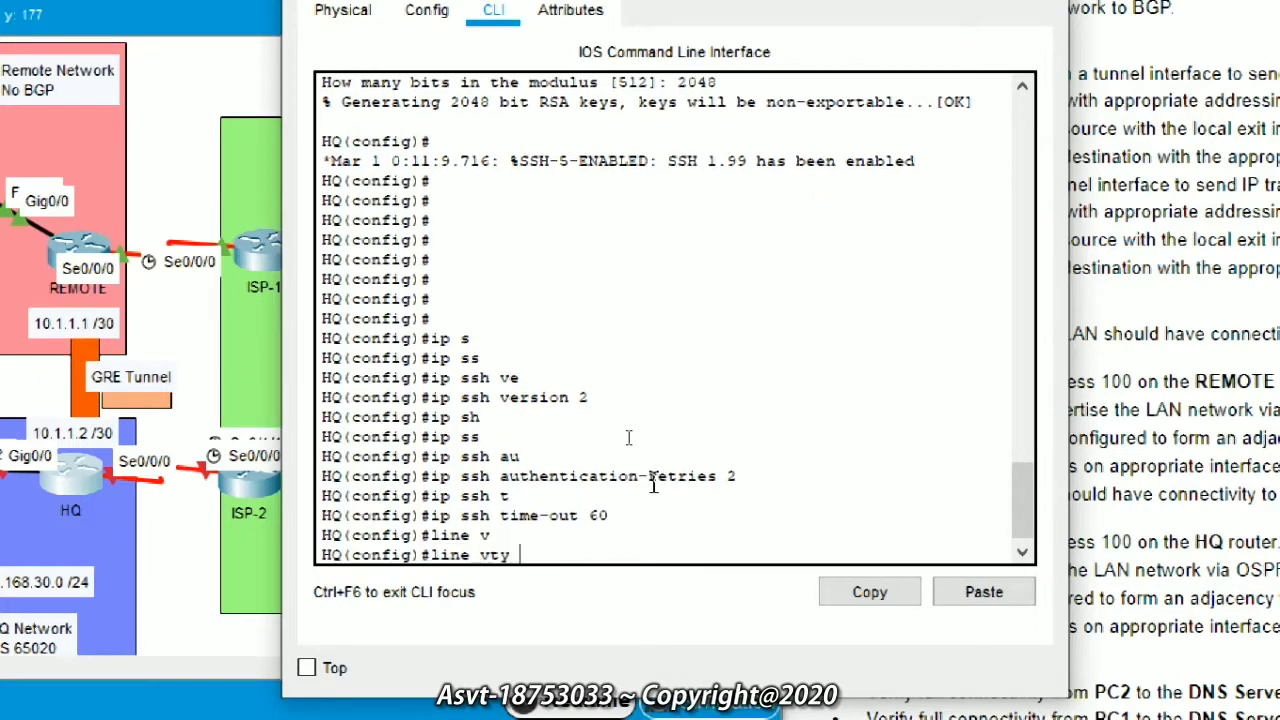
type("0 15")
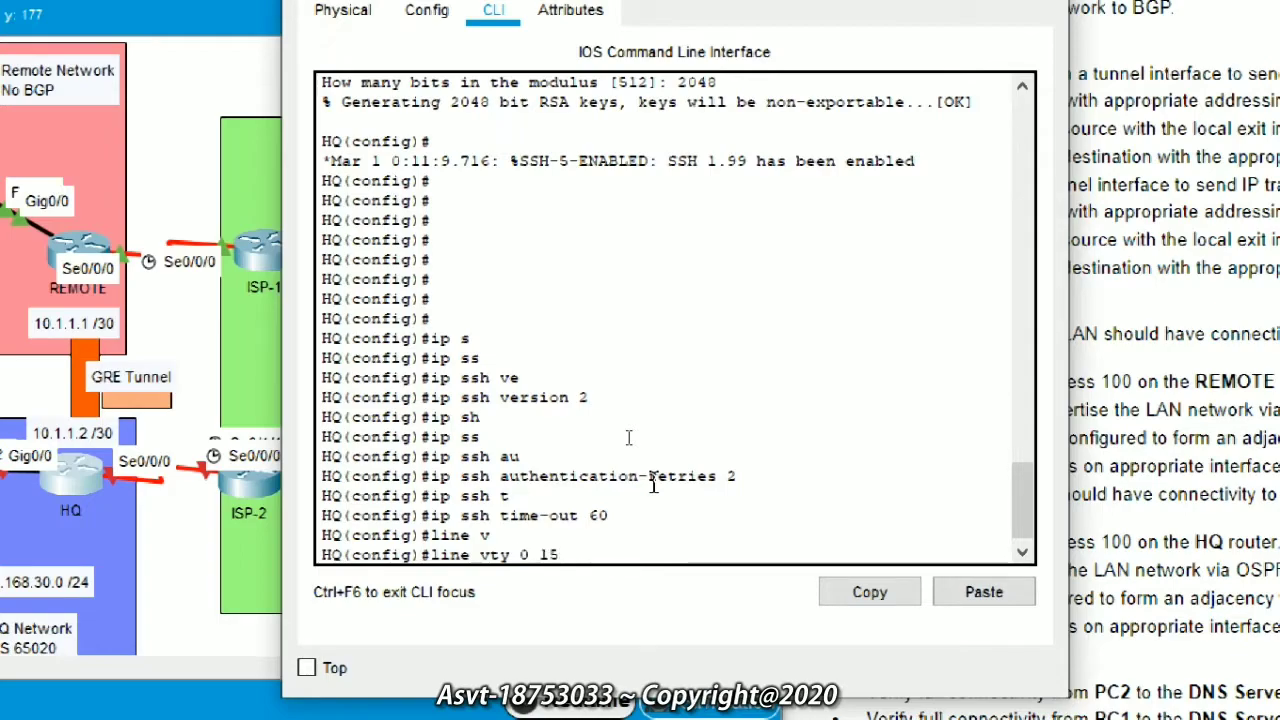
key("Return")
type("log")
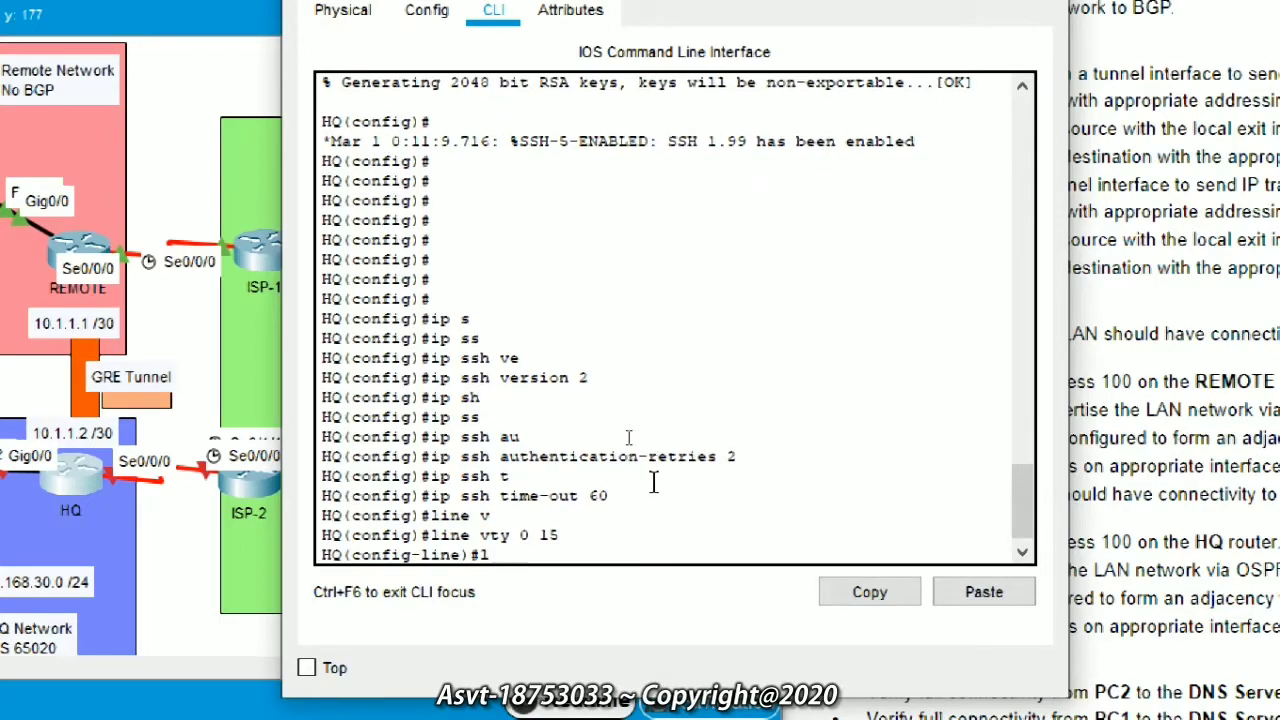
key("Tab")
type("i")
key("Tab")
type("loc")
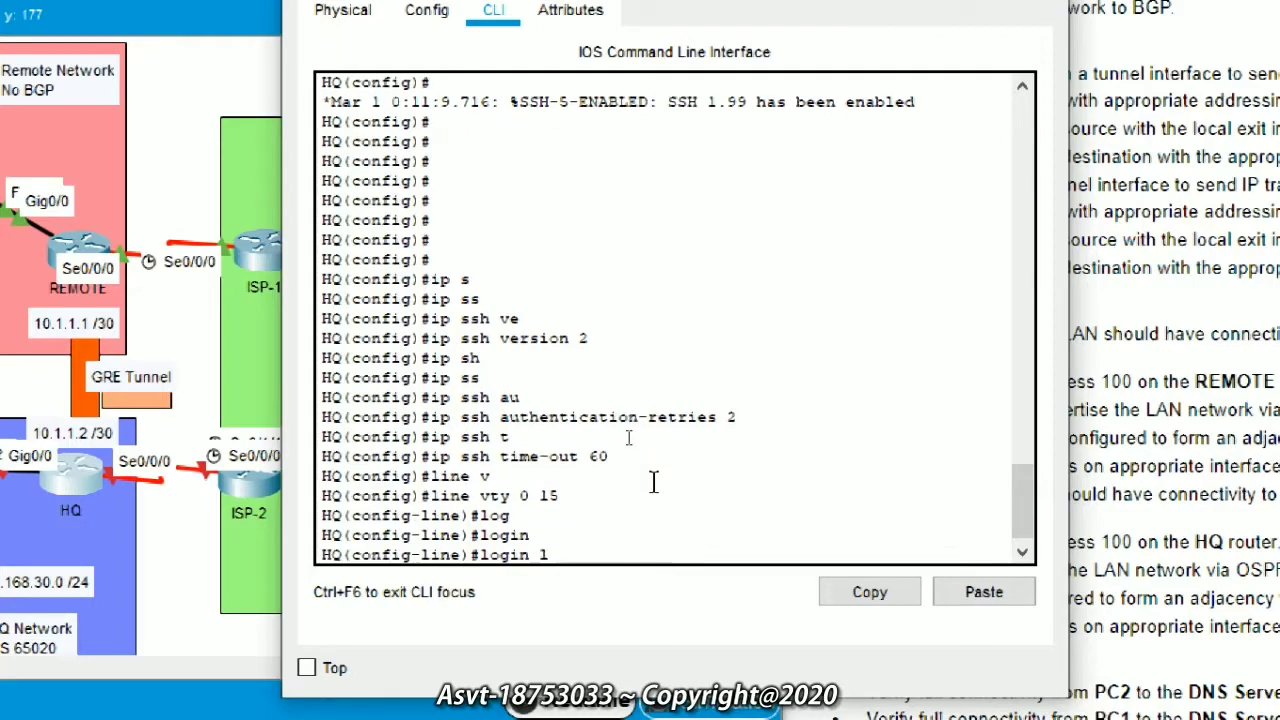
key("Tab")
key("Return")
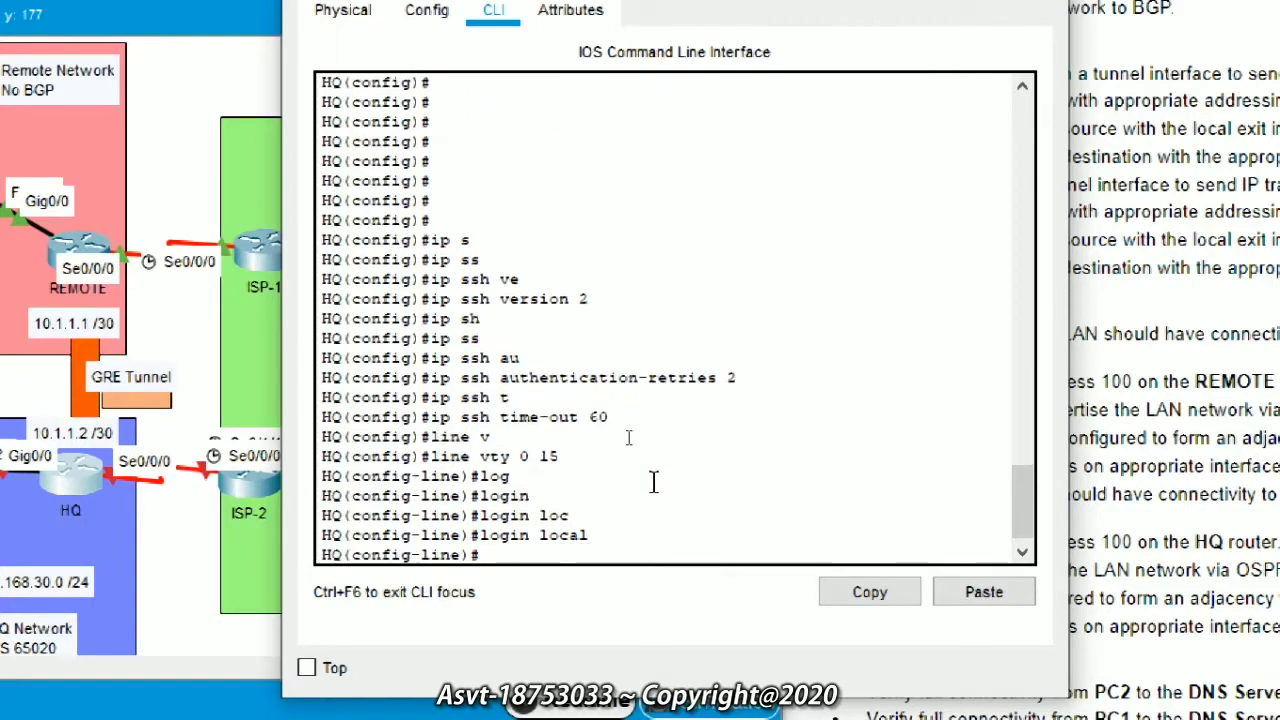
Step: Restrict the VTY lines to SSH-only transport and return to global configuration
type("tran")
key("Tab")
type("in")
key("Tab")
type("ss")
key("Tab")
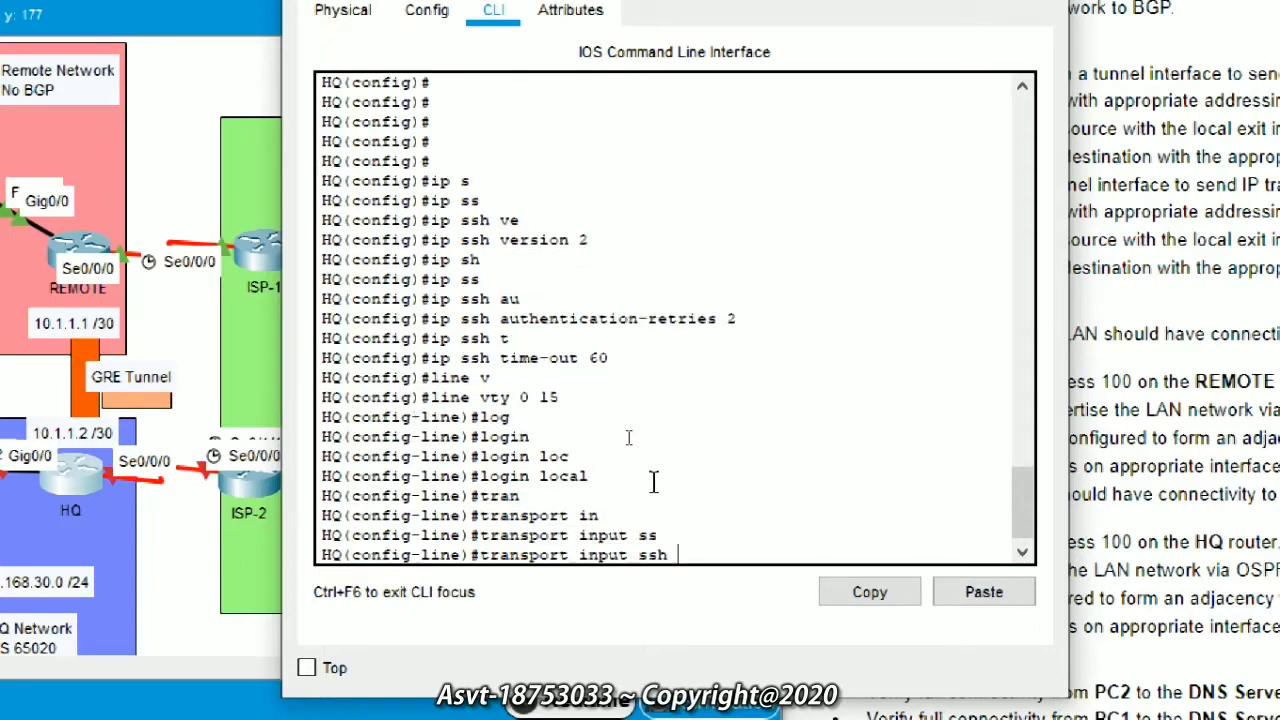
key("Return")
type("ex")
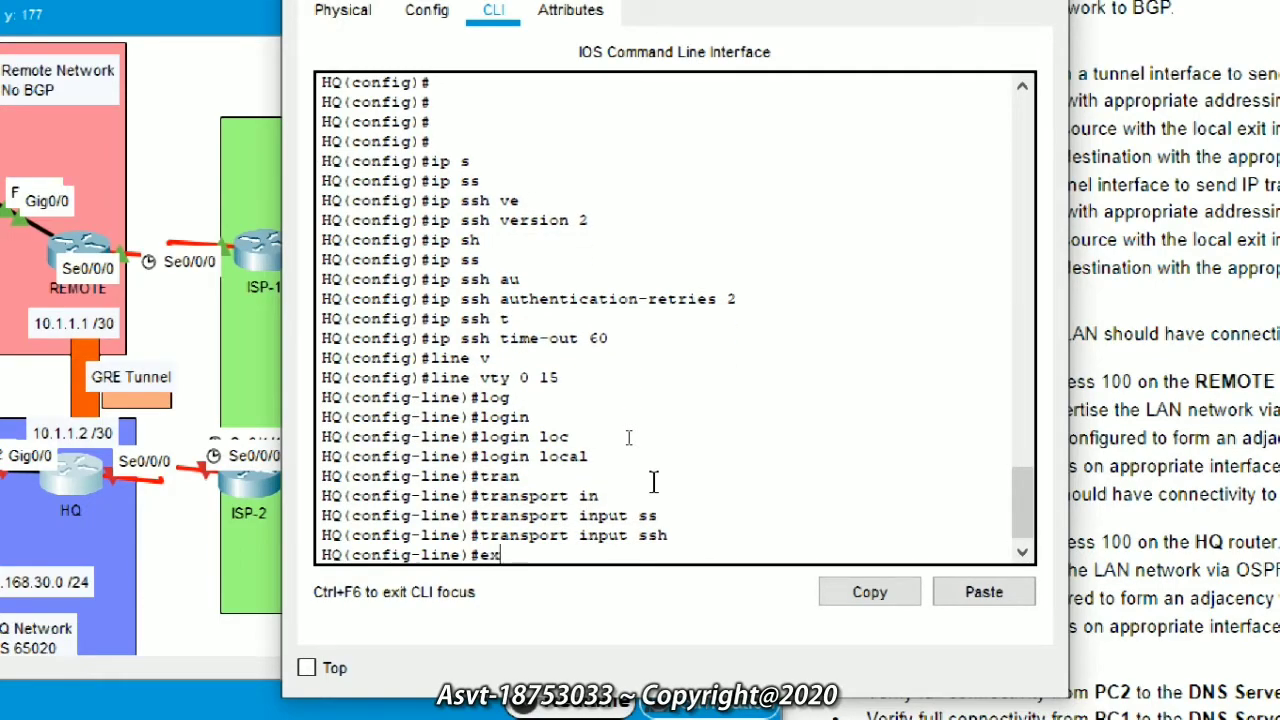
key("Tab")
type("i")
key("Tab")
key("Return")
key("Return")
key("Return")
key("Return")
key("Return")
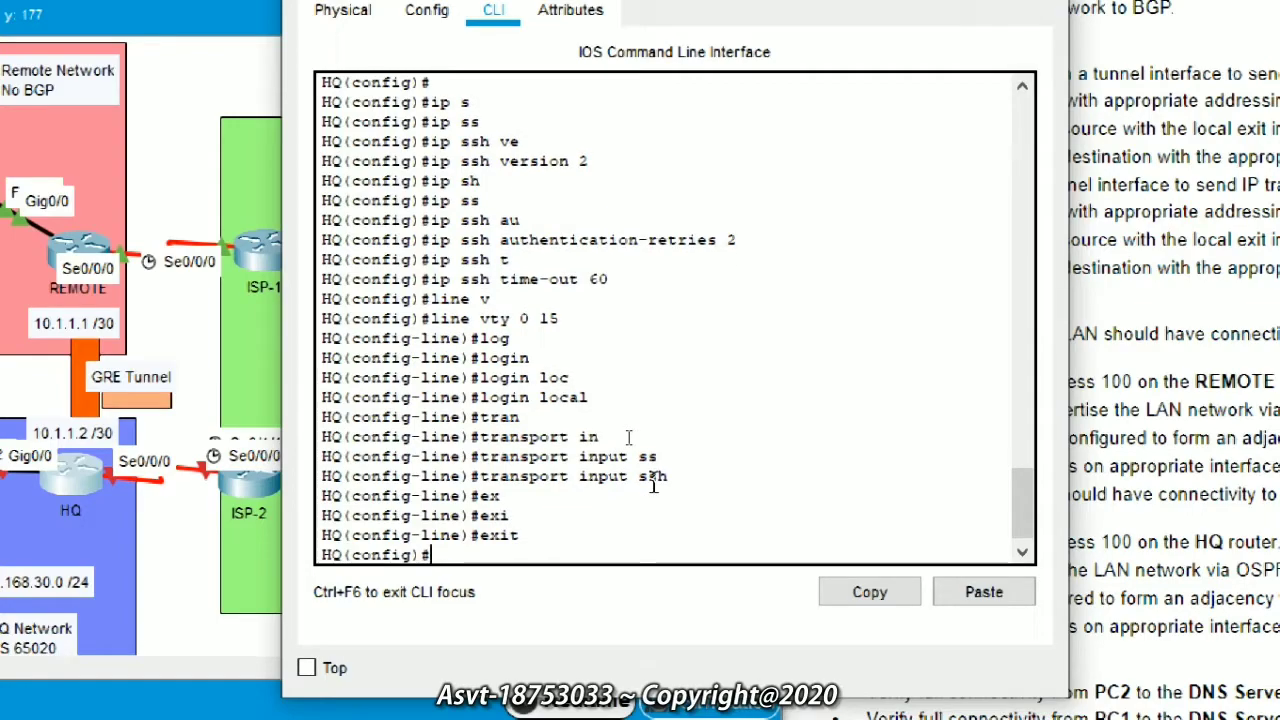
Step: Assign 192.168.30.1 255.255.255.0 to GigabitEthernet0/0
type("int")
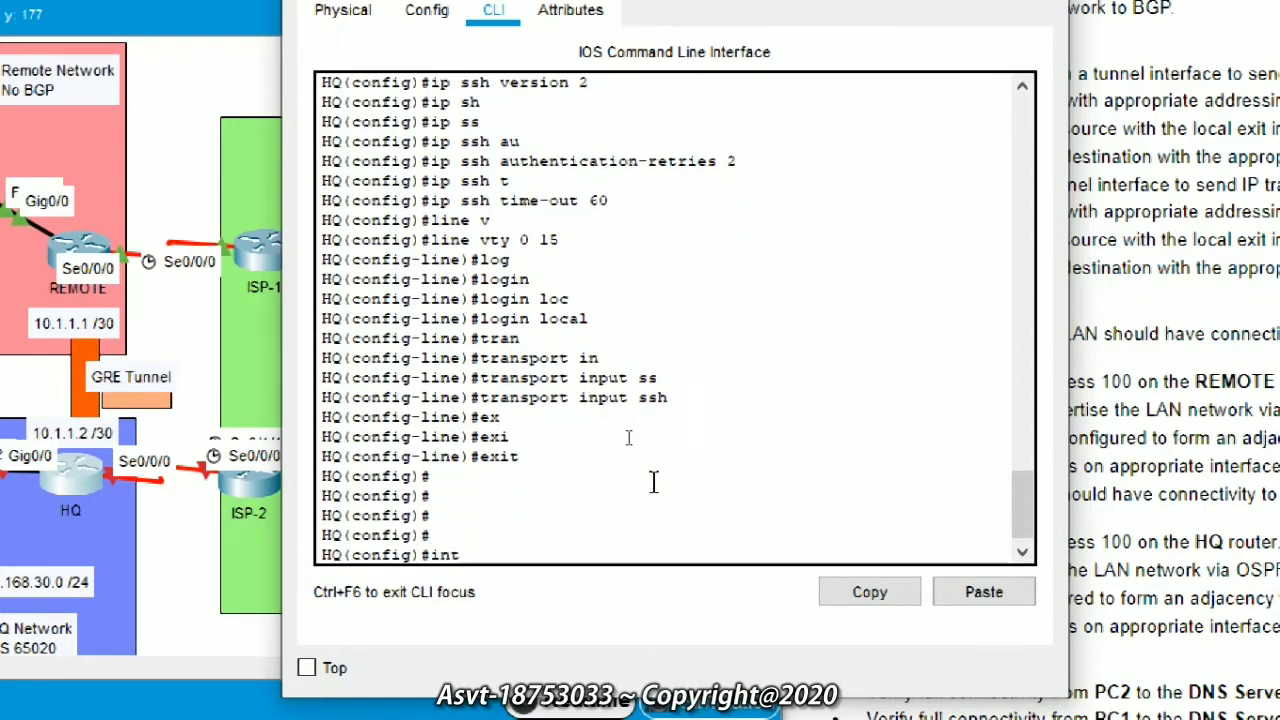
key("Tab")
type("g")
key("Tab")
type("0/0")
key("Return")
type("ip add")
key("Tab")
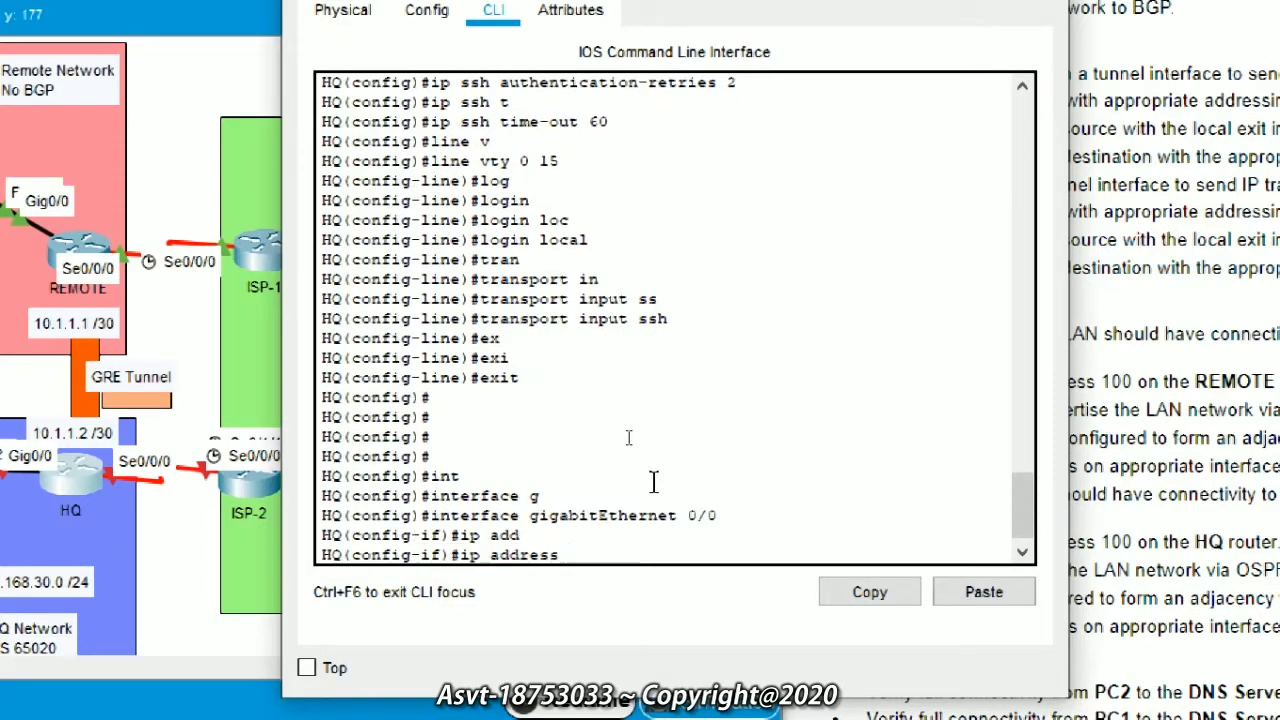
type("192")
type("68.30")
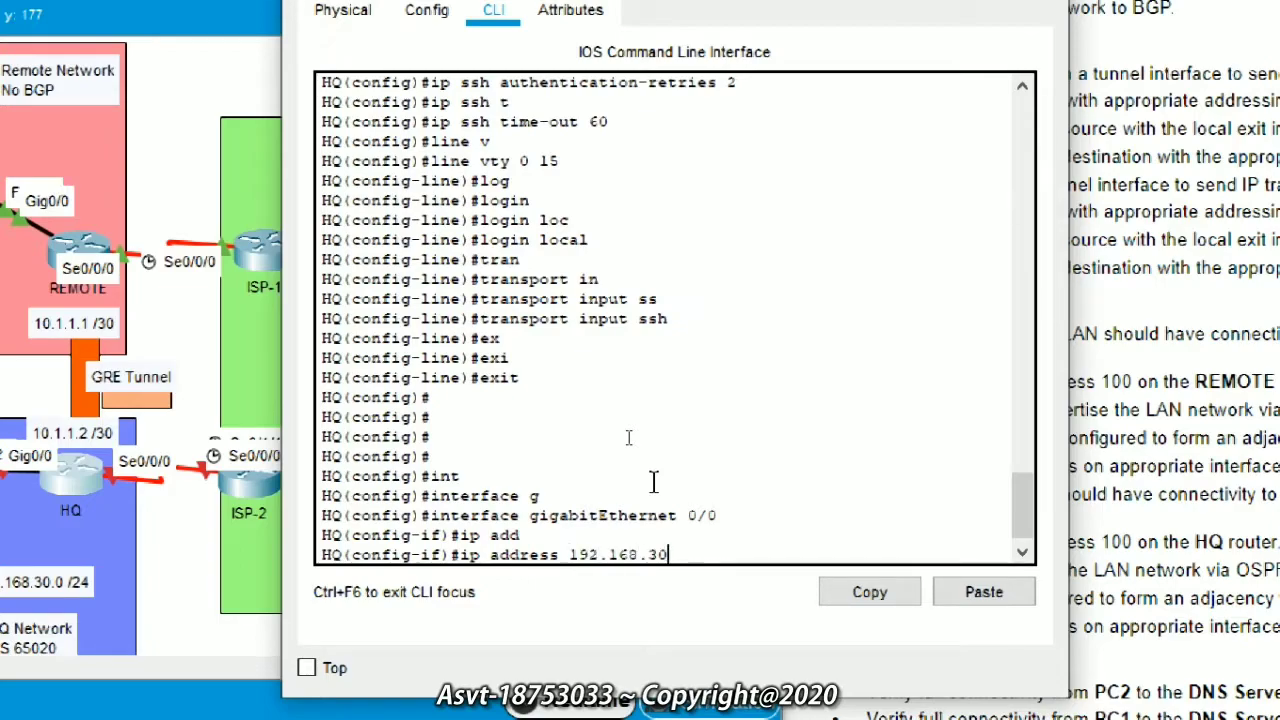
type(".1 255.")
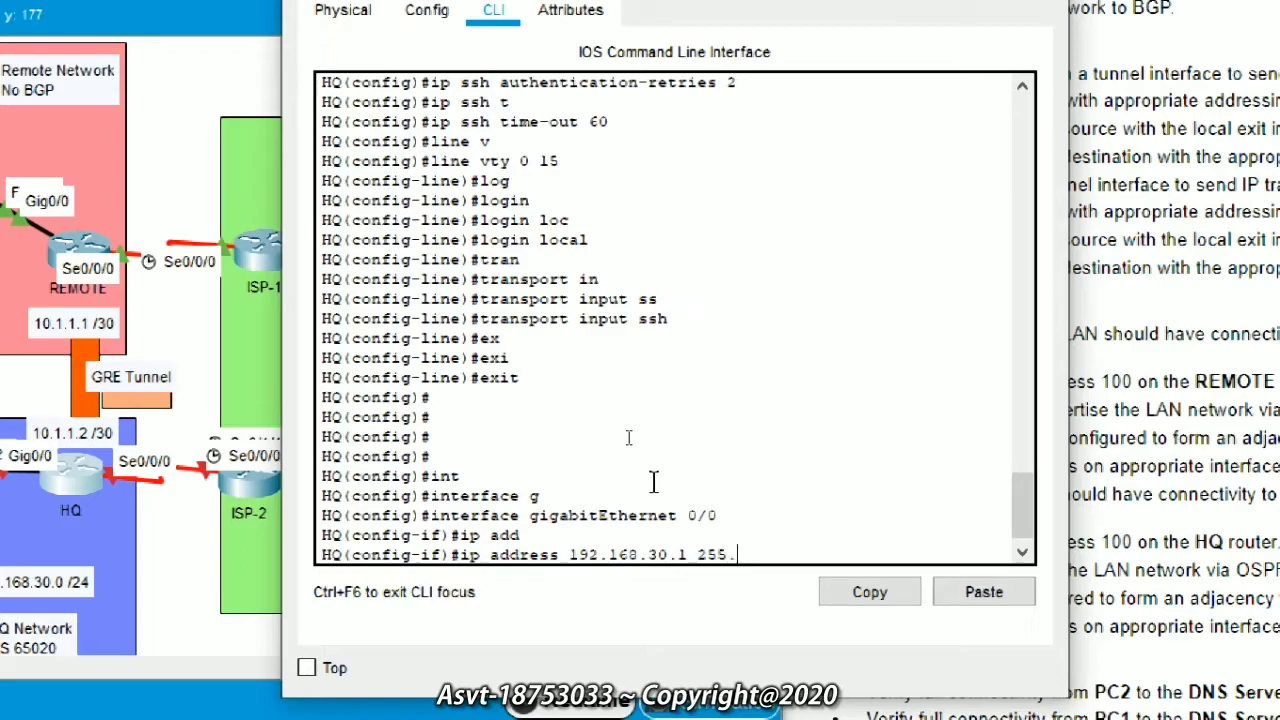
type("255.255.0")
key("Return")
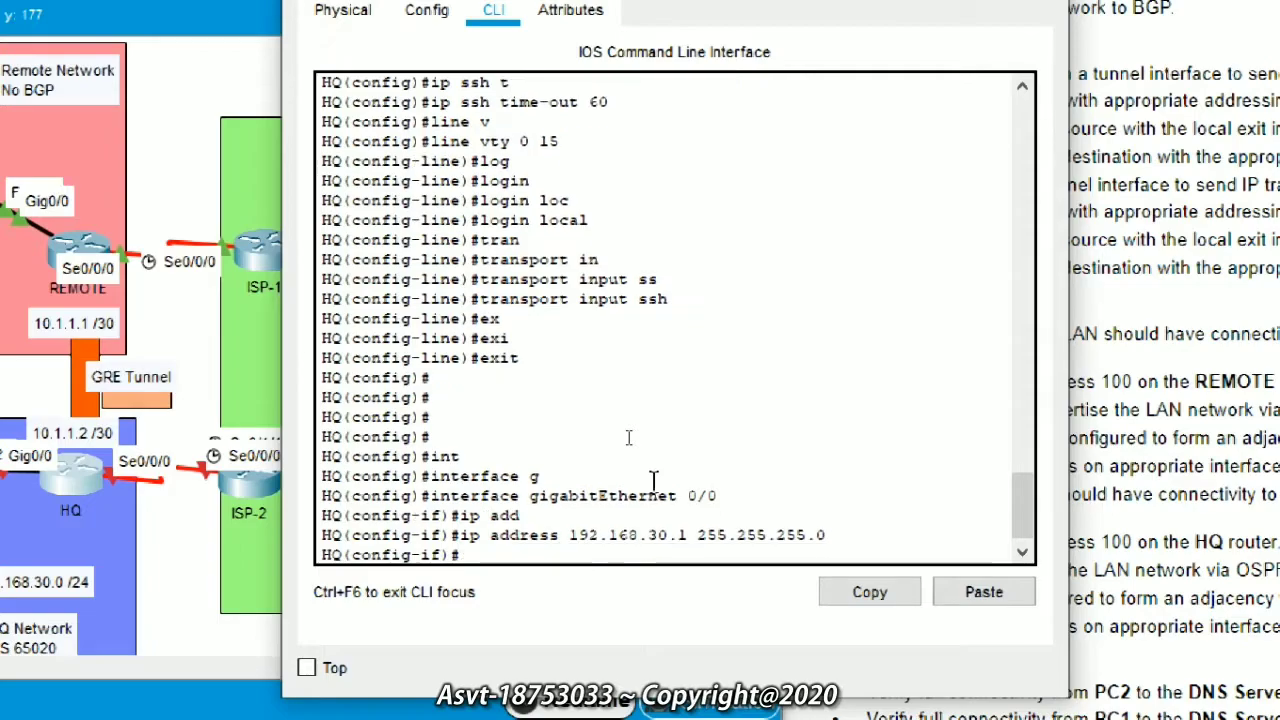
Step: Enable GigabitEthernet0/0 with no shutdown and leave the interface configuration
type("no sh")
key("Tab")
key("Return")
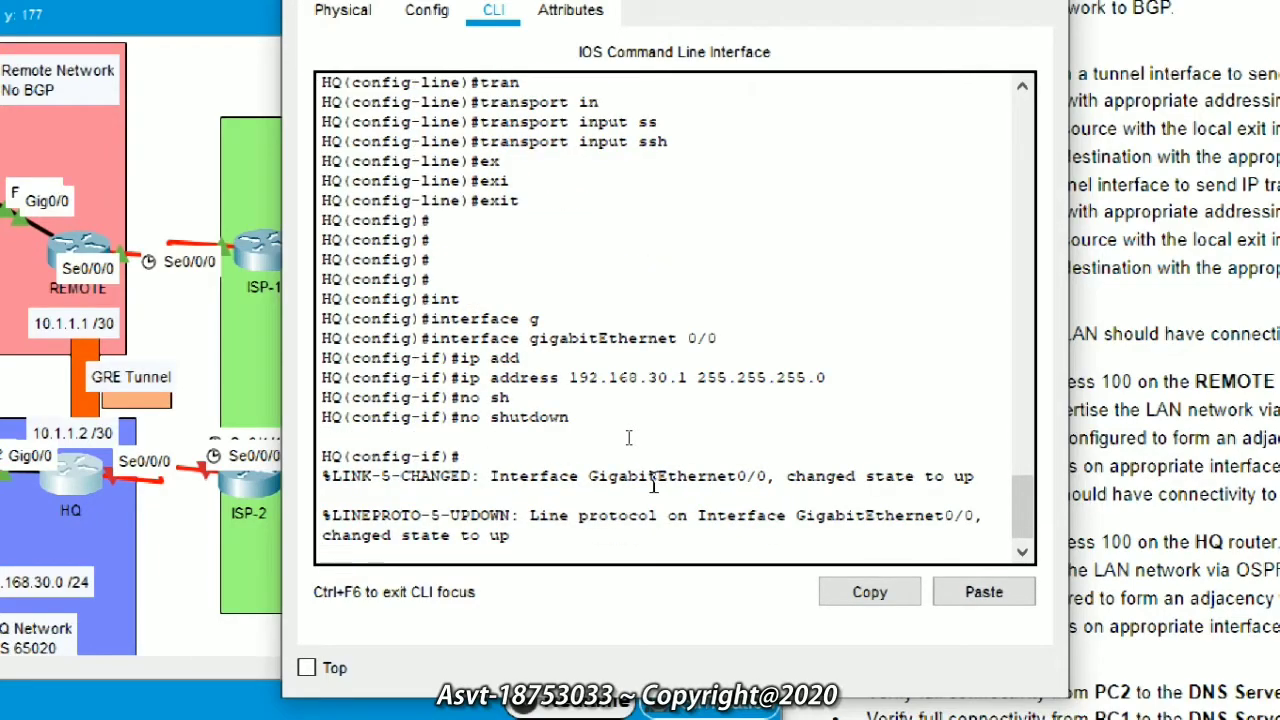
key("Return")
key("Return")
key("Return")
key("Return")
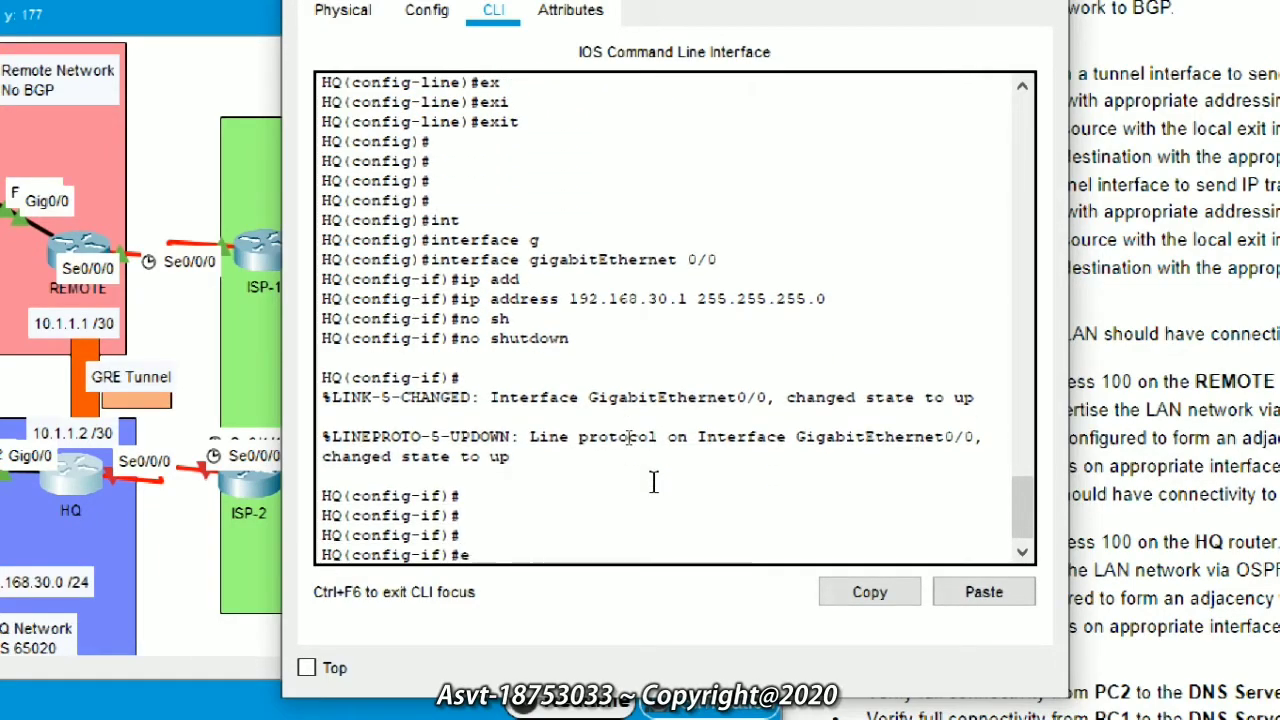
type("exit")
key("Tab")
key("Return")
Step: Assign 209.165.201.18 255.255.255.252 to Serial0/0/0
type("interface s")
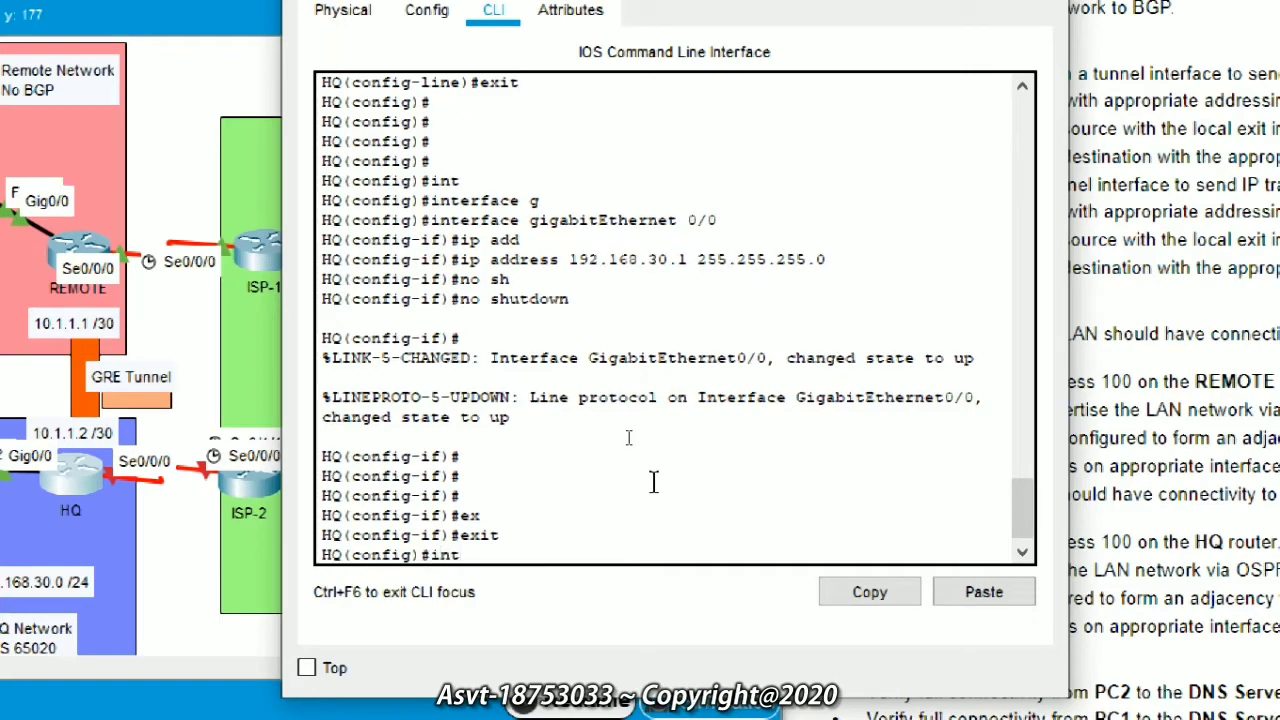
key("Tab")
type("s")
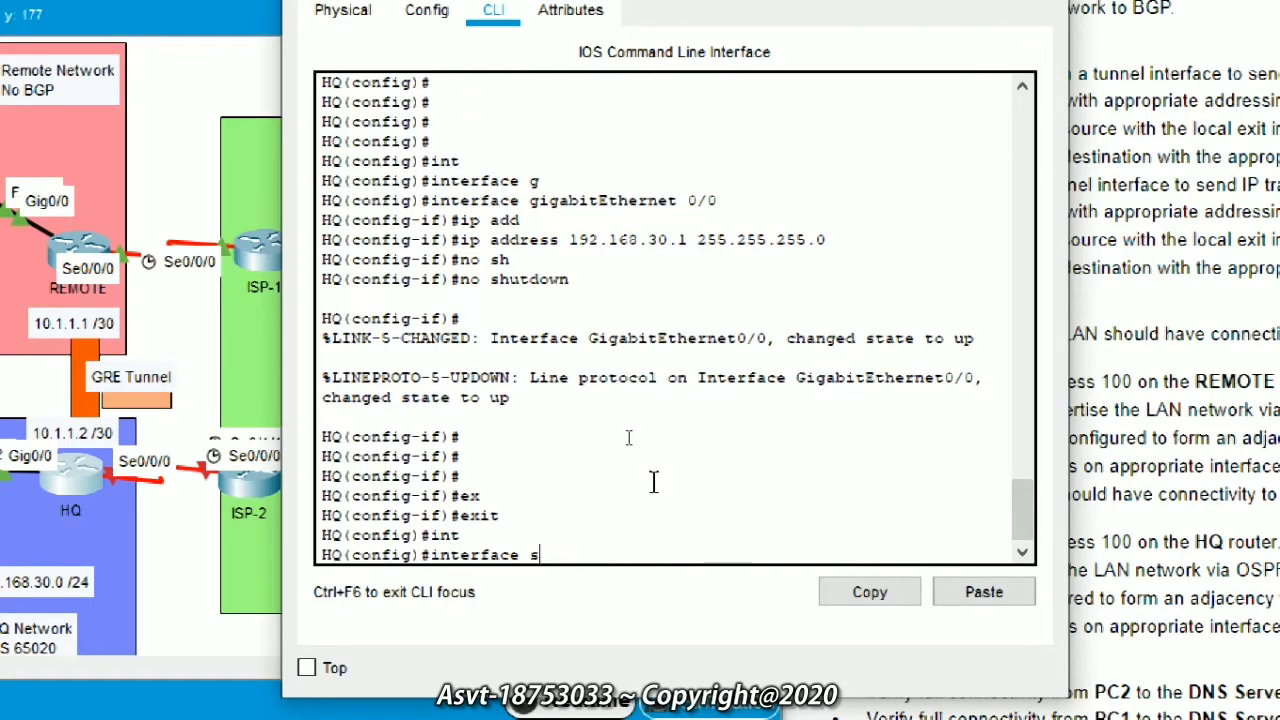
key("Tab")
type("0/0/0")
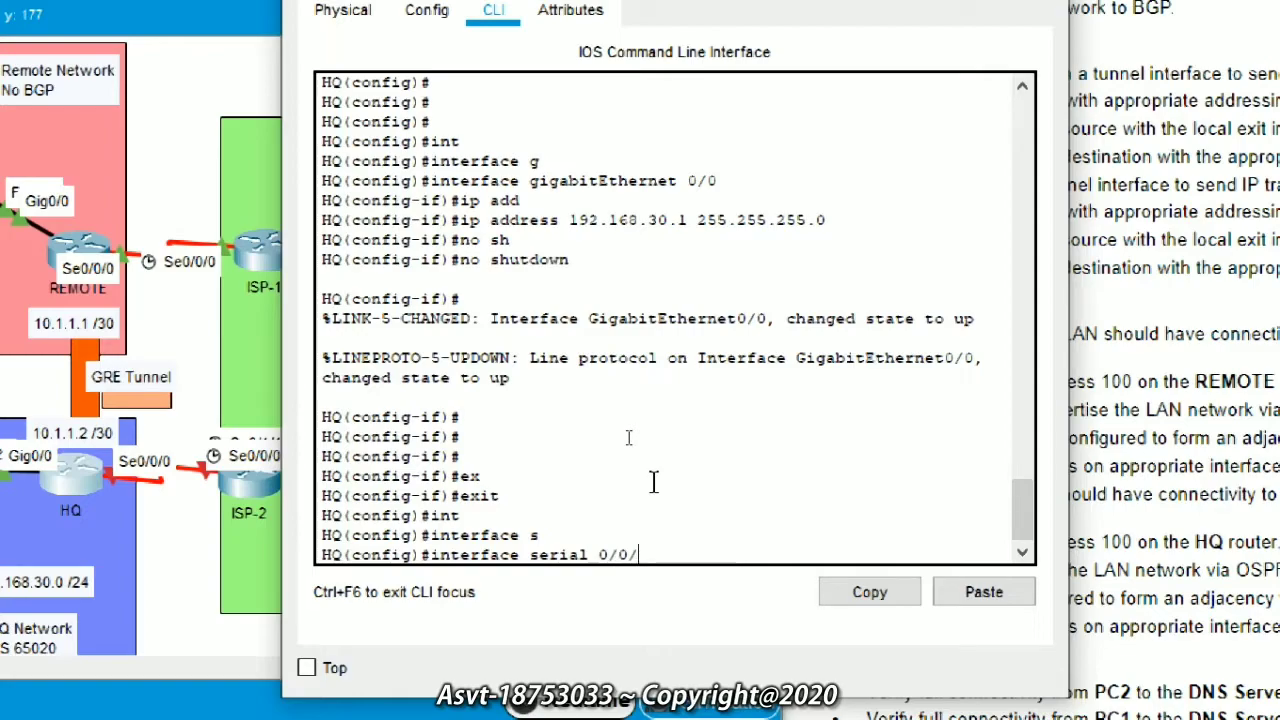
key("Return")
type("ip add")
key("Tab")
type("209.1")
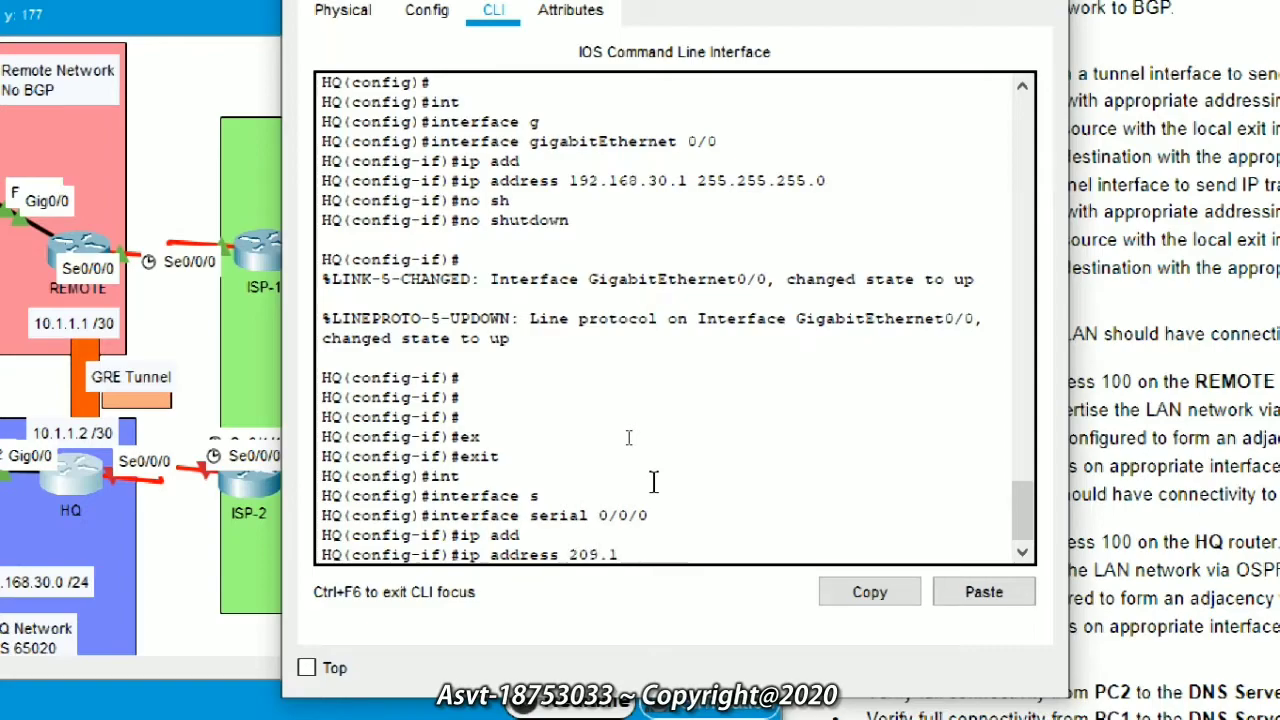
type("65.201.")
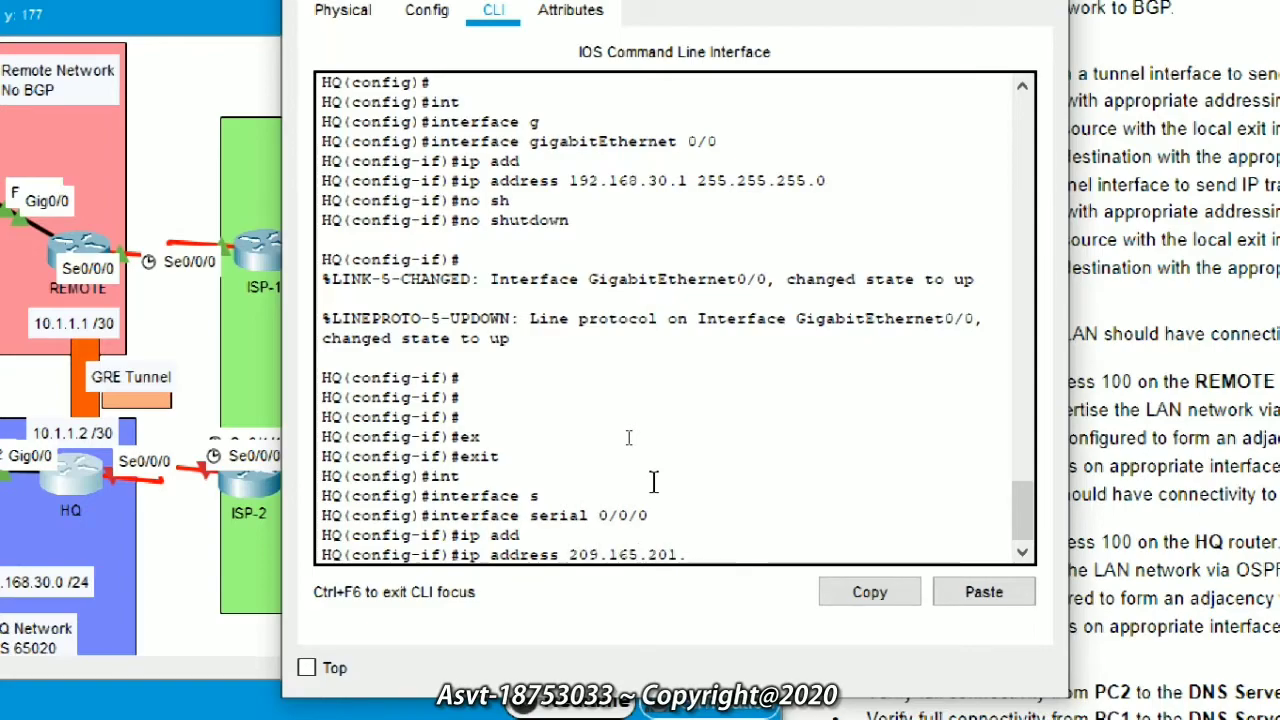
type("18 255.255.255.25")
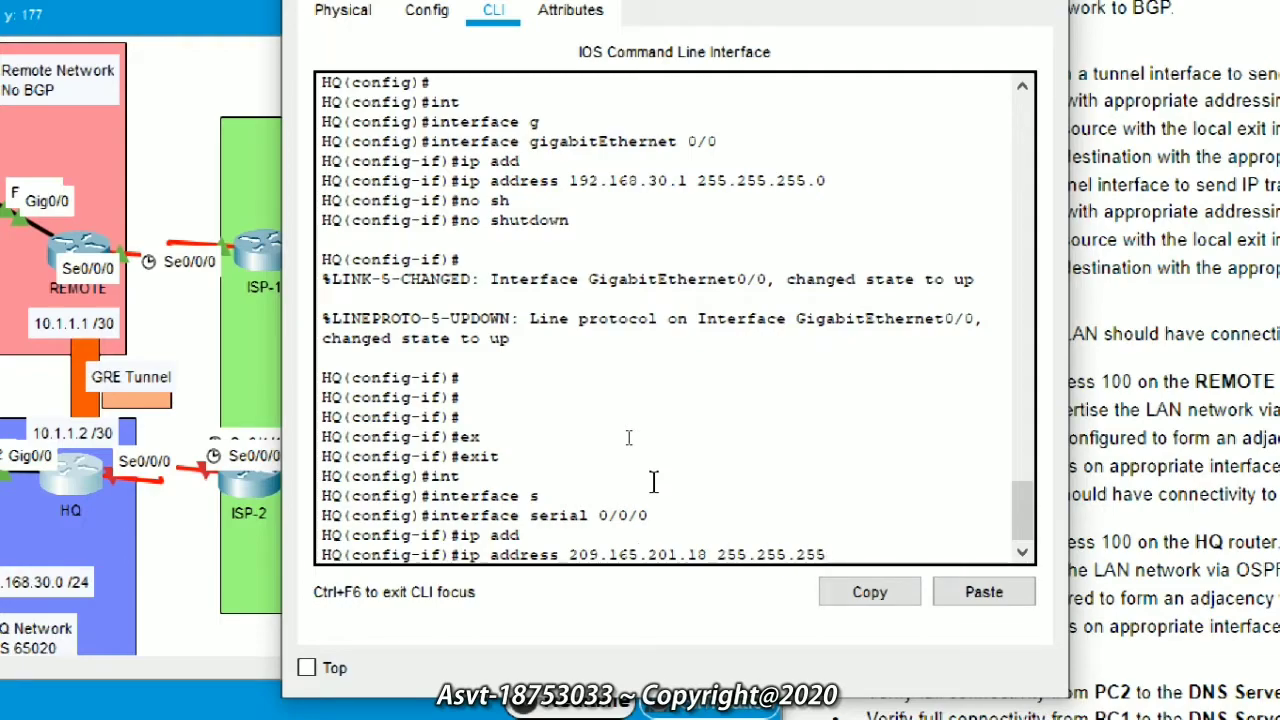
type("2")
key("Return")
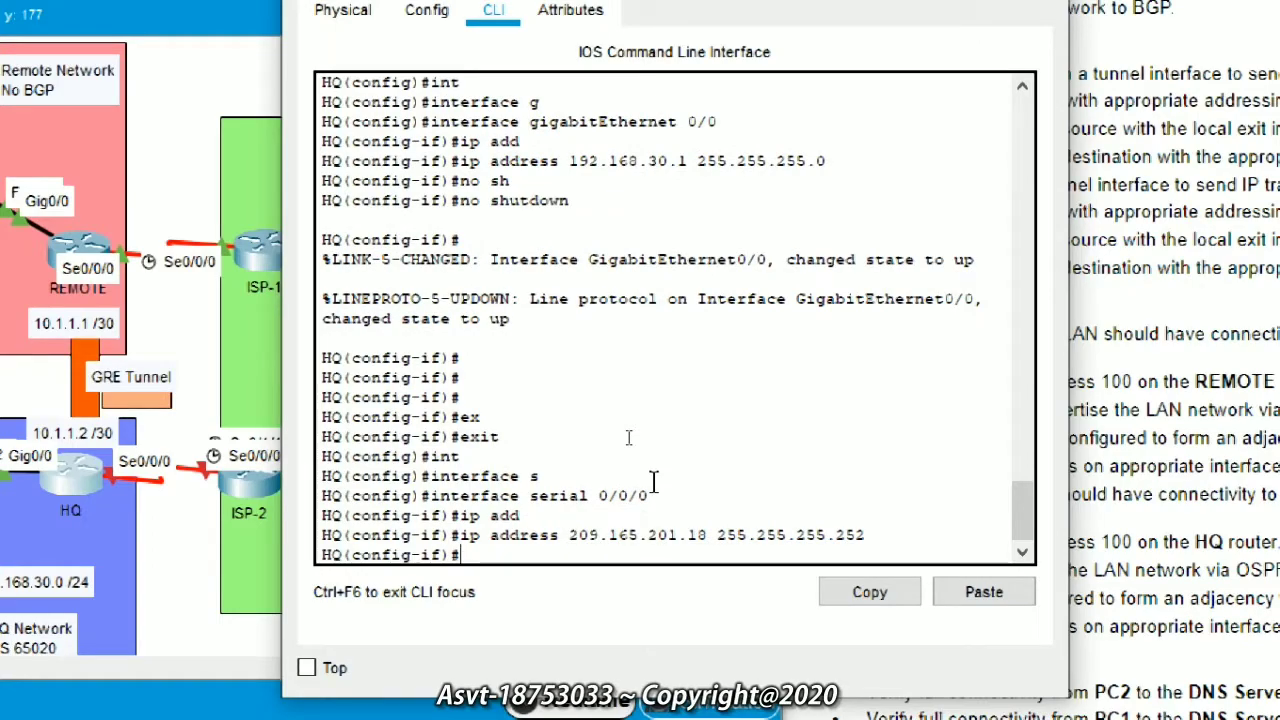
Step: Set PPP encapsulation with CHAP authentication on Serial0/0/0 and bring it up
type("en")
key("Tab")
type("ppp")
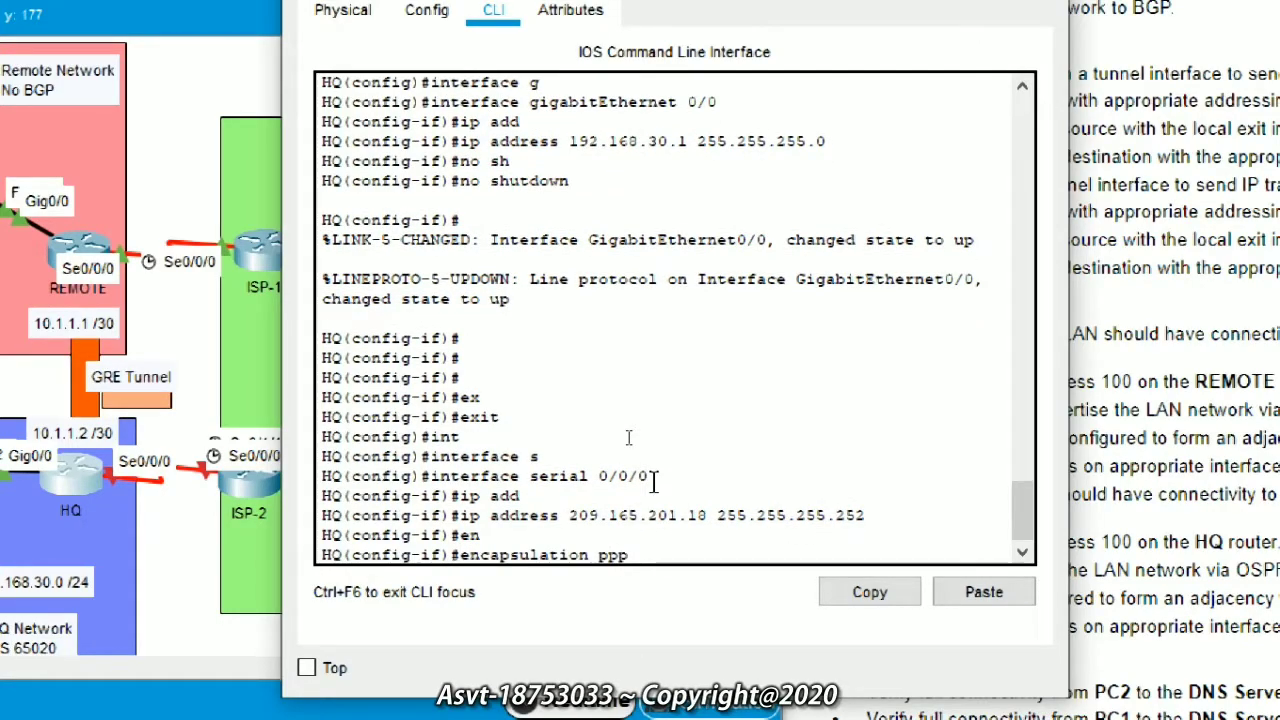
key("Return")
type("ppp au")
key("Tab")
type("chap")
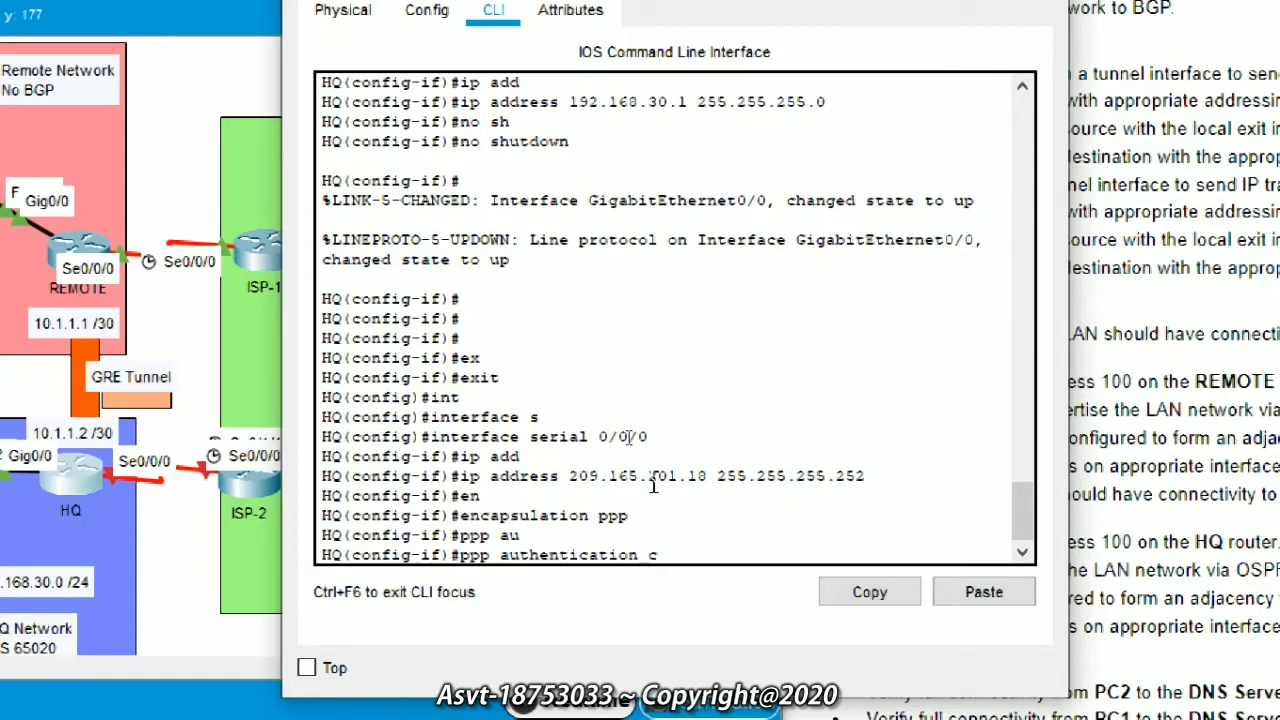
key("Return")
type("no sh")
key("Tab")
key("Return")
key("Return")
key("Return")
key("Return")
key("Return")
key("Return")
key("Return")
key("Return")
key("Return")
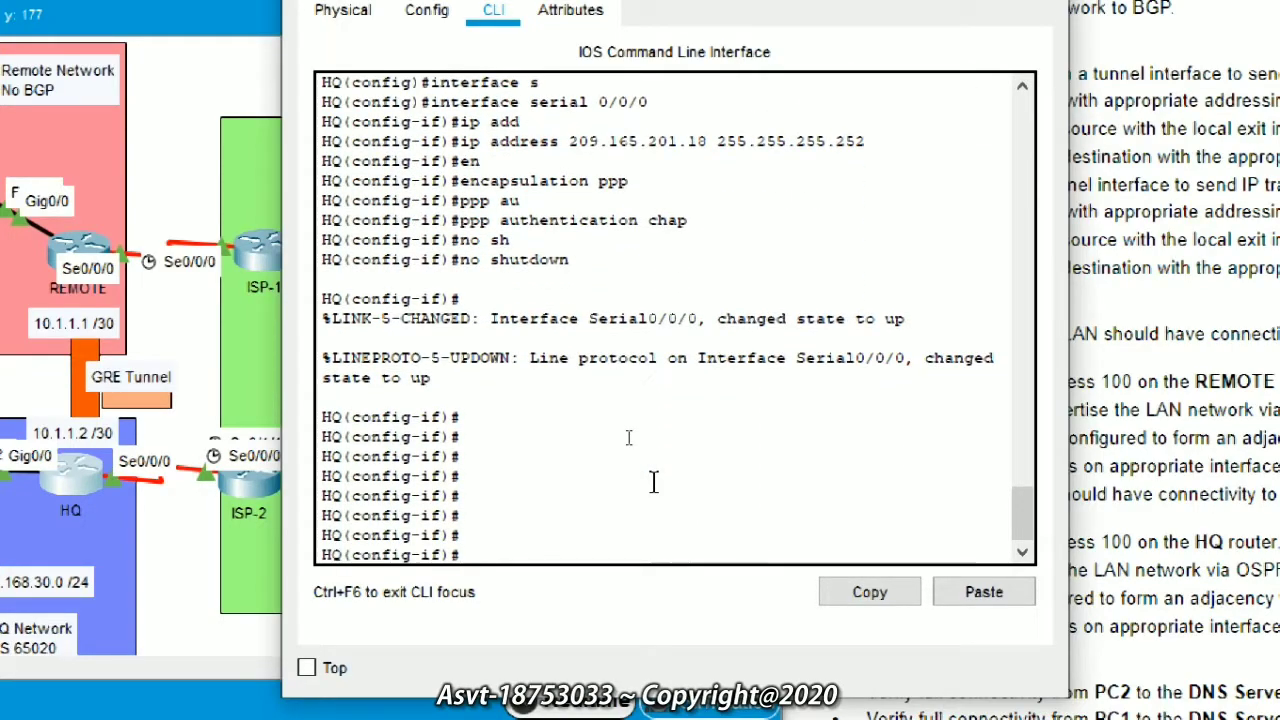
Step: Discard the DHCP pool command typed in interface mode and return to global configuration
type("ip dh")
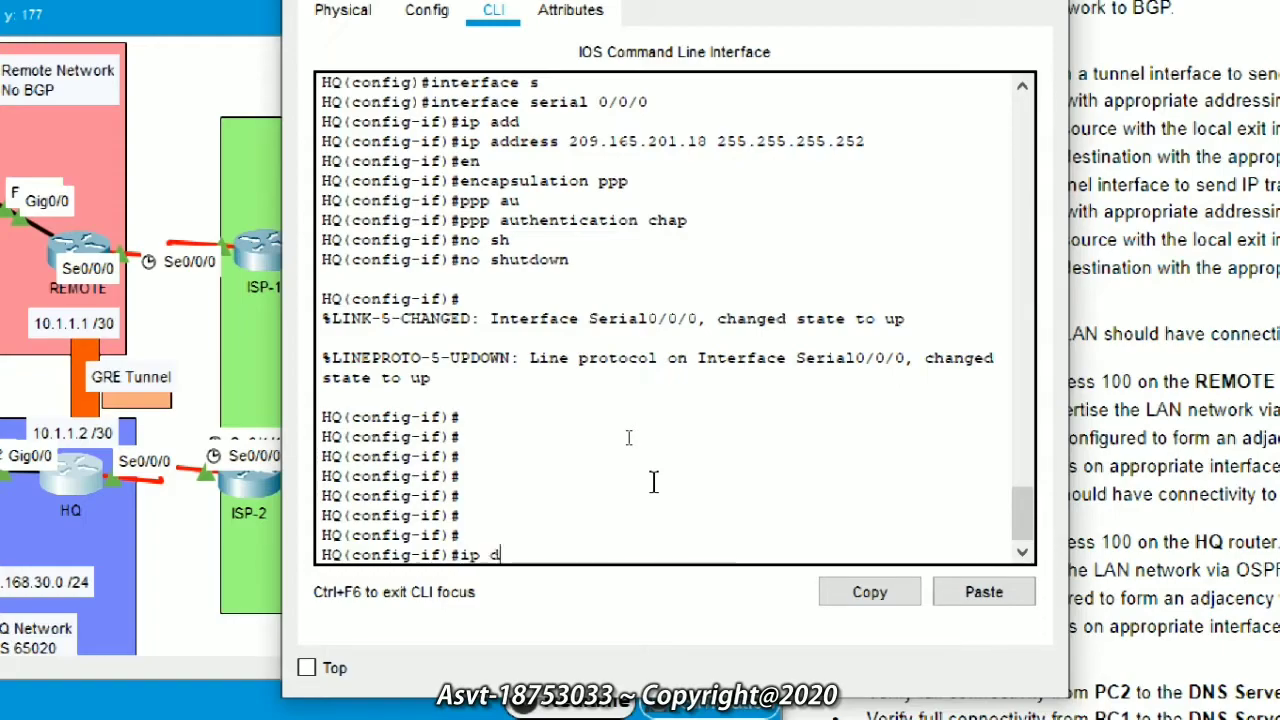
key("Tab")
key("BackSpace")
type("hcp")
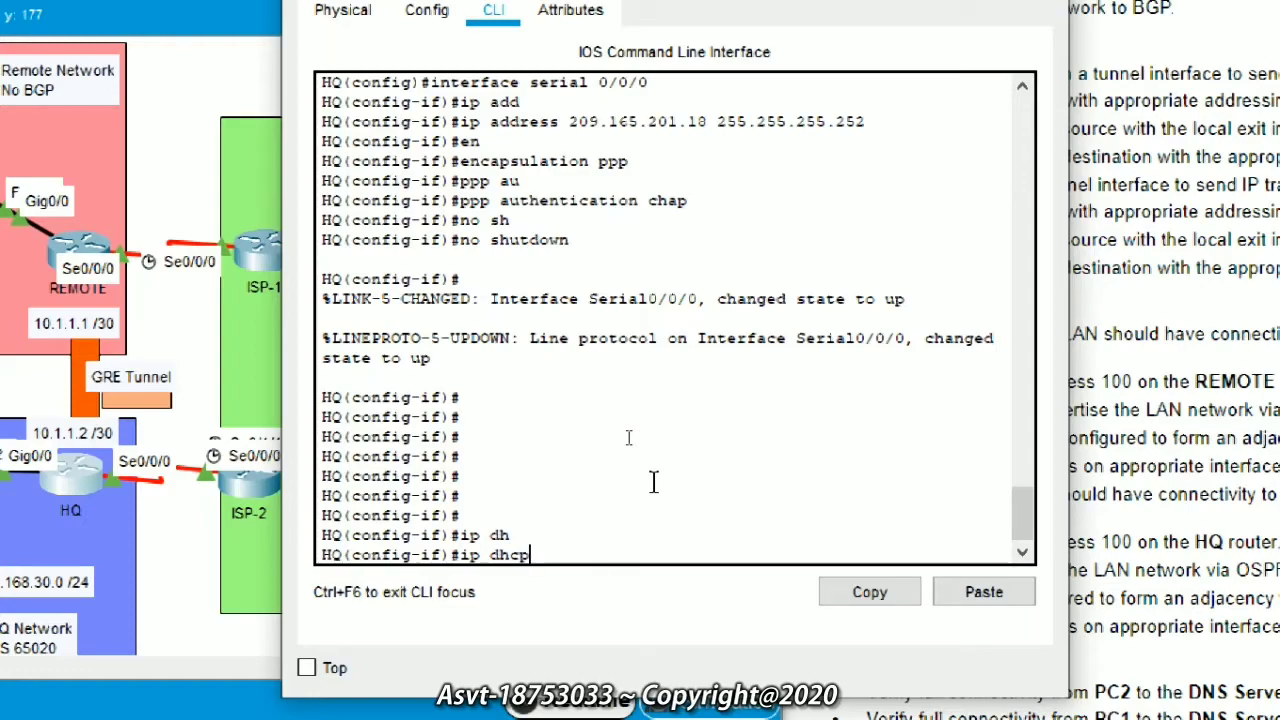
type(" poo")
key("Tab")
type("l")
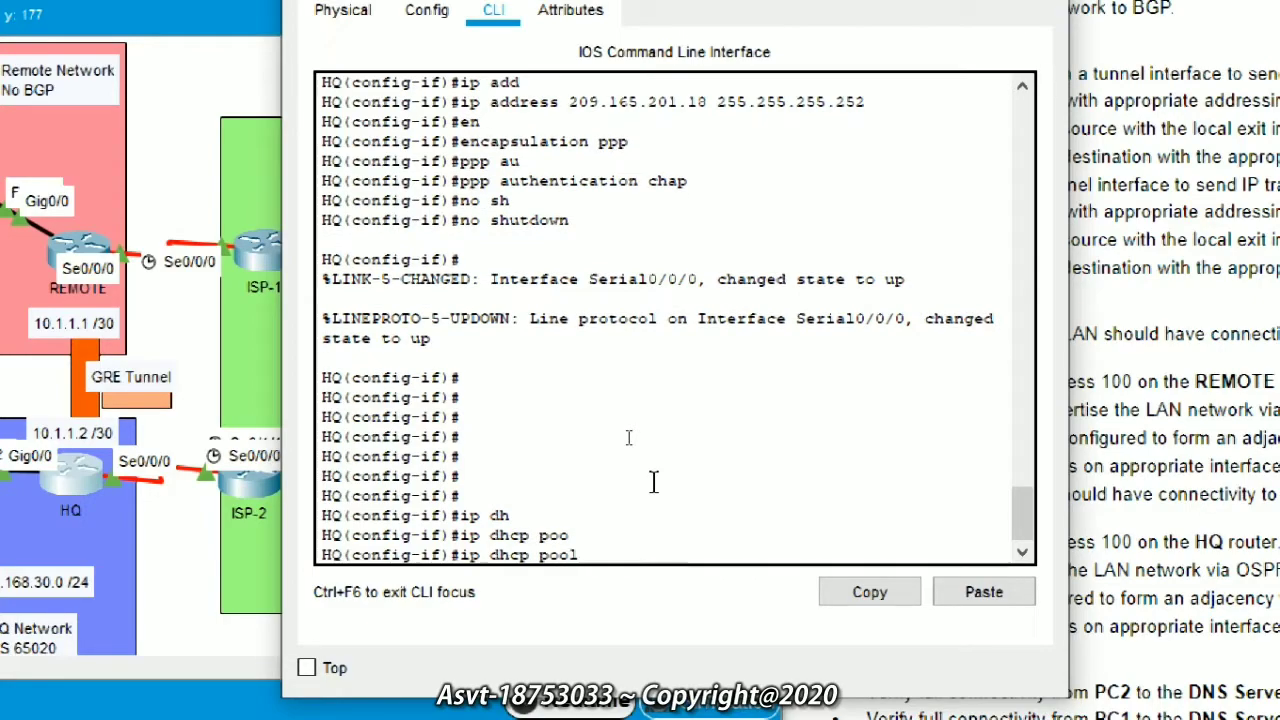
type(" LAN")
key("BackSpace")
key("BackSpace")
key("BackSpace")
key("BackSpace")
key("BackSpace")
key("BackSpace")
key("BackSpace")
key("BackSpace")
key("BackSpace")
key("BackSpace")
key("BackSpace")
key("BackSpace")
key("BackSpace")
key("BackSpace")
key("BackSpace")
key("BackSpace")
type("ex")
key("Tab")
key("Return")
Step: Create DHCP pool LAN covering network 192.168.30.0 255.255.255.0
type("ip d")
key("Tab")
type("h")
key("Tab")
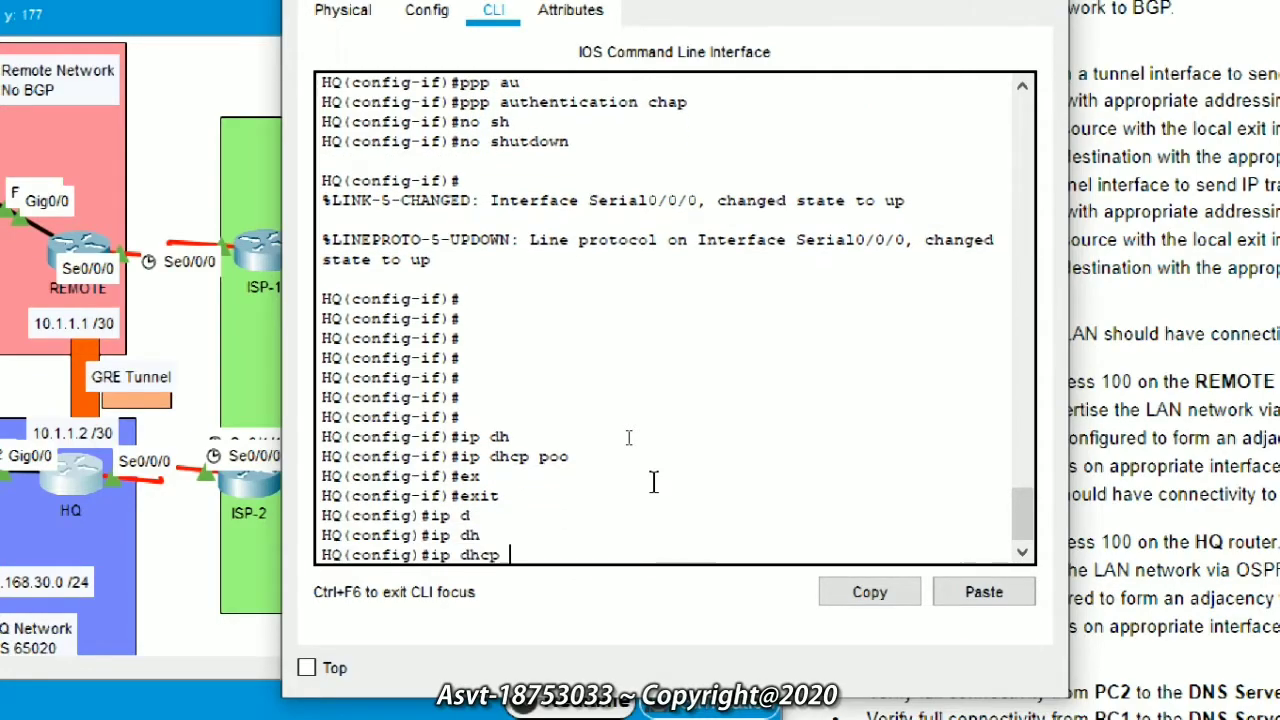
type("p")
key("Tab")
type("LAN")
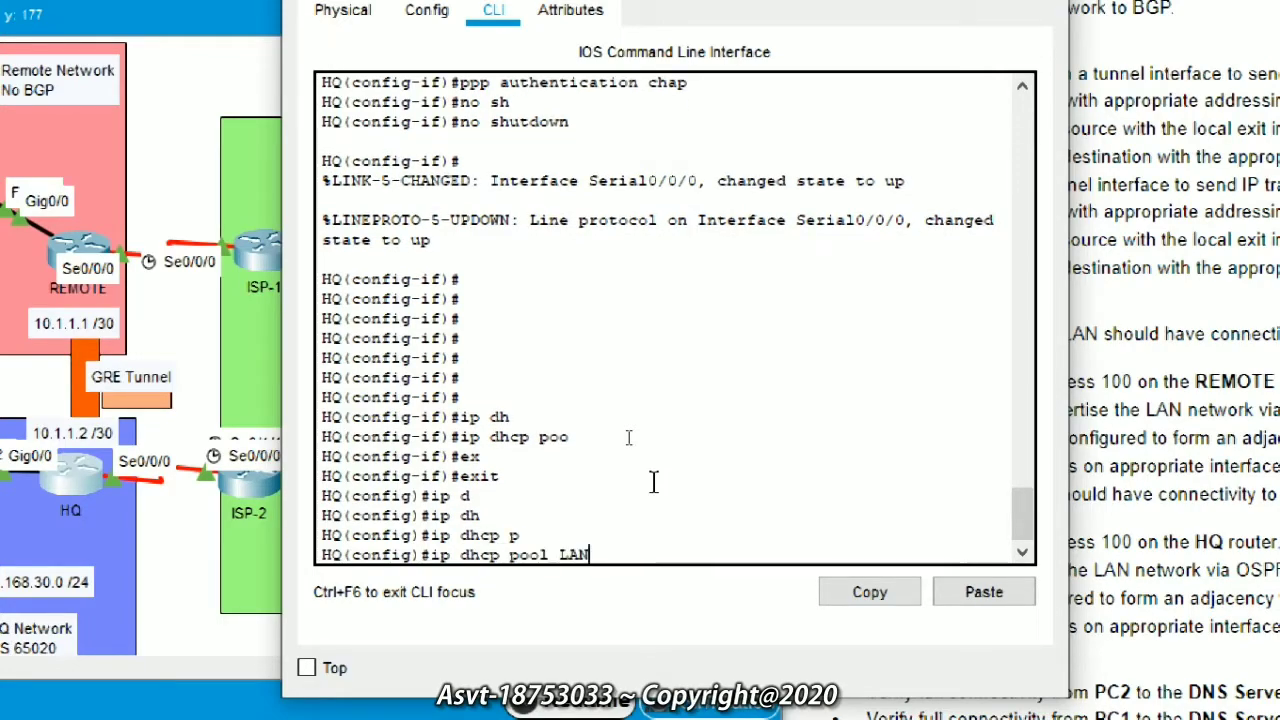
key("Return")
type("net")
key("Tab")
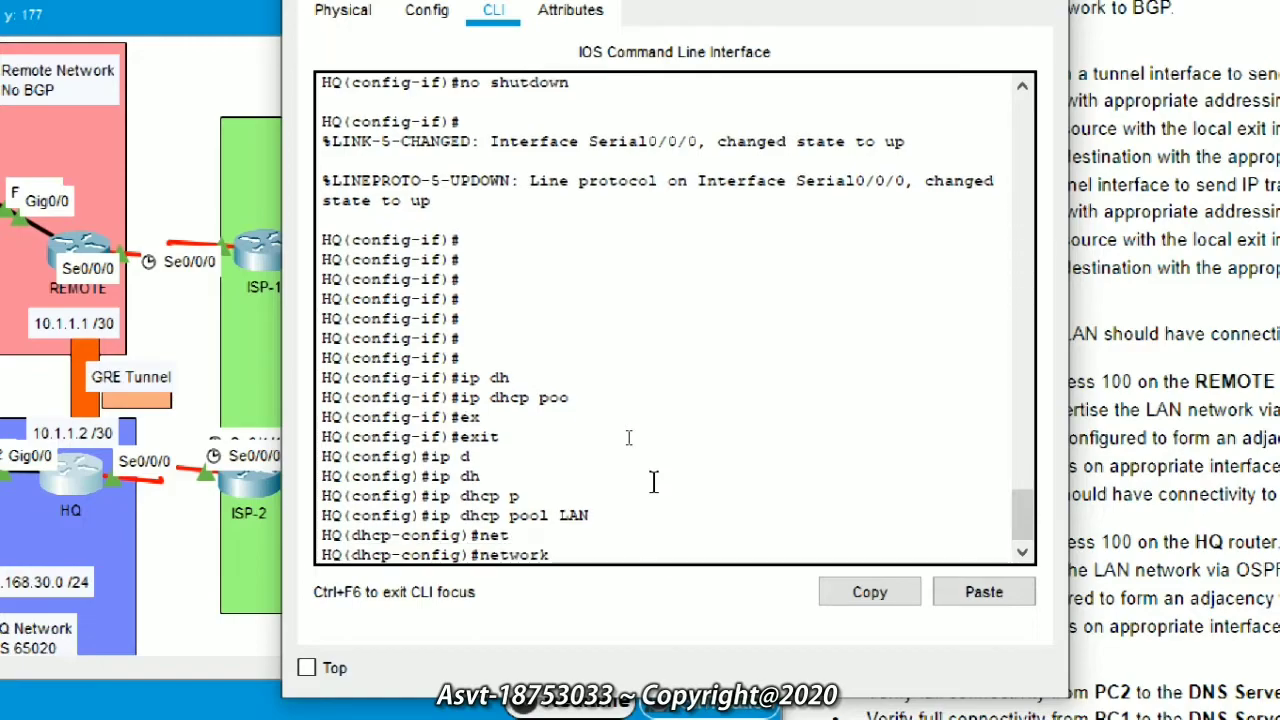
type("1")
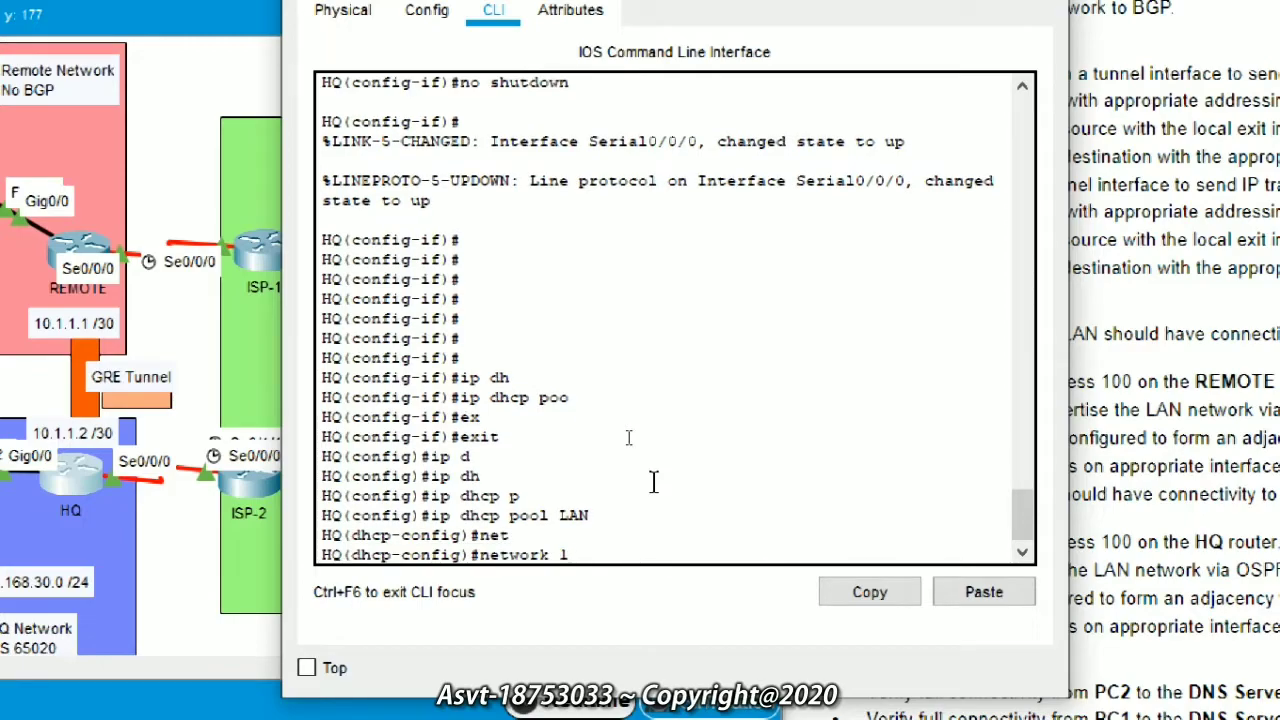
type("92.168.30.")
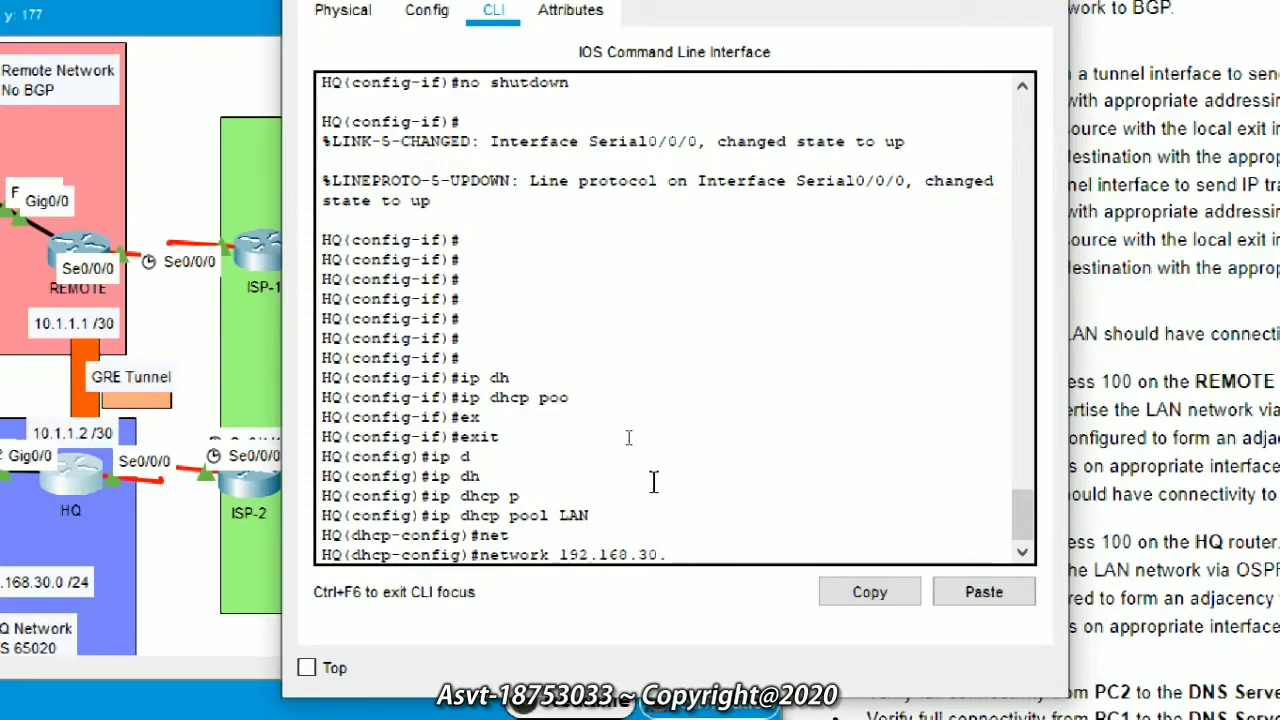
type("0 255.255.255.0")
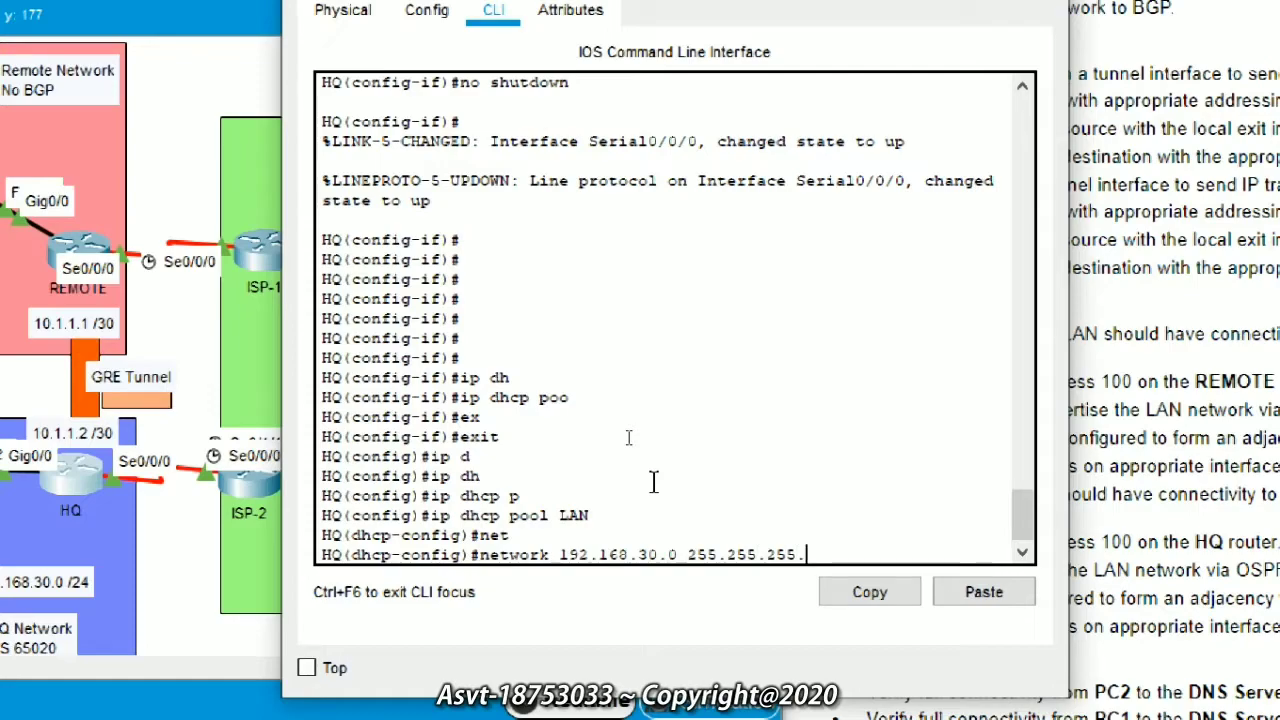
key("Return")
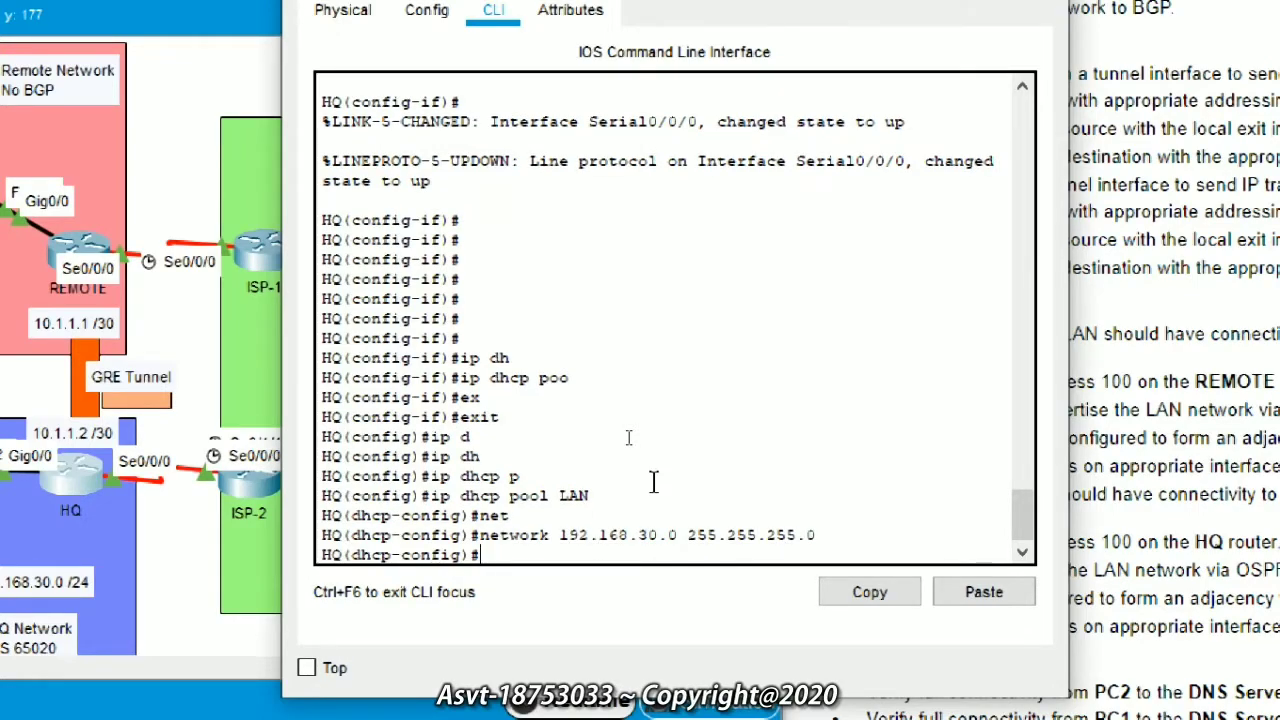
Step: Set the LAN pool's default router to 192.168.30.1
type("d")
key("Tab")
type("e")
key("Tab")
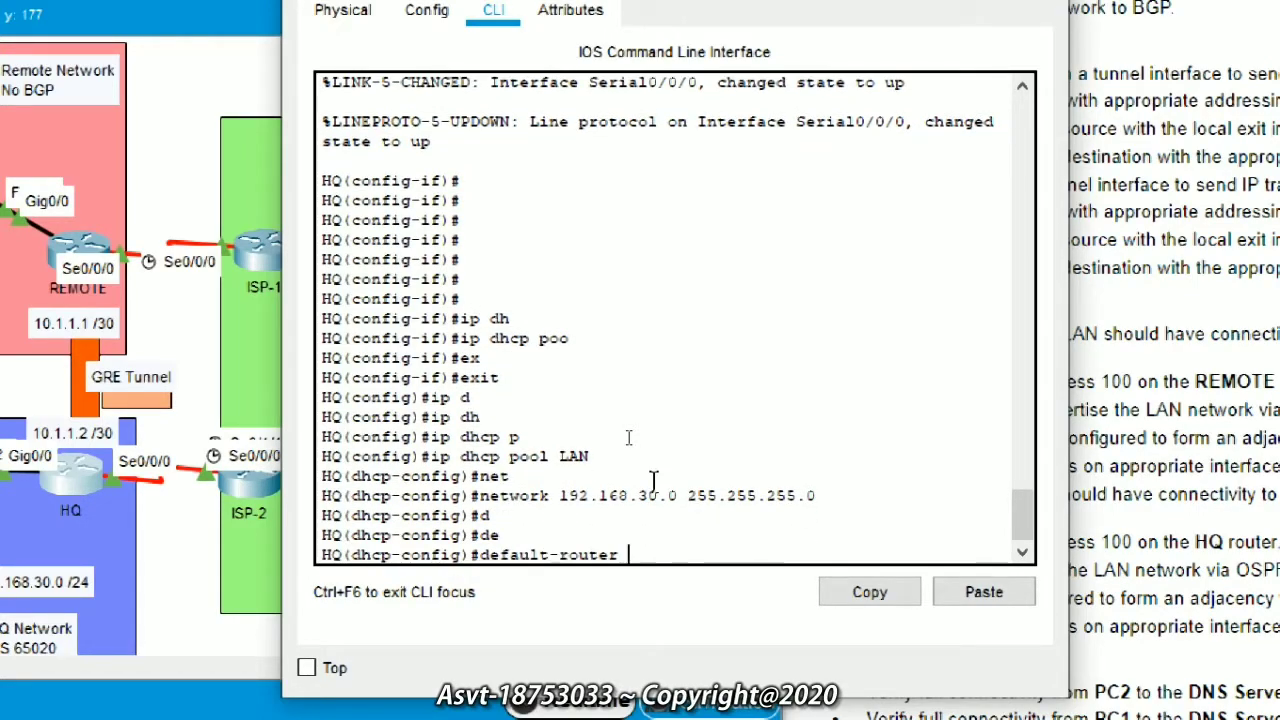
type("192.168.30.")
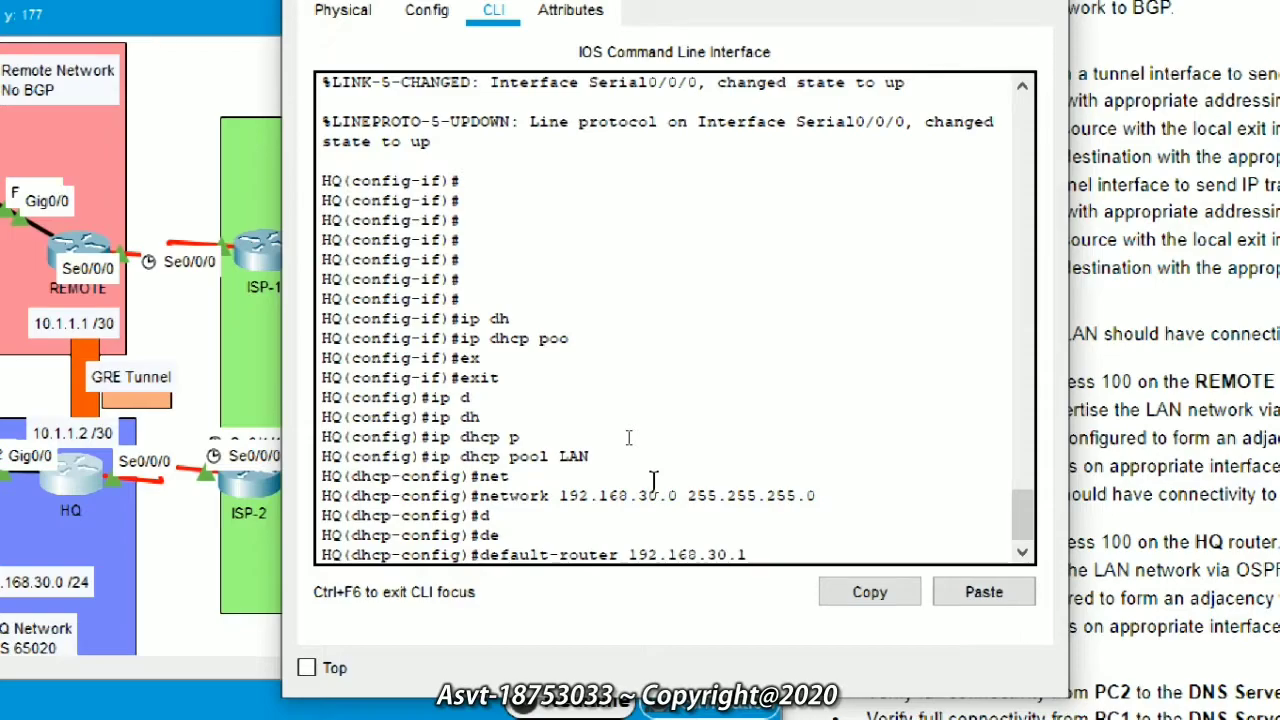
type("1")
key("Return")
Step: Set the LAN pool's DNS server to 192.168.30.250 and leave pool configuration
type("dns")
key("Tab")
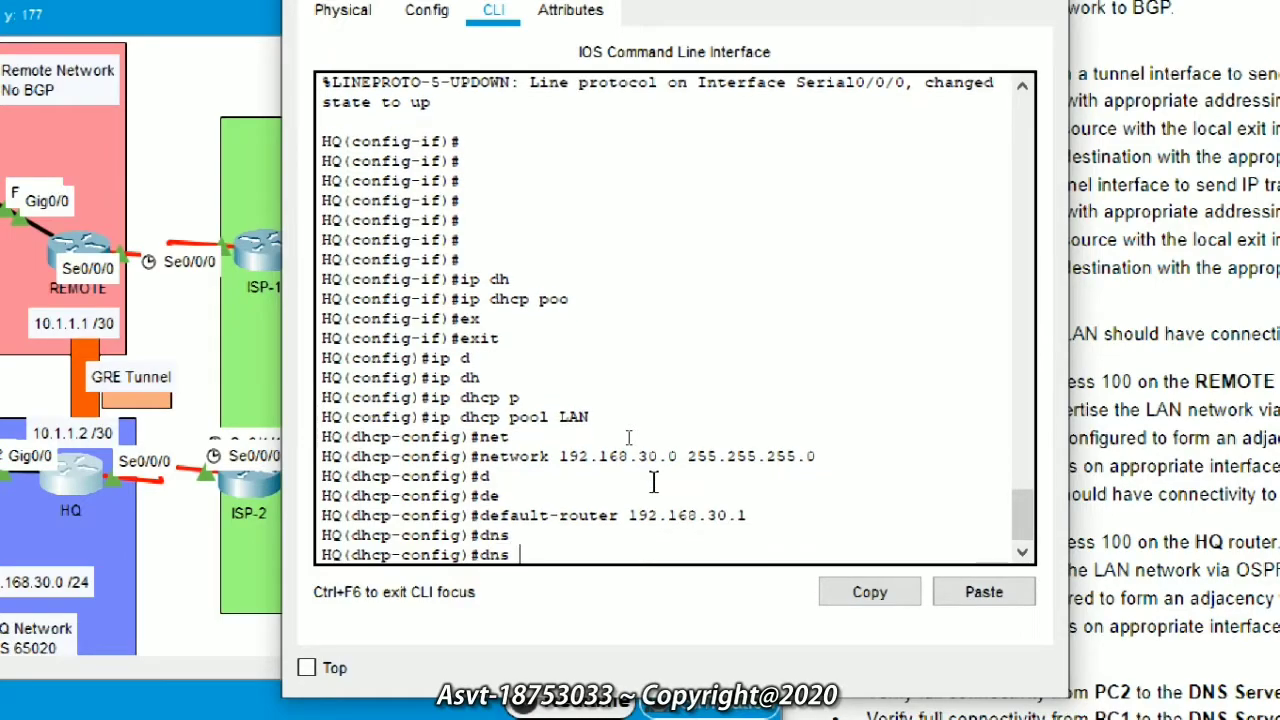
type("s")
key("Tab")
key("BackSpace")
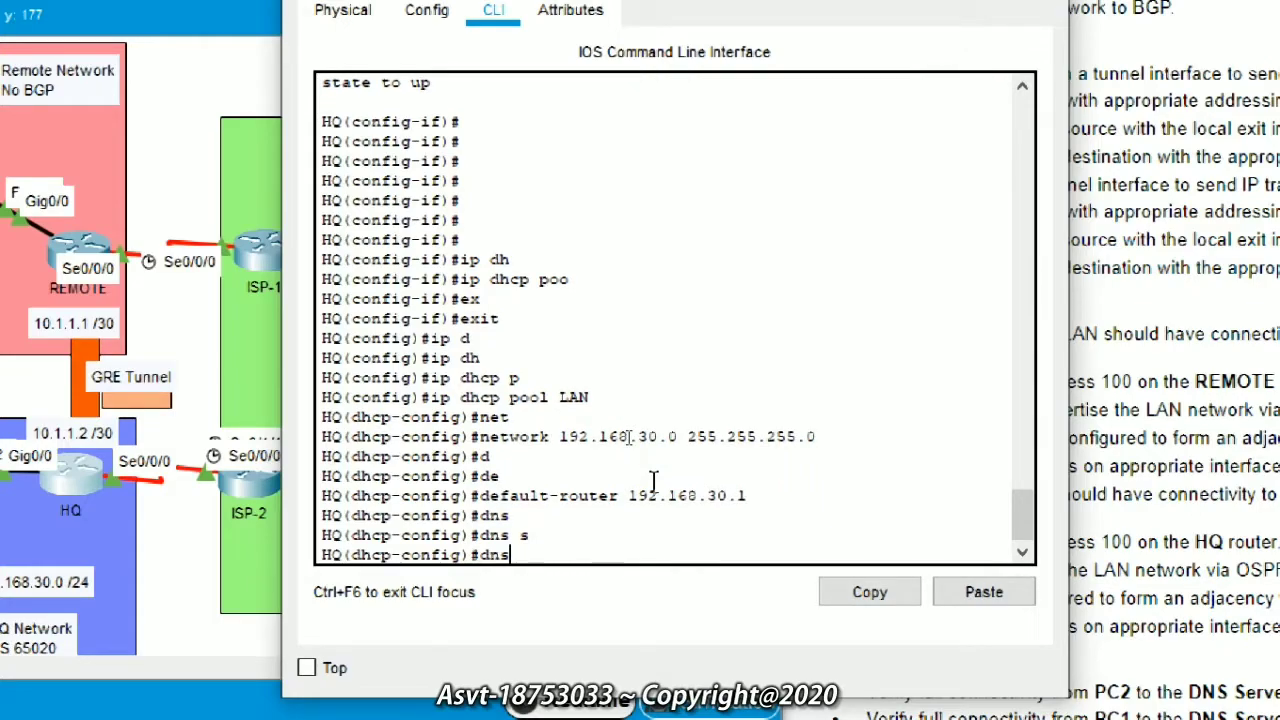
type("-s")
key("Tab")
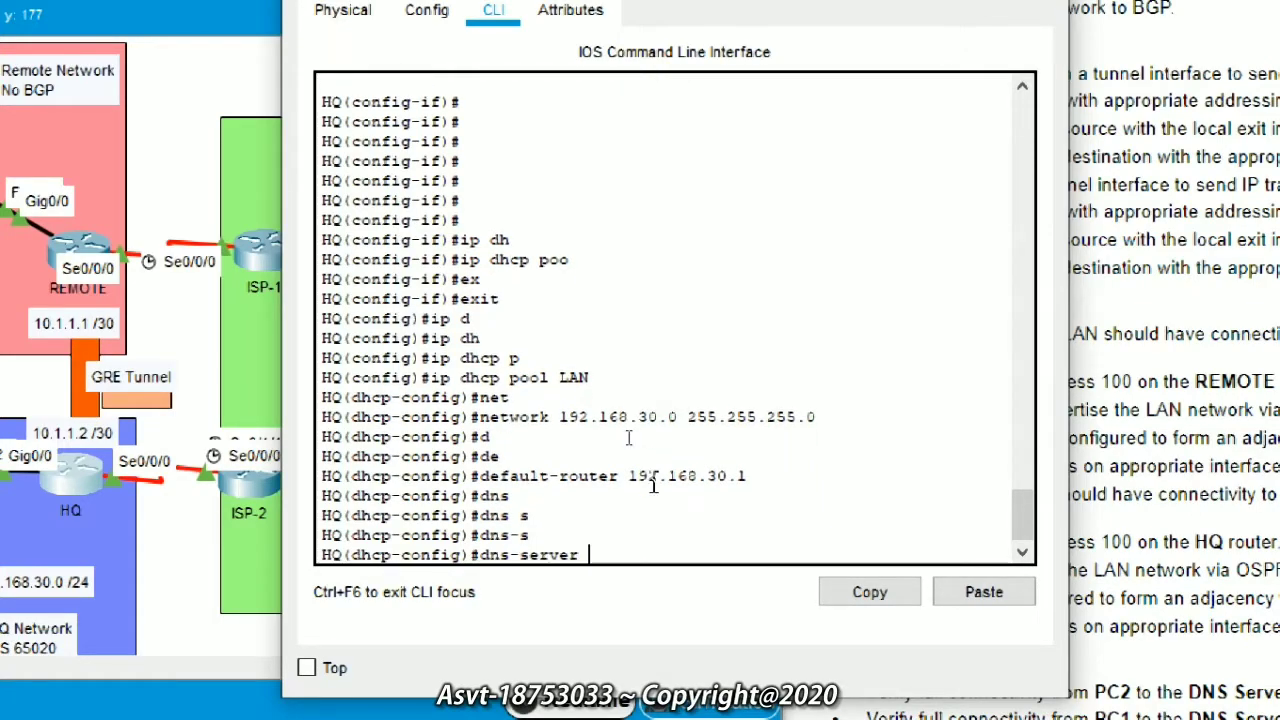
type("192.168.30.250")
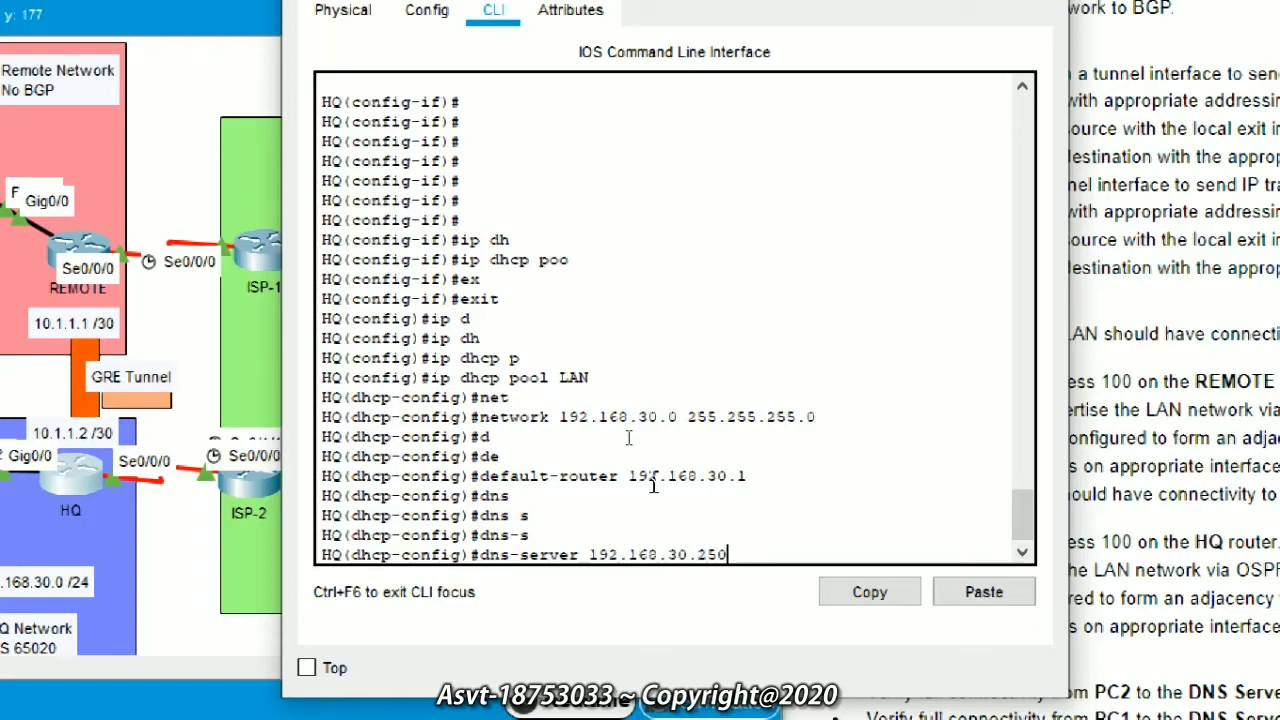
key("Return")
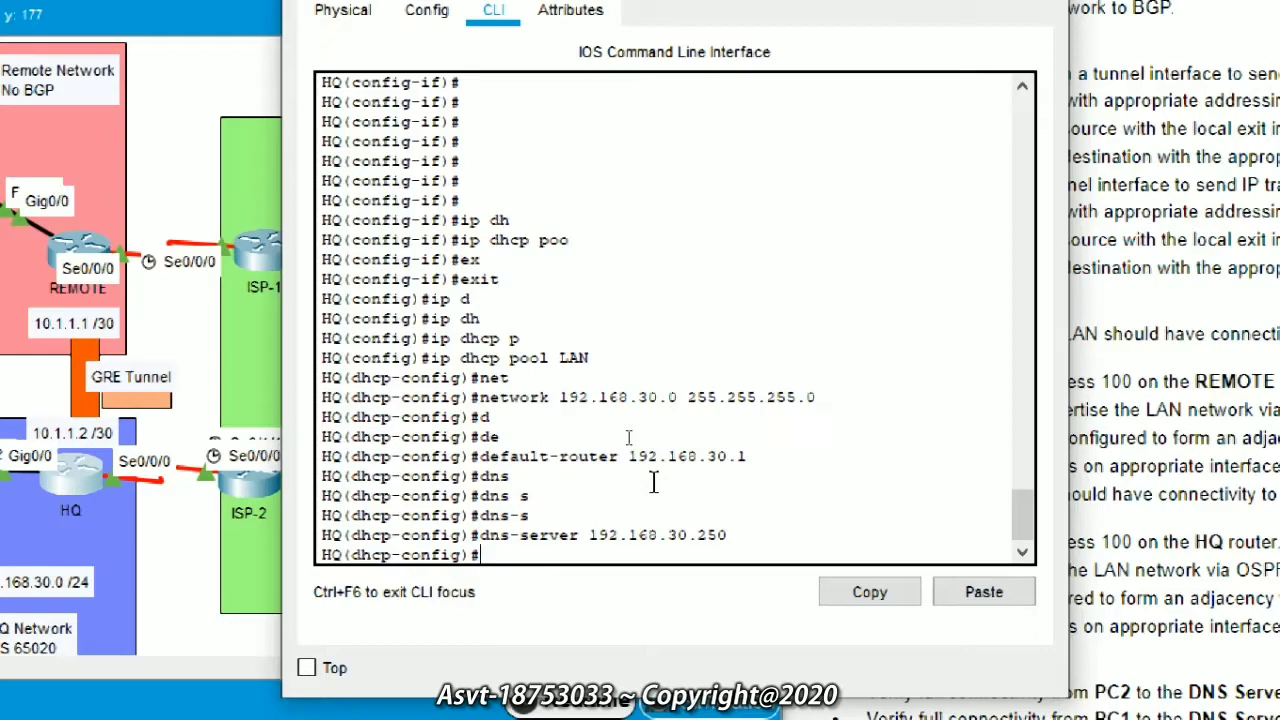
key("Return")
type("ex")
key("Tab")
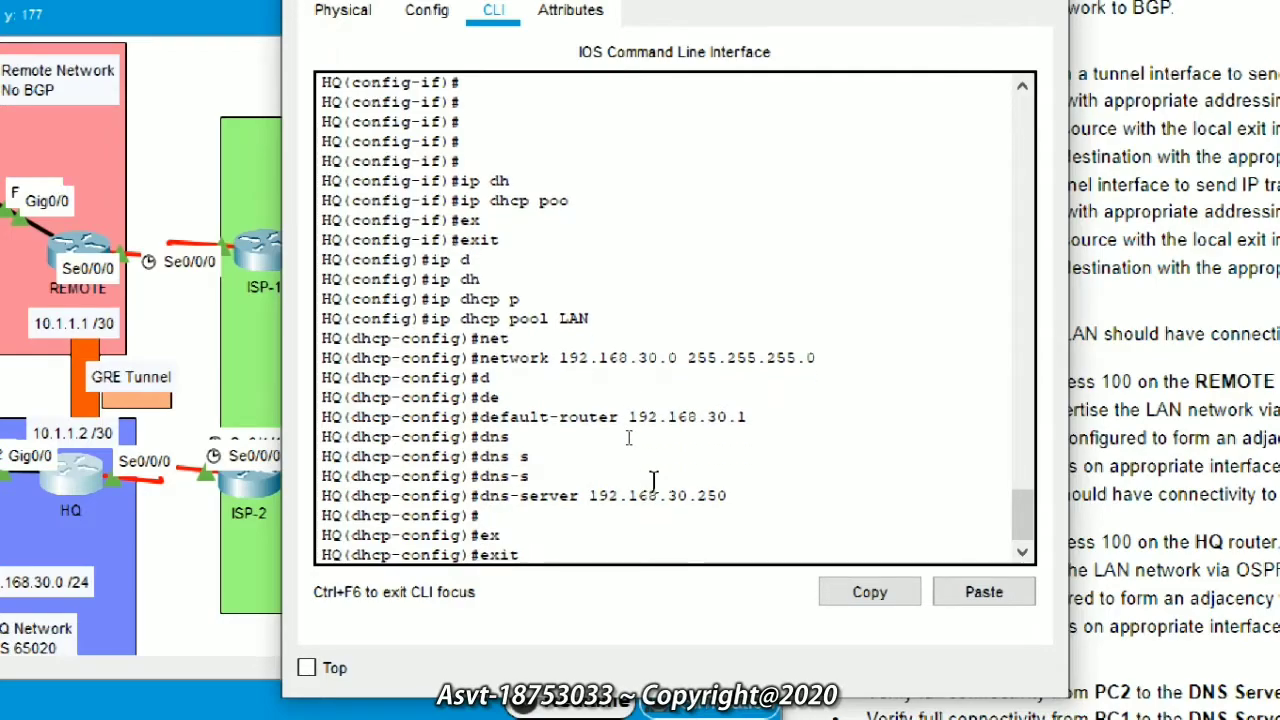
key("Return")
type("interface")
key("Tab")
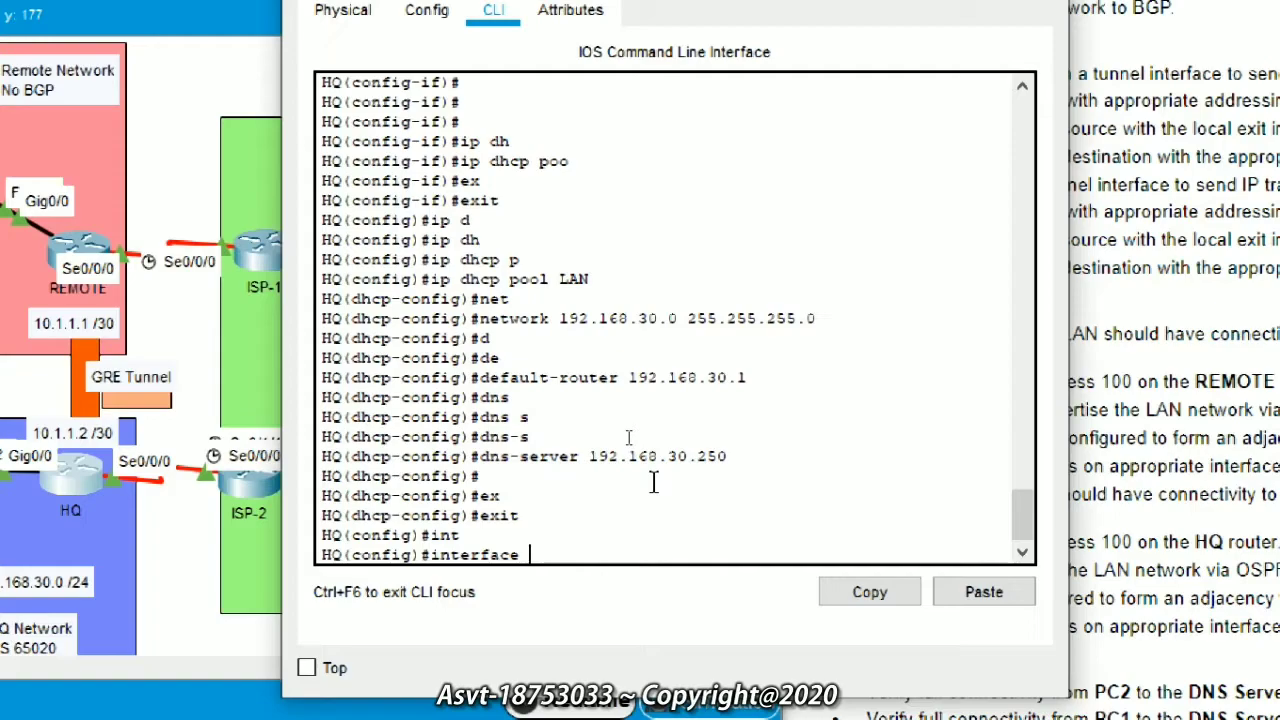
Step: Create interface Tunnel10 on HQ
key("Tab")
type("t")
key("Tab")
type("unnel 10")
key("Return")
Step: Address Tunnel10 as 10.1.1.2 255.255.255.252, correcting the mistyped address
type("ip add")
key("Tab")
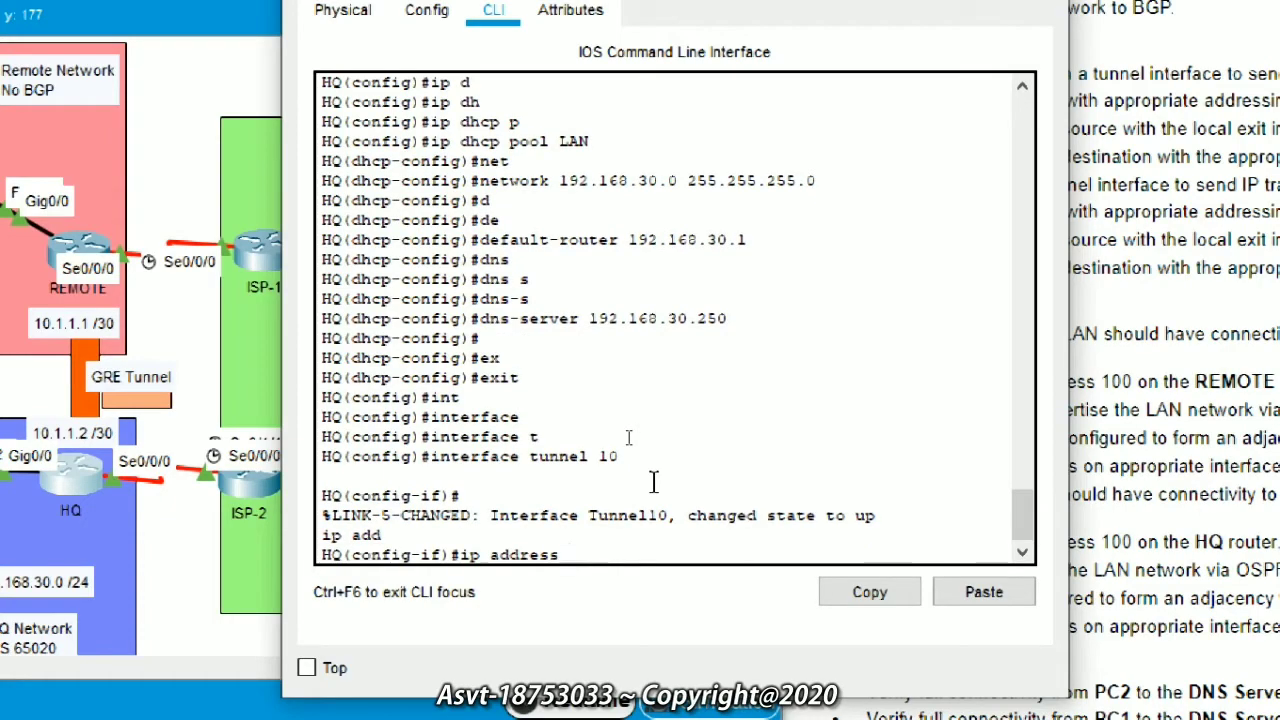
type("10.1")
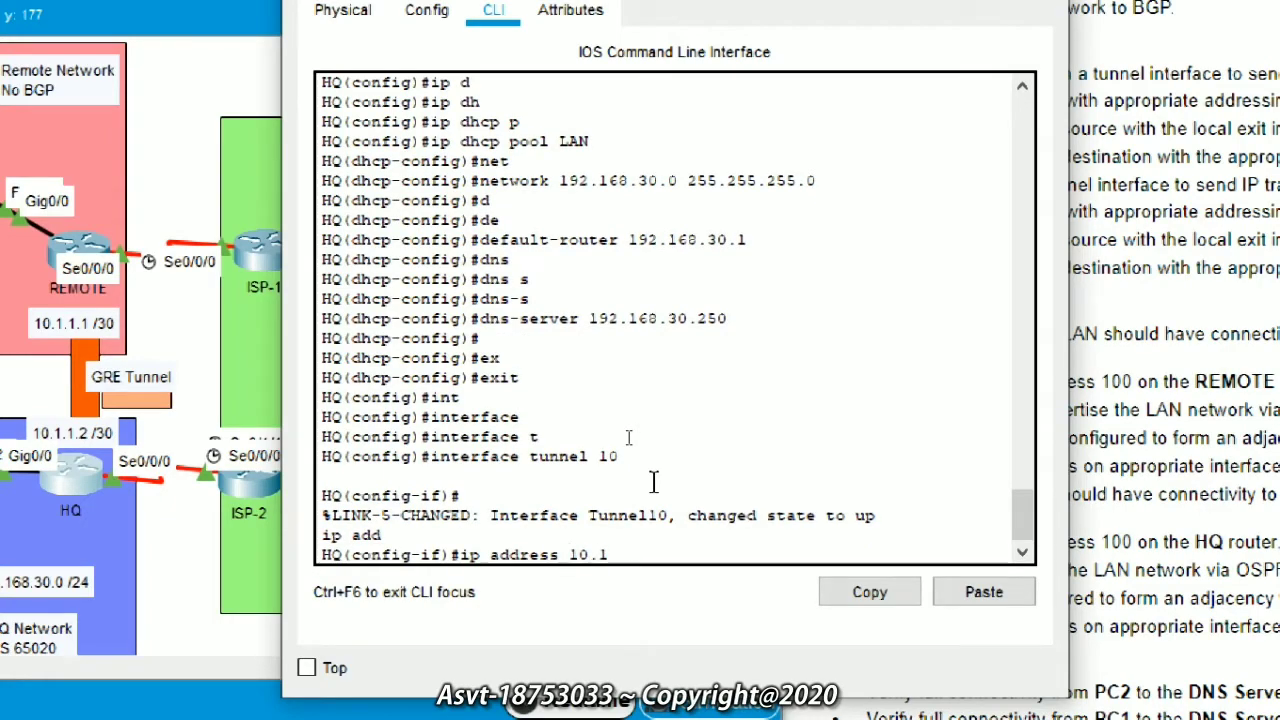
type(".1.2. 255.255.255.252")
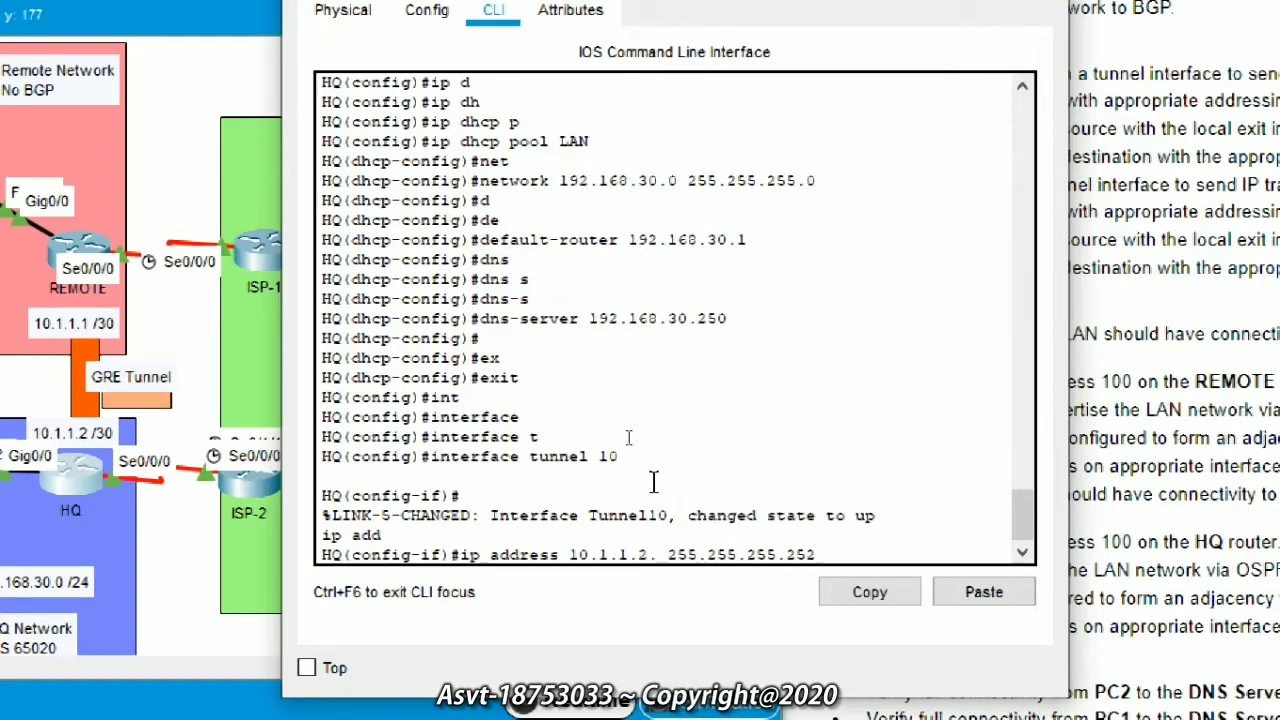
key("Return")
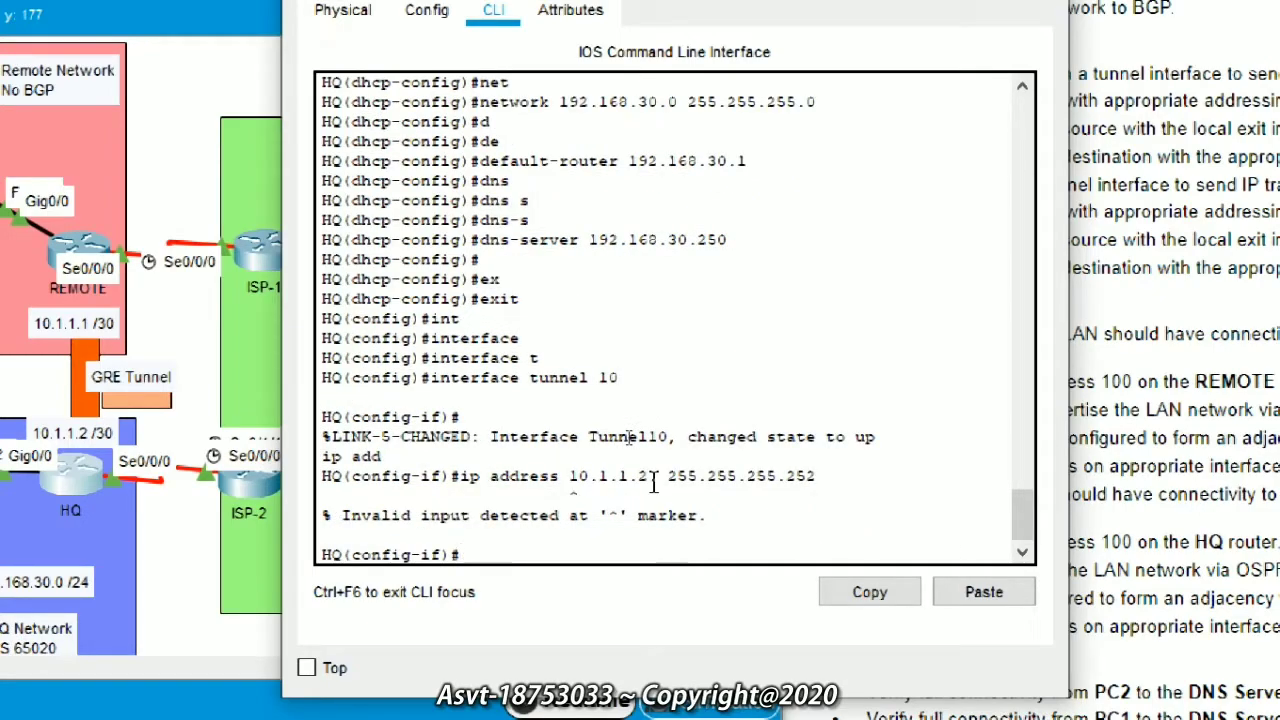
key("Up")
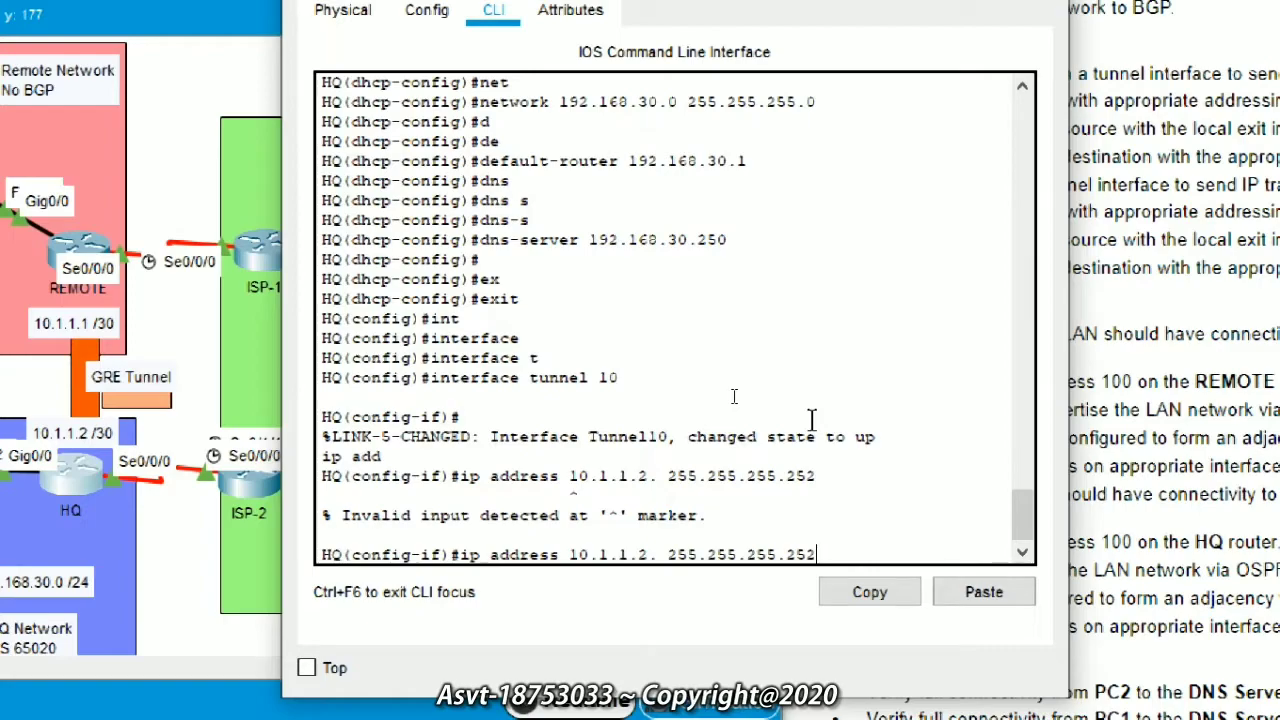
type("\\\\\\\\\\\\\\\\\\\\\\\\")
key("BackSpace")
key("BackSpace")
key("BackSpace")
key("BackSpace")
key("BackSpace")
key("BackSpace")
key("BackSpace")
key("BackSpace")
key("BackSpace")
key("BackSpace")
key("BackSpace")
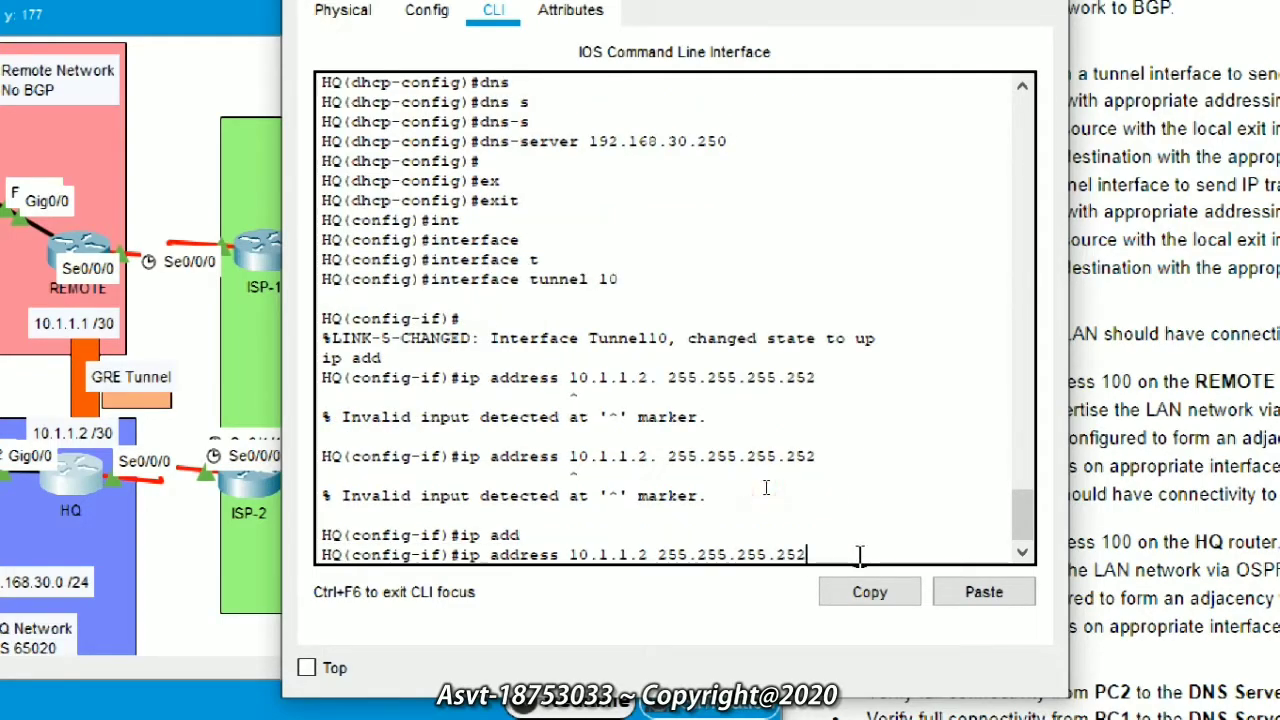
key("Return")
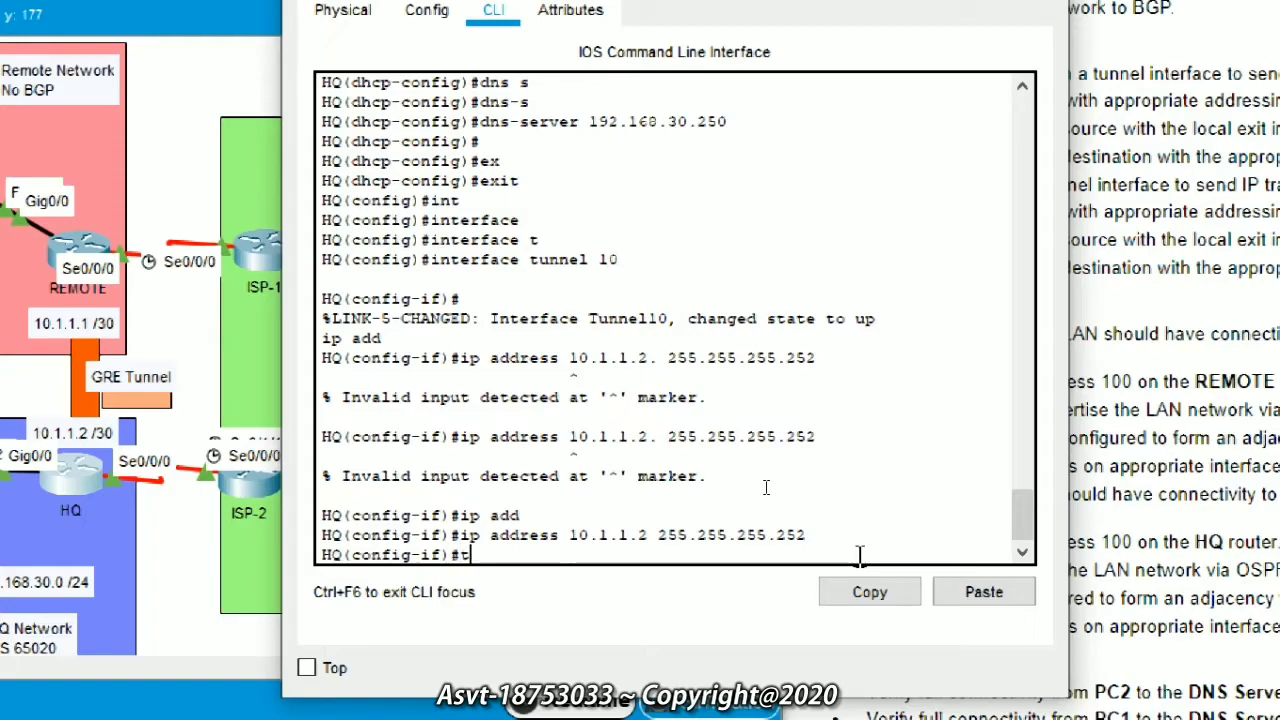
Step: Set the Tunnel10 source to Serial0/0/0
type("tunnel s")
key("Tab")
type("s")
key("Tab")
type("s")
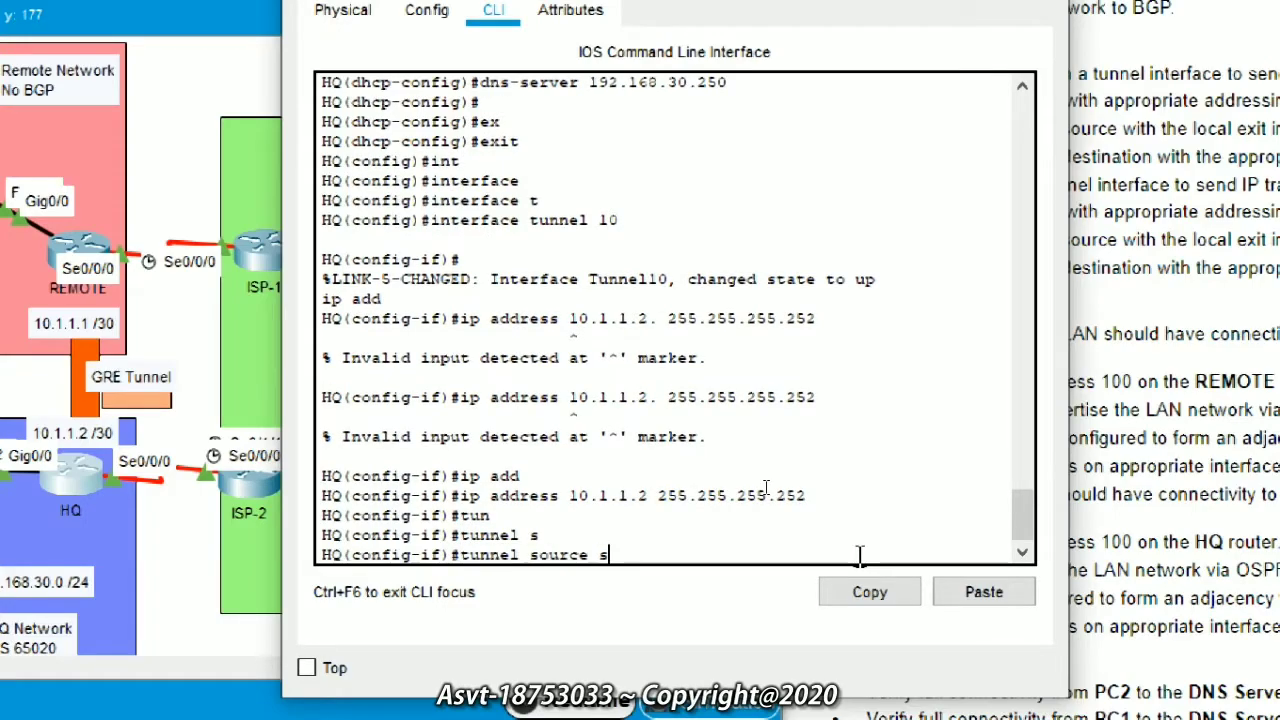
key("Tab")
type("0.")
key("BackSpace")
type("/0/0")
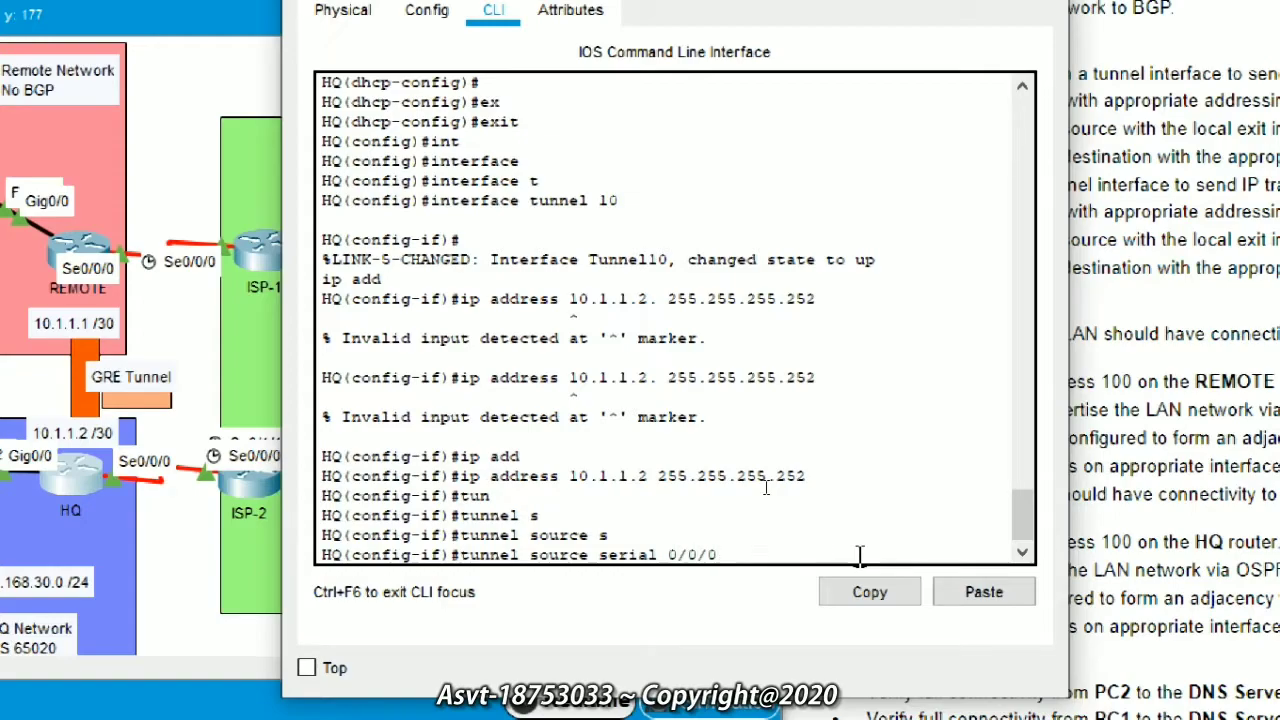
key("Return")
Step: Set the Tunnel10 destination to 209.165.201.2
type("tu")
key("Tab")
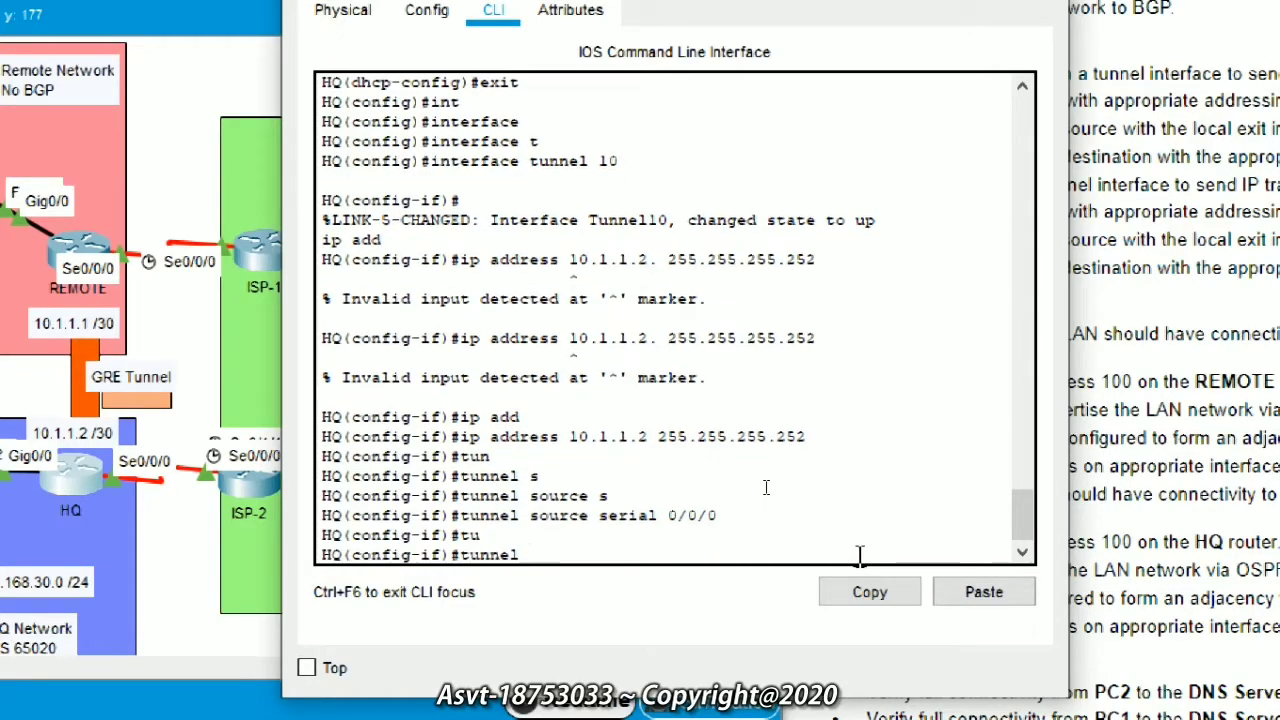
type("d")
key("Tab")
type("20")
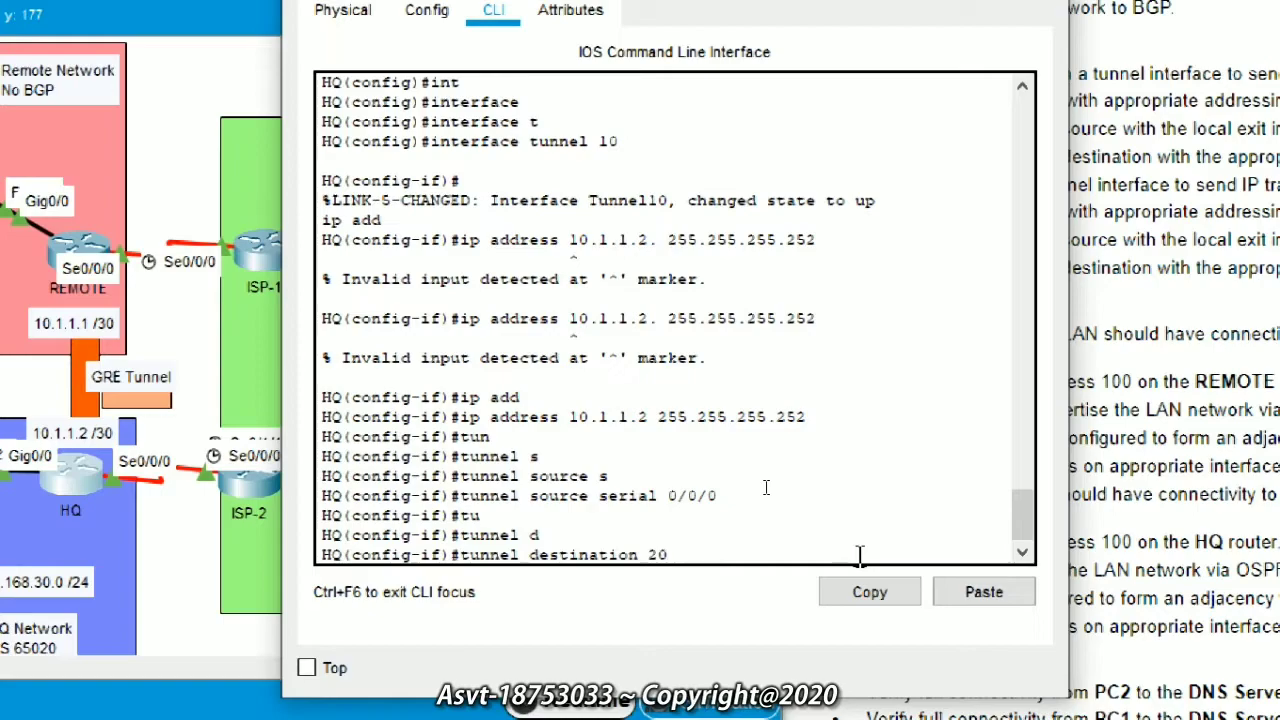
type("9.165.201")
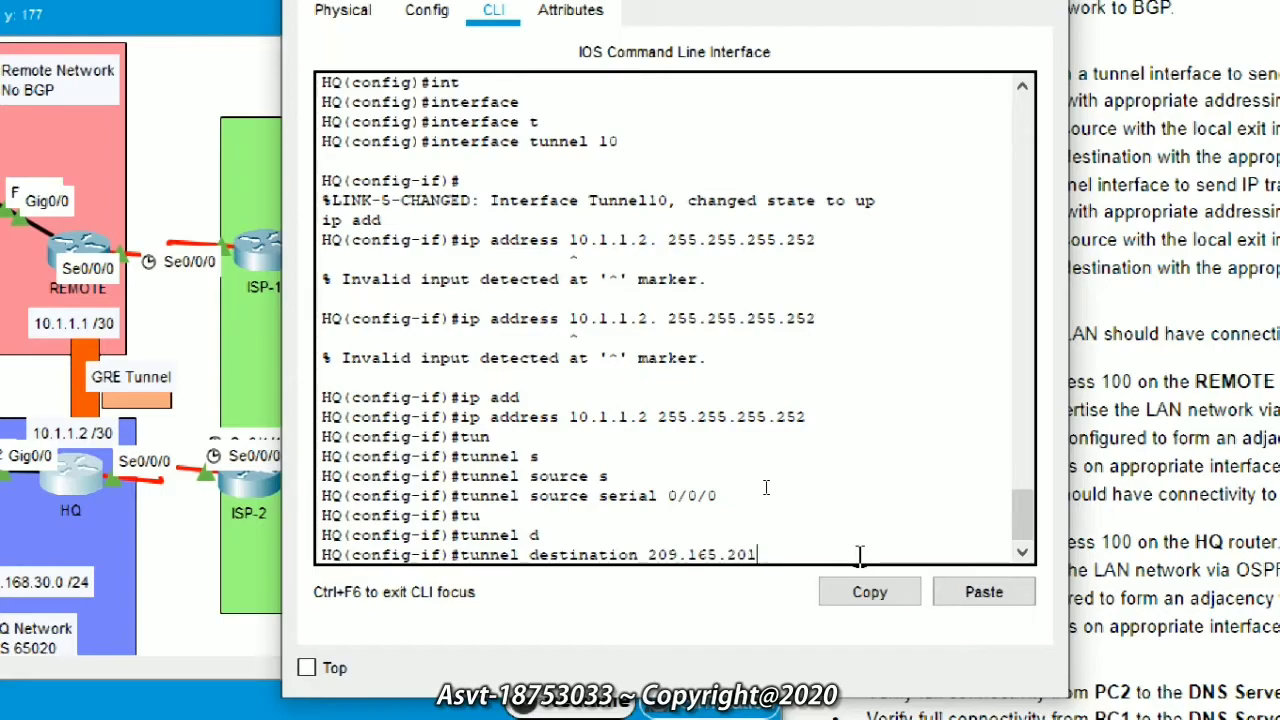
type(".2")
key("Return")
Step: Set the tunnel mode to GRE over IP (tunnel mode gre ip)
type("tunnel")
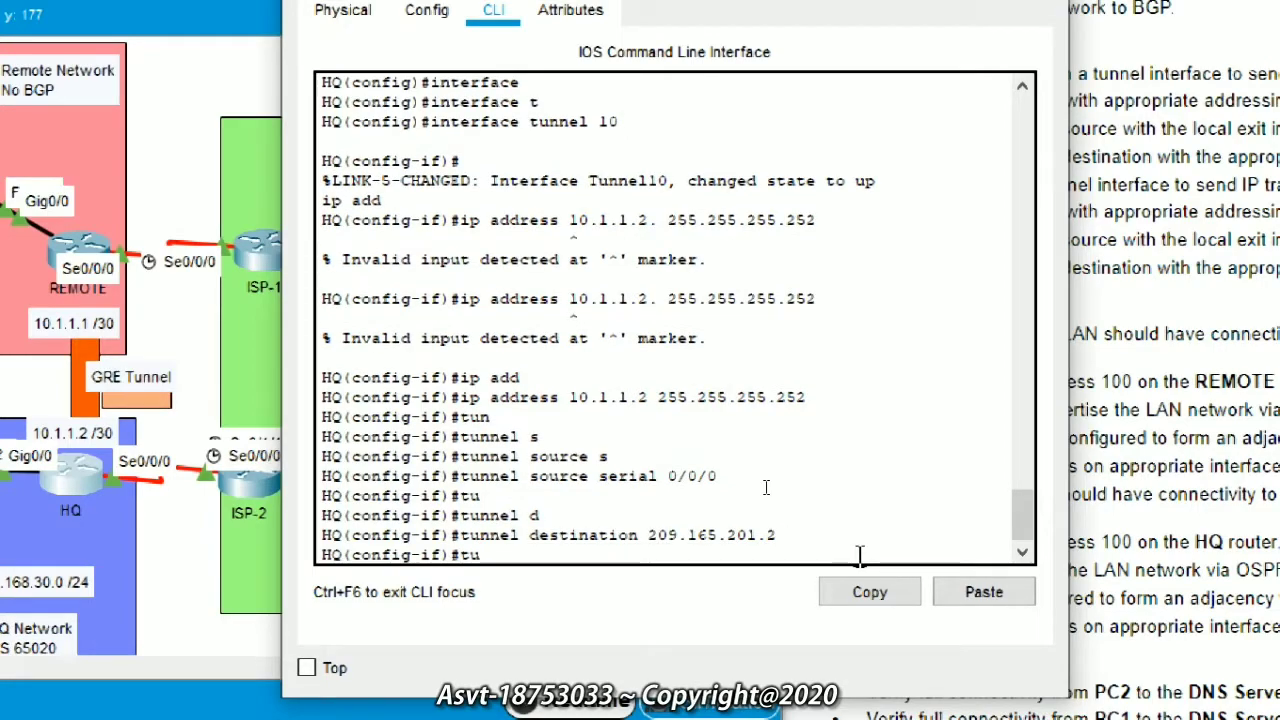
key("Tab")
type("mo")
key("Tab")
type("g")
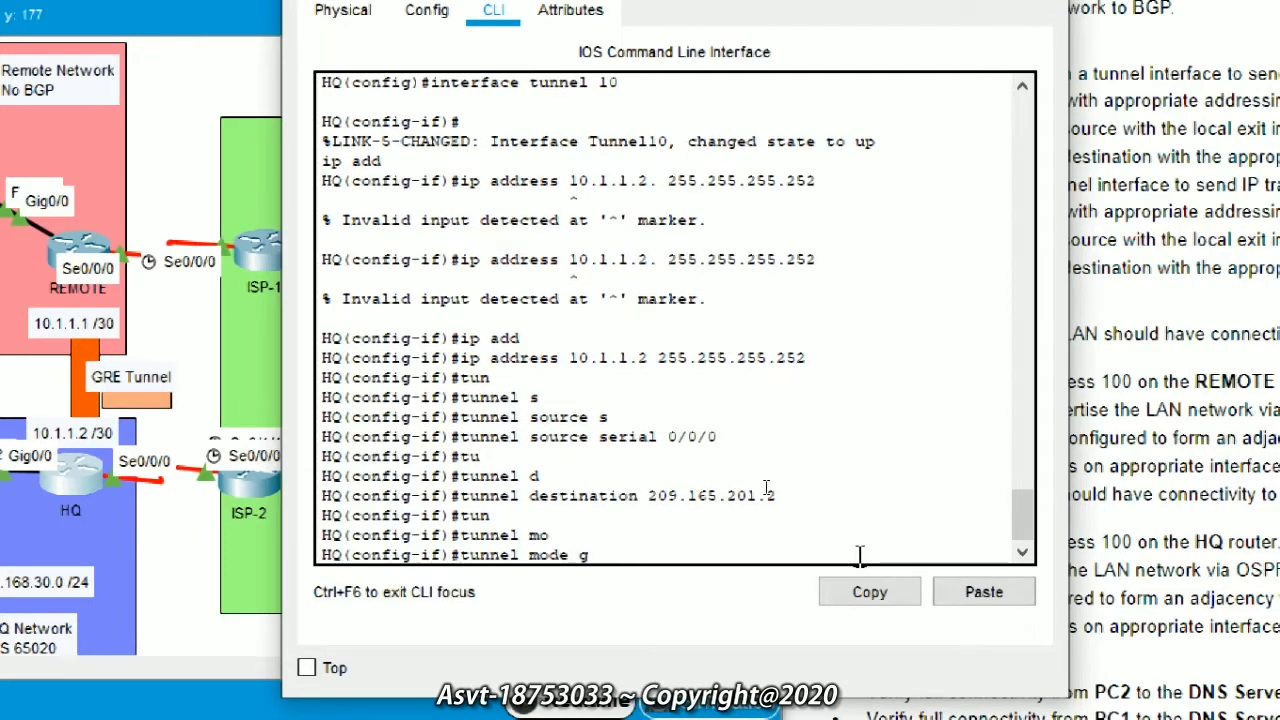
key("Tab")
type("ip")
key("Return")
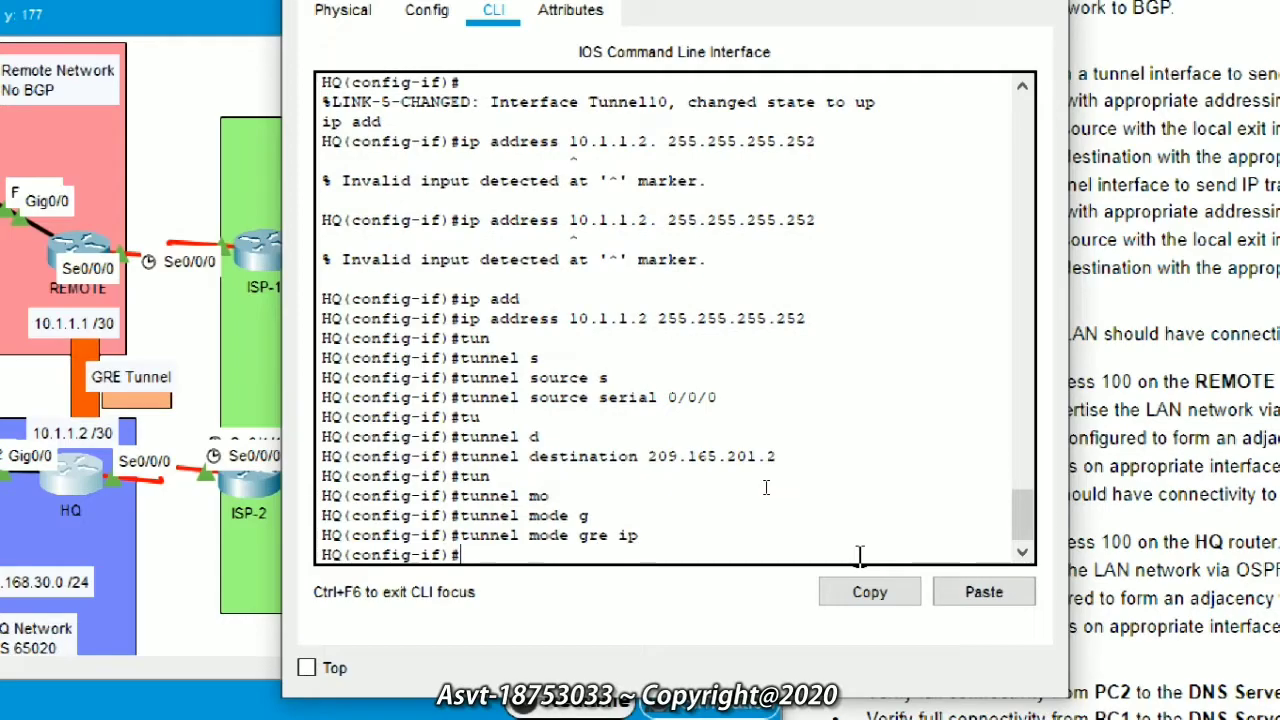
Step: Attempt the router command from the tunnel prompt, then clear the unmatched text
type("e")
key("BackSpace")
type("ro")
key("Tab")
key("BackSpace")
key("BackSpace")
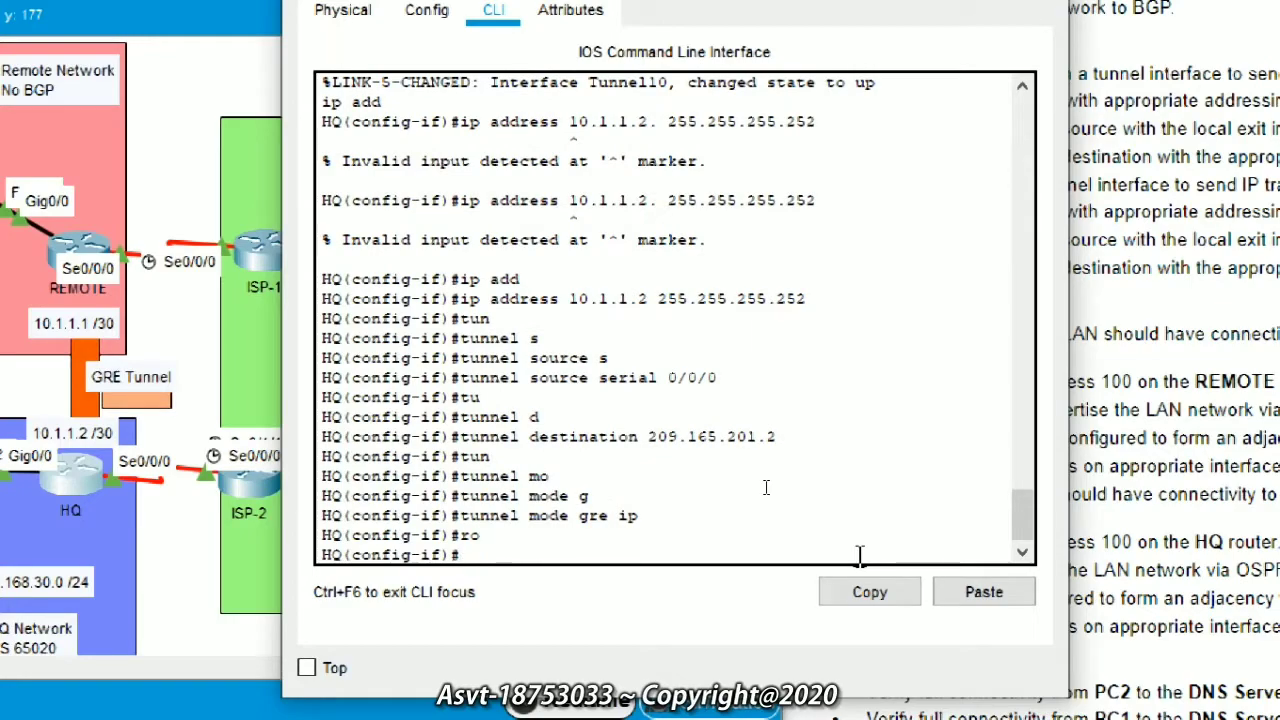
Step: Leave the tunnel interface and start OSPF process 10 with router ospf 10
type("ex")
key("Tab")
key("Return")
type("rou")
key("Tab")
type("os")
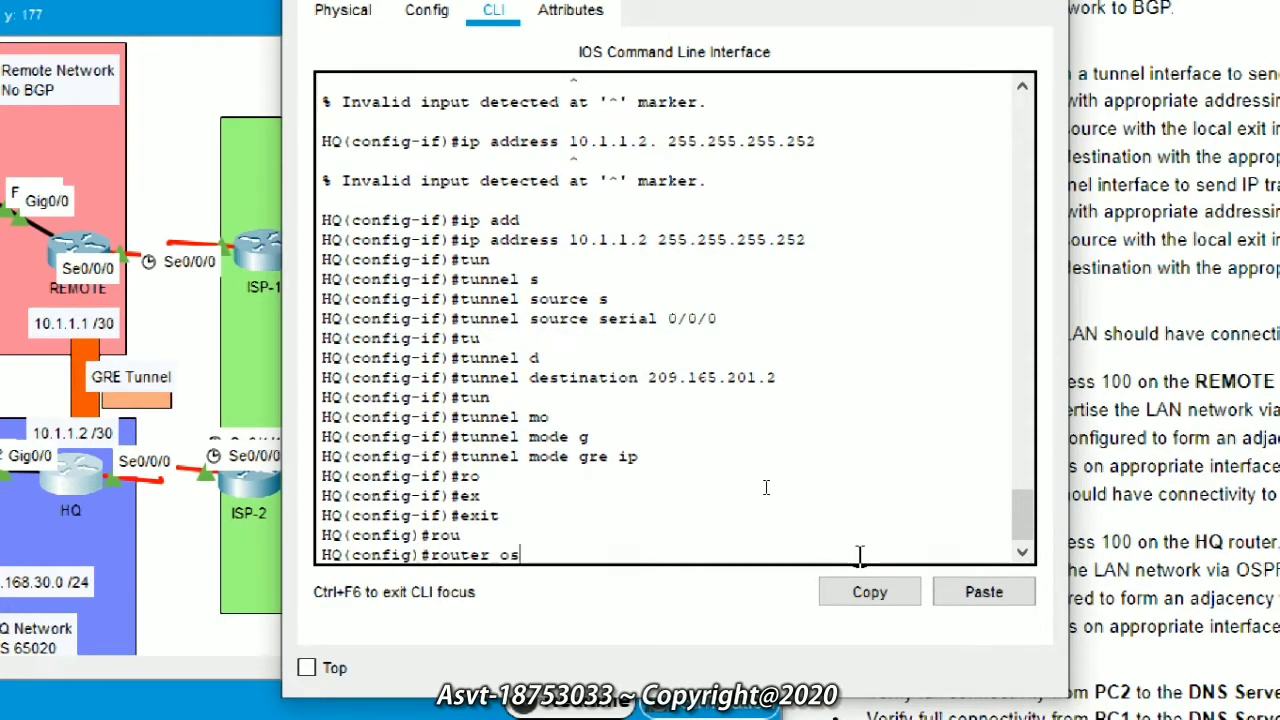
key("Tab")
type("10 1")
key("BackSpace")
key("BackSpace")
key("Return")
Step: Enable log-adjacency-changes and make GigabitEthernet0/0 a passive OSPF interface
type("1")
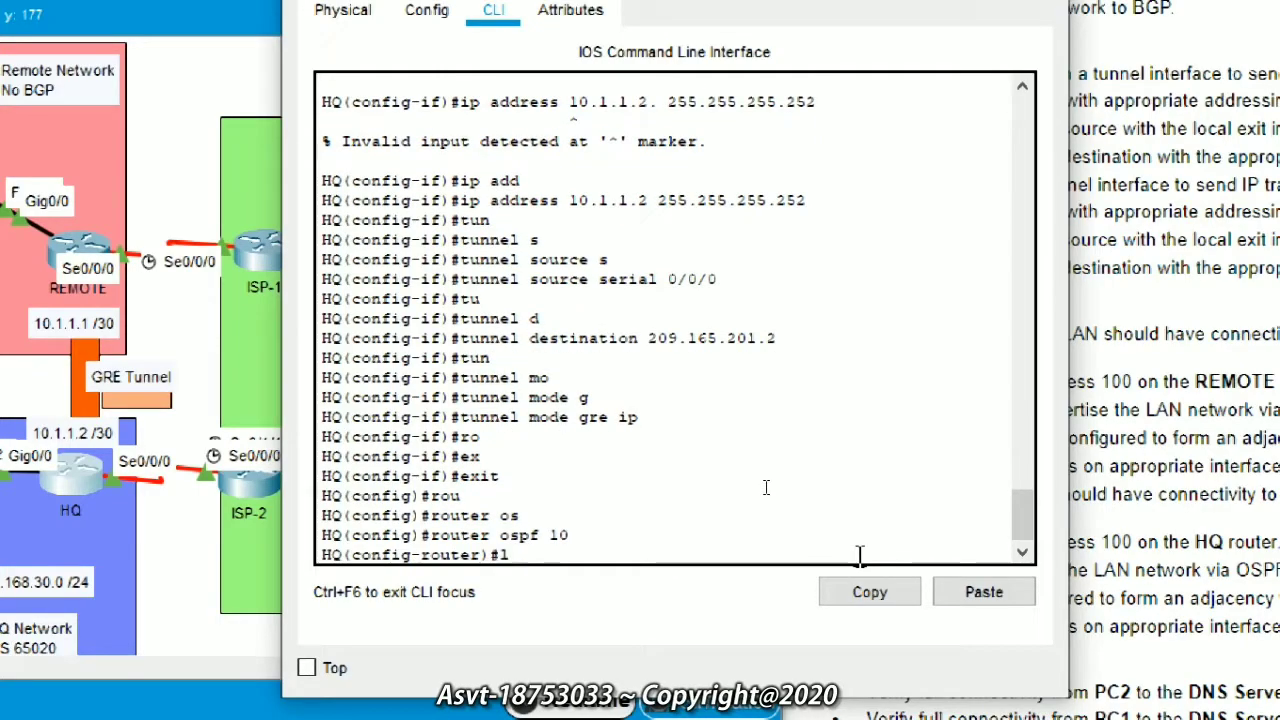
type("og")
key("Tab")
key("Return")
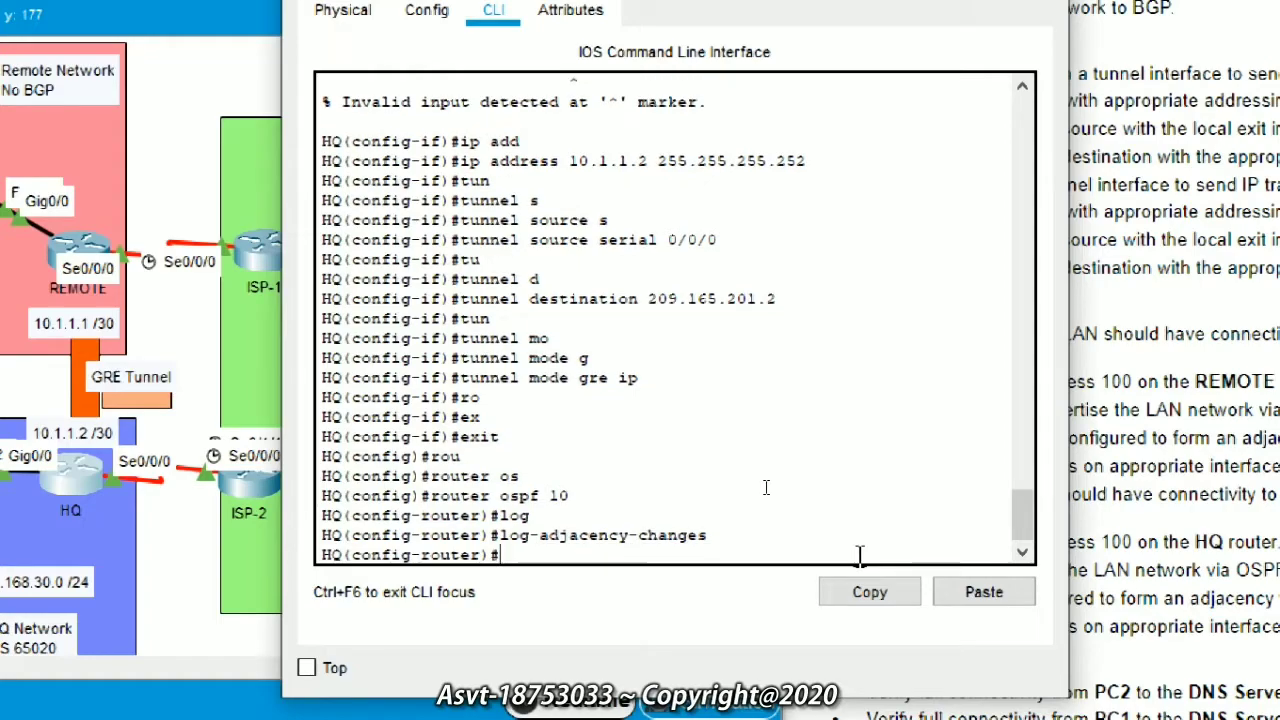
type("pas")
key("Tab")
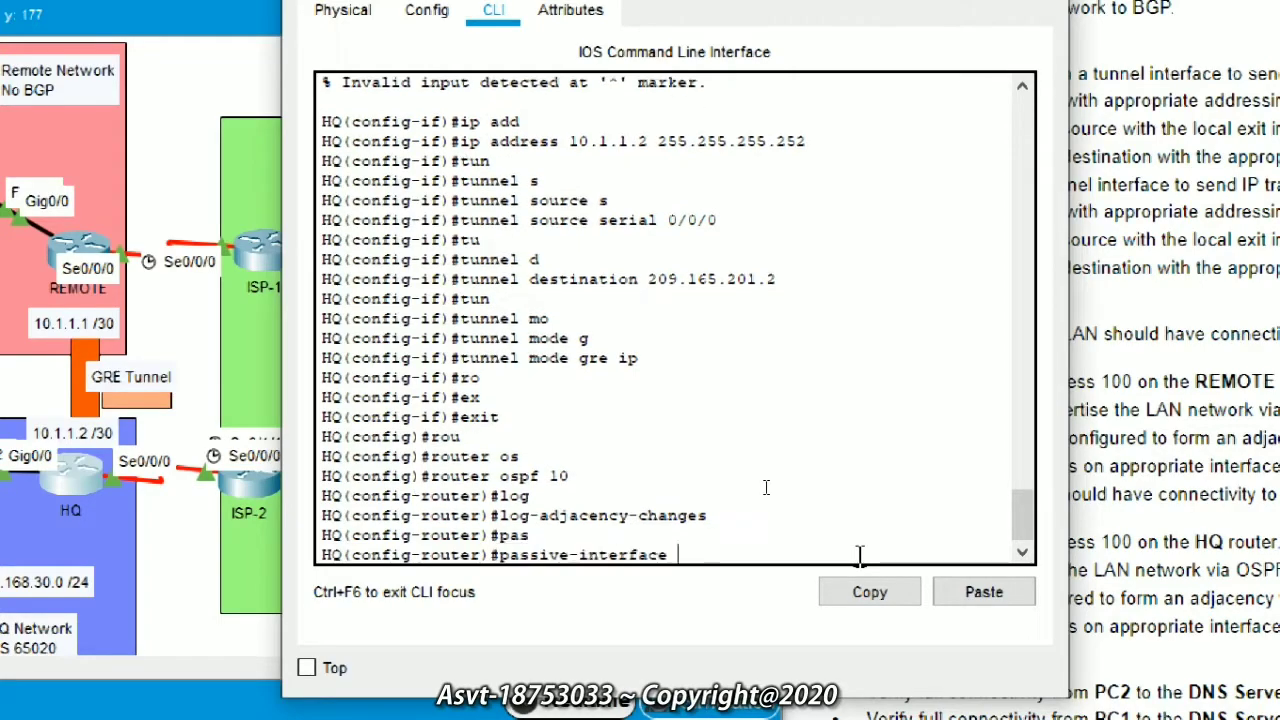
type("g")
key("Tab")
type("0/0")
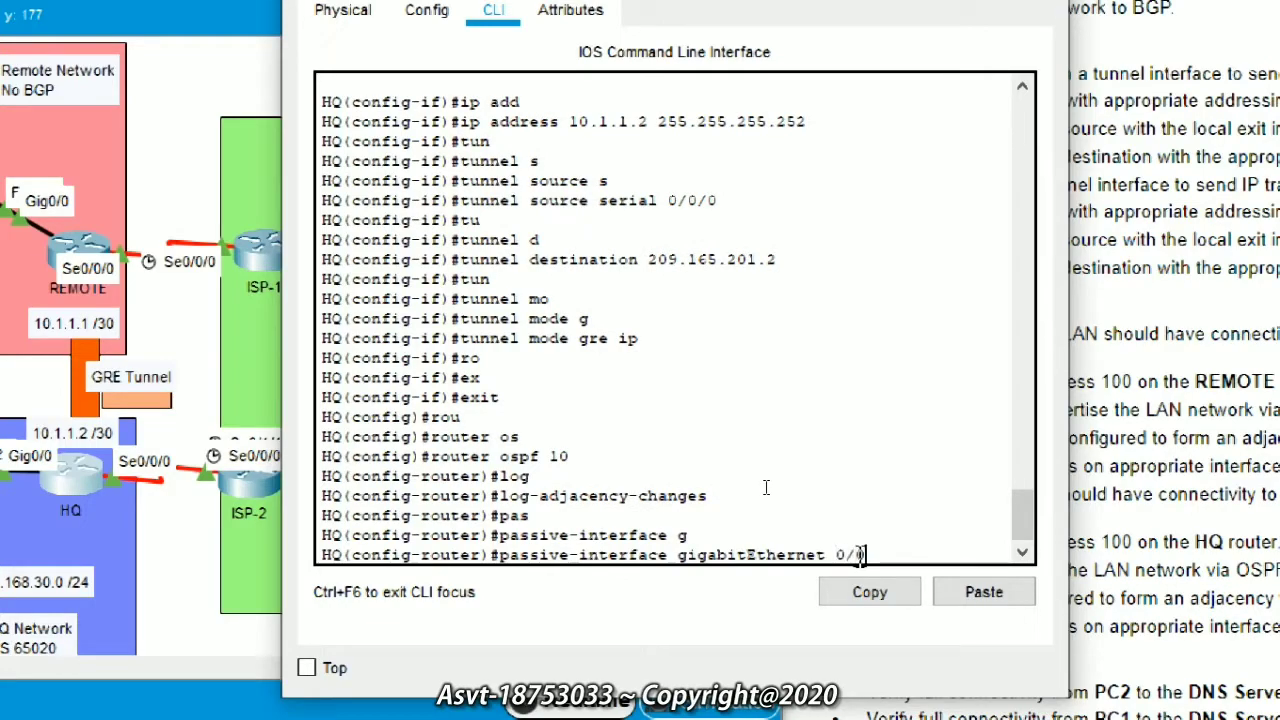
key("Return")
Step: Advertise 192.168.30.0 0.0.0.255 in OSPF area 0
type("net")
key("Tab")
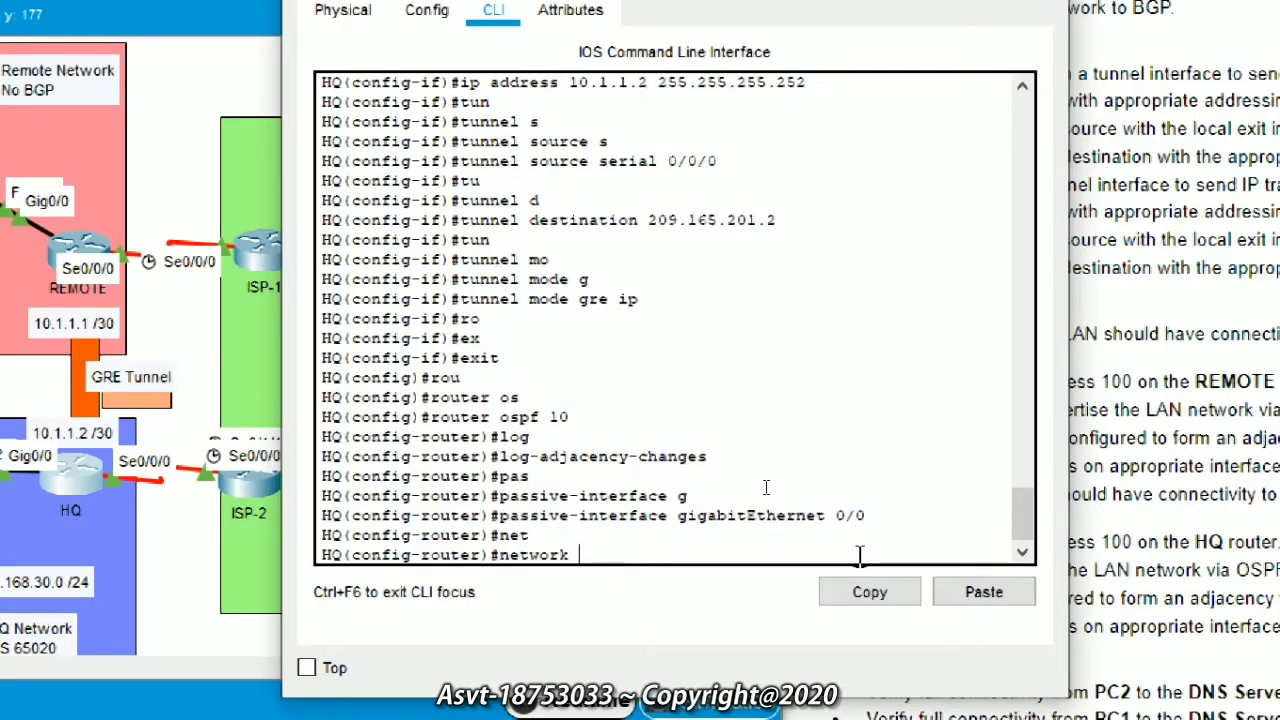
type("192.168.30.1")
key("BackSpace")
type("0")
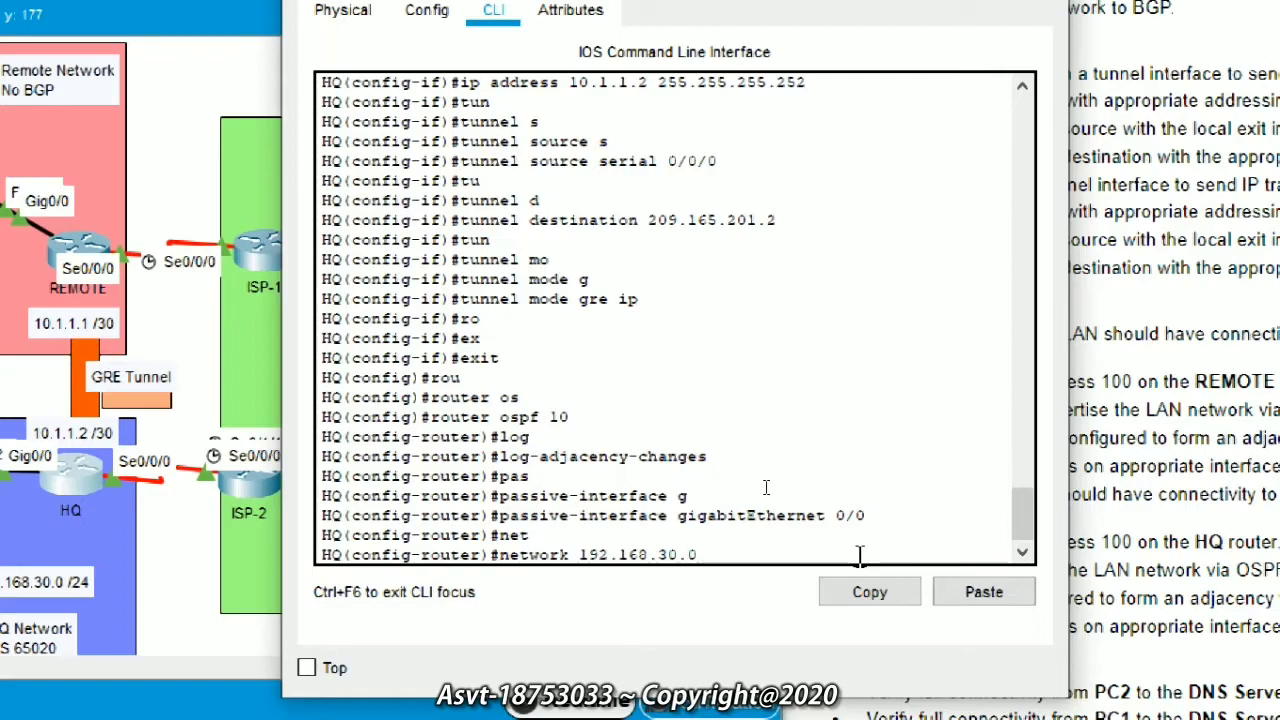
type(" 0.0.0.255 ar")
key("Tab")
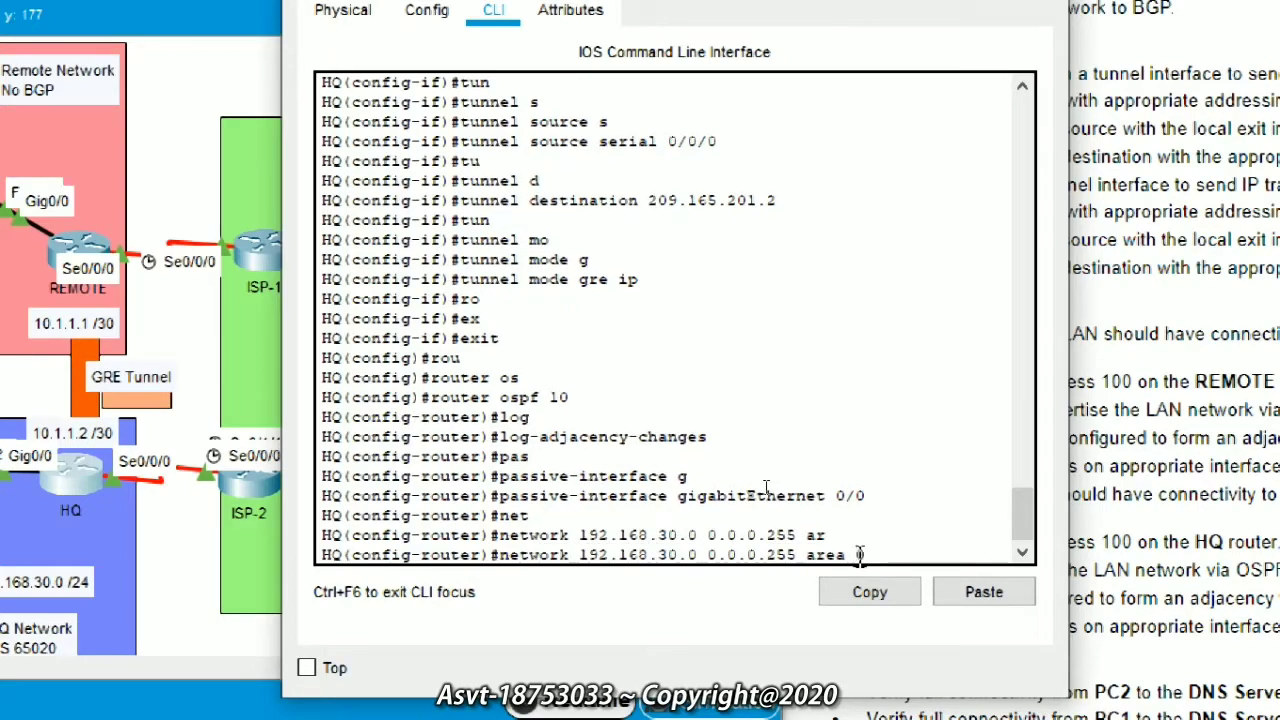
type("0")
key("Return")
Step: Advertise 10.1.1.0 0.0.0.3 in area 0 and return to global configuration
type("net")
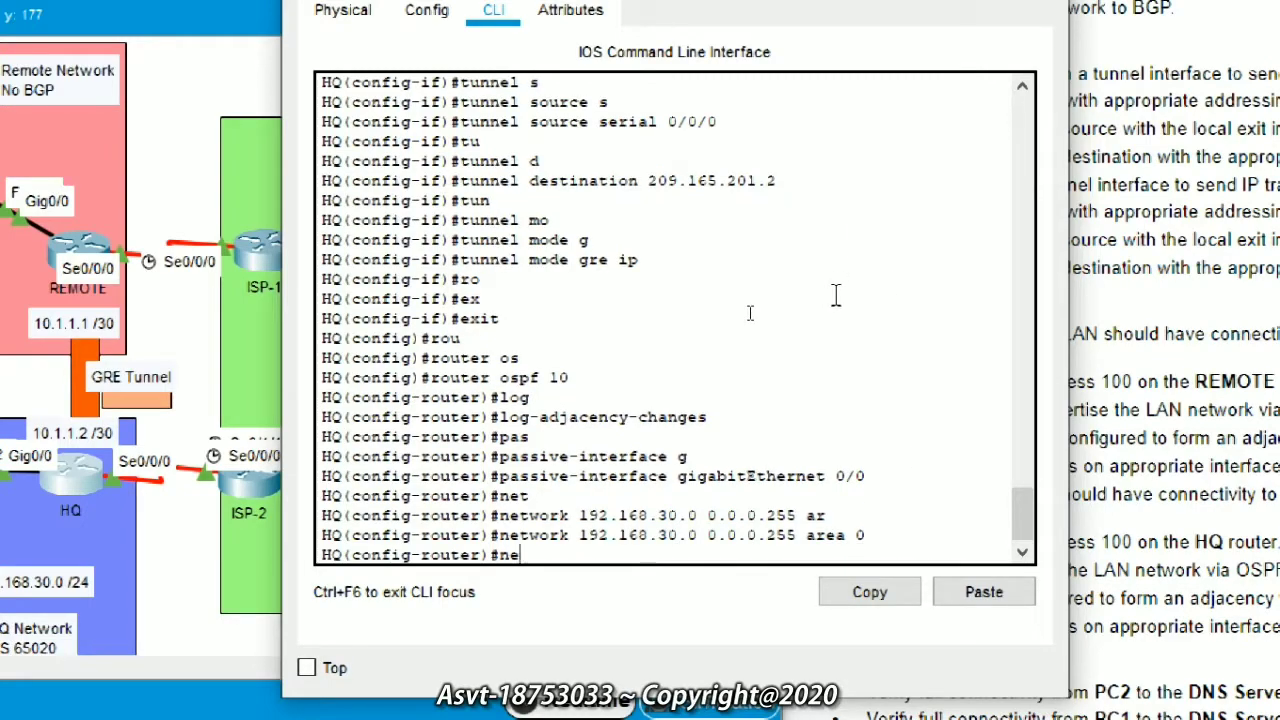
key("Tab")
type("10.")
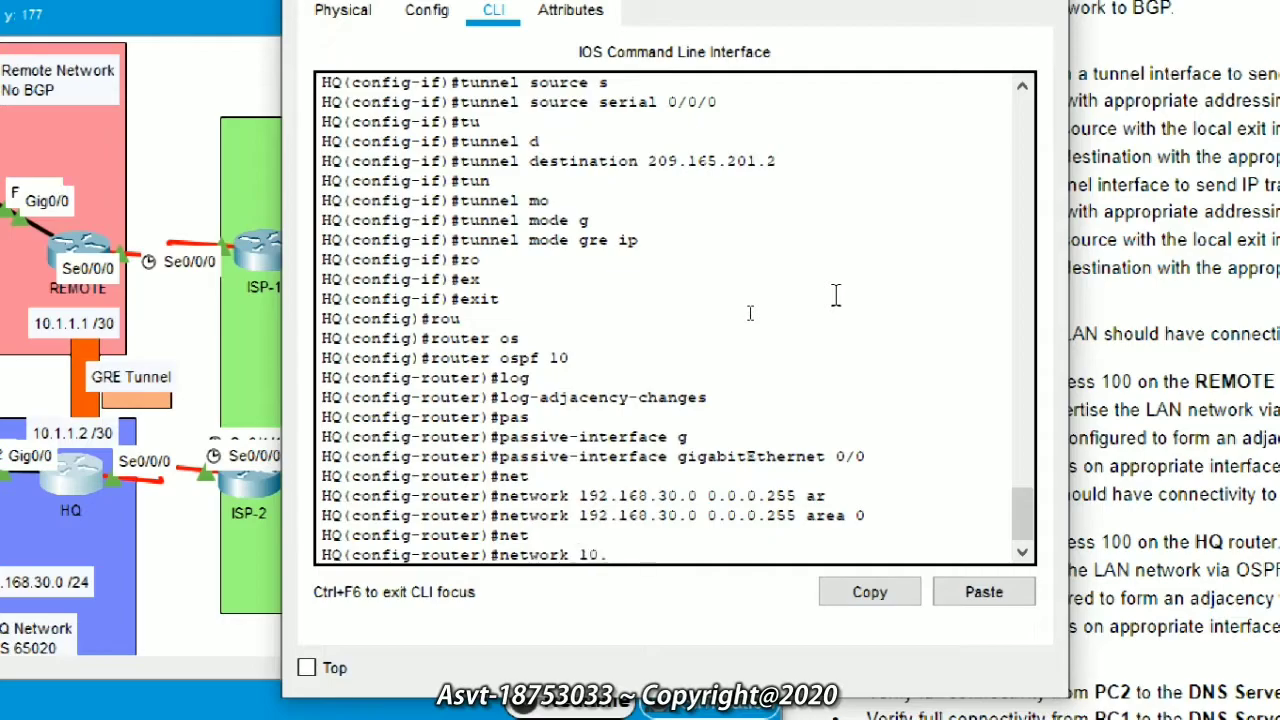
type("1.1.0 0.0.0.3 ar")
key("Tab")
type("0")
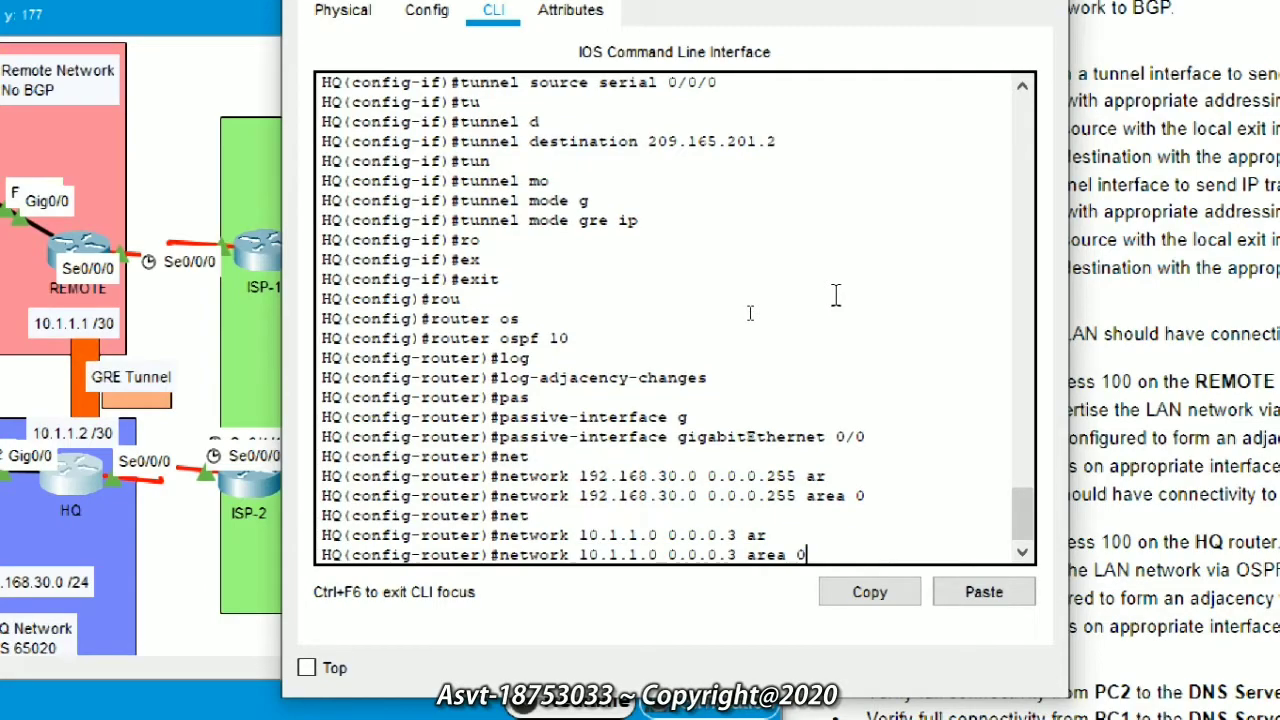
key("Return")
type("ex")
key("Tab")
key("Return")
Step: Start BGP with router bgp 65020
type("rout")
key("Tab")
type("bg")
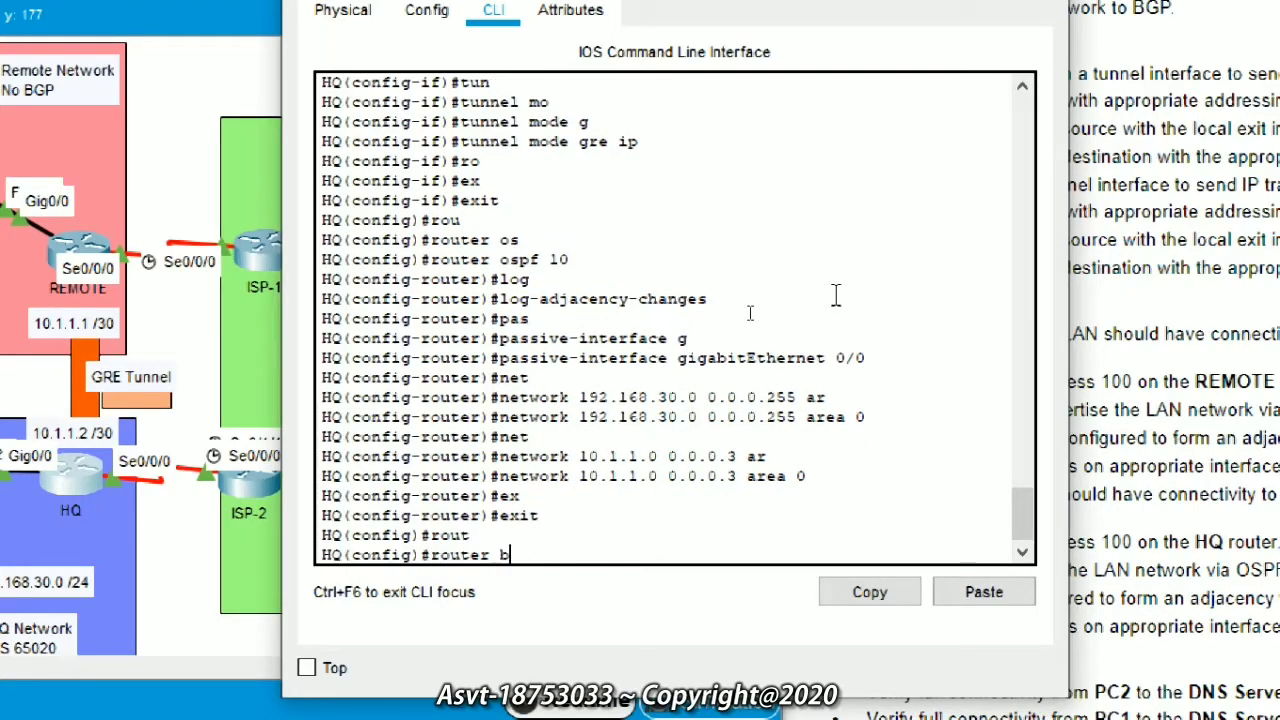
key("BackSpace")
key("BackSpace")
type("B")
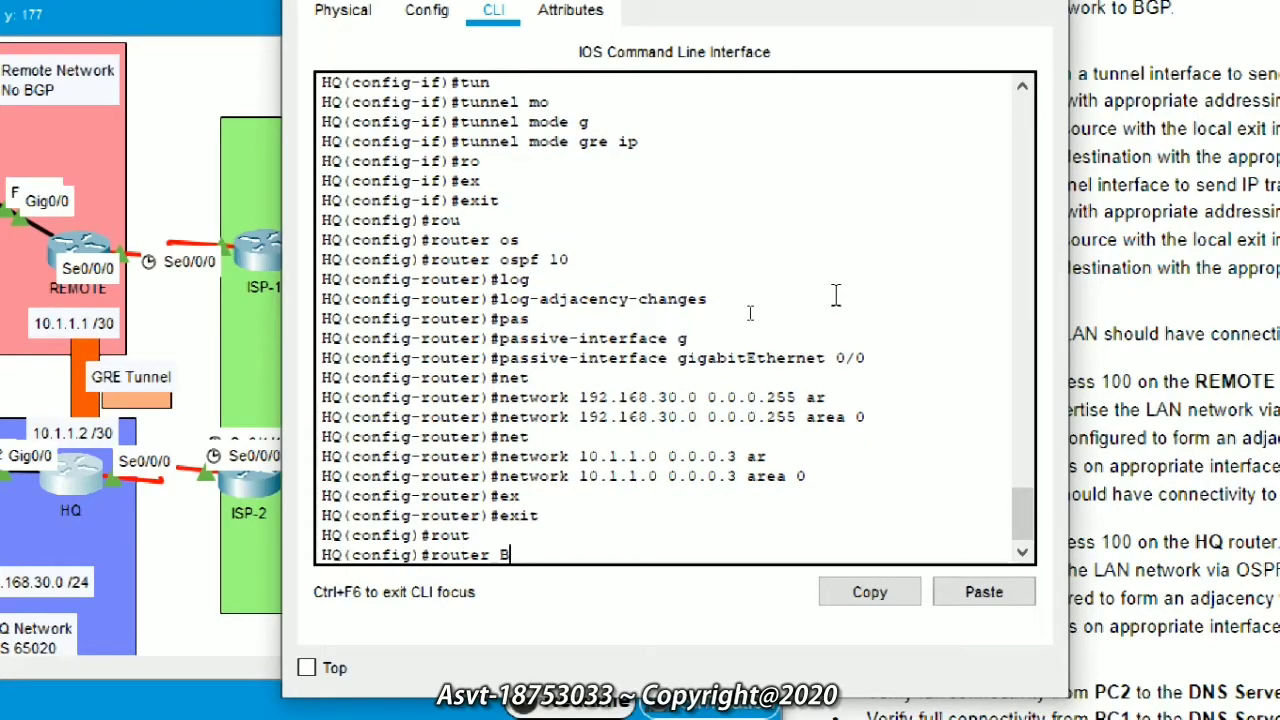
key("BackSpace")
type("bgp 65020")
key("Return")
Step: Enable bgp log-neighbor-changes and turn off synchronization
type("bg")
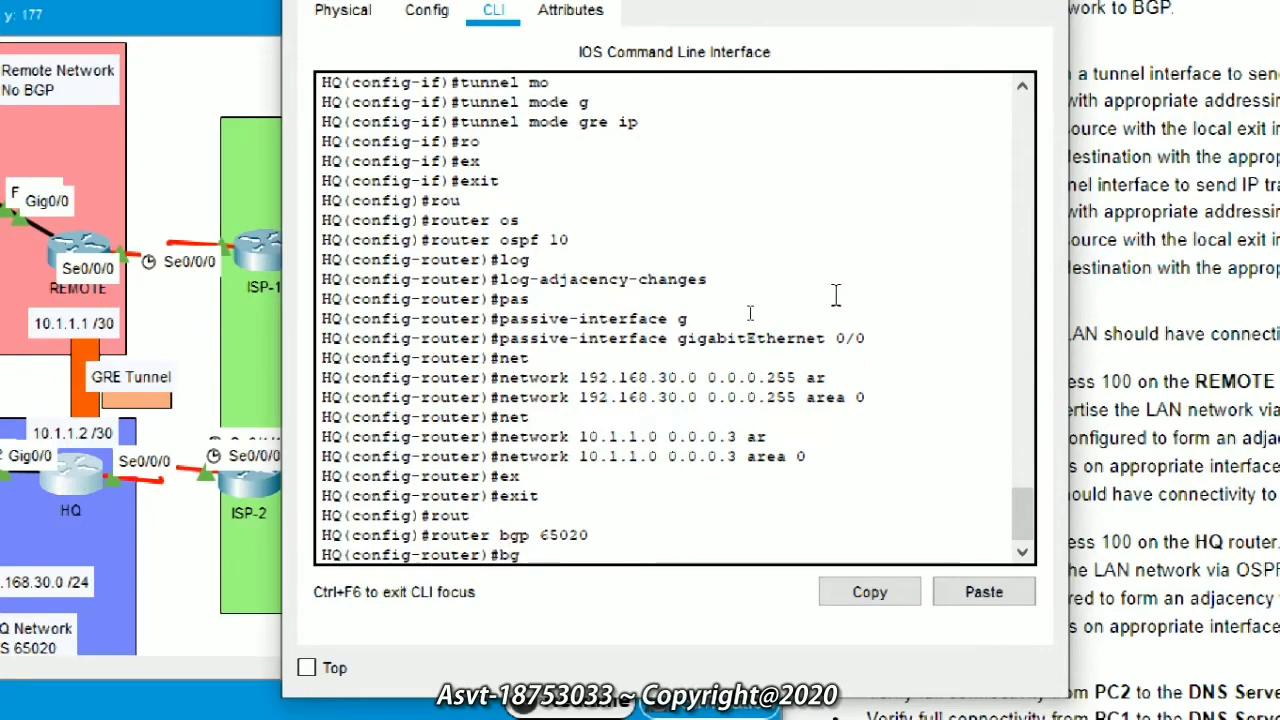
key("Tab")
type("l")
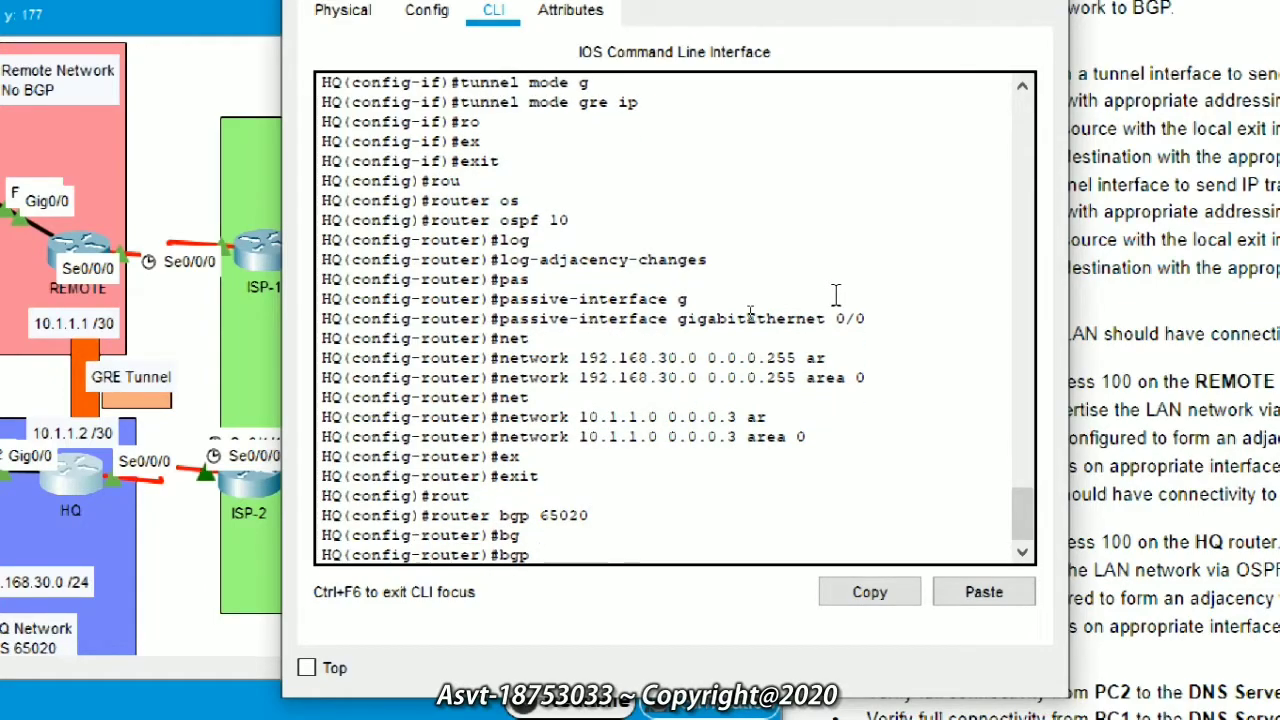
key("Tab")
key("Return")
type("no s")
key("Tab")
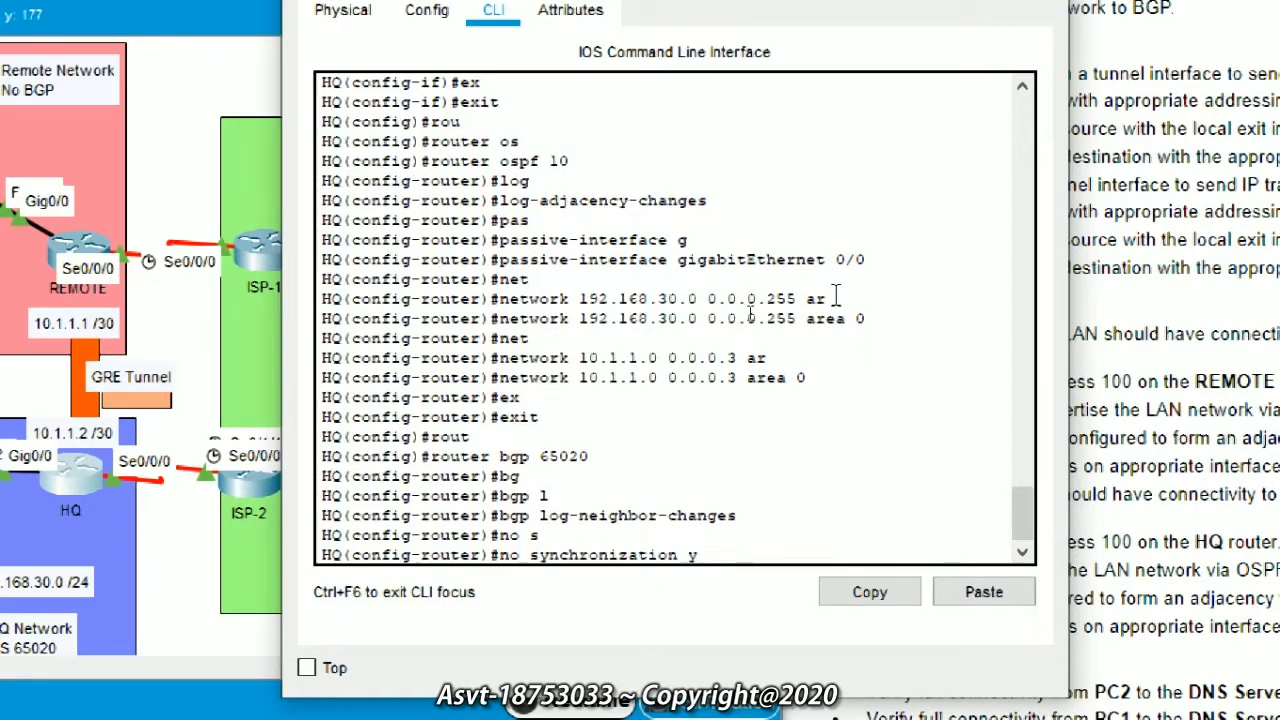
key("Return")
Step: Add neighbor 209.165.201.17 with remote-as 65535
type("ne")
key("Tab")
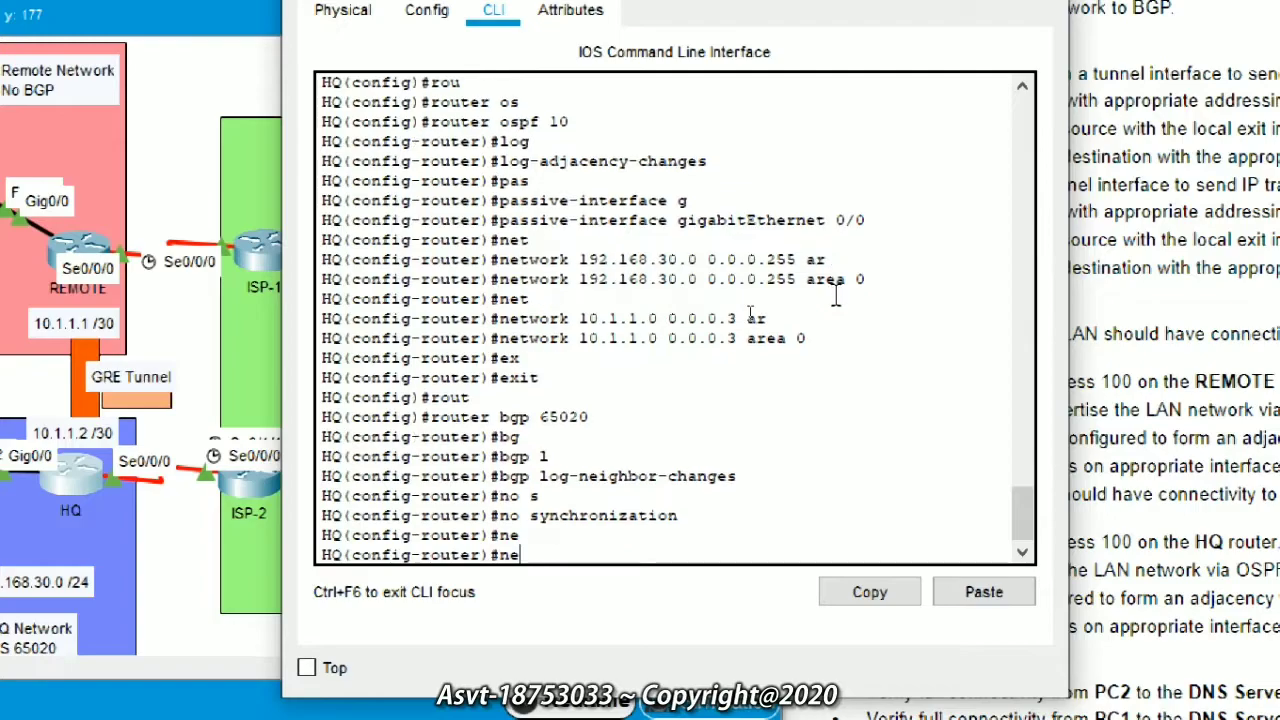
type("i")
key("Tab")
type("20")
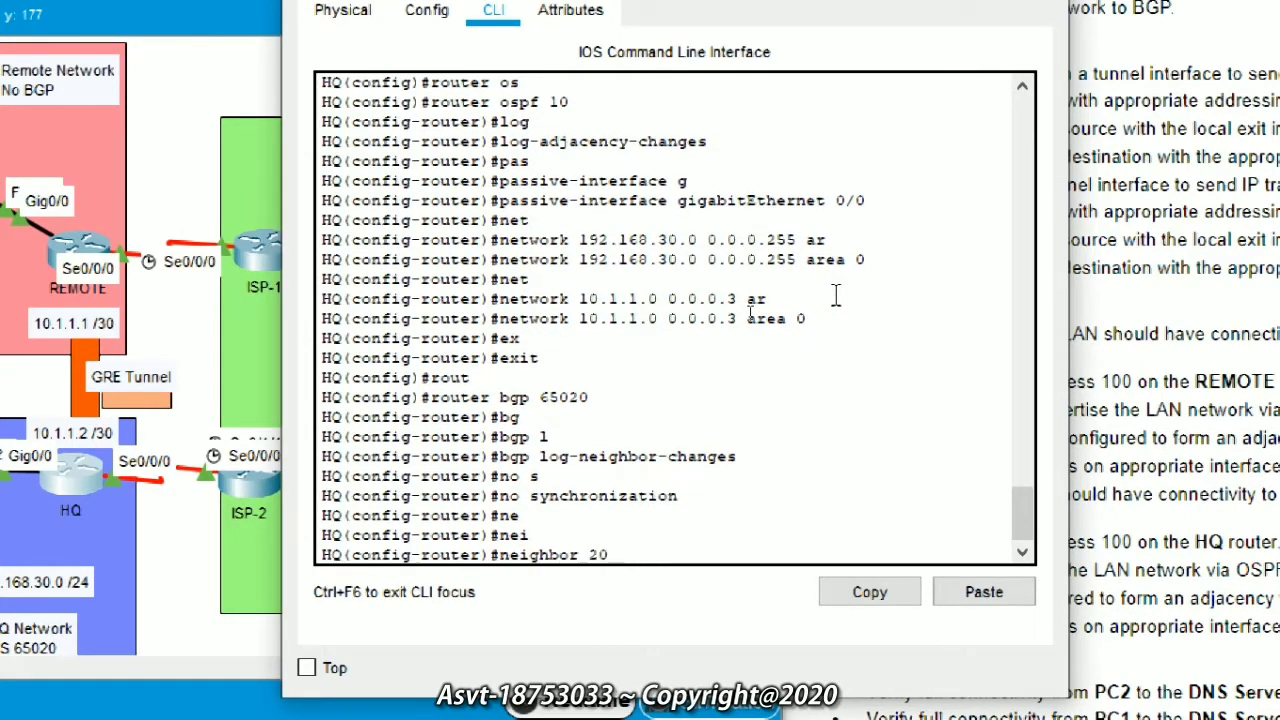
type("9.1")
type("65")
type(".201.")
type("17")
type(" r")
key("Tab")
type("emote-as ")
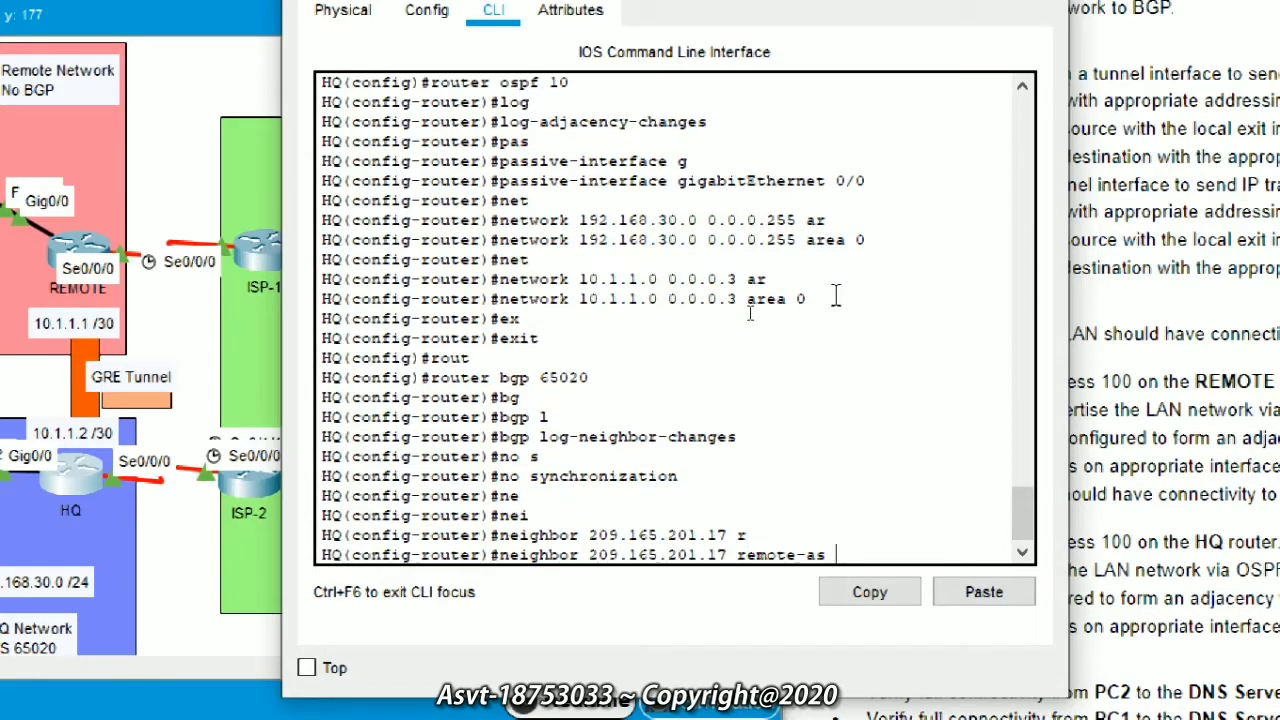
type("65535")
key("Return")
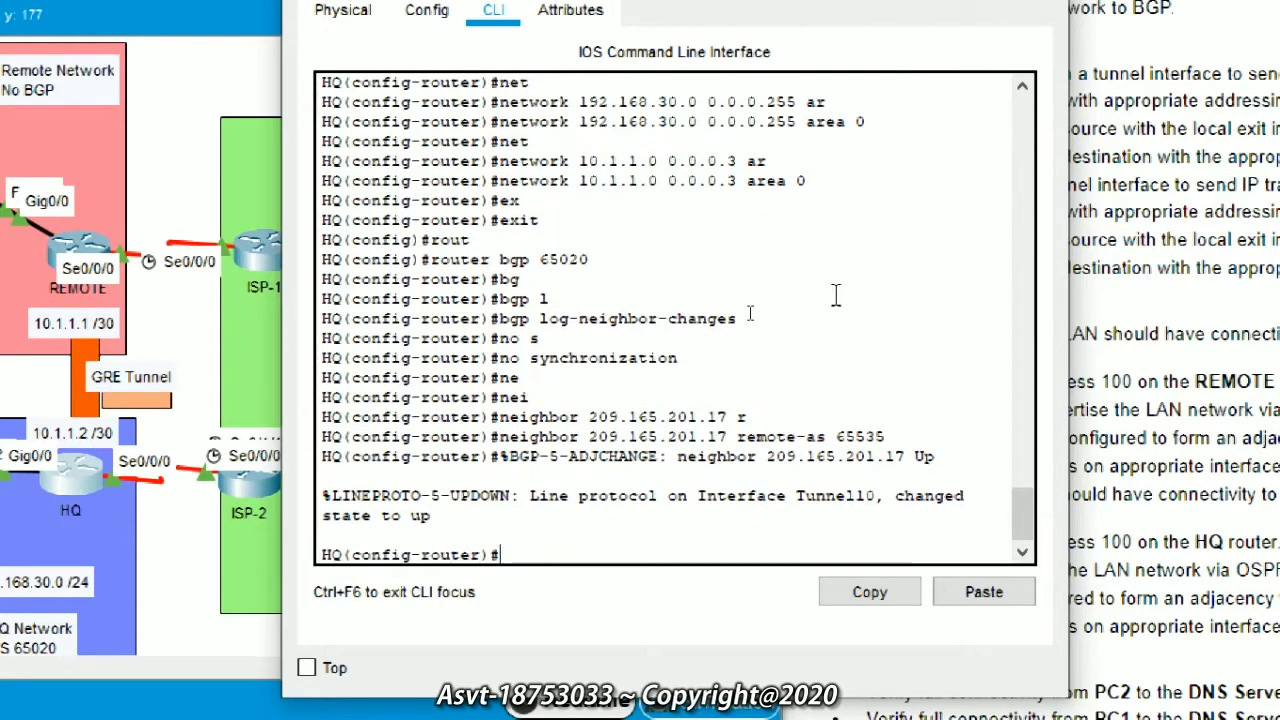
Step: Advertise the 192.168.30.0 HQ LAN with a BGP network statement
type("ne")
key("Tab")
type("t")
key("Tab")
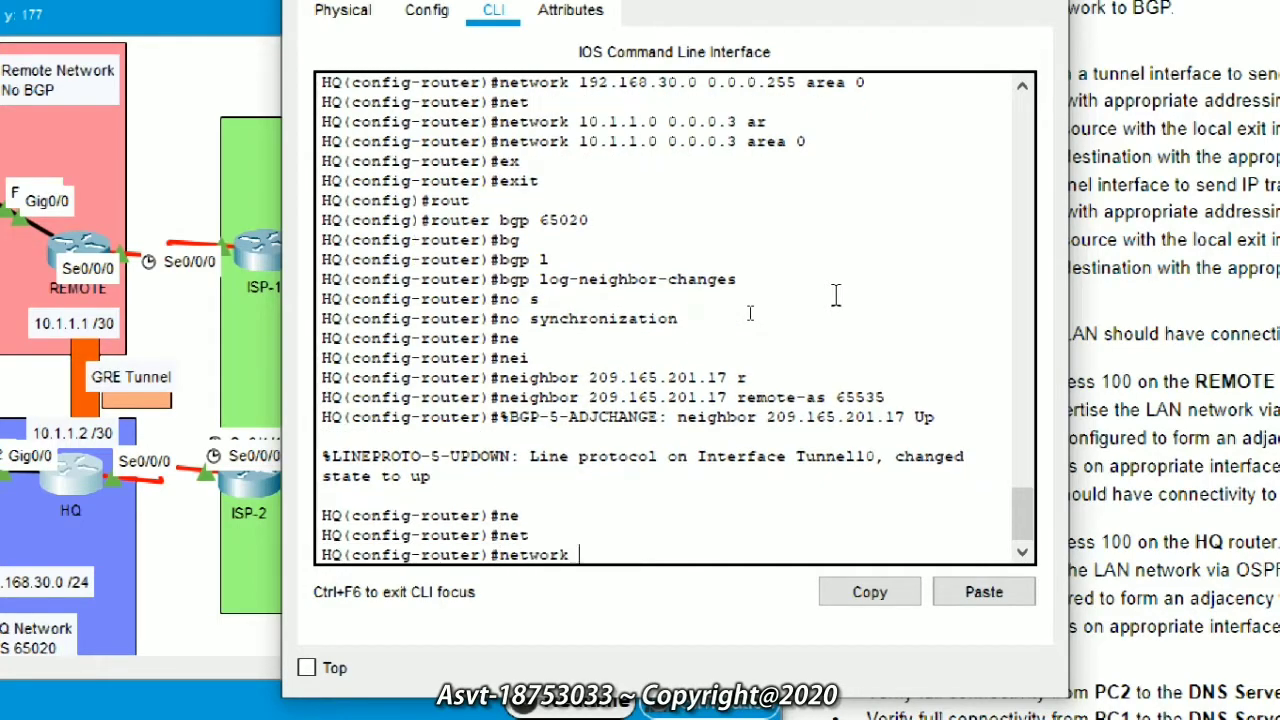
type("192.")
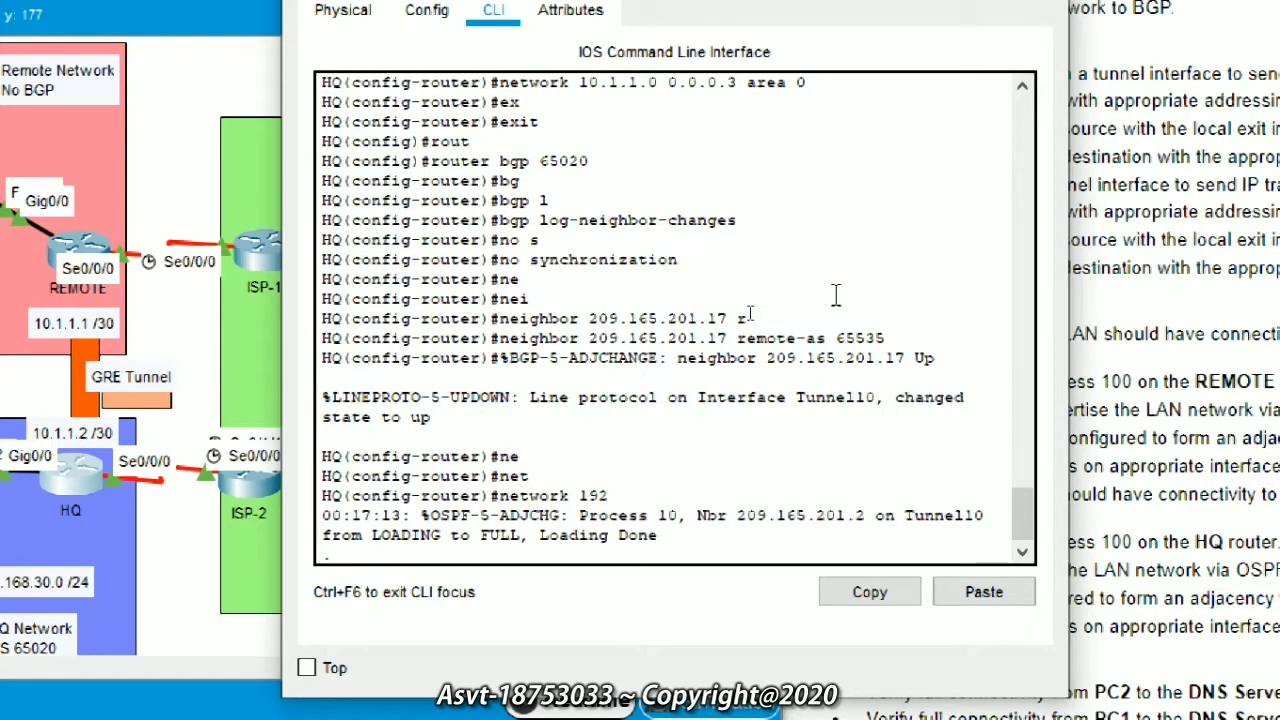
type("168.30.1")
key("BackSpace")
type("0")
key("Return")
key("Up")
key("Return")
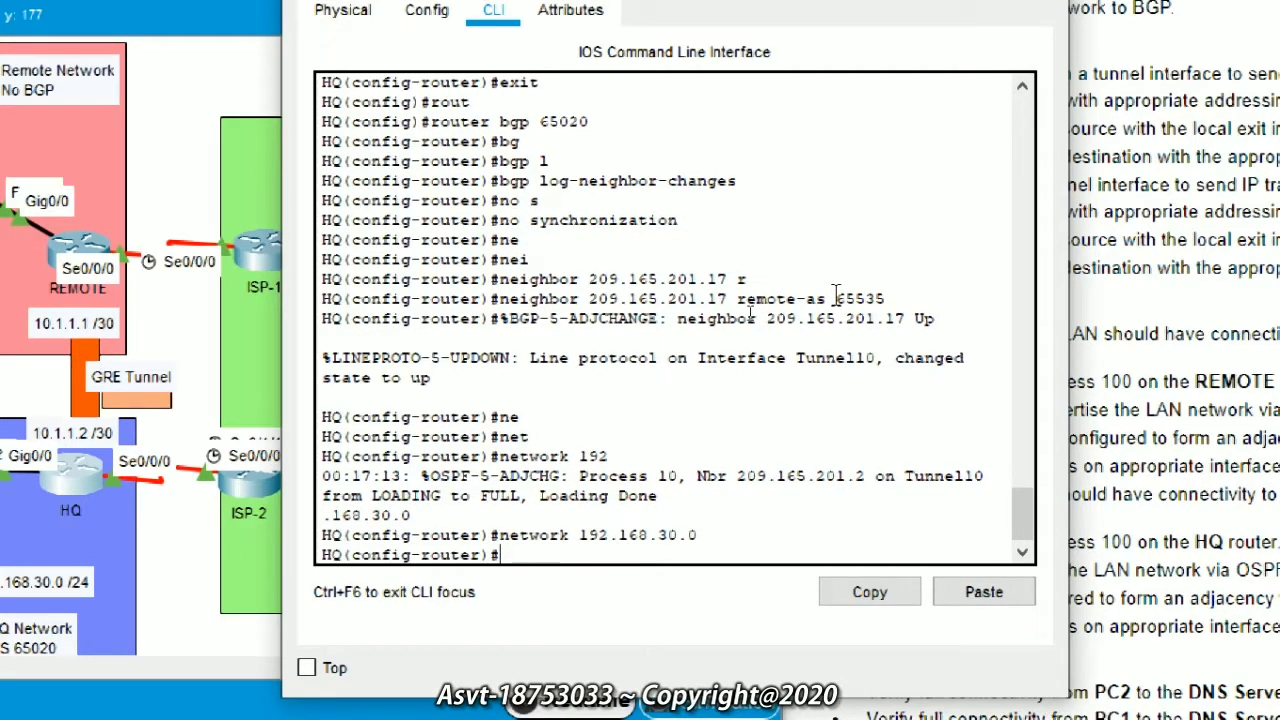
Step: Exit to privileged mode with end and save the configuration with write memory
type("end")
key("Return")
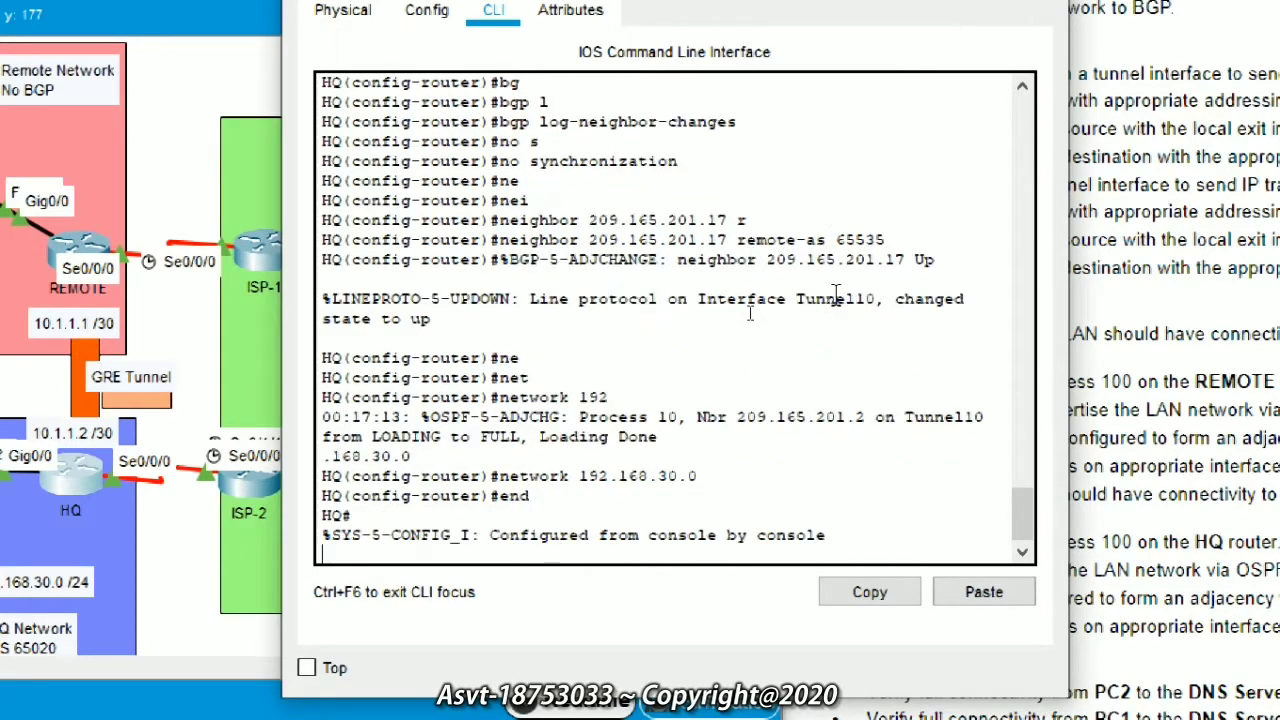
key("Return")
key("Return")
type("write")
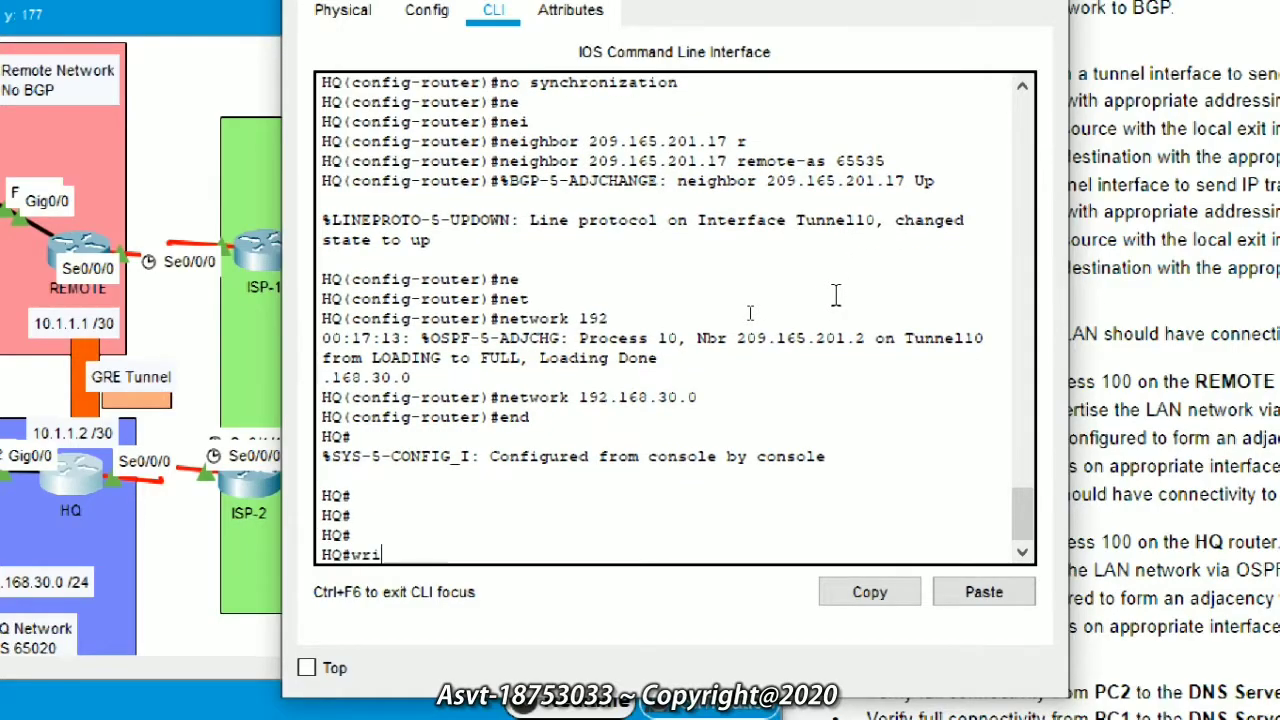
key("Tab")
type("me")
key("Tab")
key("Tab")
key("Return")
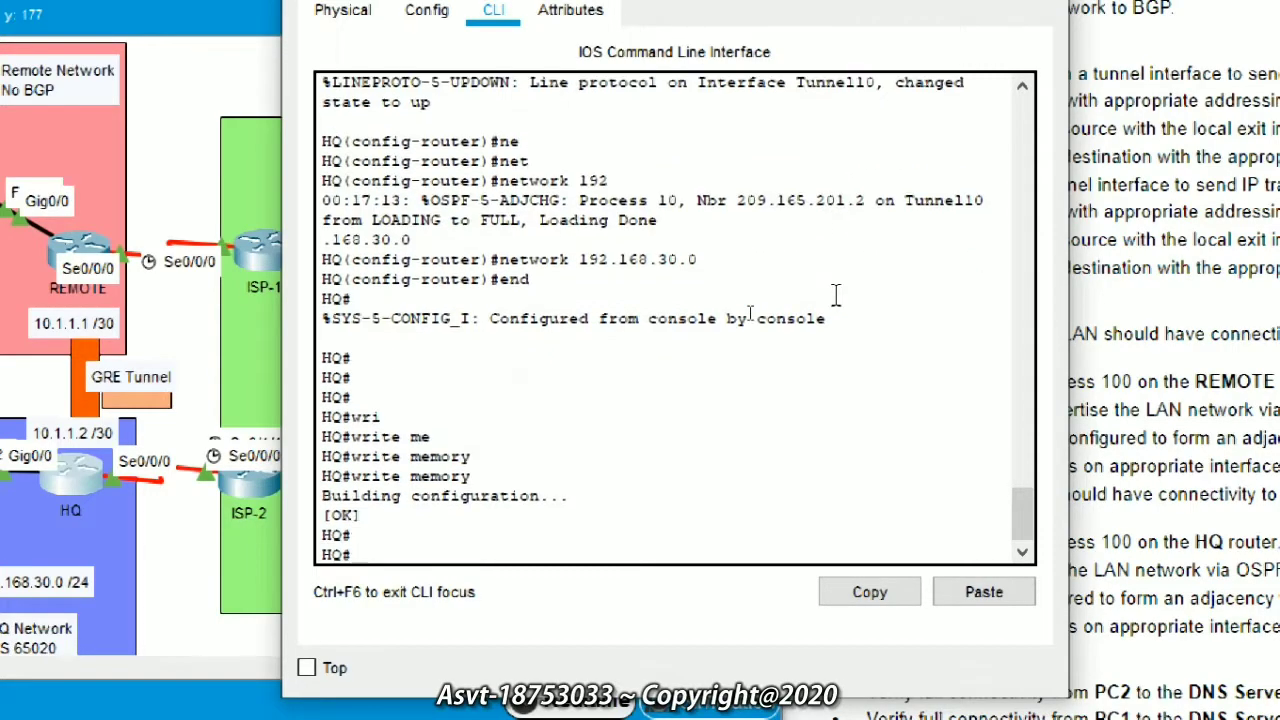
key("Return")
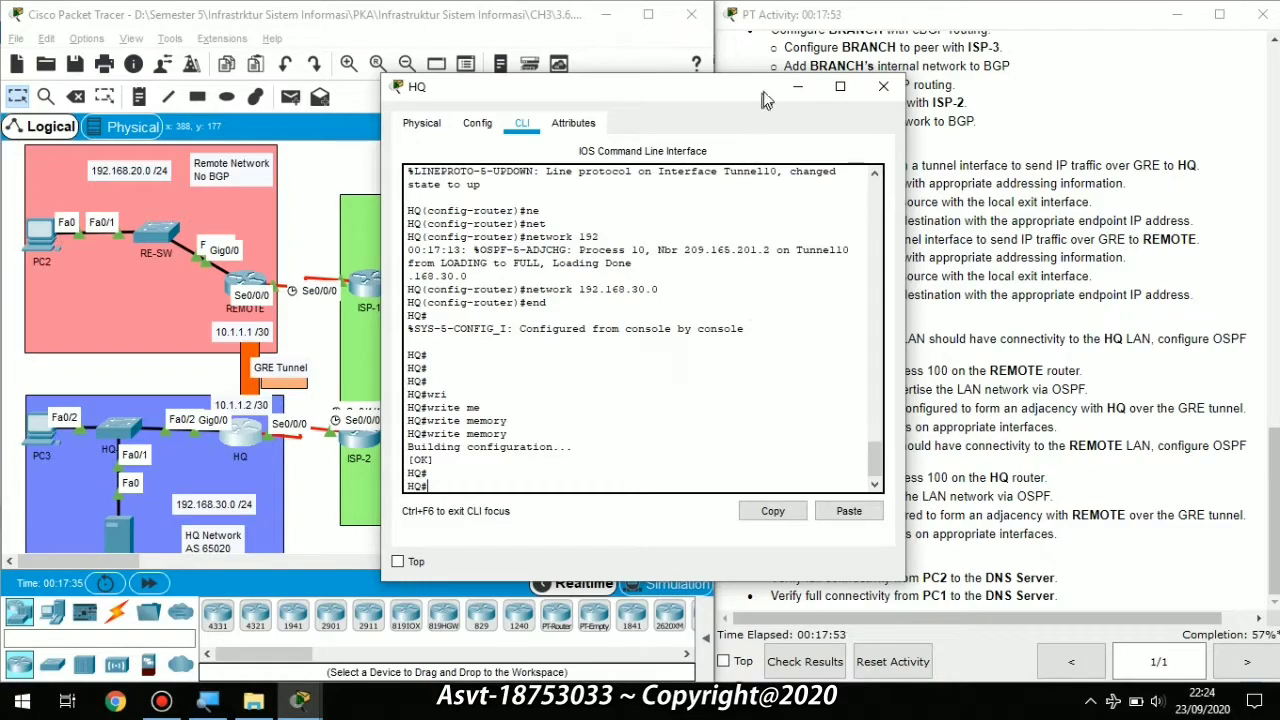
Step: Minimize the HQ window, scroll to the Branch network, and open the BRANCH router
left_click(797, 86)
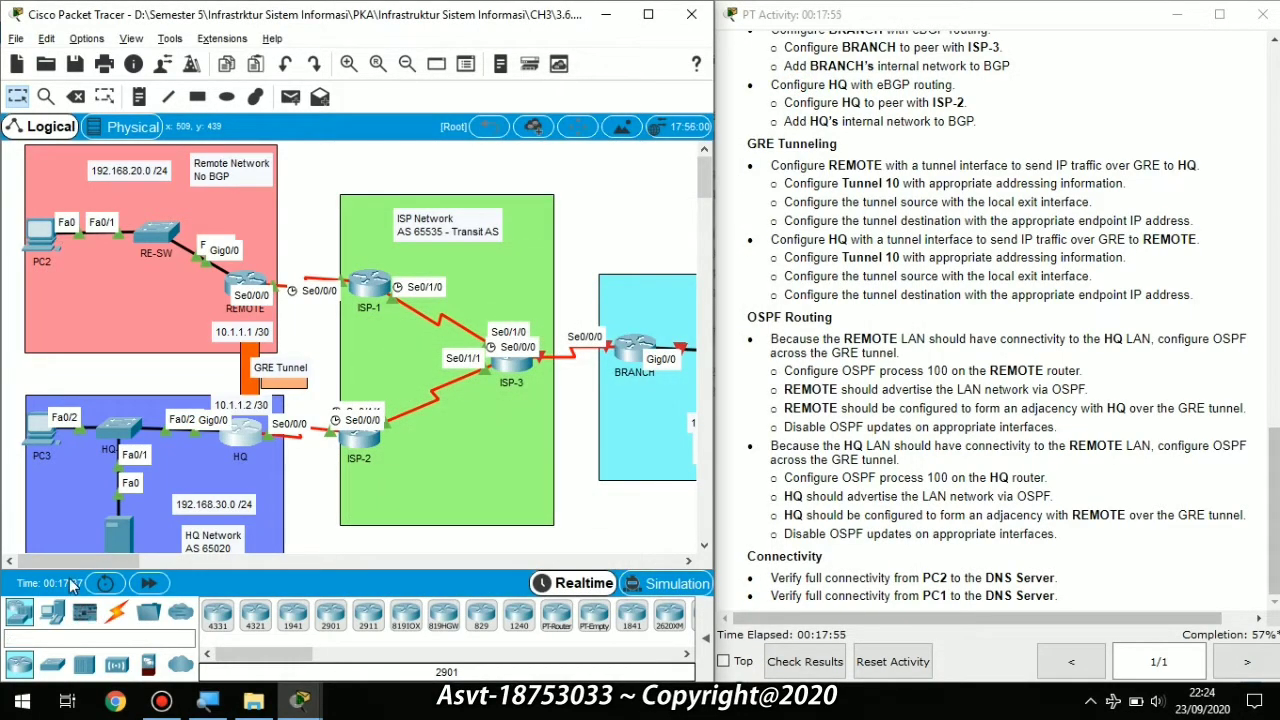
left_click_drag(85, 565, 155, 561)
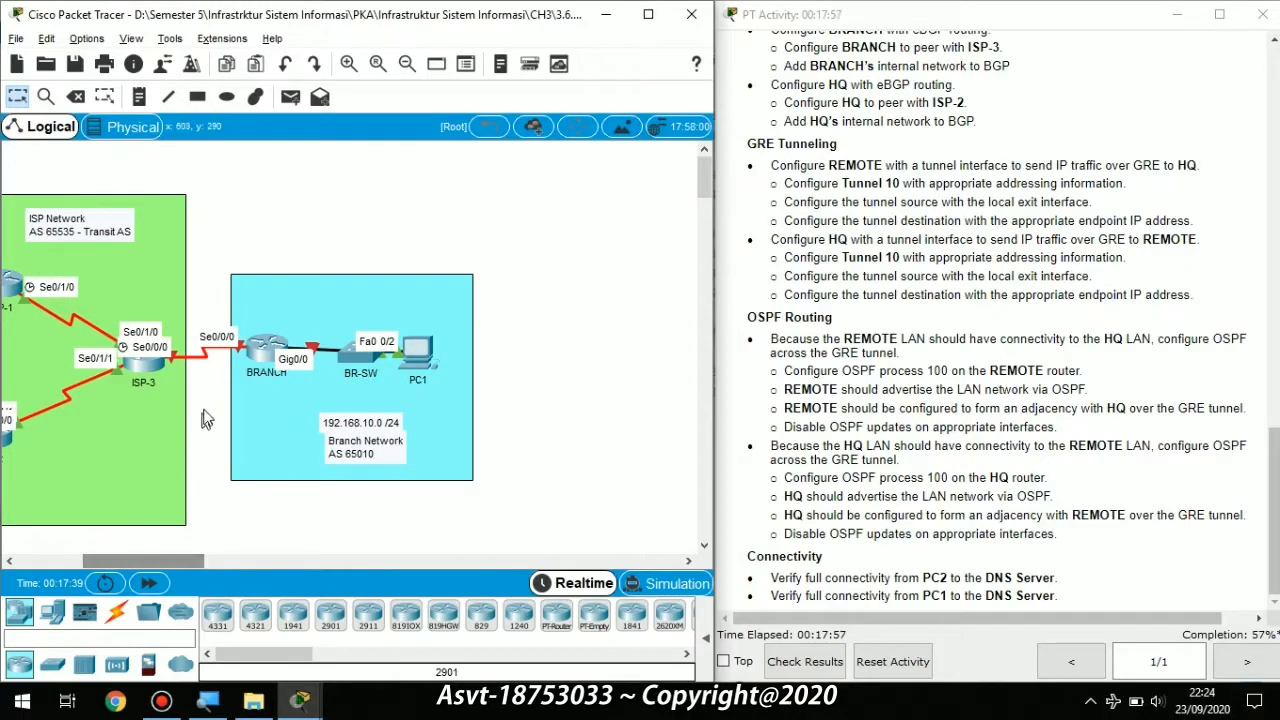
left_click(266, 350)
Step: On the BRANCH CLI, enter privileged EXEC mode and global configuration mode
left_click(522, 122)
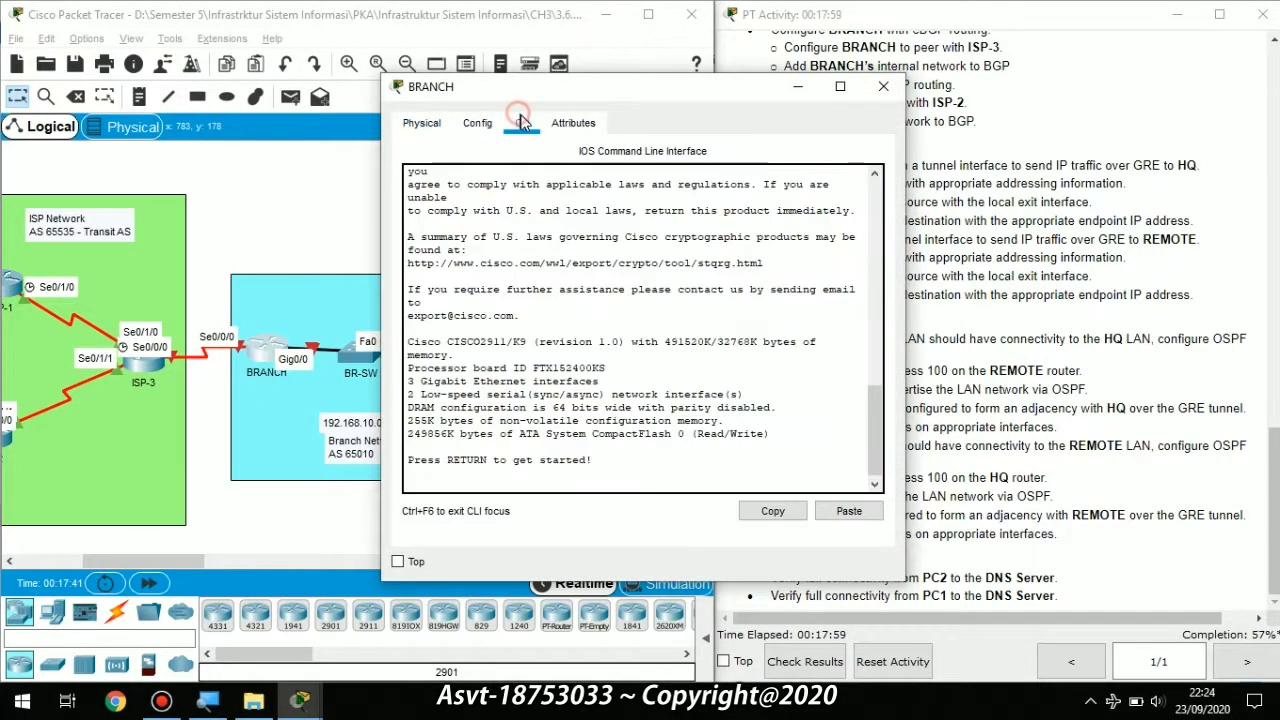
key("Return")
key("Return")
key("Return")
key("Return")
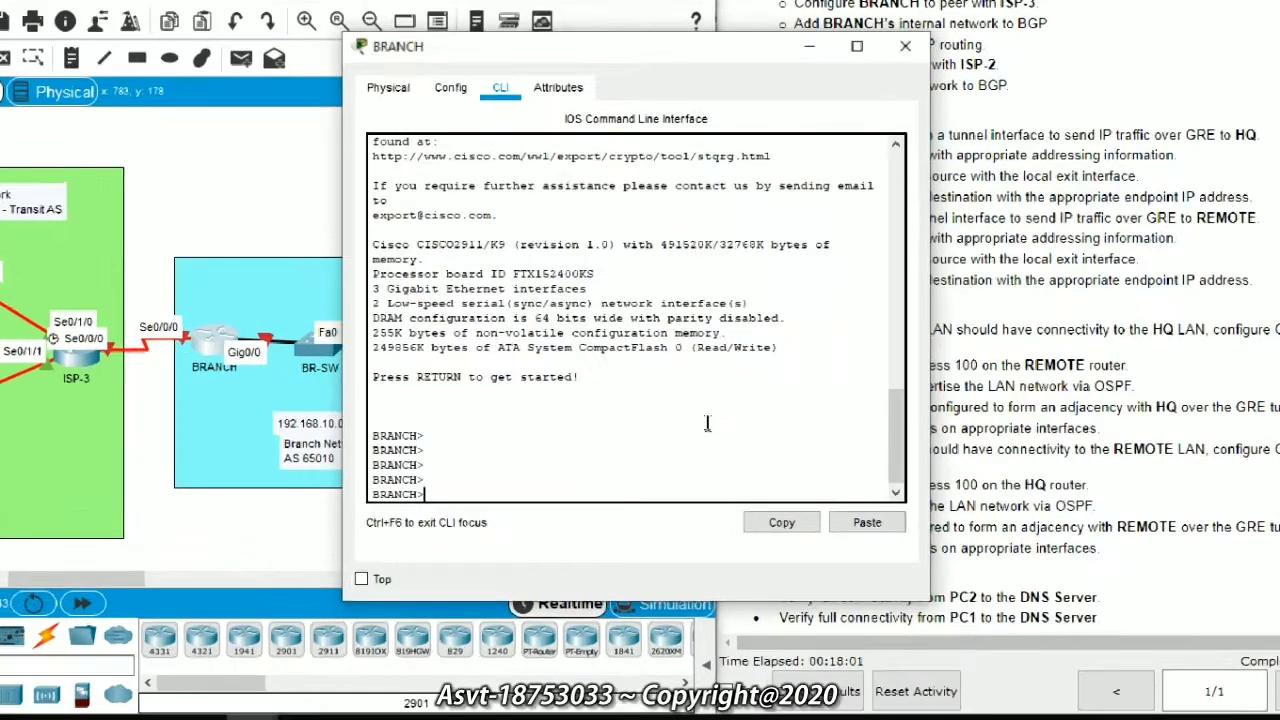
type("eb")
key("Tab")
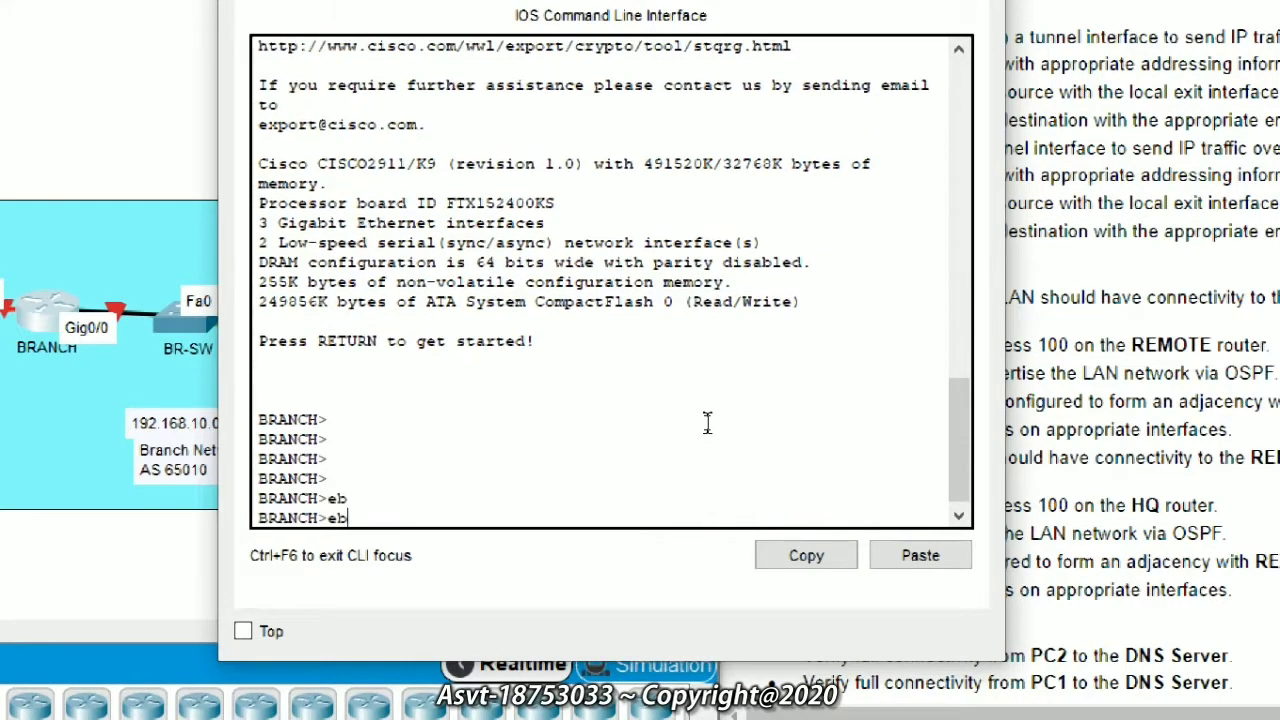
key("BackSpace")
type("n")
key("Tab")
key("Return")
type("conf")
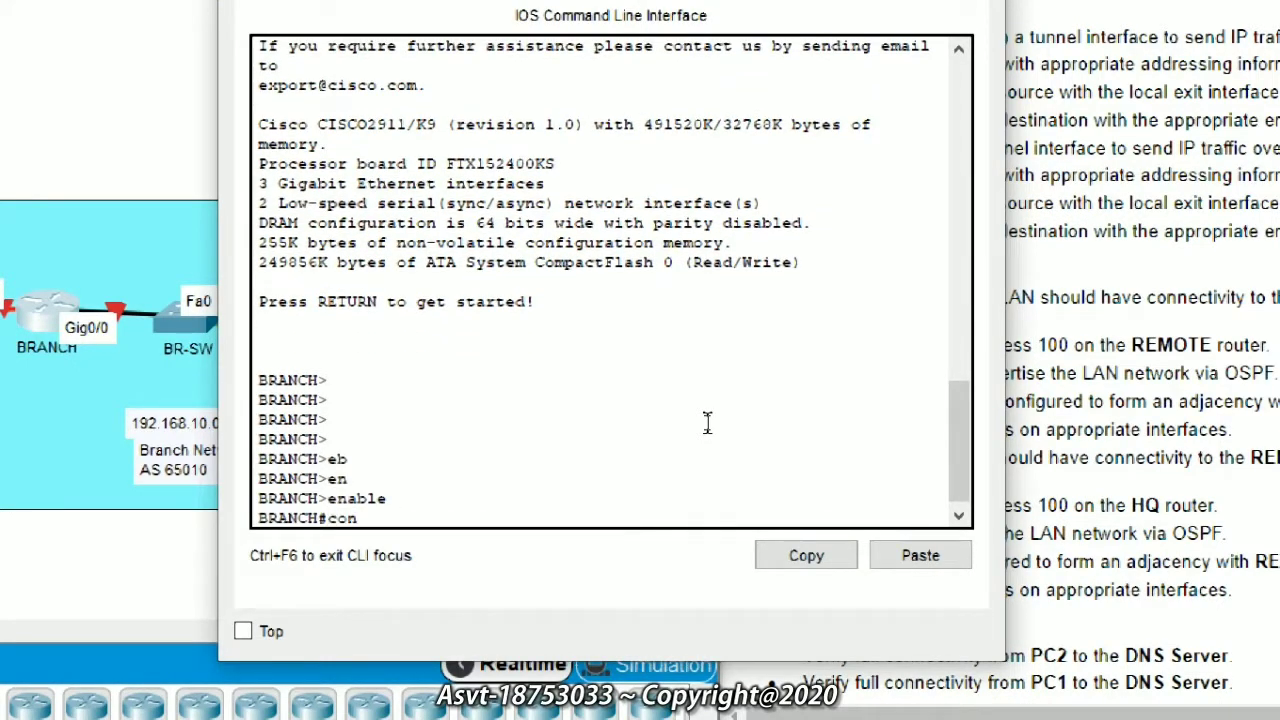
key("Tab")
type("t")
key("Tab")
key("Return")
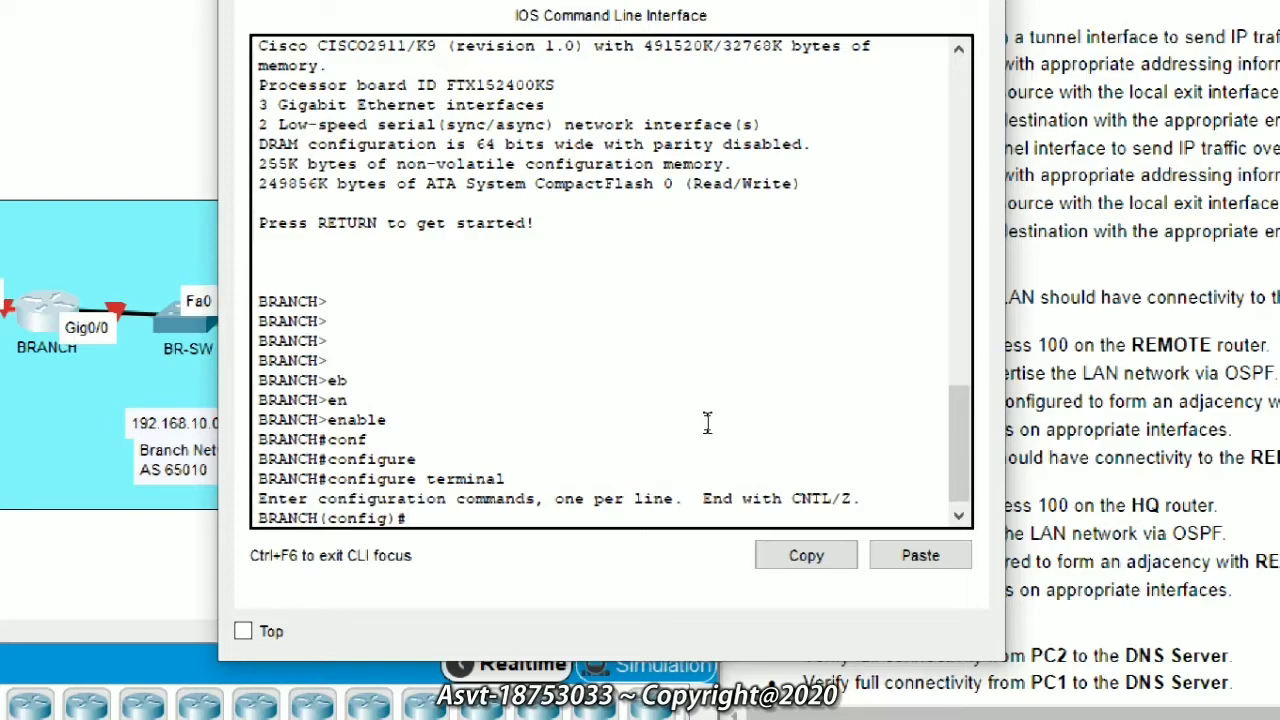
Step: Create the local user ISP-3 with its password
type("us")
key("Tab")
type("ISP-3")
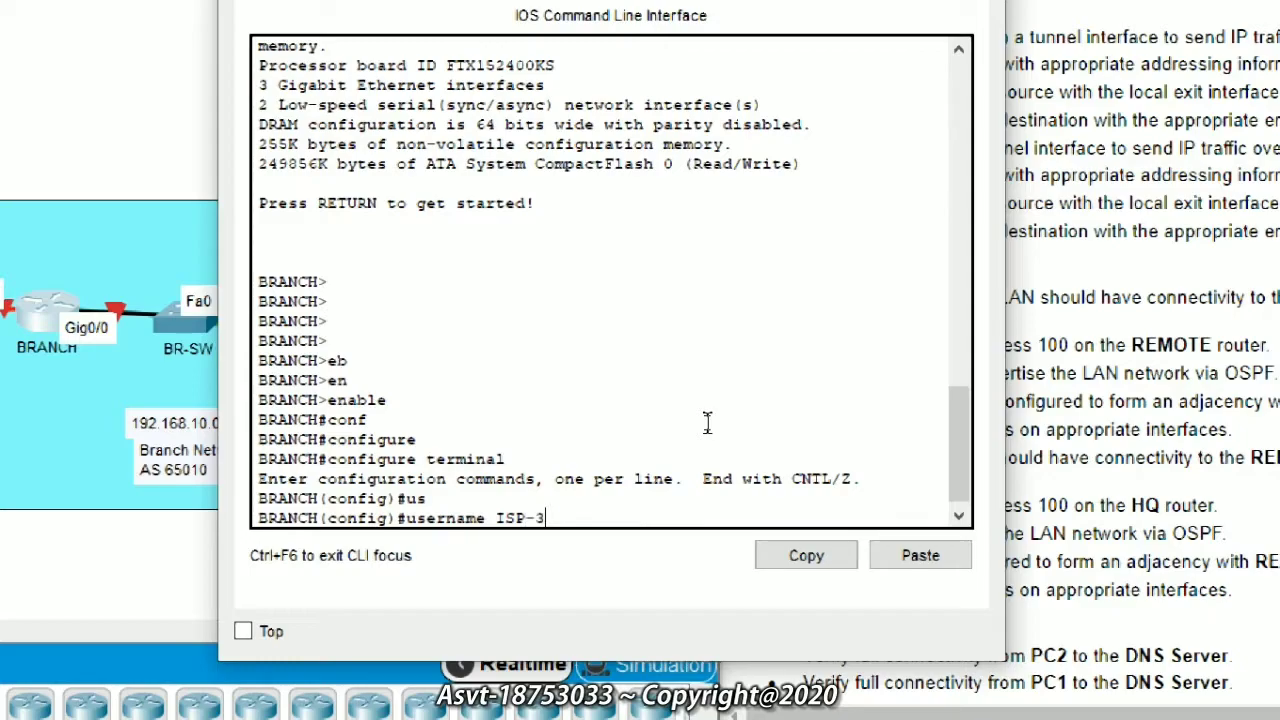
type(" pas")
key("Tab")
type("0 cisco")
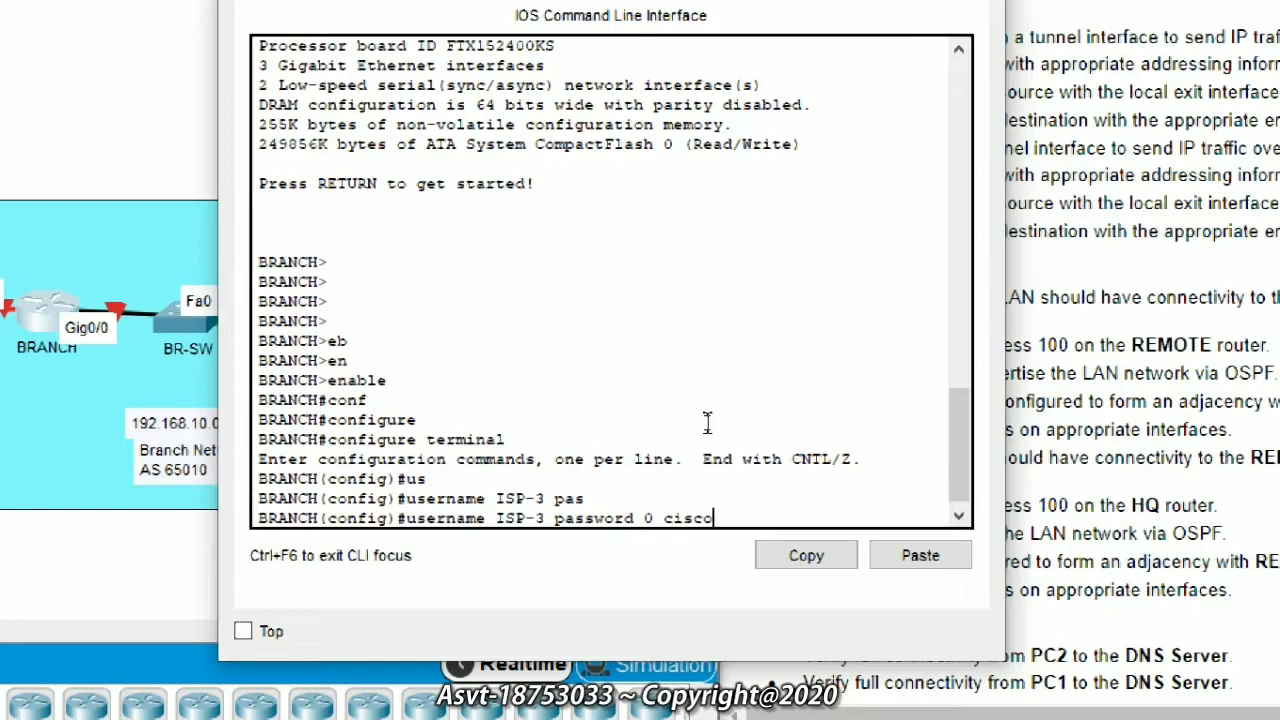
key("Return")
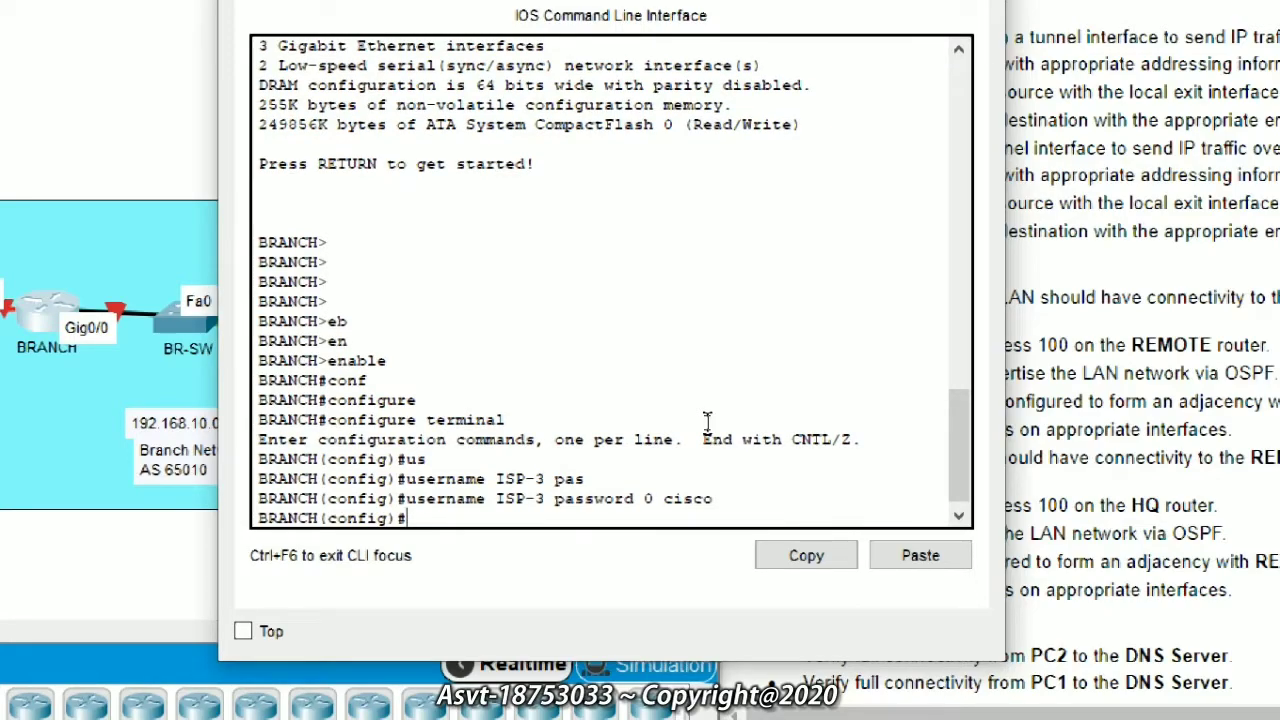
Step: Assign 192.168.10.1 255.255.255.0 to GigabitEthernet0/0
type("int")
key("Tab")
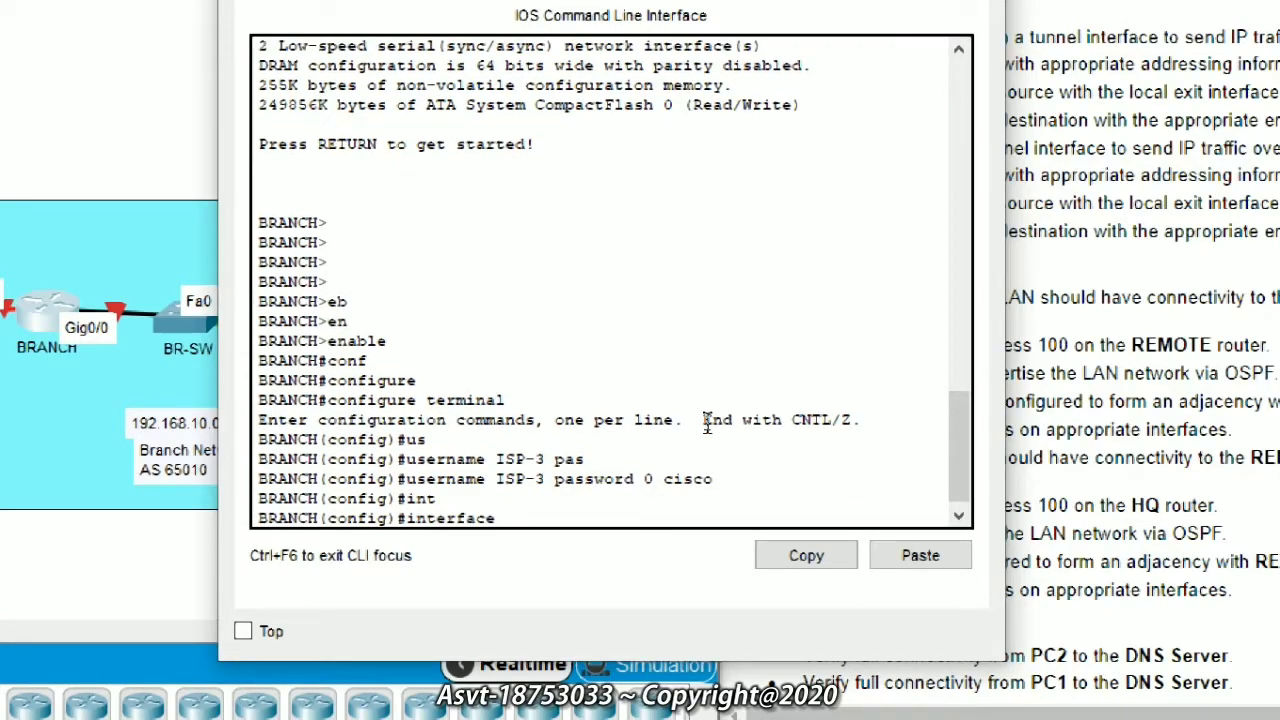
type("g")
key("Tab")
type("0/0")
key("Return")
type("ip add")
key("Tab")
type("2")
type("92.17")
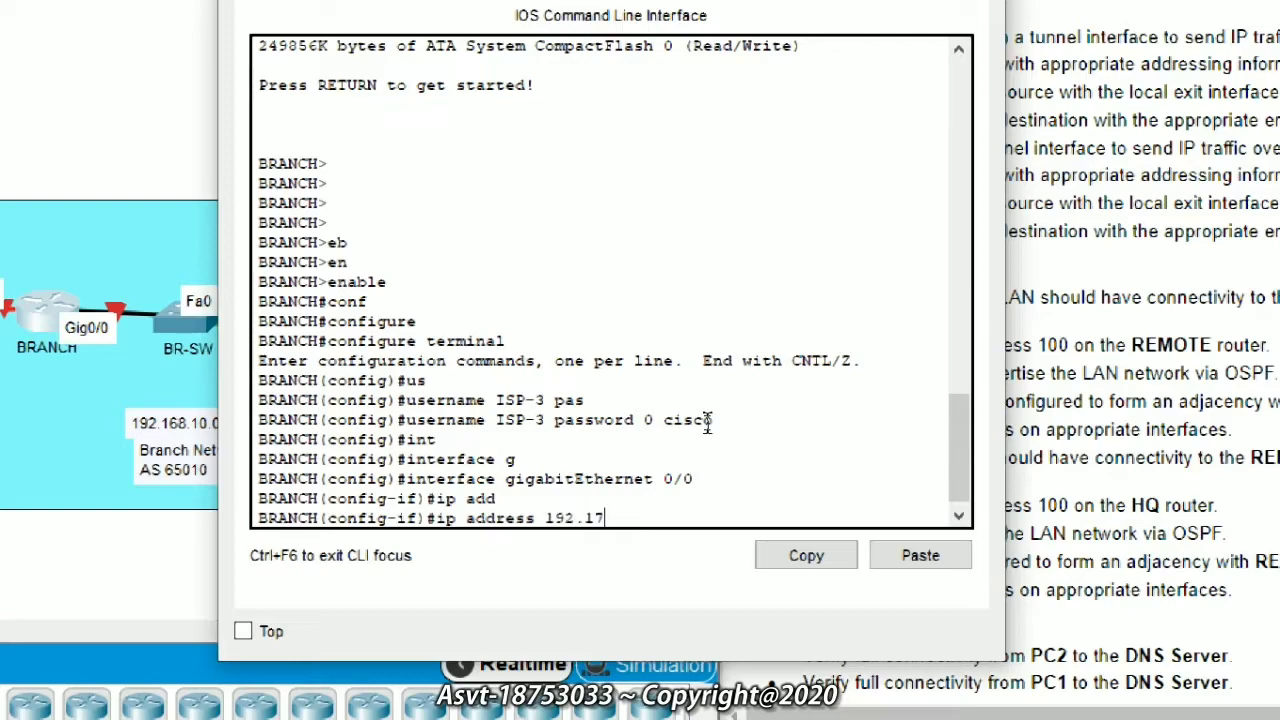
key("BackSpace")
type("168.10.1 255.255.255.")
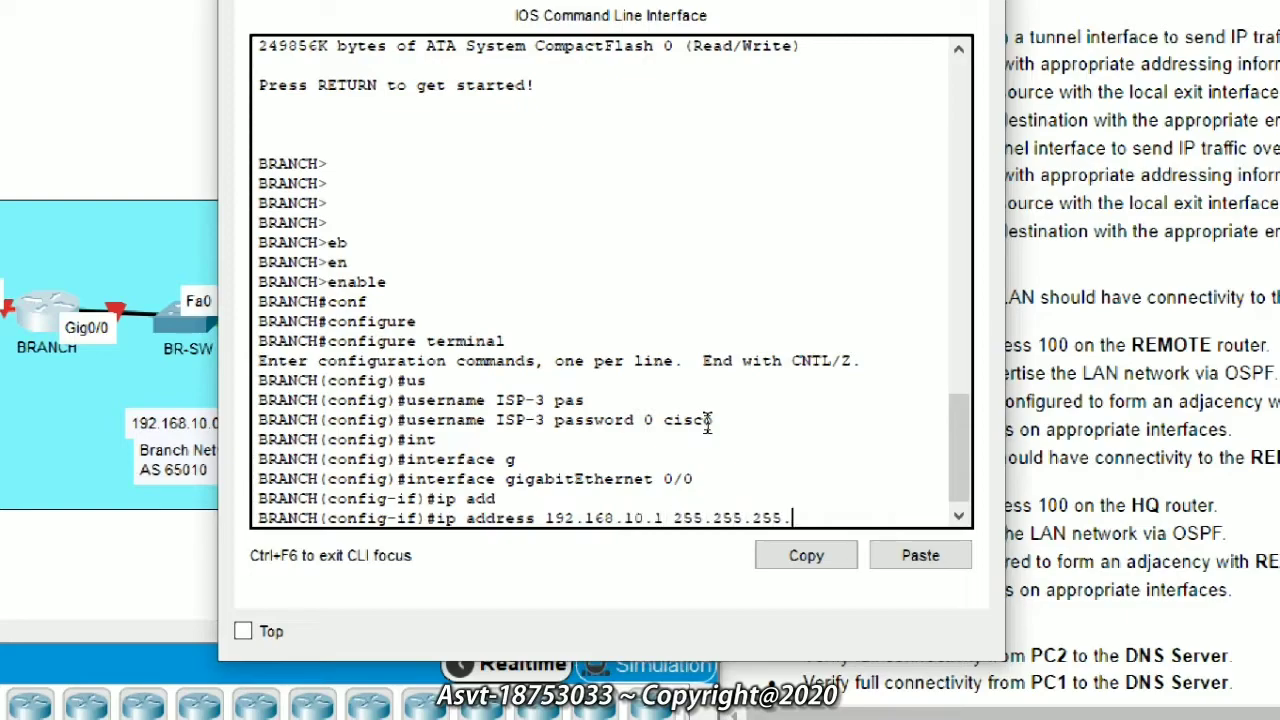
type("0")
key("Return")
Step: Bring GigabitEthernet0/0 up with no shutdown and exit interface configuration
type("no sh")
key("Tab")
key("Return")
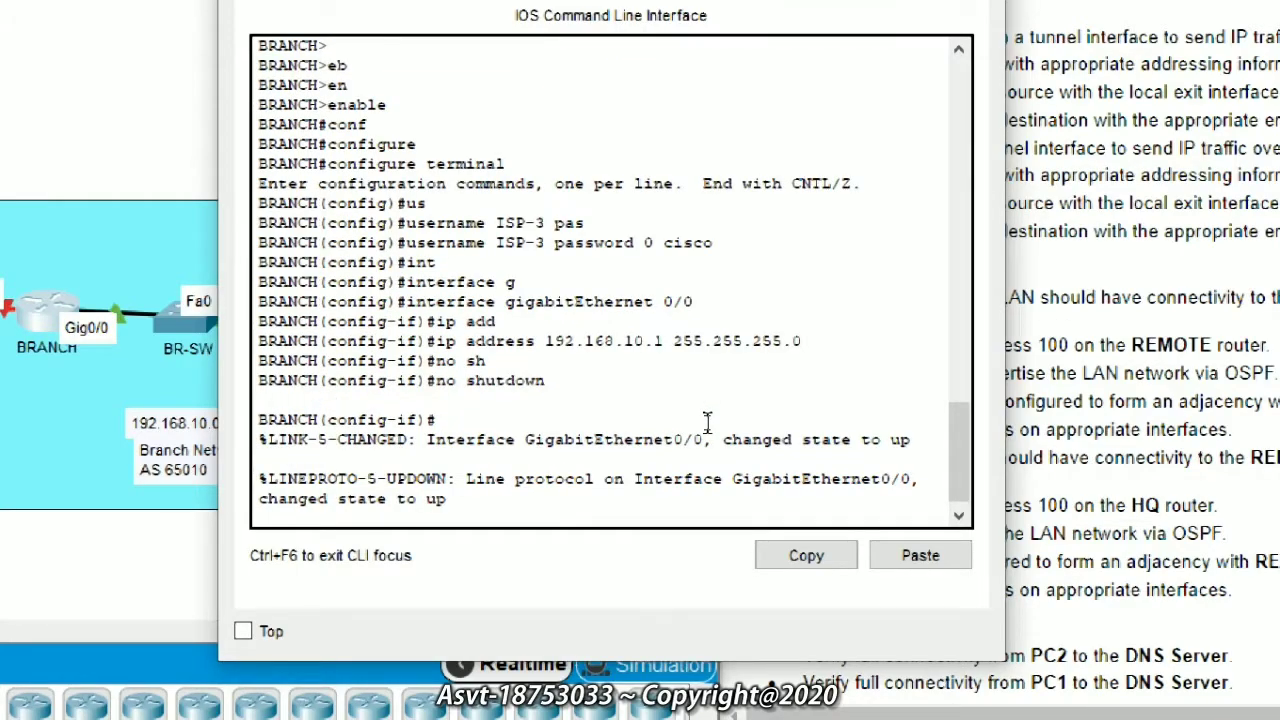
key("Return")
key("Return")
key("Return")
type("ex")
key("Tab")
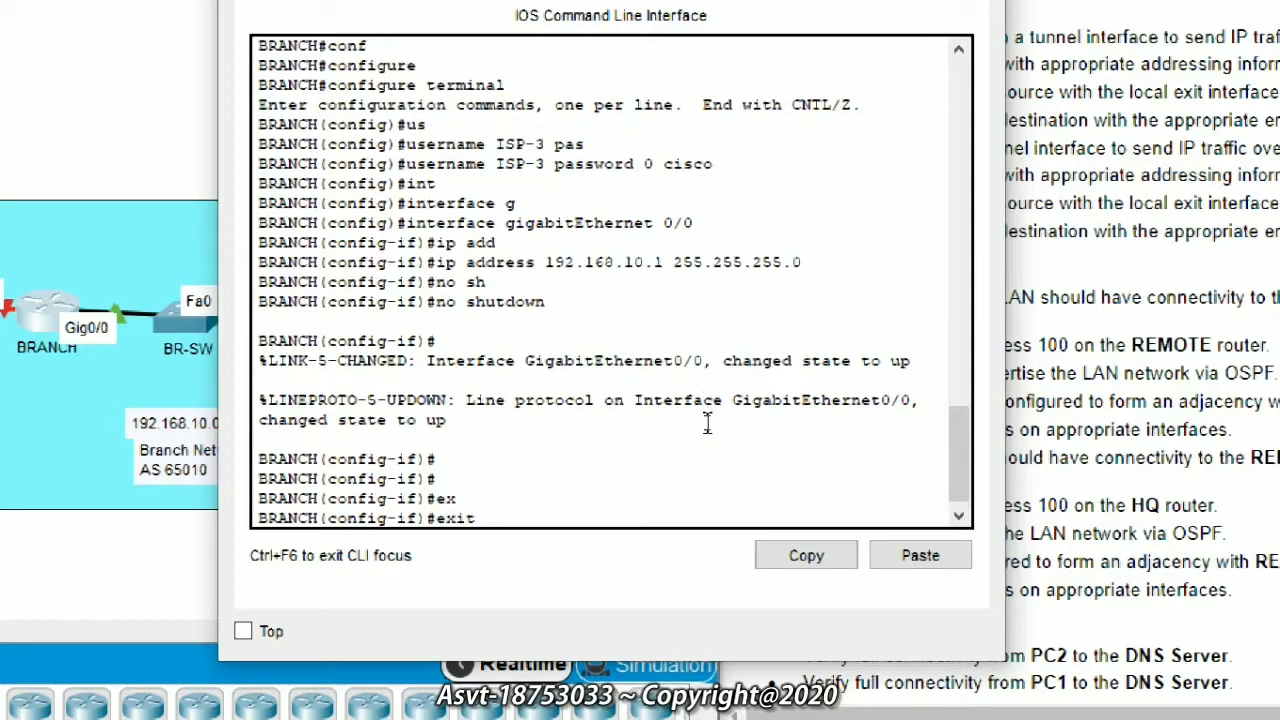
key("Return")
Step: Assign 209.165.201.22 255.255.255.252 to Serial0/0/0
type("interface")
key("Tab")
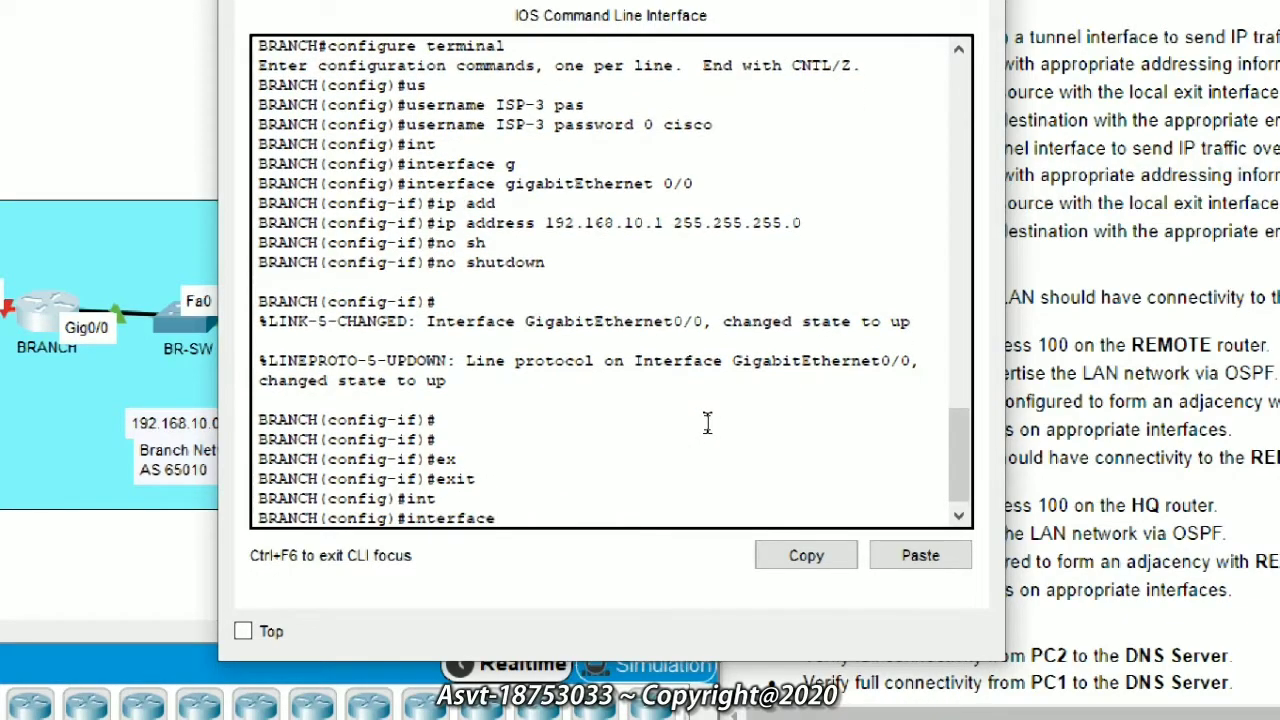
type("s")
key("Tab")
type("0/0")
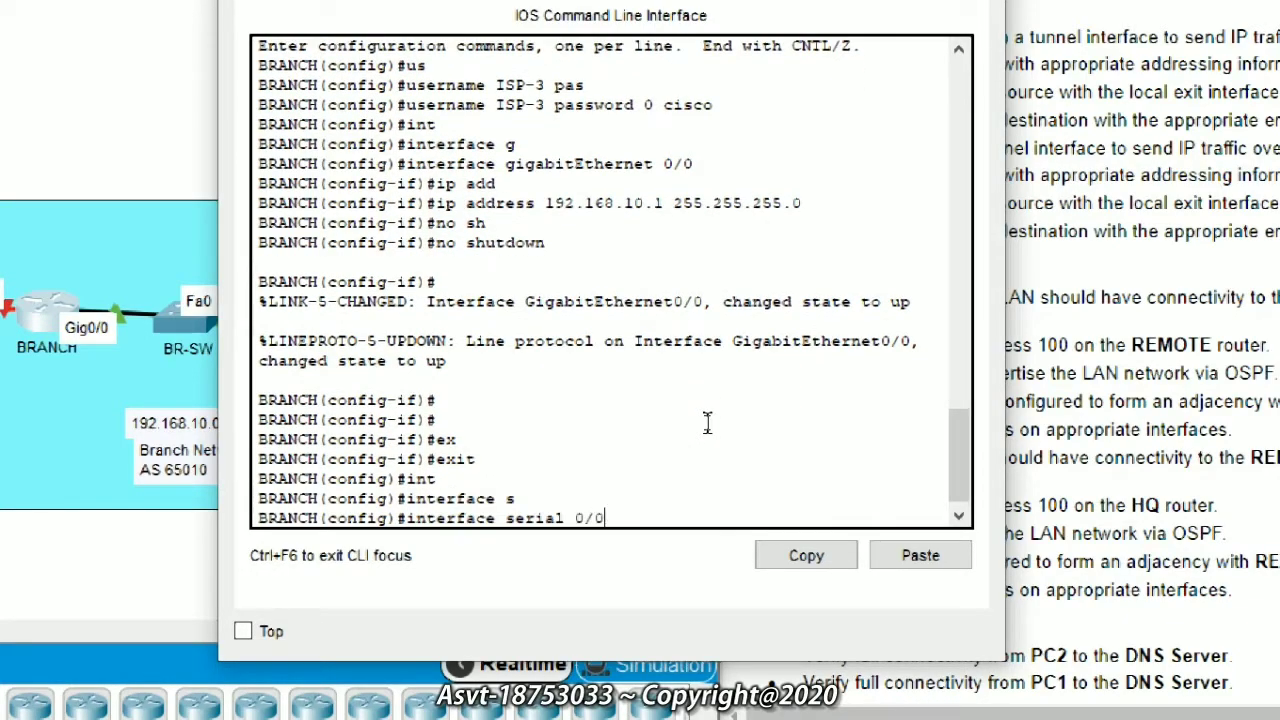
key("Return")
type("ip add")
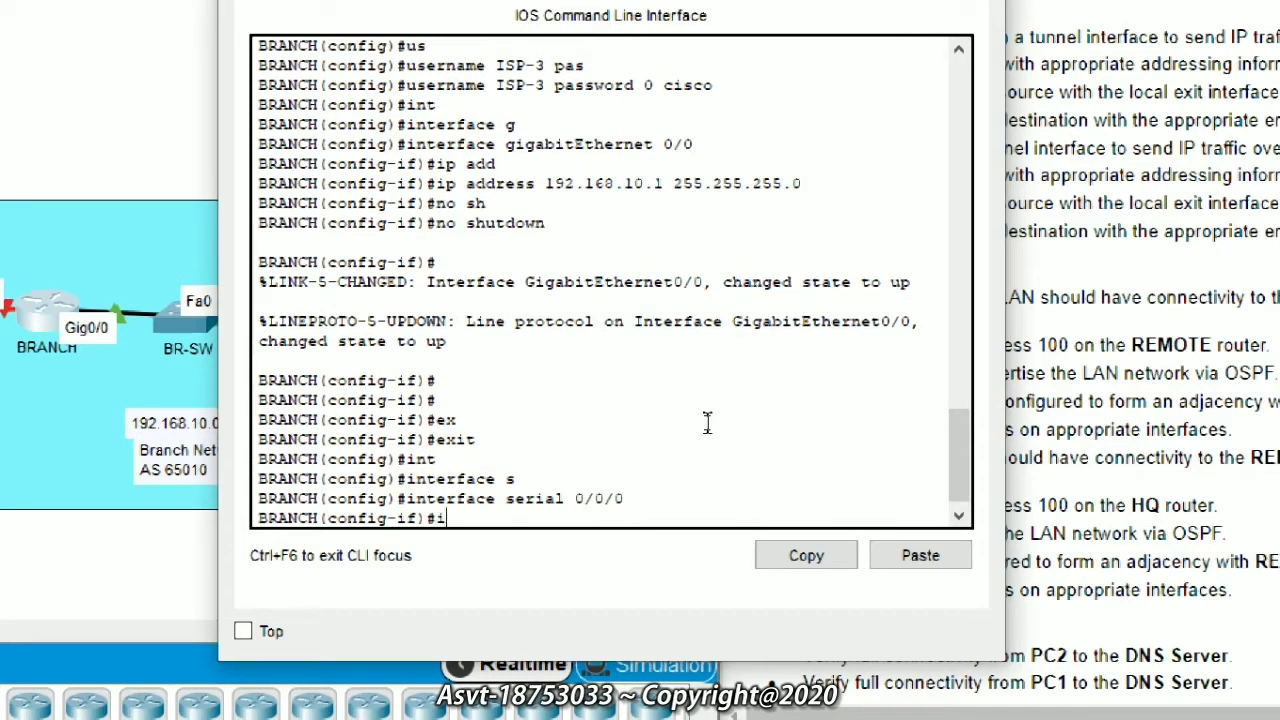
key("Tab")
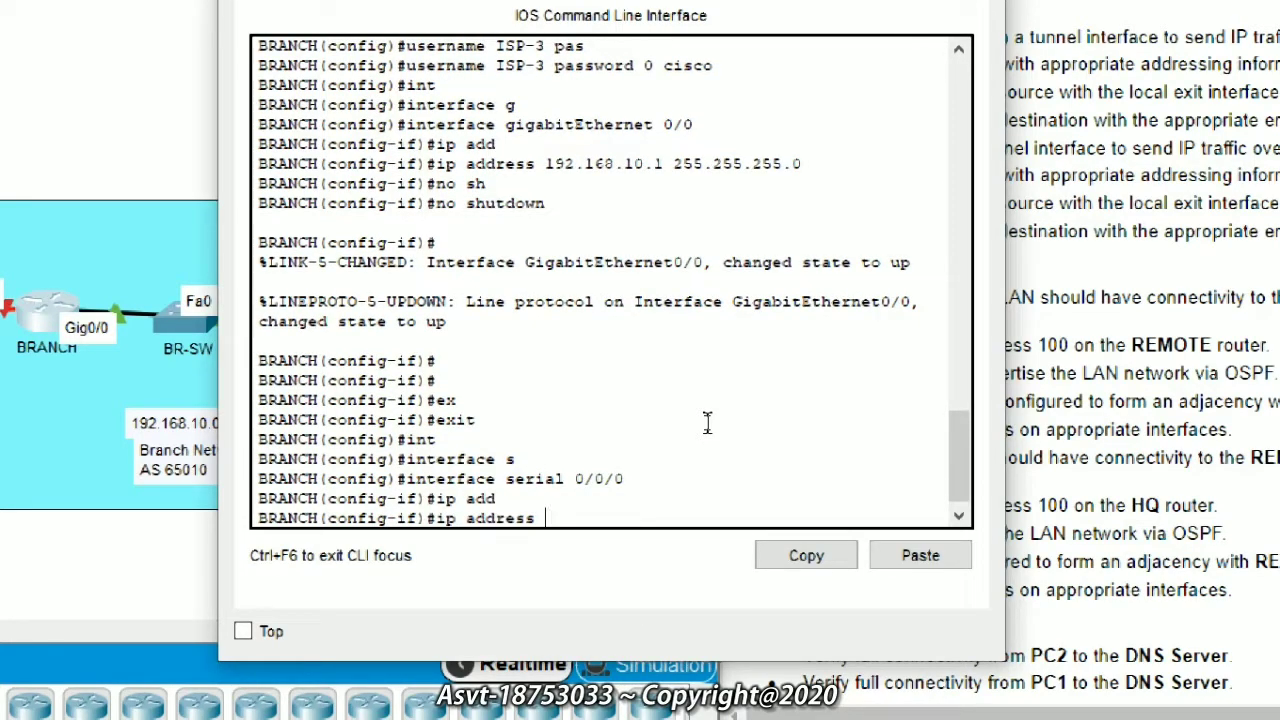
type("209.165.201.22")
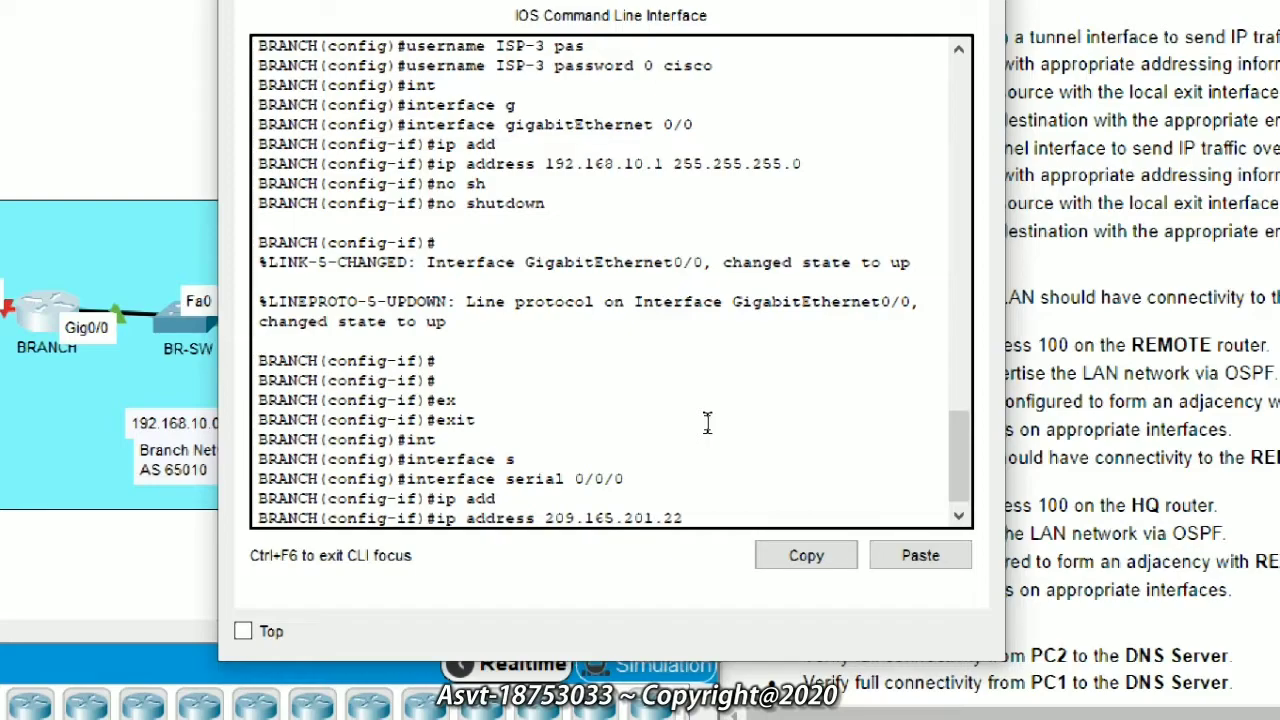
key("Return")
key("Up")
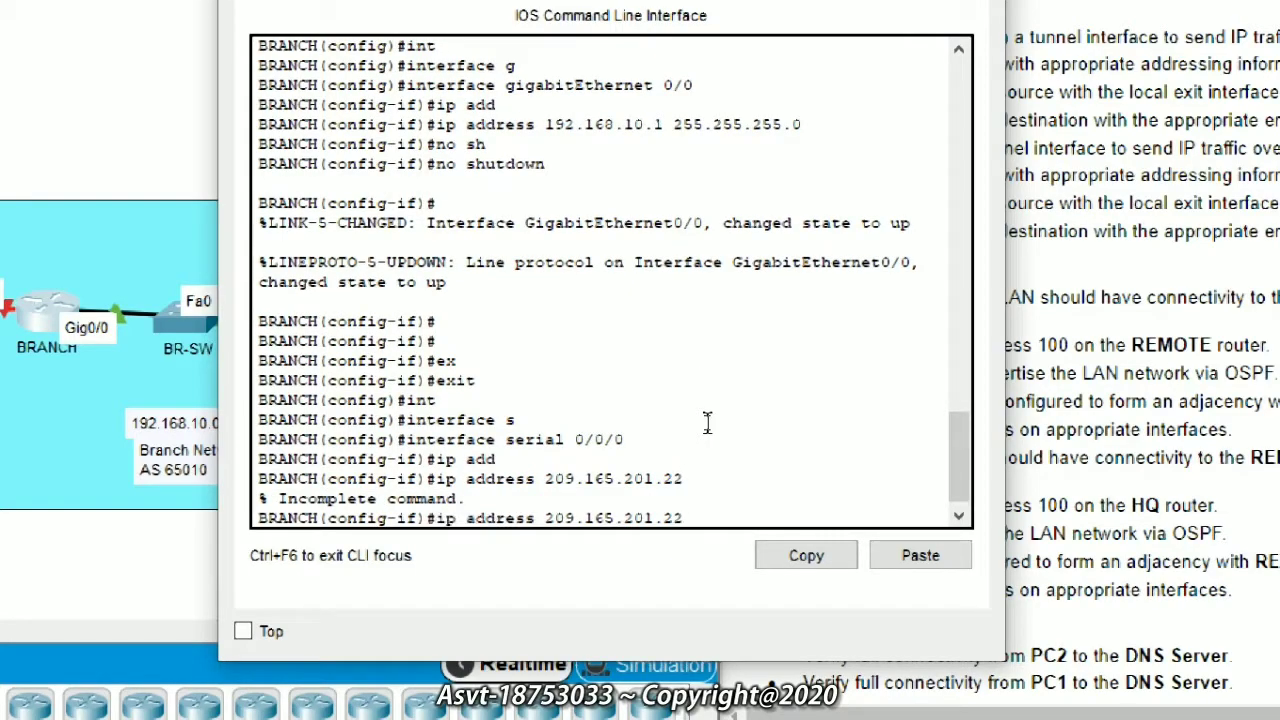
type("255.255.255.252")
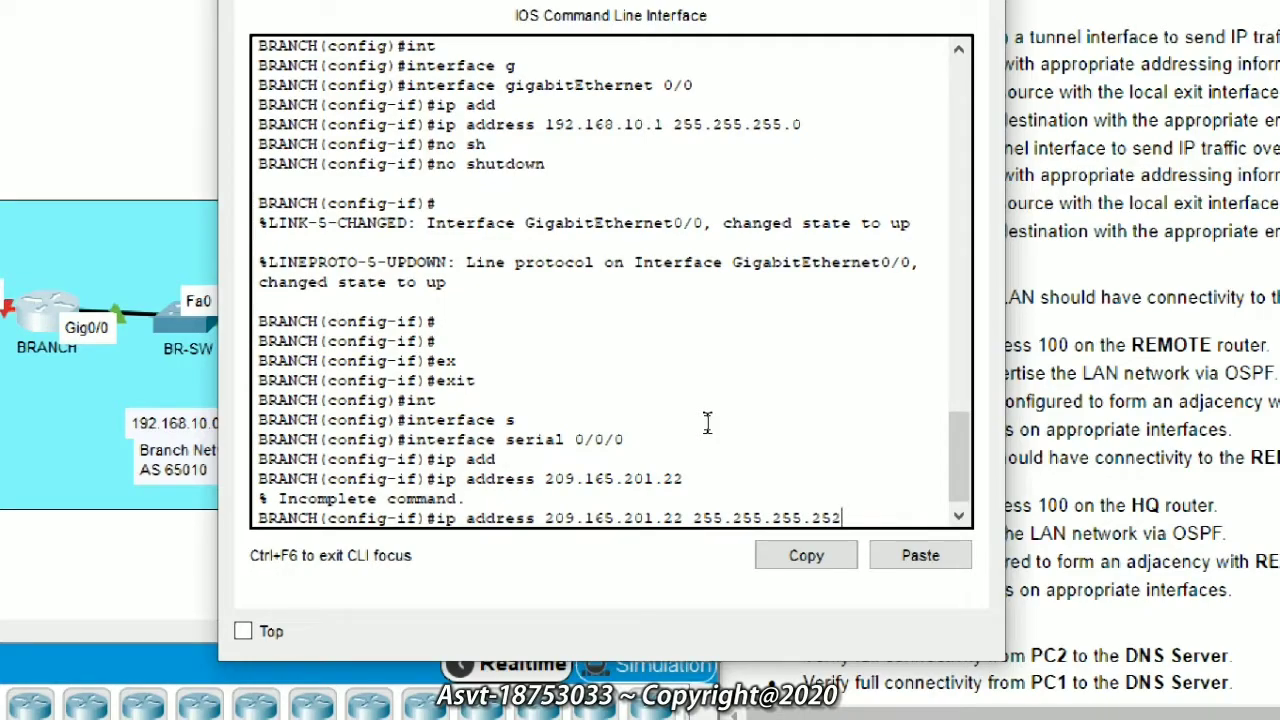
key("Return")
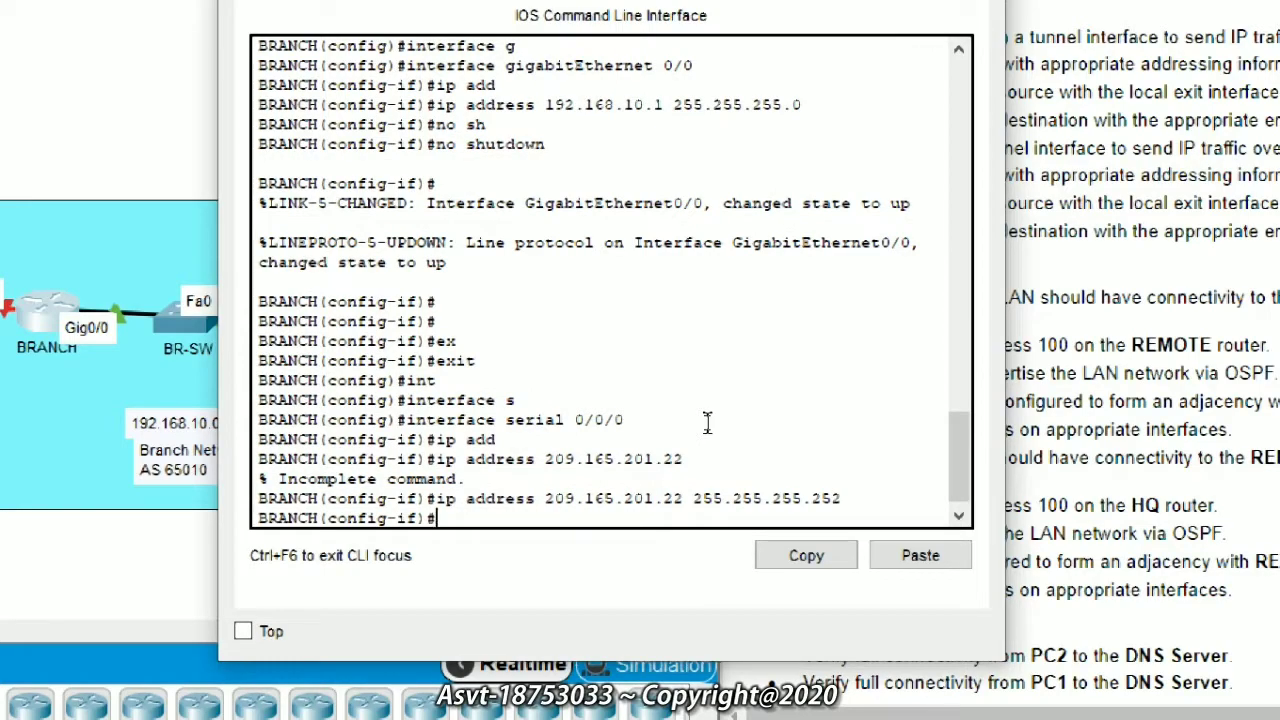
Step: Set PPP encapsulation with CHAP authentication and bring Serial0/0/0 up
type("en")
key("Tab")
type("ppp")
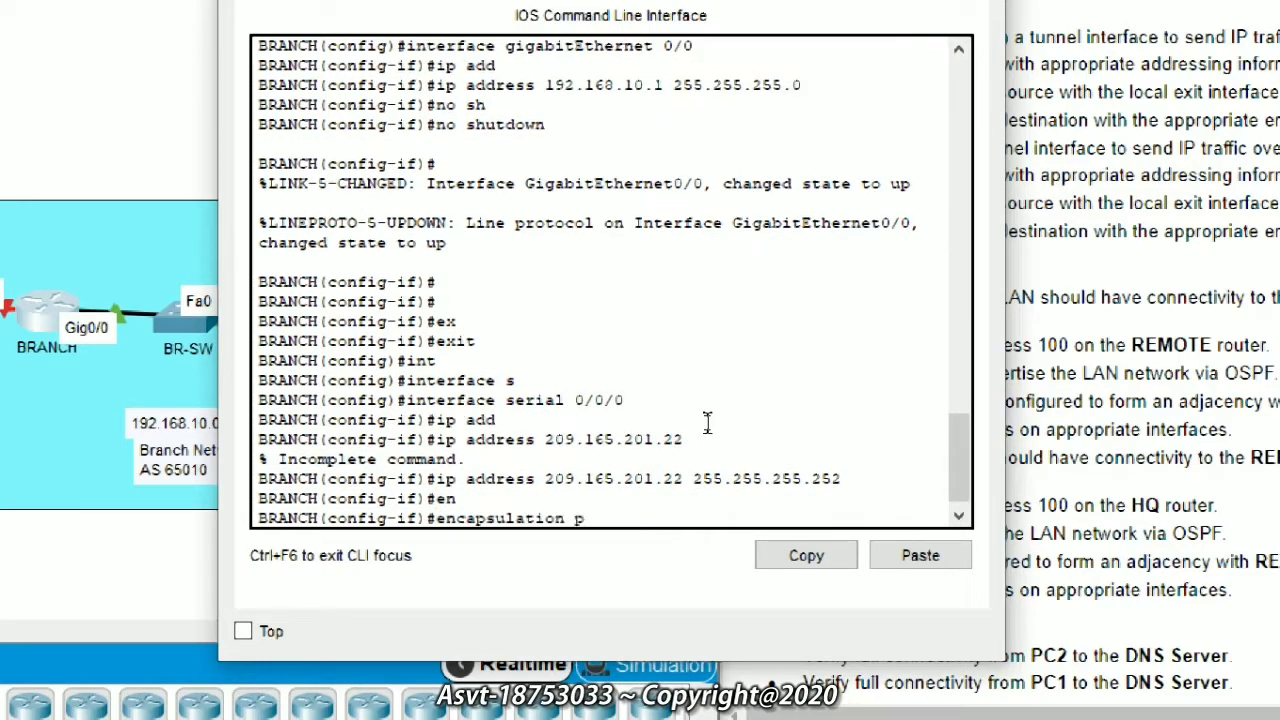
key("Return")
type("ppp a")
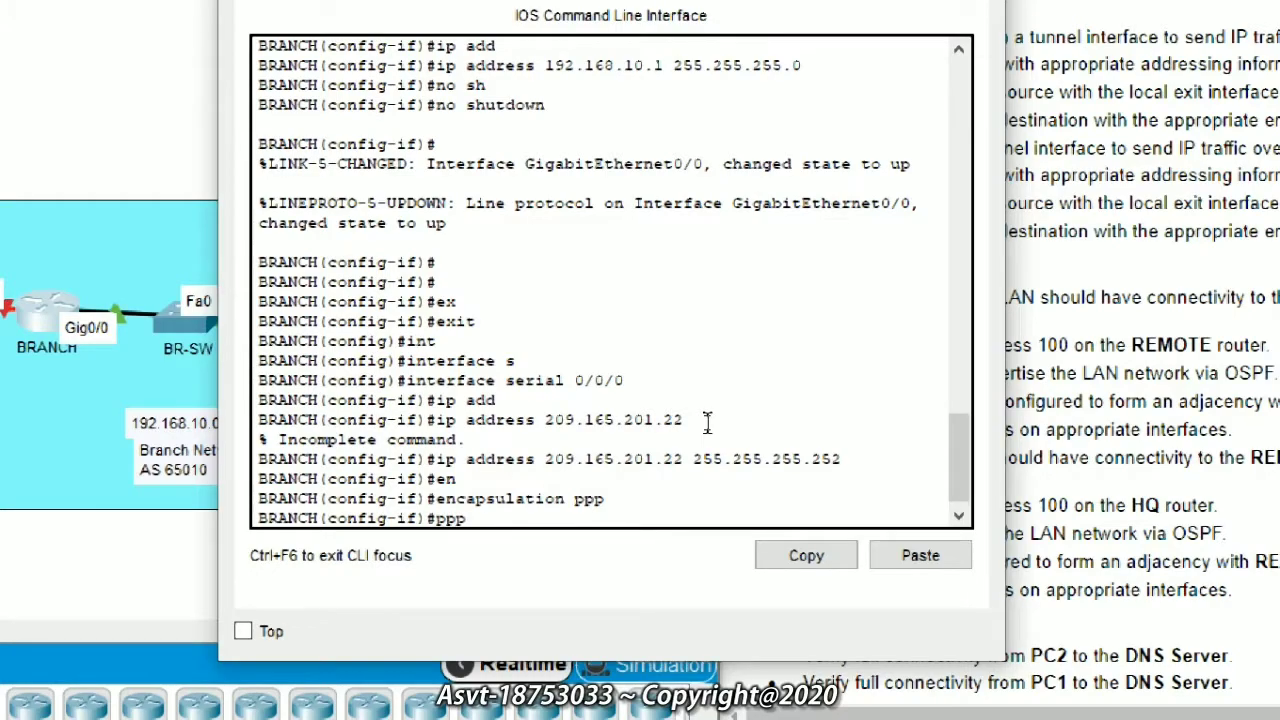
key("Tab")
type("hap")
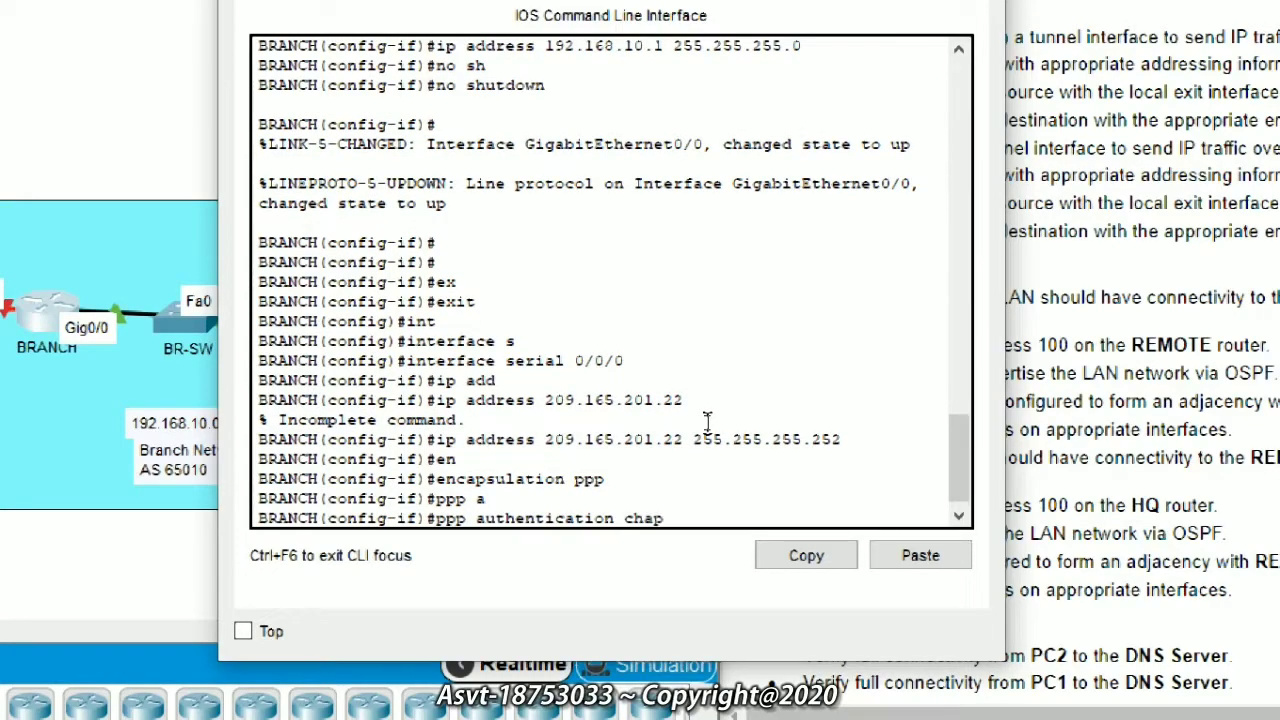
key("Return")
type("no shutdown")
key("Tab")
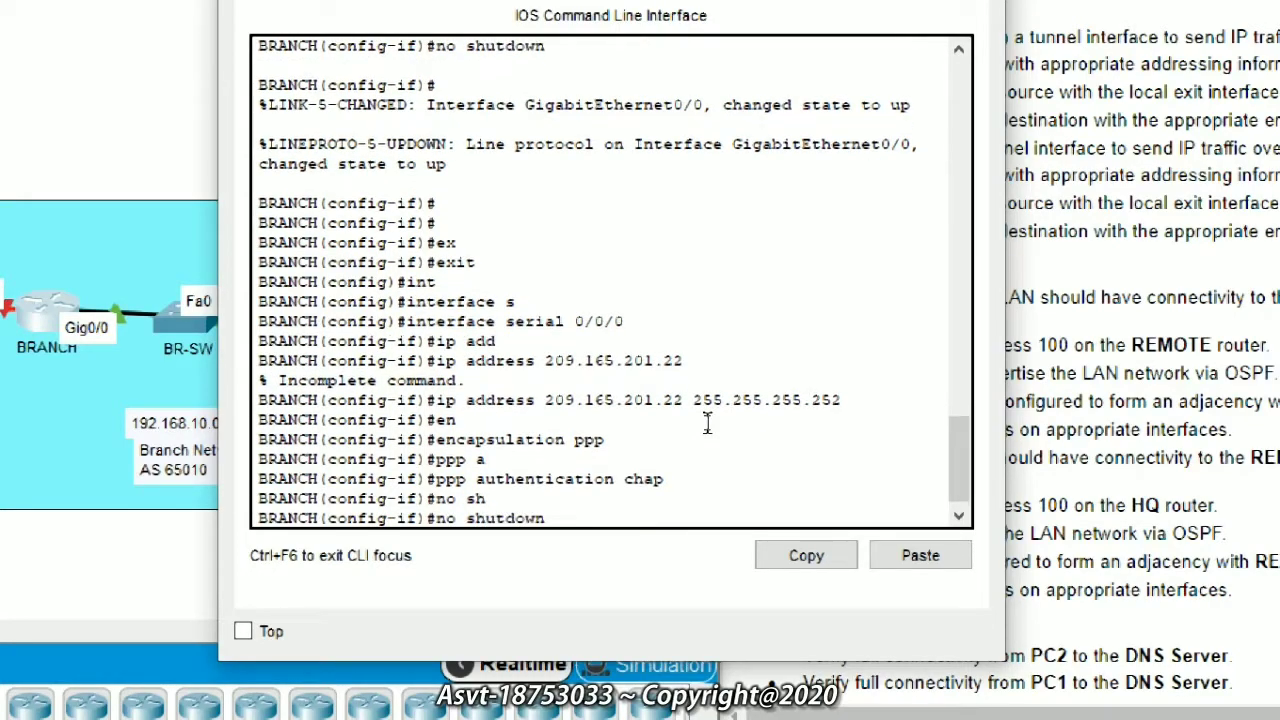
key("Return")
key("Return")
key("Return")
key("Return")
key("Return")
Step: Abandon a partial ip dhcp command and exit the serial interface configuration
type("ip dh")
key("Tab")
key("BackSpace")
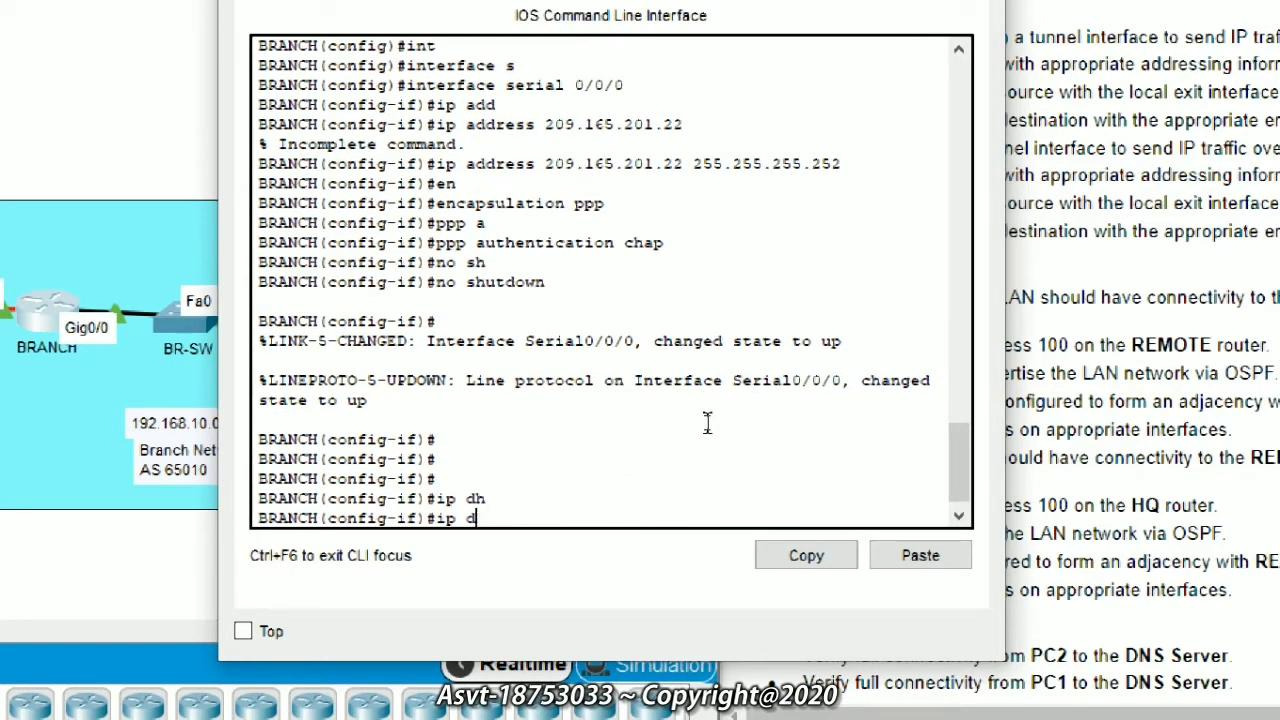
type("hcp")
key("Tab")
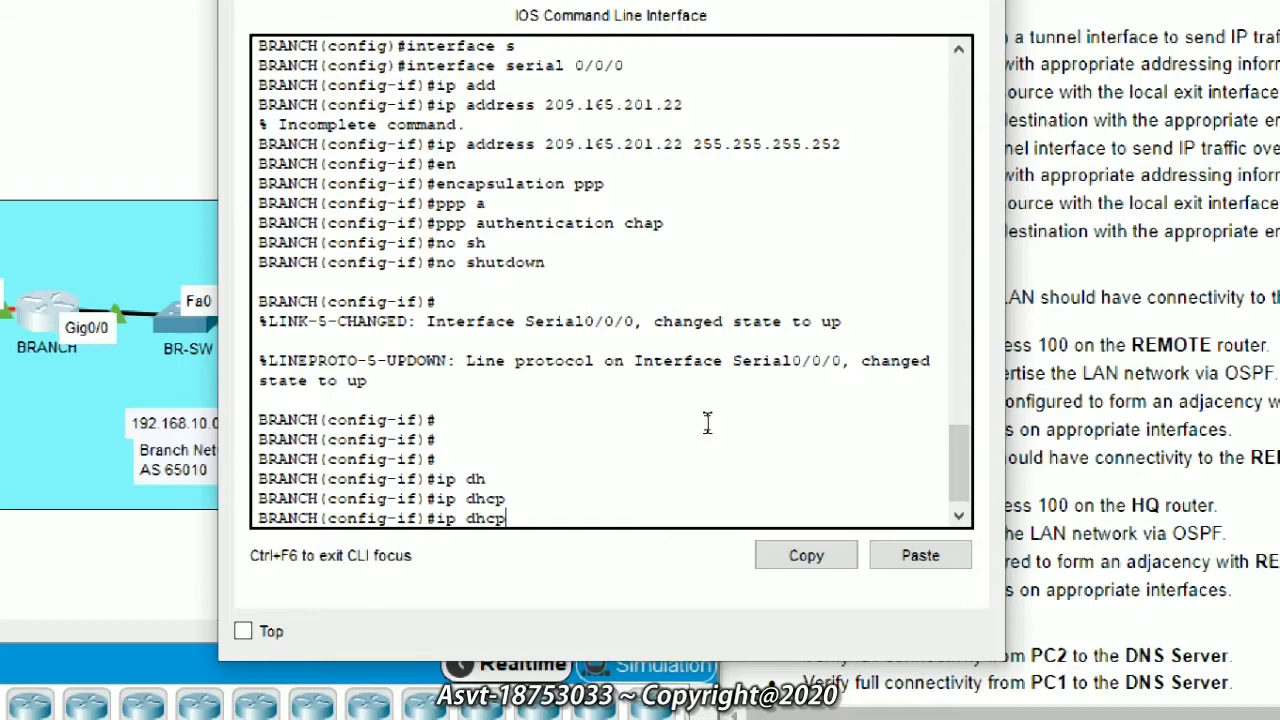
key("BackSpace")
key("Tab")
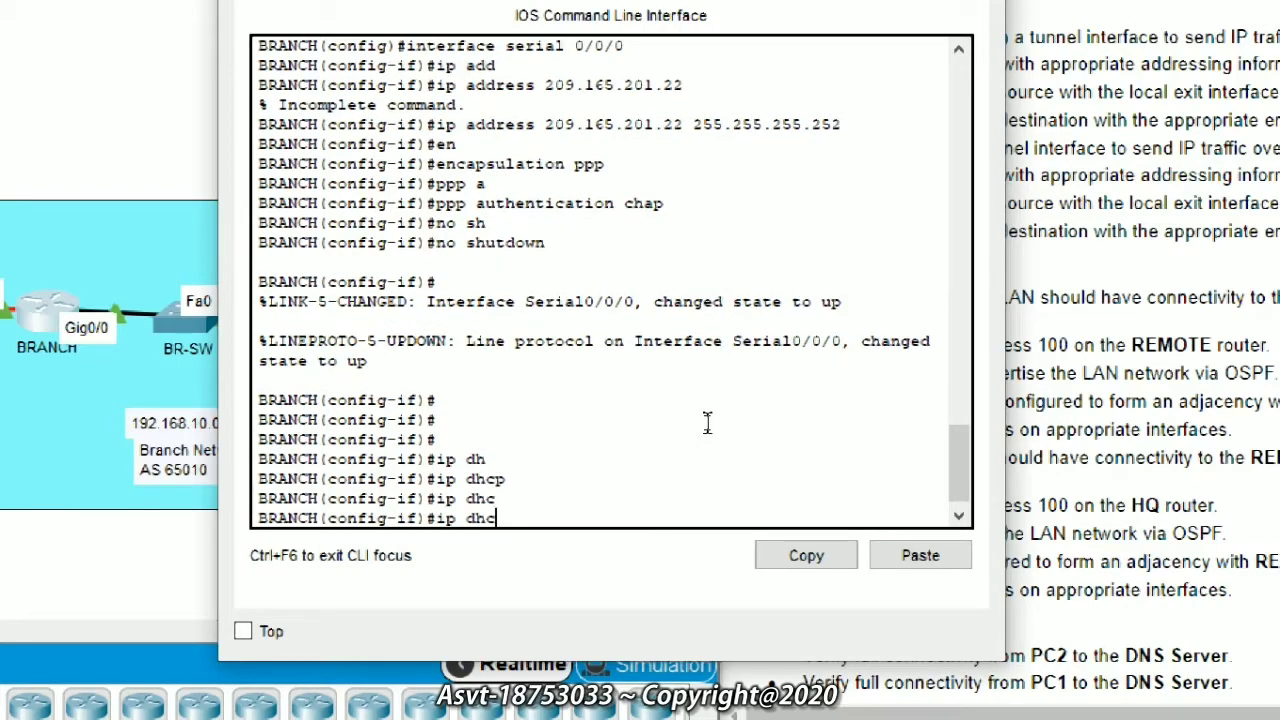
key("BackSpace")
key("BackSpace")
key("BackSpace")
key("BackSpace")
key("BackSpace")
key("BackSpace")
type("ex")
key("Tab")
key("Return")
Step: Exclude 192.168.10.1 through 192.168.10.5 from DHCP assignment
type("ip")
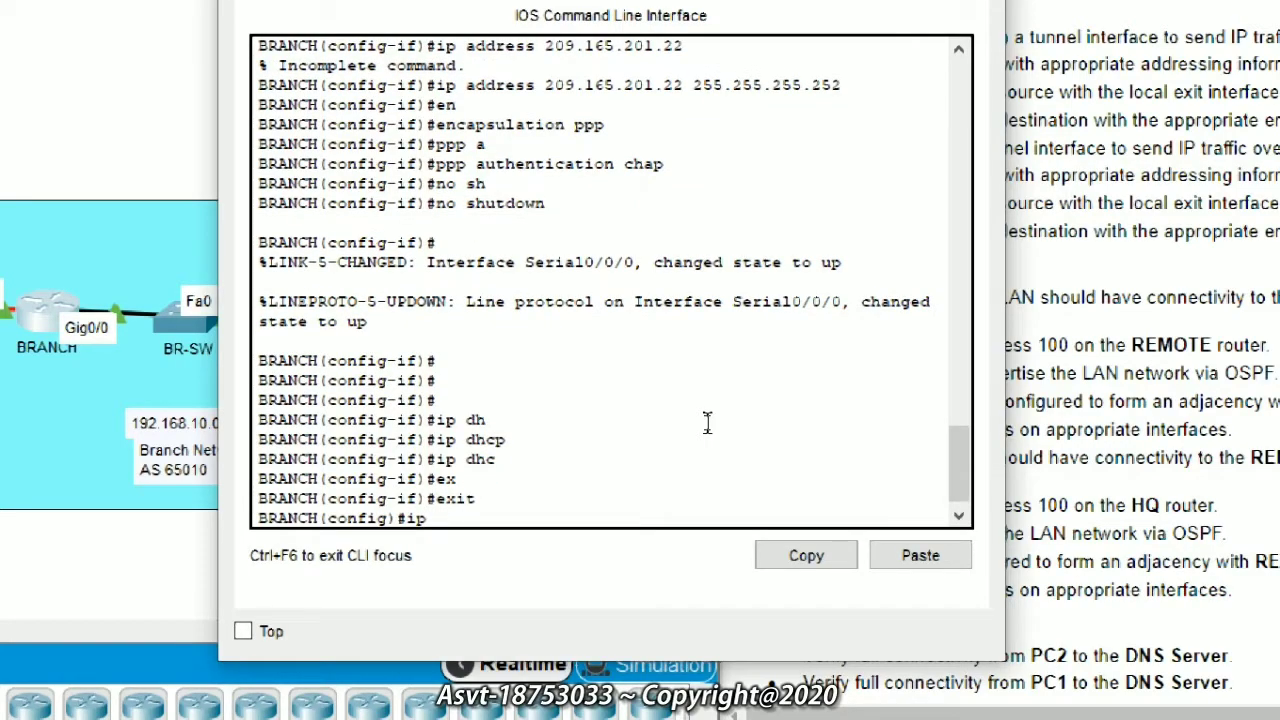
type(" dh")
key("Tab")
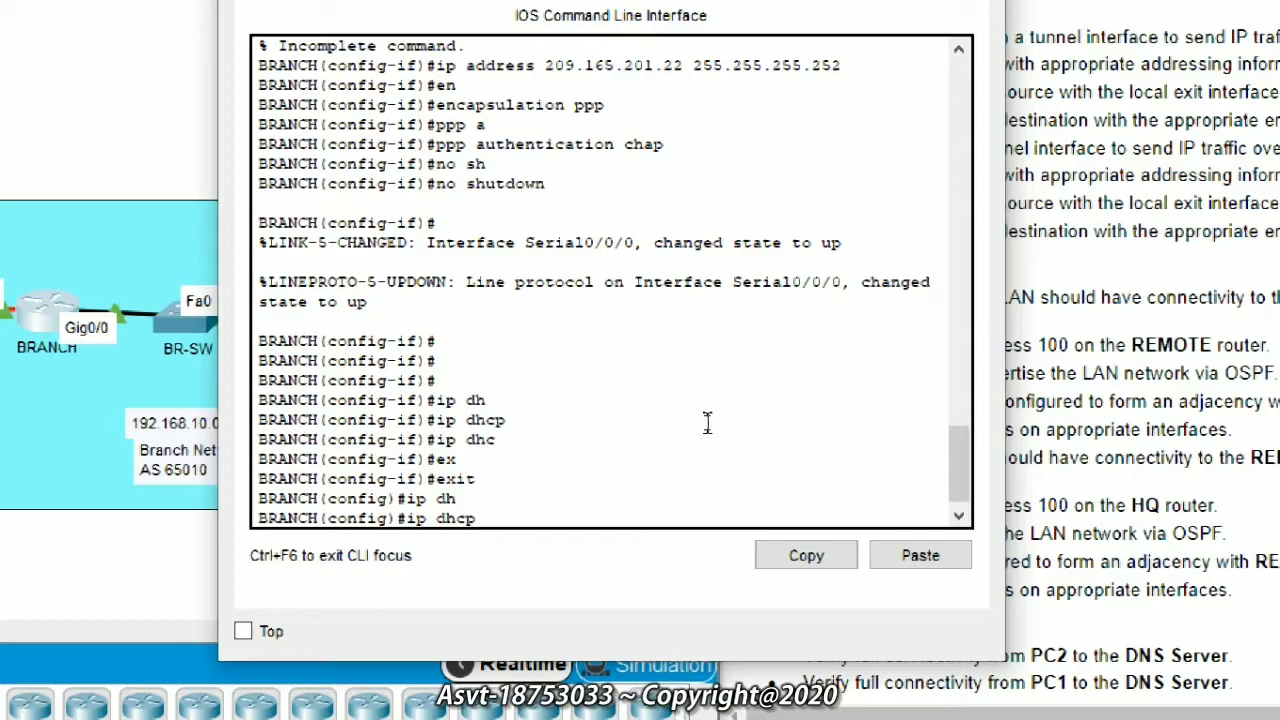
type("e")
key("Tab")
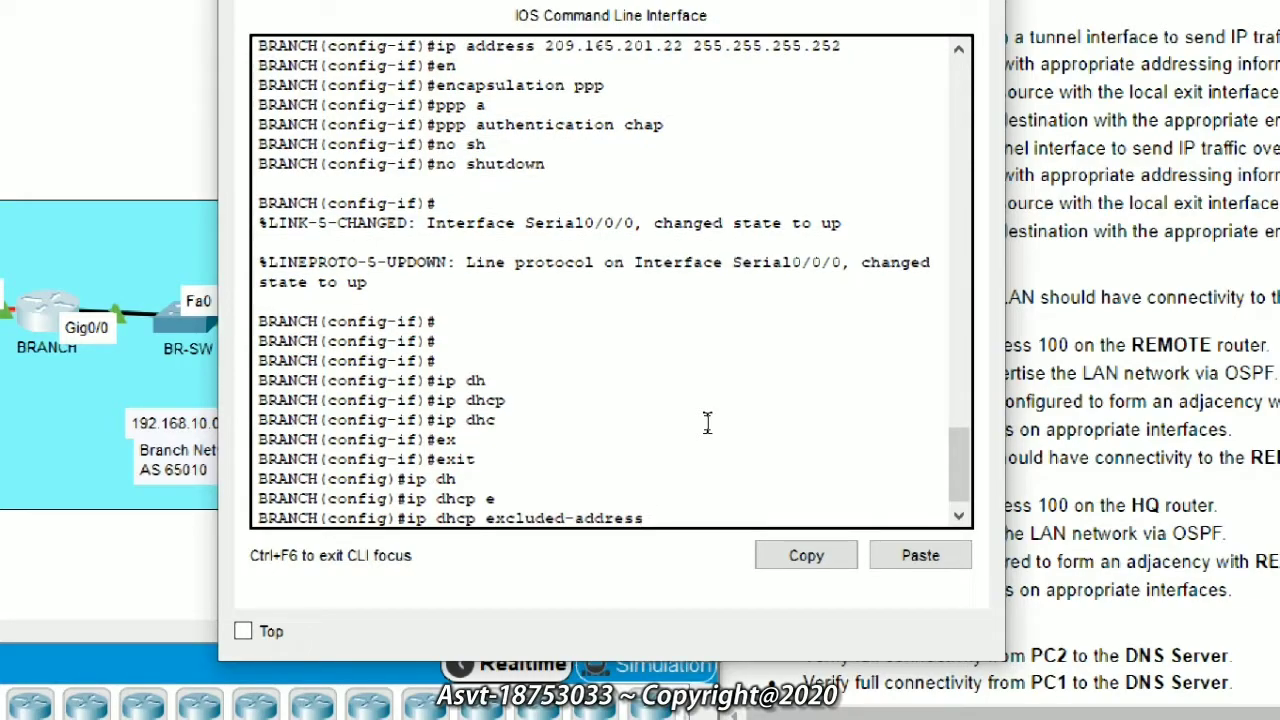
type("192.168.10.1 192.168.10.5")
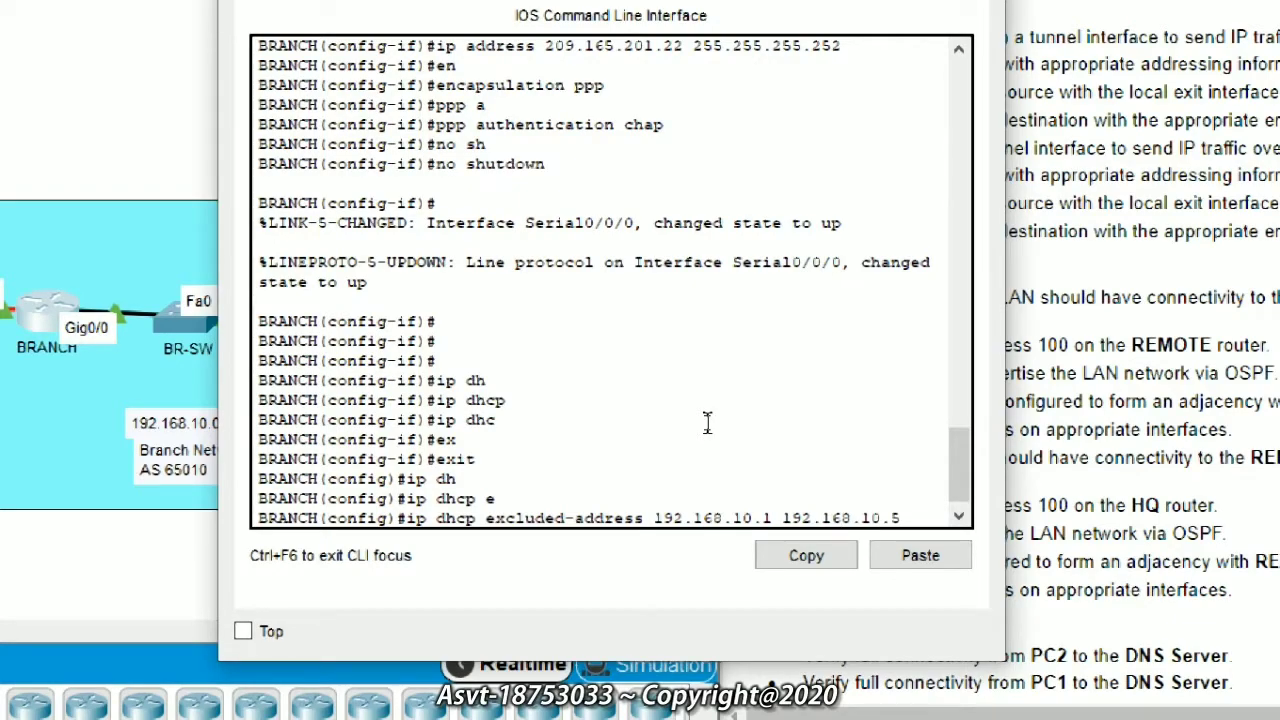
key("Return")
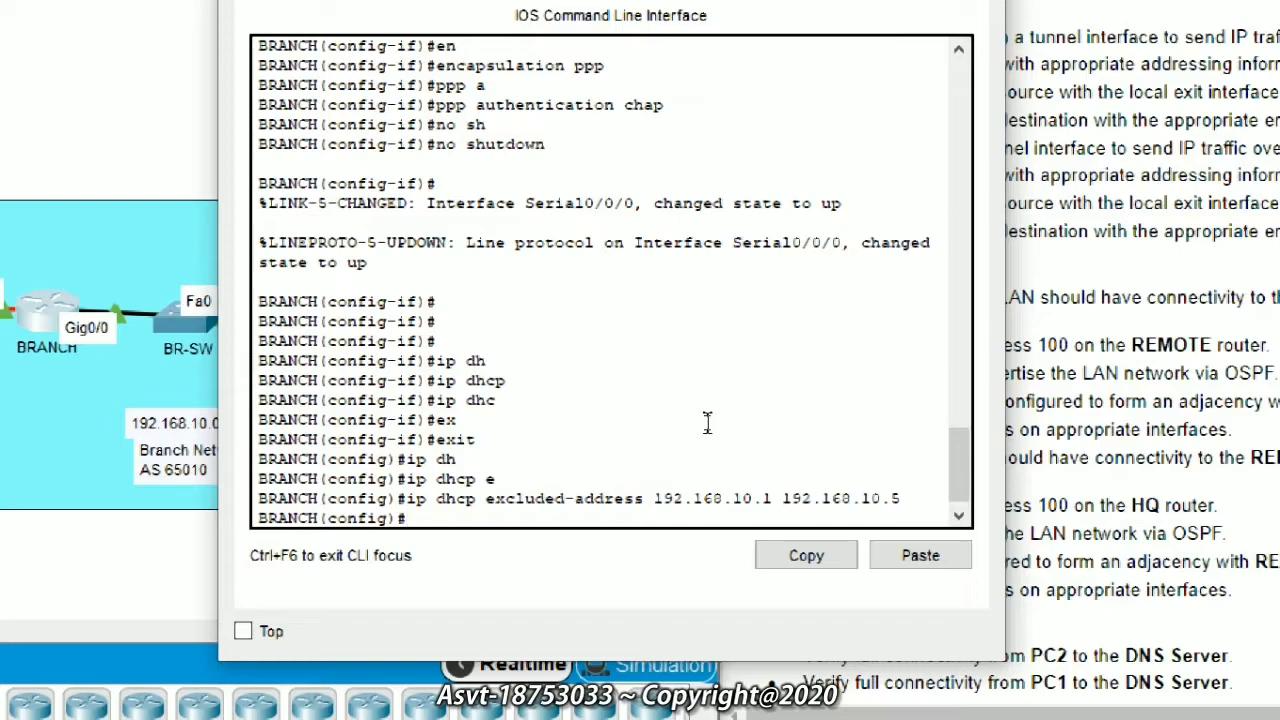
Step: Create DHCP pool LAN for network 192.168.10.0 255.255.255.0
type("i")
type("p d")
type("h")
key("Tab")
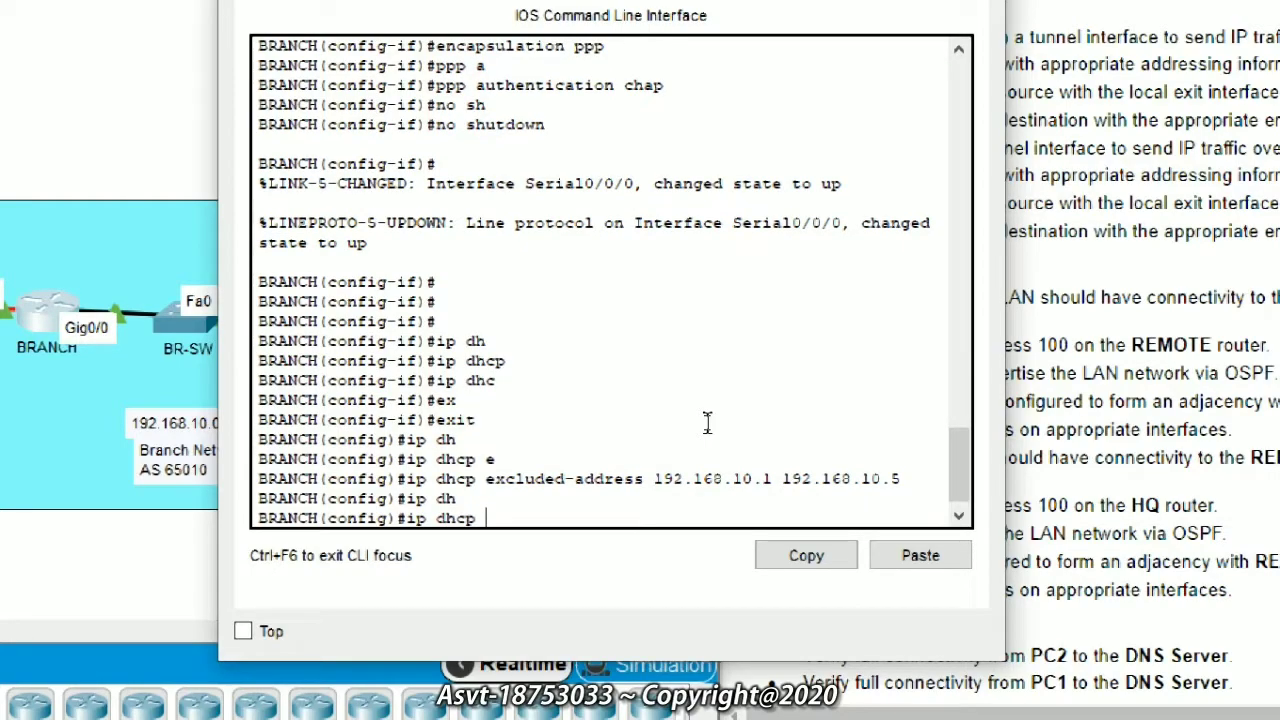
type("p")
key("Tab")
type("LAN")
key("Return")
type("ne")
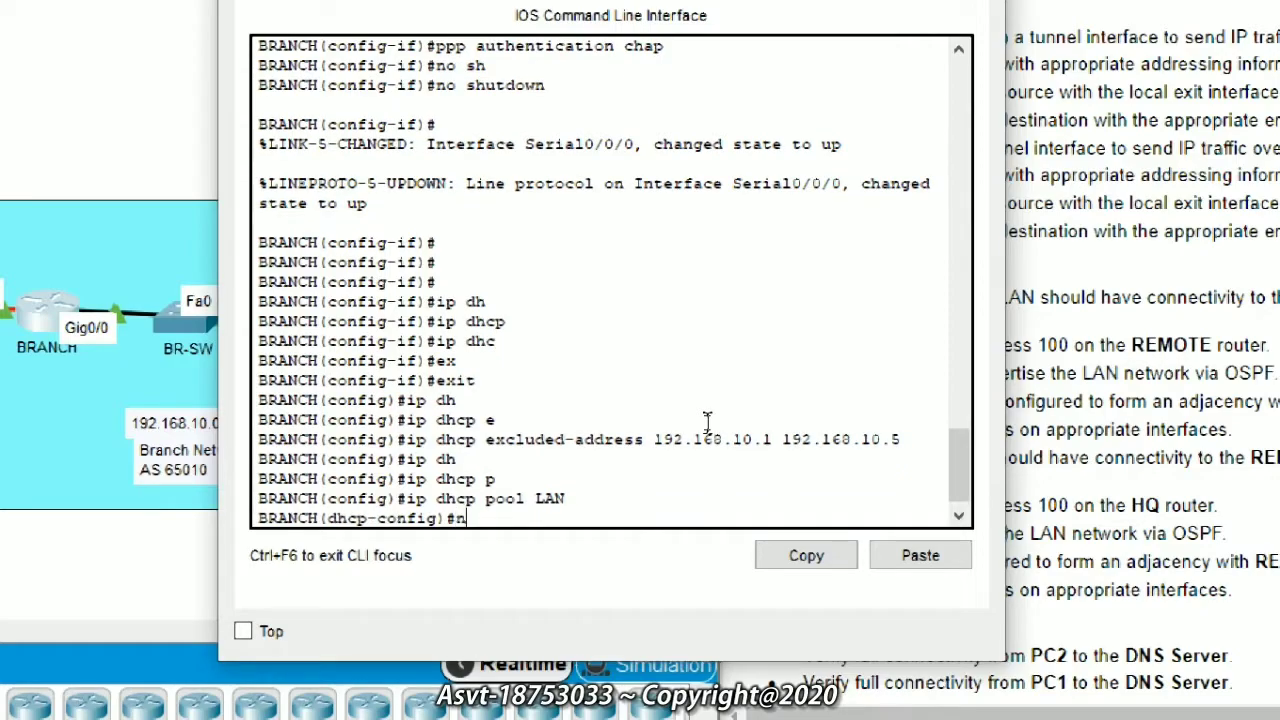
key("Tab")
type("192.168.")
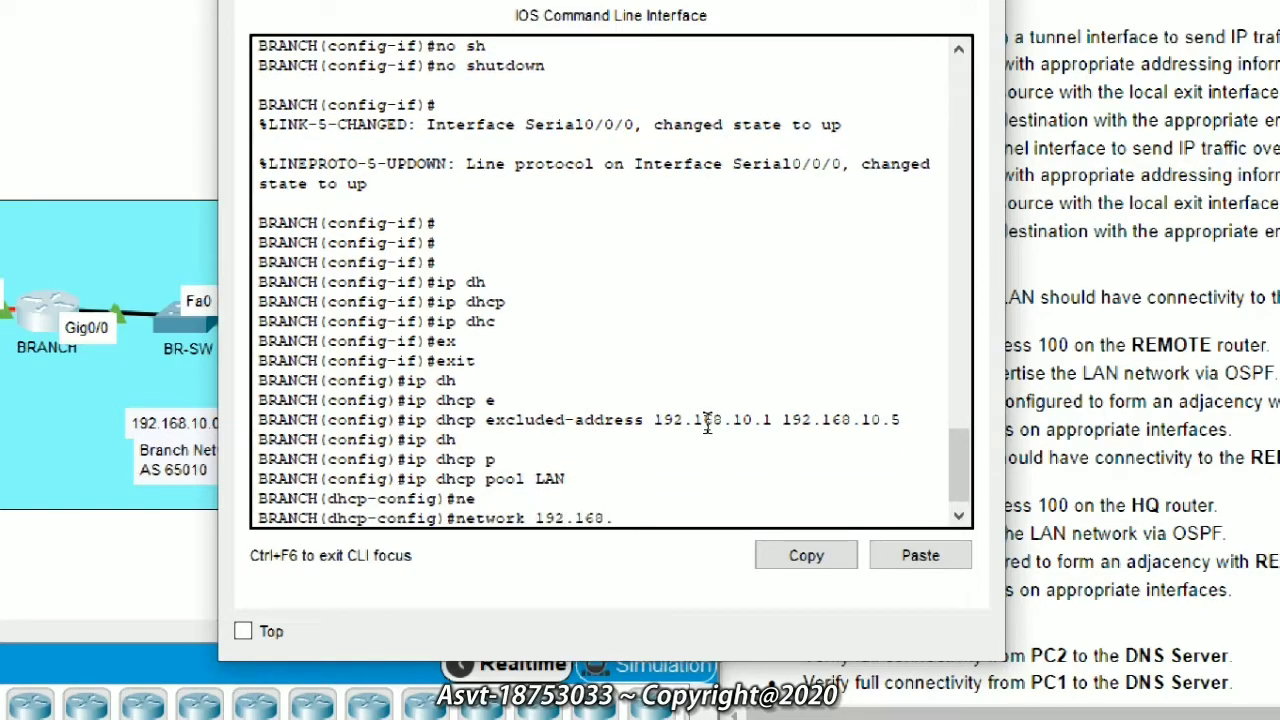
type("10.0 255.255.255.0")
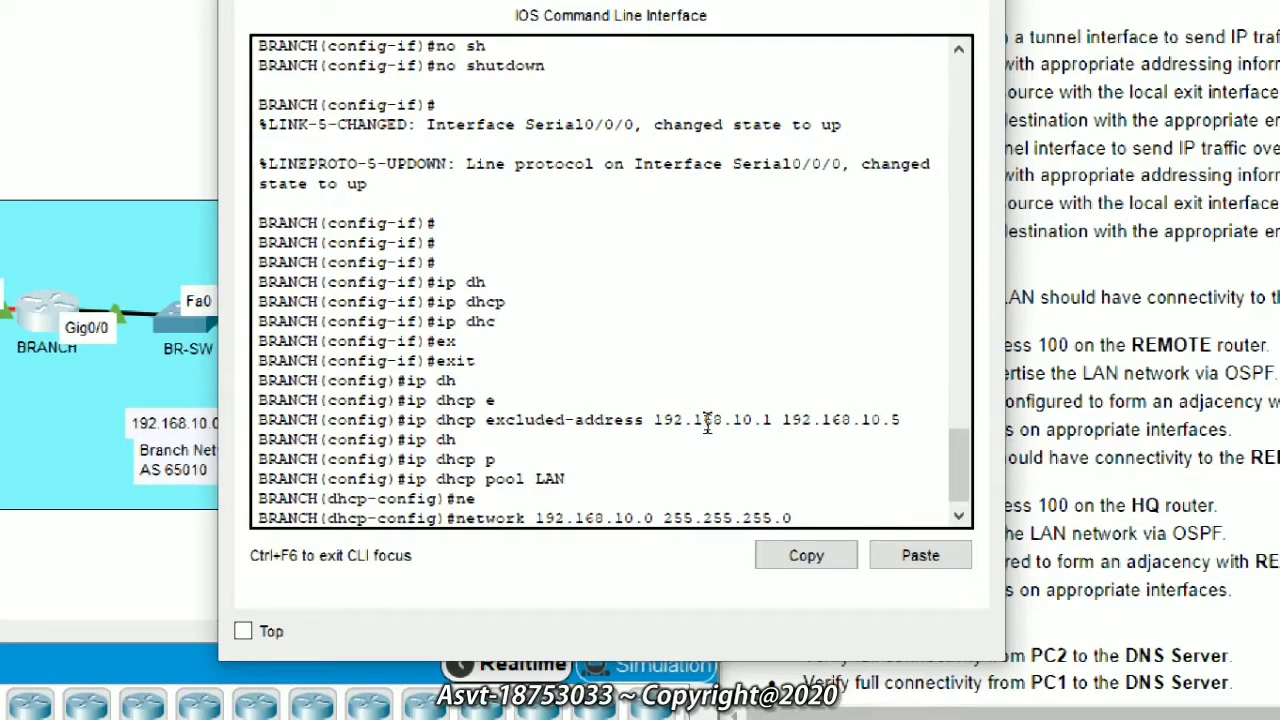
key("Return")
Step: Set the LAN pool's default router 192.168.10.1 and DNS server 192.168.30.250
type("de")
key("Tab")
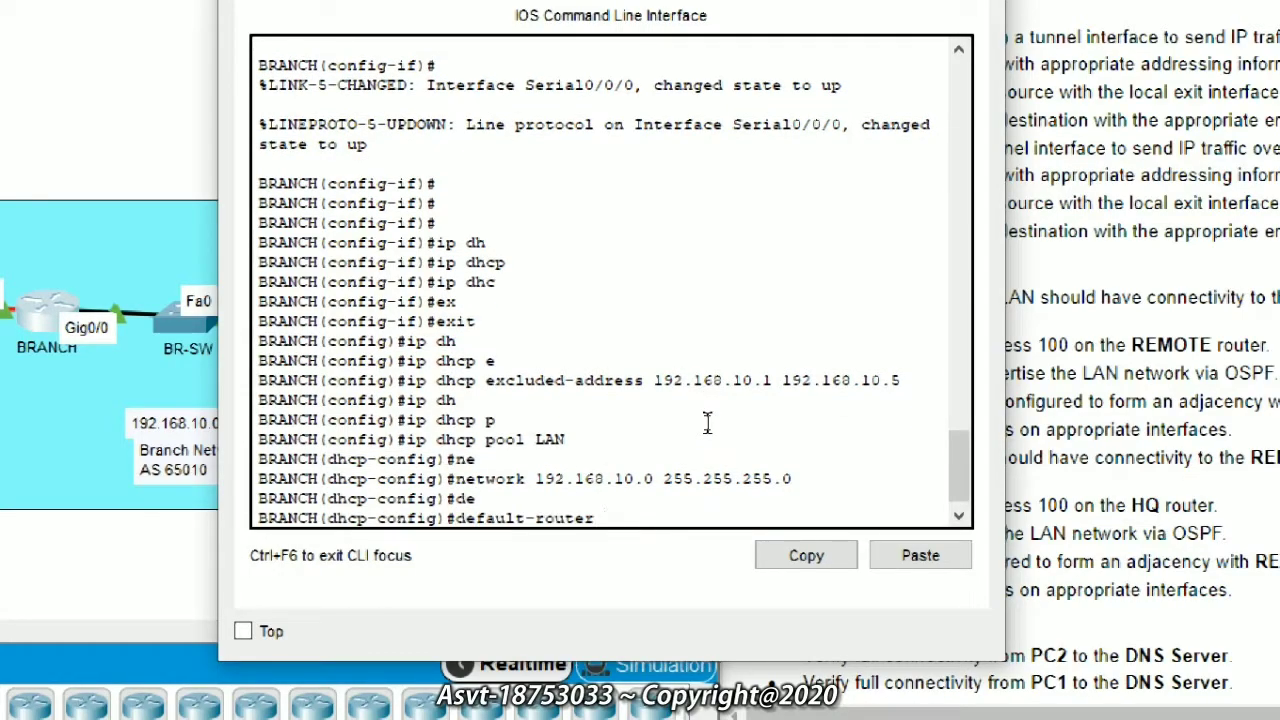
type("192.168.10.1")
key("Return")
type("dn")
key("Tab")
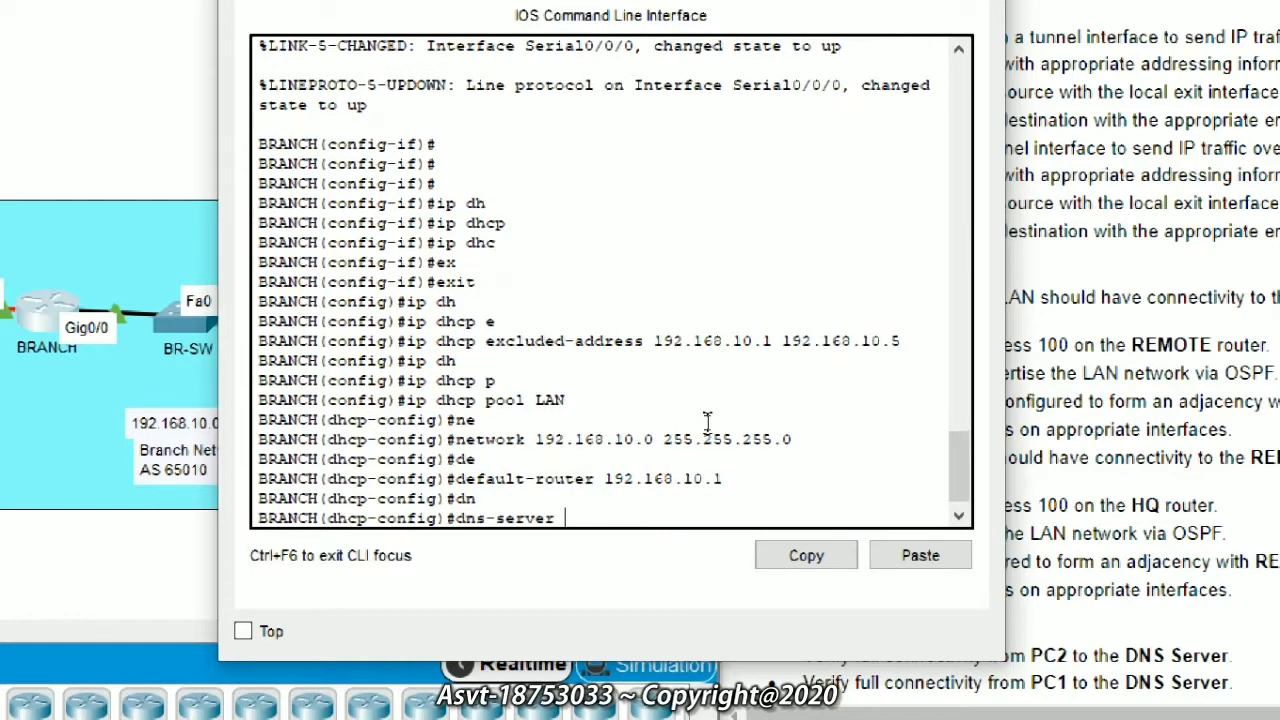
type("192.168.30.250")
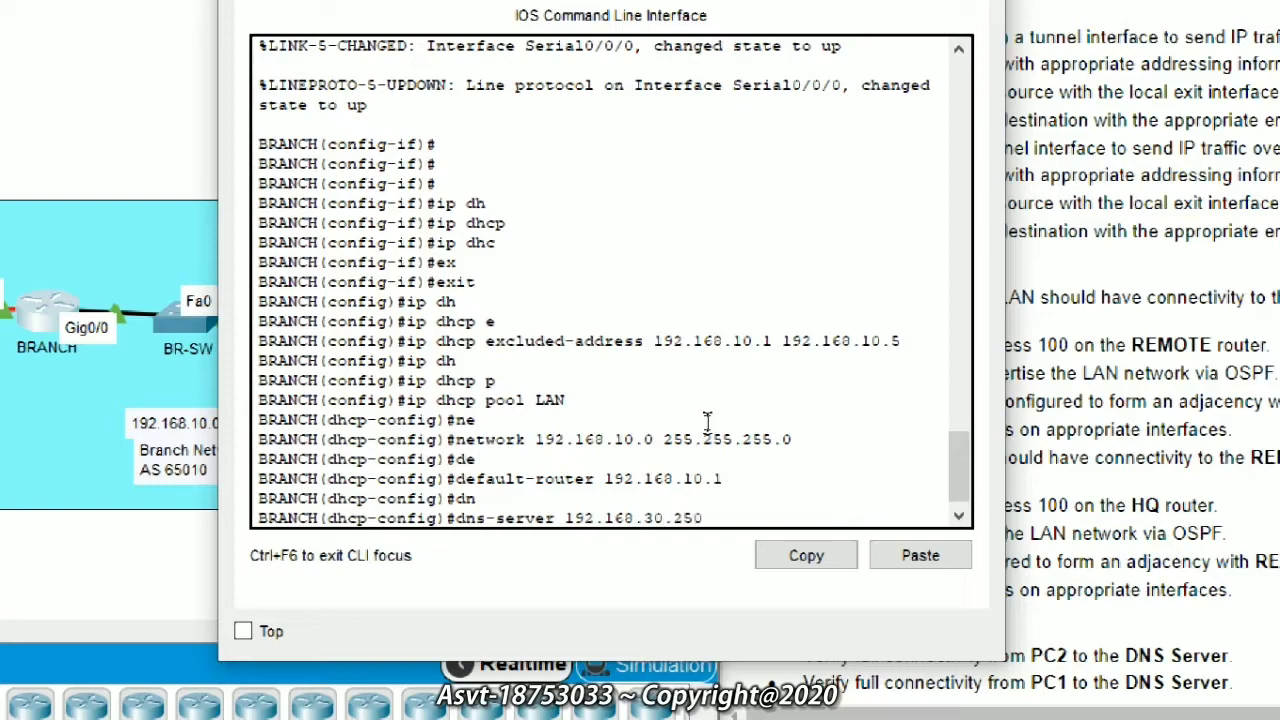
key("Return")
key("Return")
type("rou")
key("Tab")
key("BackSpace")
key("BackSpace")
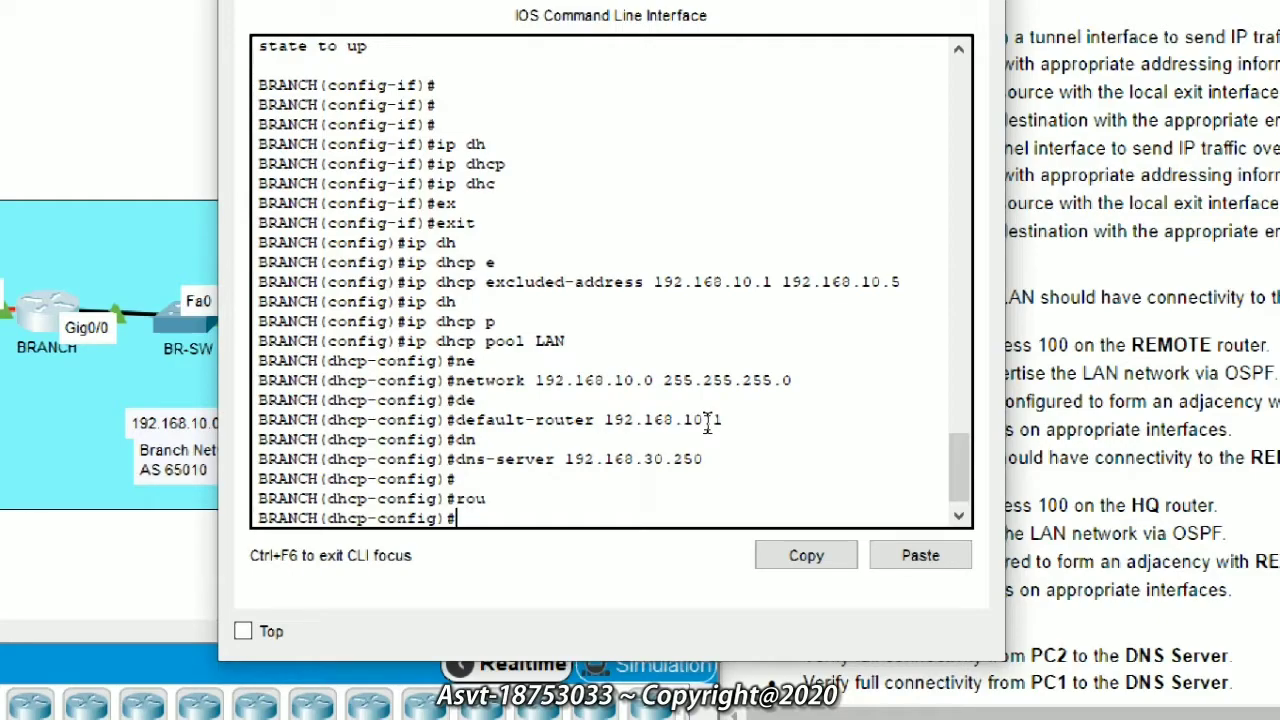
Step: Leave the DHCP pool configuration and start BGP routing for AS 65010 on BRANCH
type("ex")
key("Tab")
key("Return")
type("ro")
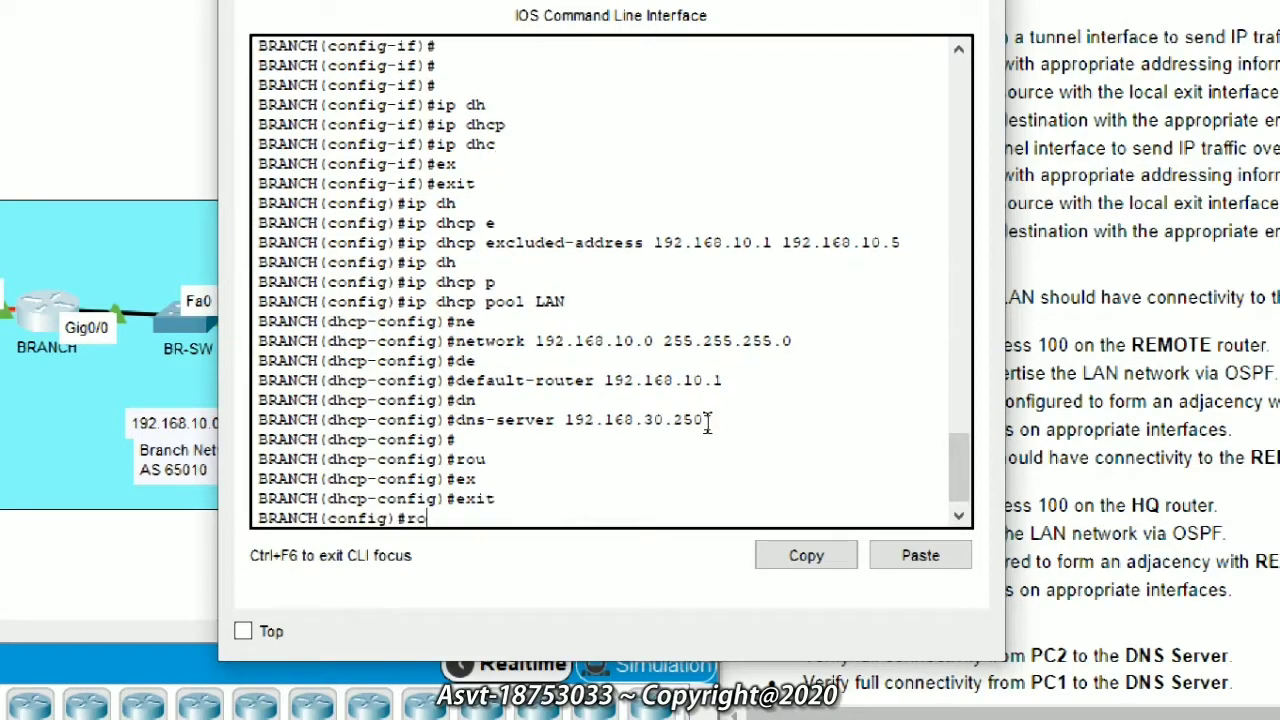
key("Tab")
type("bgp")
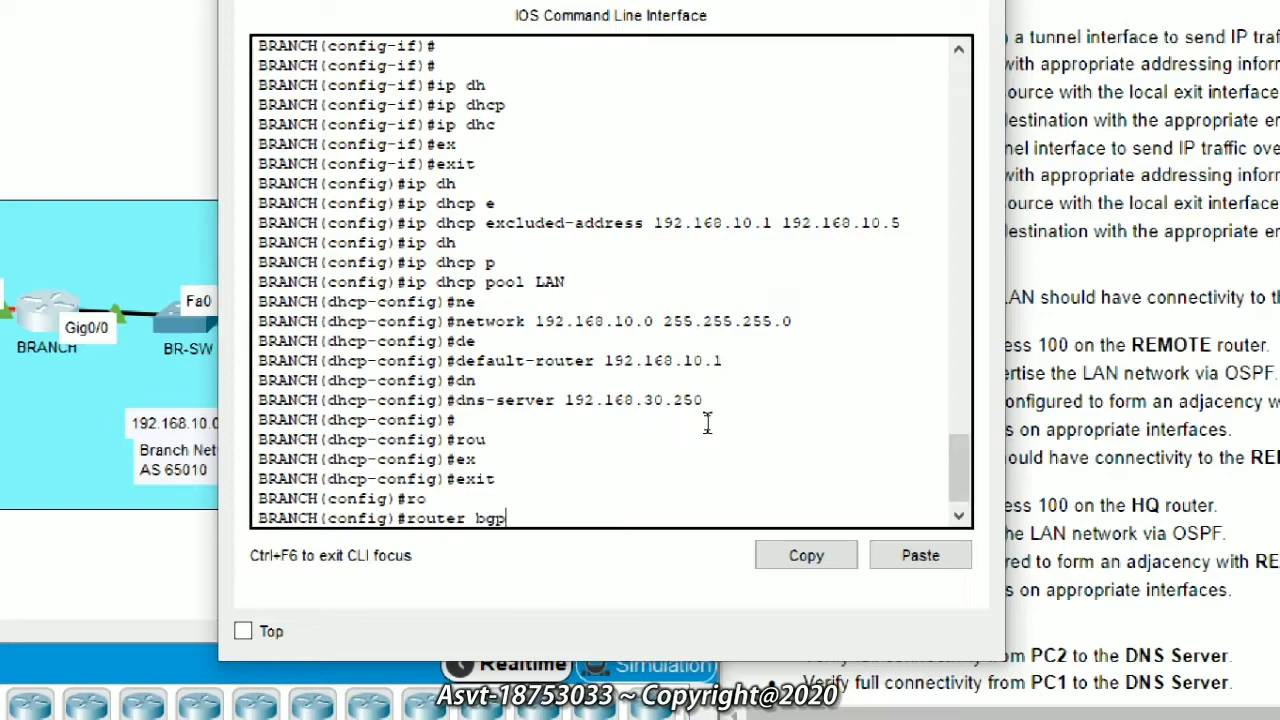
type(" 65010")
key("Return")
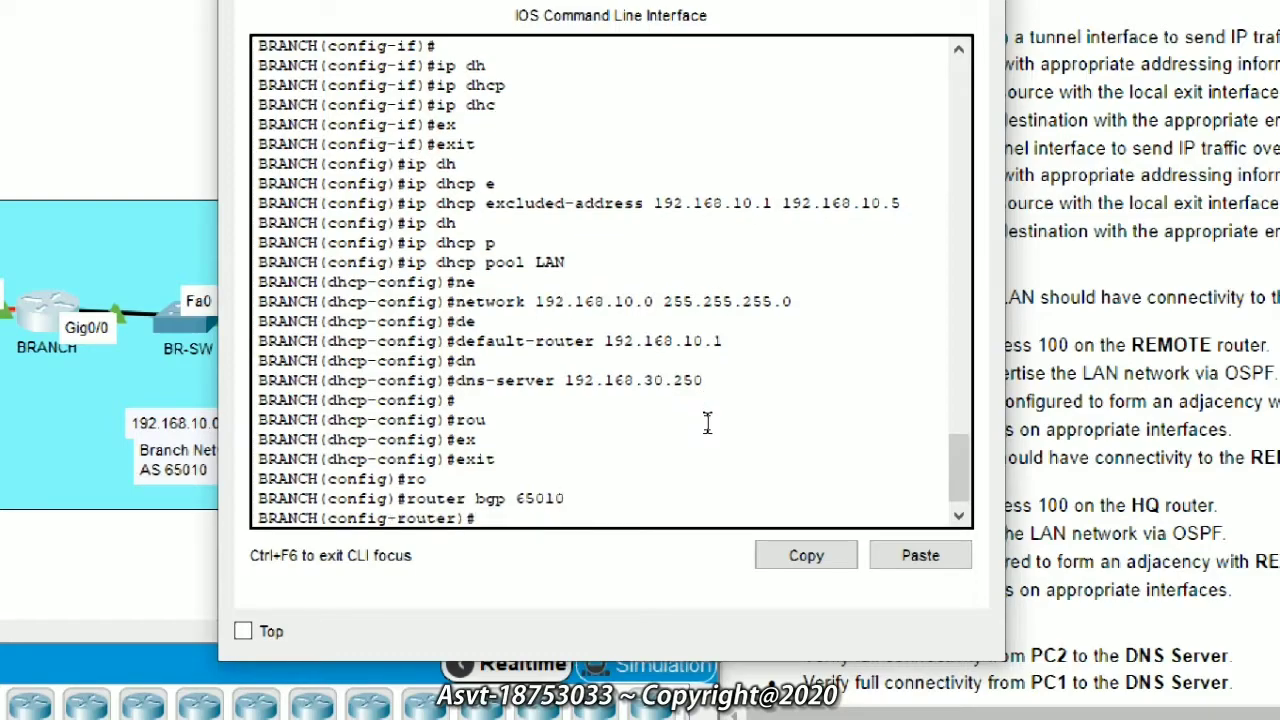
Step: Enable BGP log-neighbor-changes and turn off synchronization
type("bg")
key("Tab")
type("l")
key("Tab")
key("Return")
type("no s")
key("Tab")
key("Return")
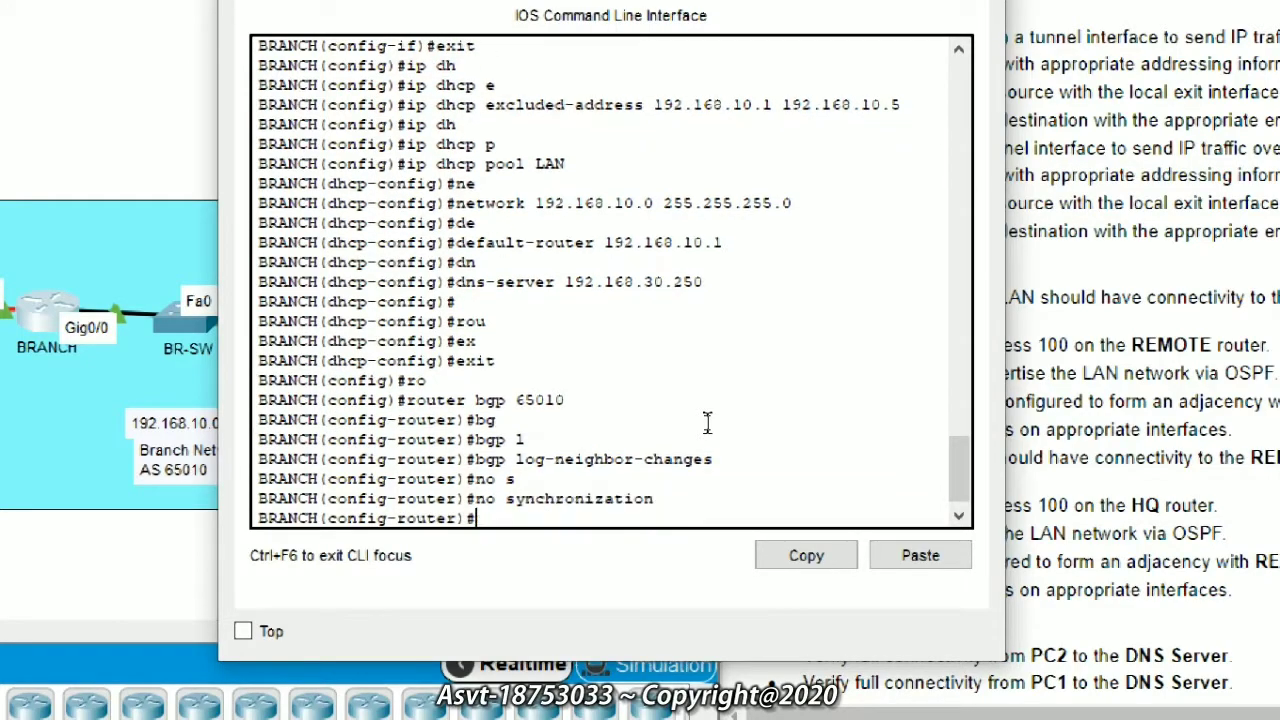
Step: Add neighbor 209.165.201.21 with remote-as 65535
type("ne")
key("Tab")
type("i")
key("Tab")
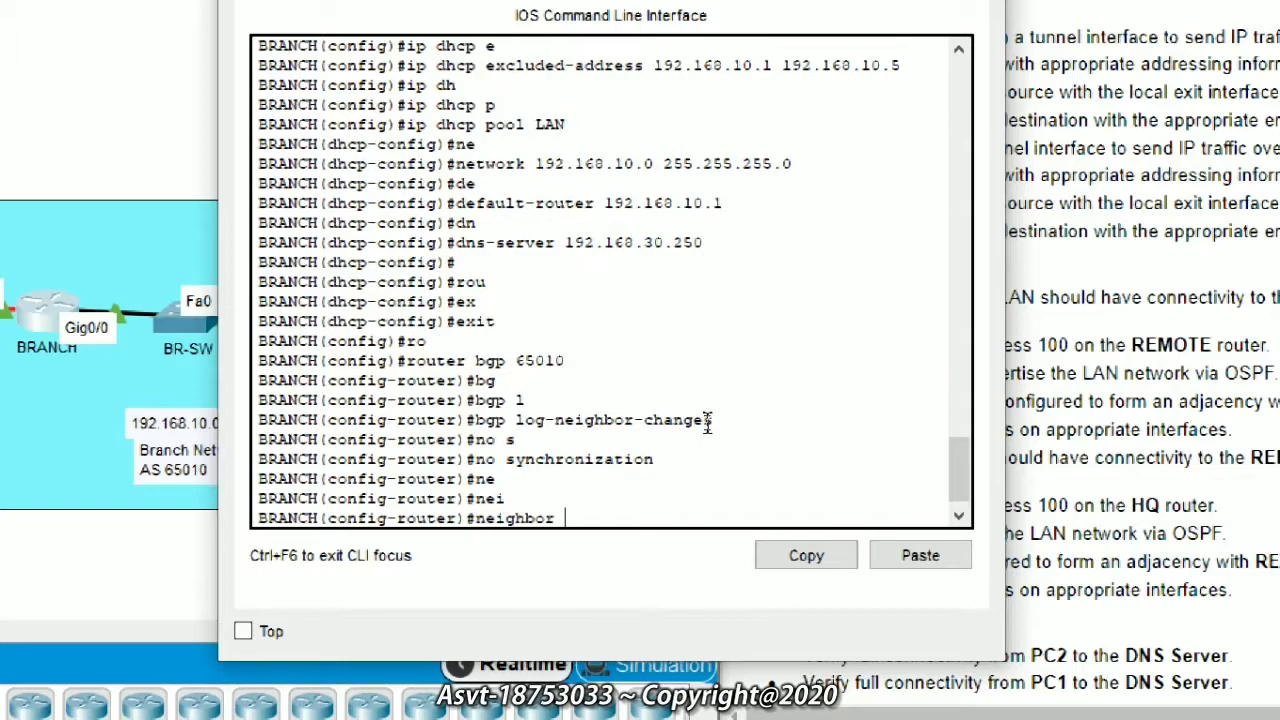
type("209.165.201.21 r")
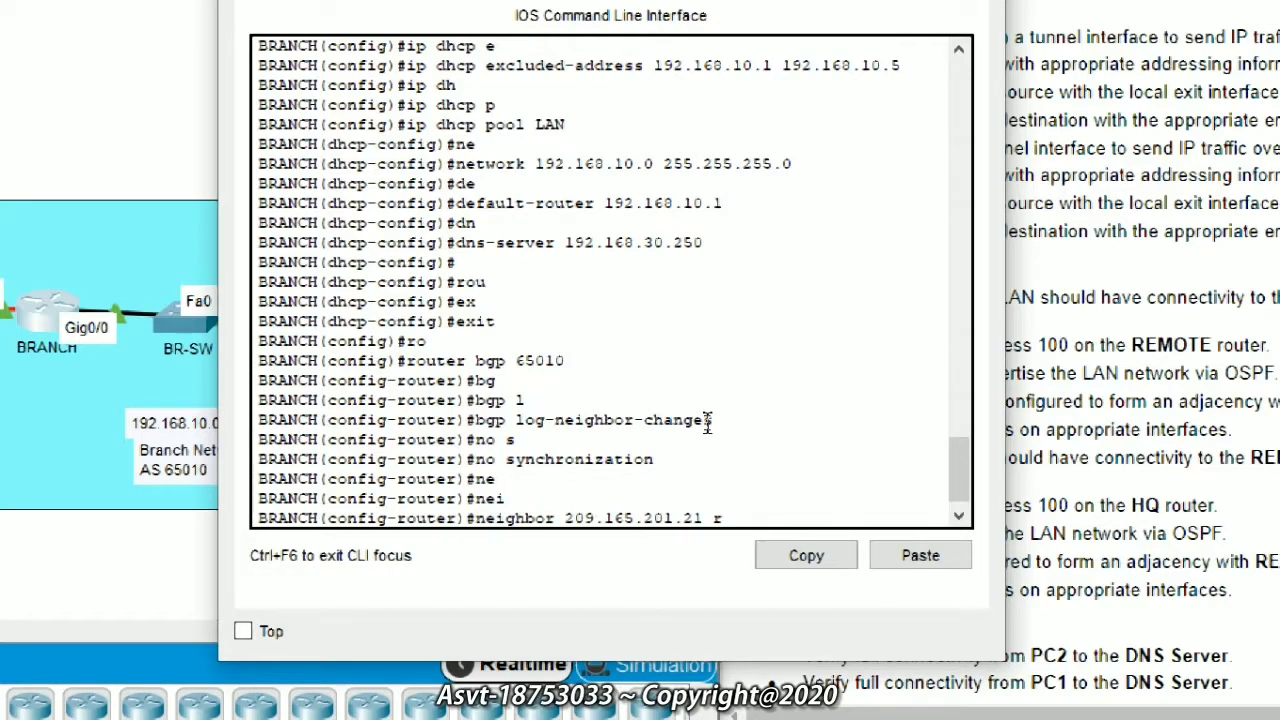
type("e")
key("Tab")
type("65535")
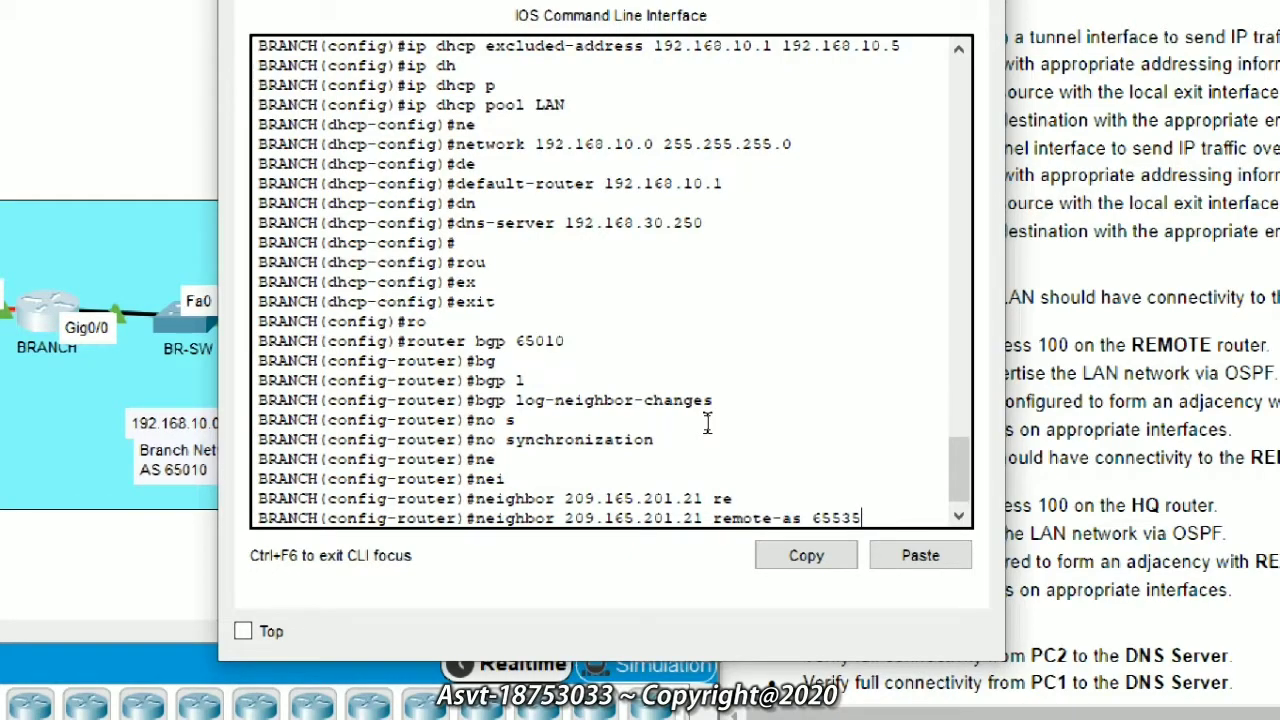
key("Return")
key("Return")
key("Return")
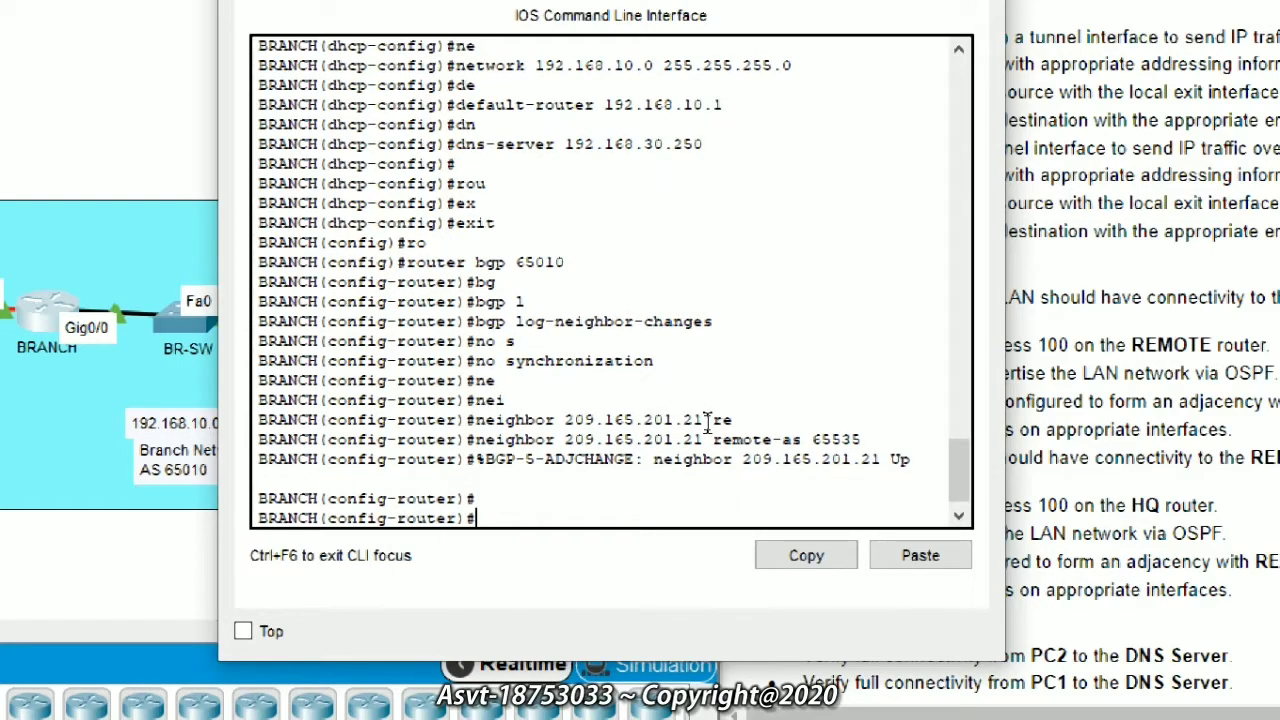
Step: Advertise the 192.168.10.0 network in BGP
type("ne")
key("Tab")
type("t")
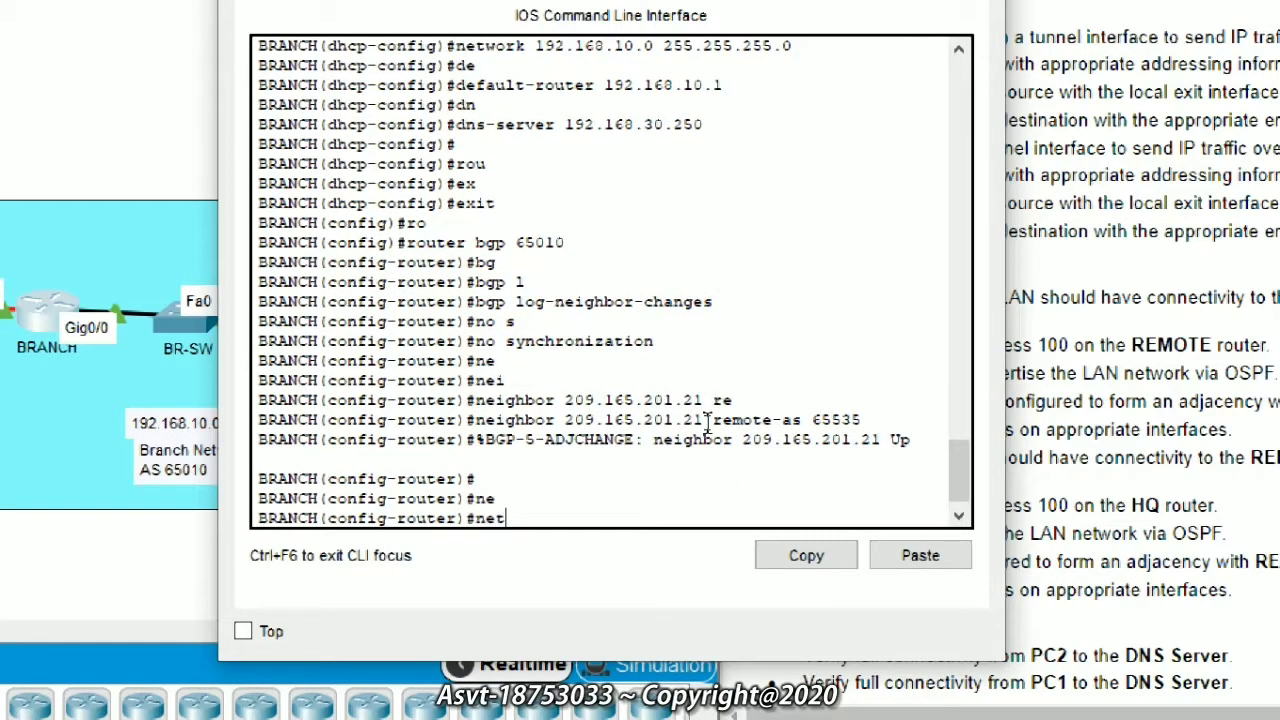
key("Tab")
type("192,1")
key("BackSpace")
key("BackSpace")
type(".168.")
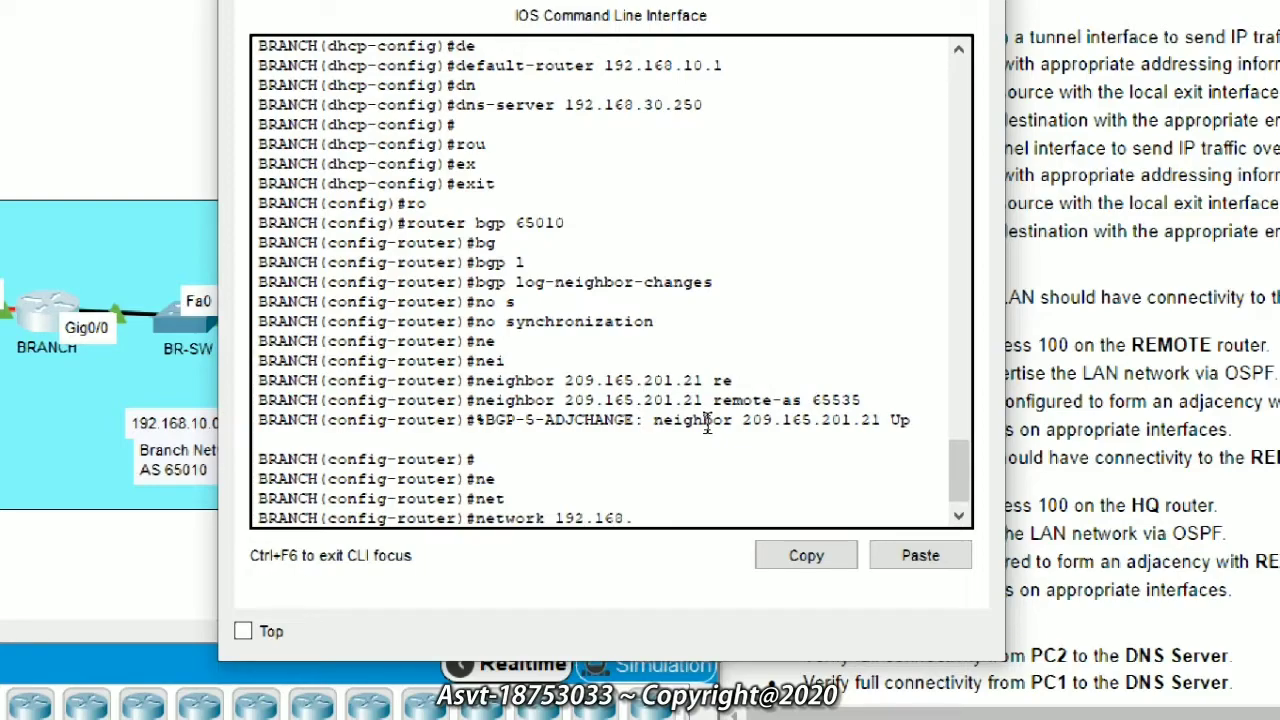
type("10.0")
key("Return")
Step: Return to the privileged prompt and save BRANCH's configuration with write memory
type("en")
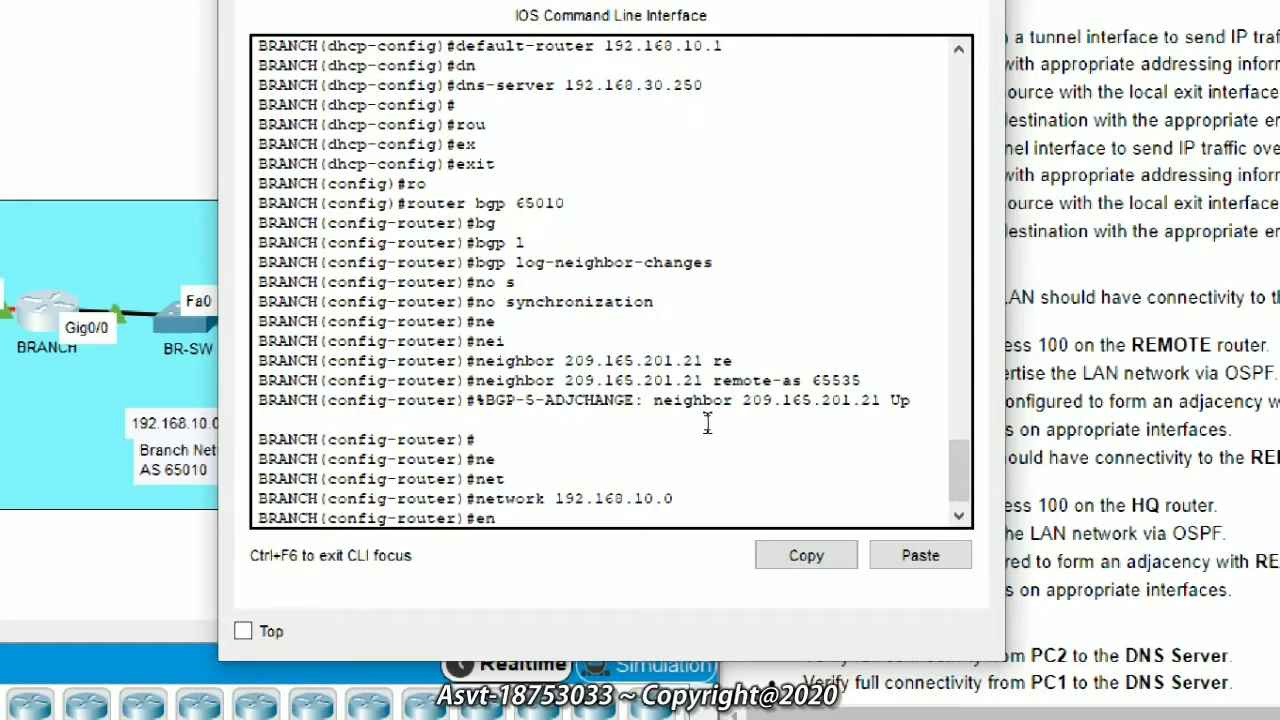
key("Tab")
type("d")
key("Tab")
key("Return")
key("Return")
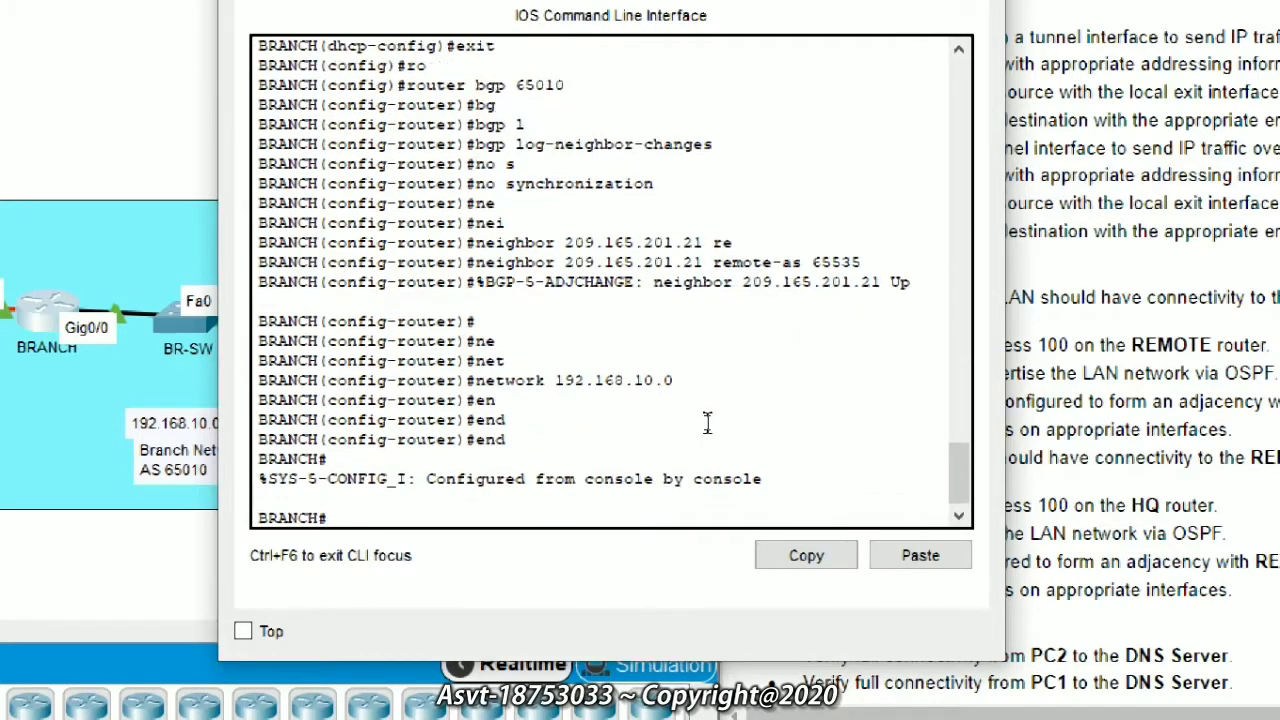
key("Return")
type("write m")
key("Tab")
type("me")
key("Tab")
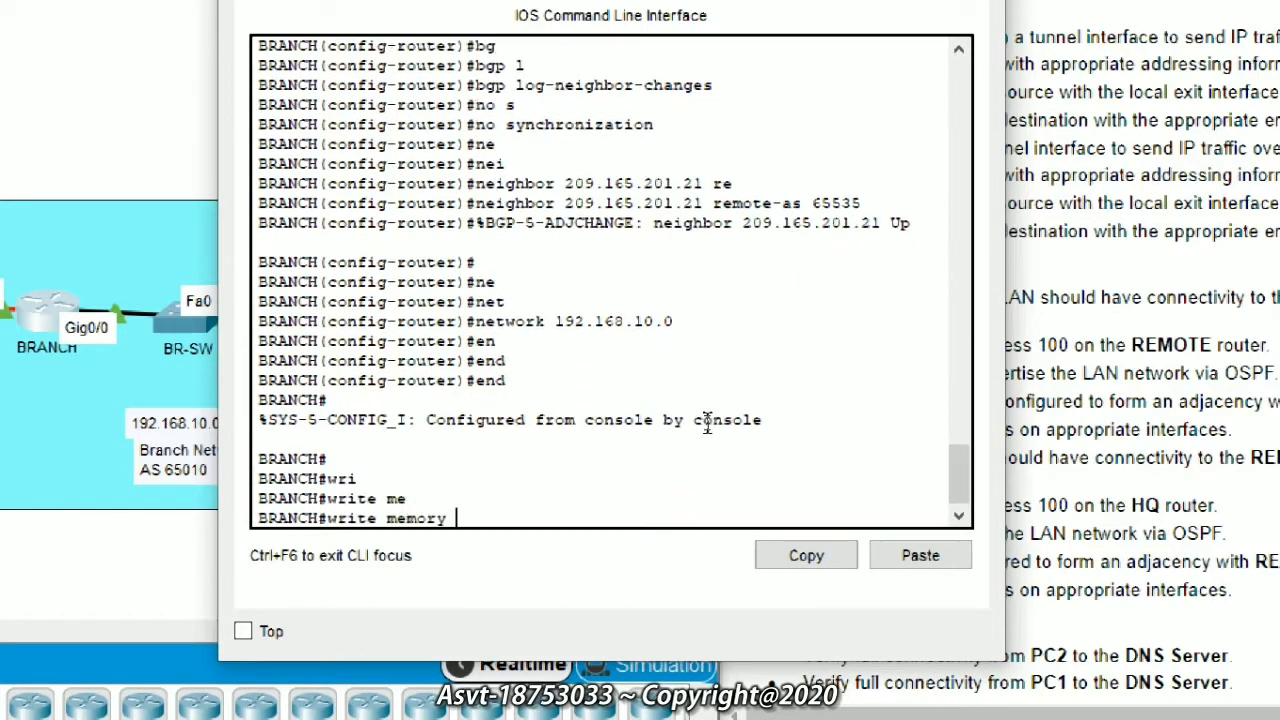
key("Return")
key("Return")
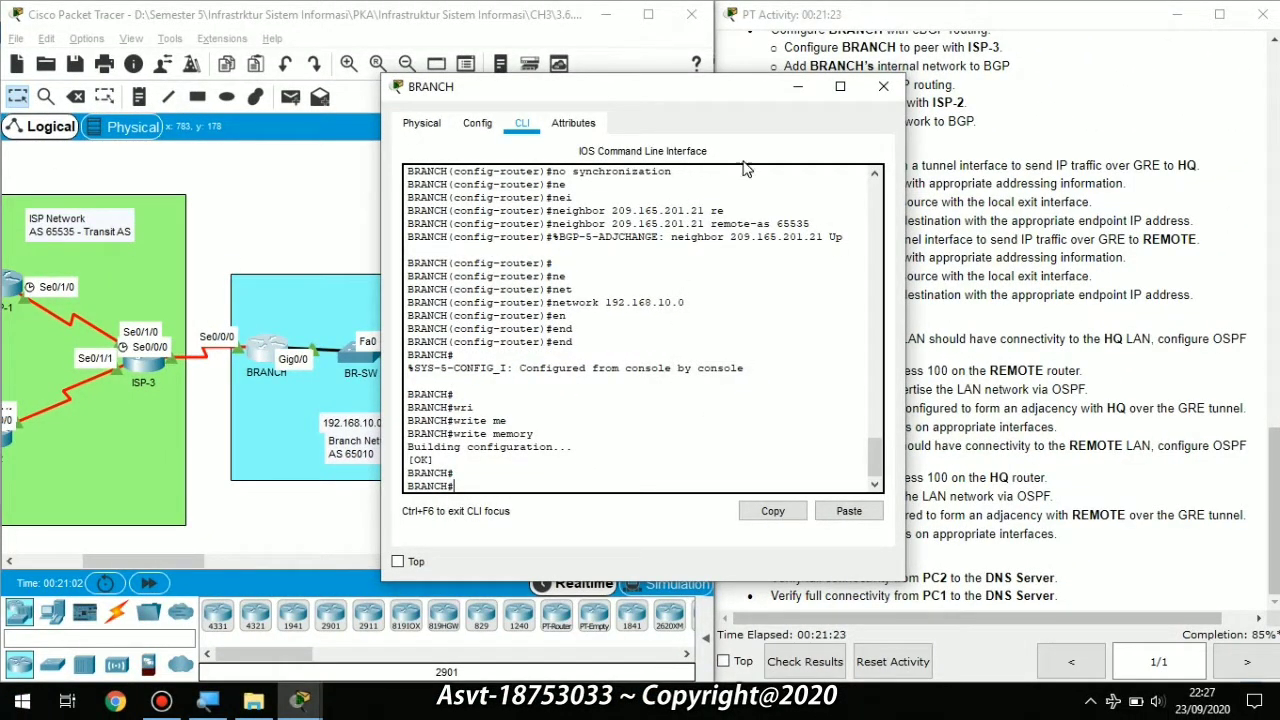
Step: Switch PC1's IP Configuration from static to DHCP
left_click(785, 94)
mouse_move(177, 558)
left_mouse_down()
mouse_move(132, 557)
mouse_move(171, 556)
left_mouse_up()
double_click(492, 373)
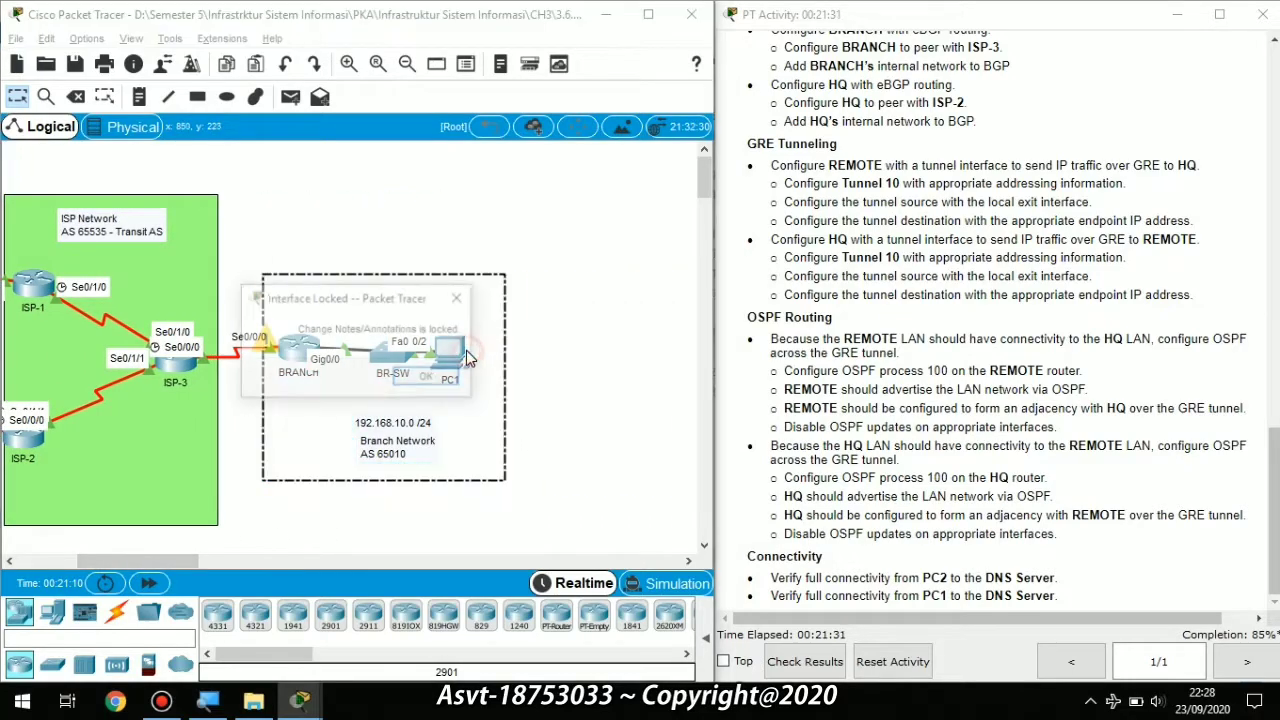
left_click(428, 377)
left_click(445, 345)
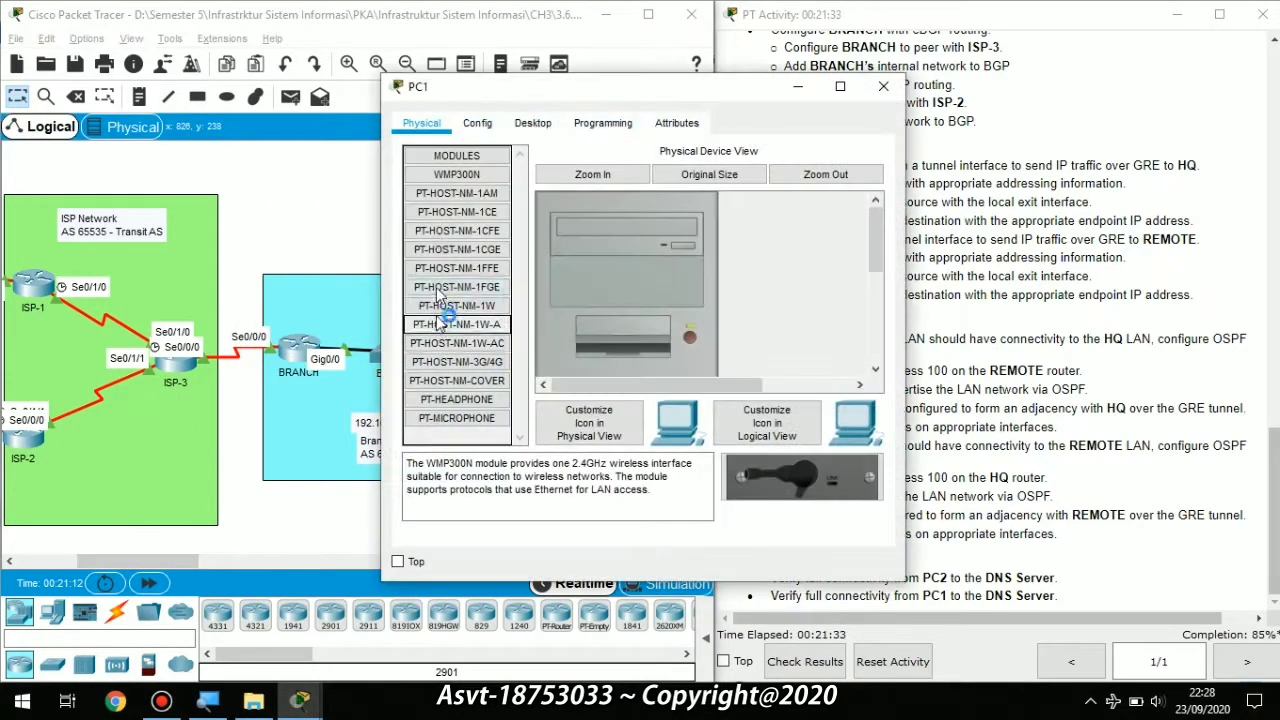
left_click(532, 124)
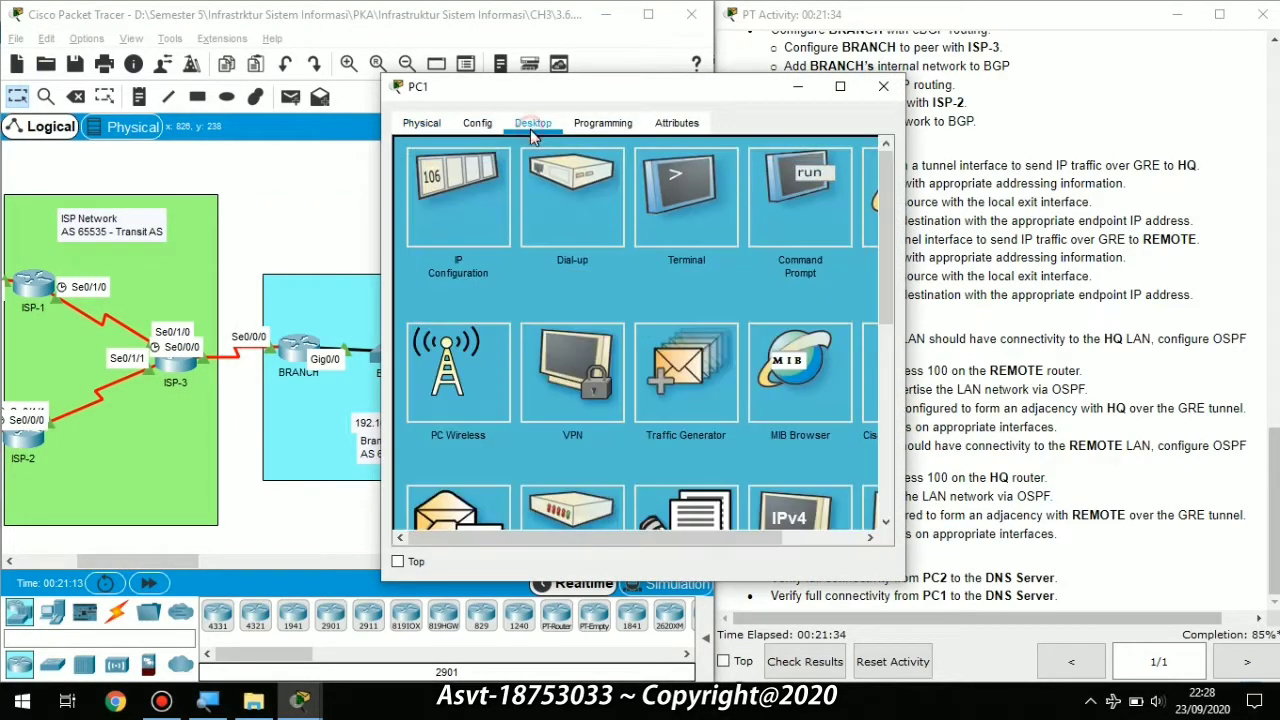
left_click(483, 205)
left_click(446, 231)
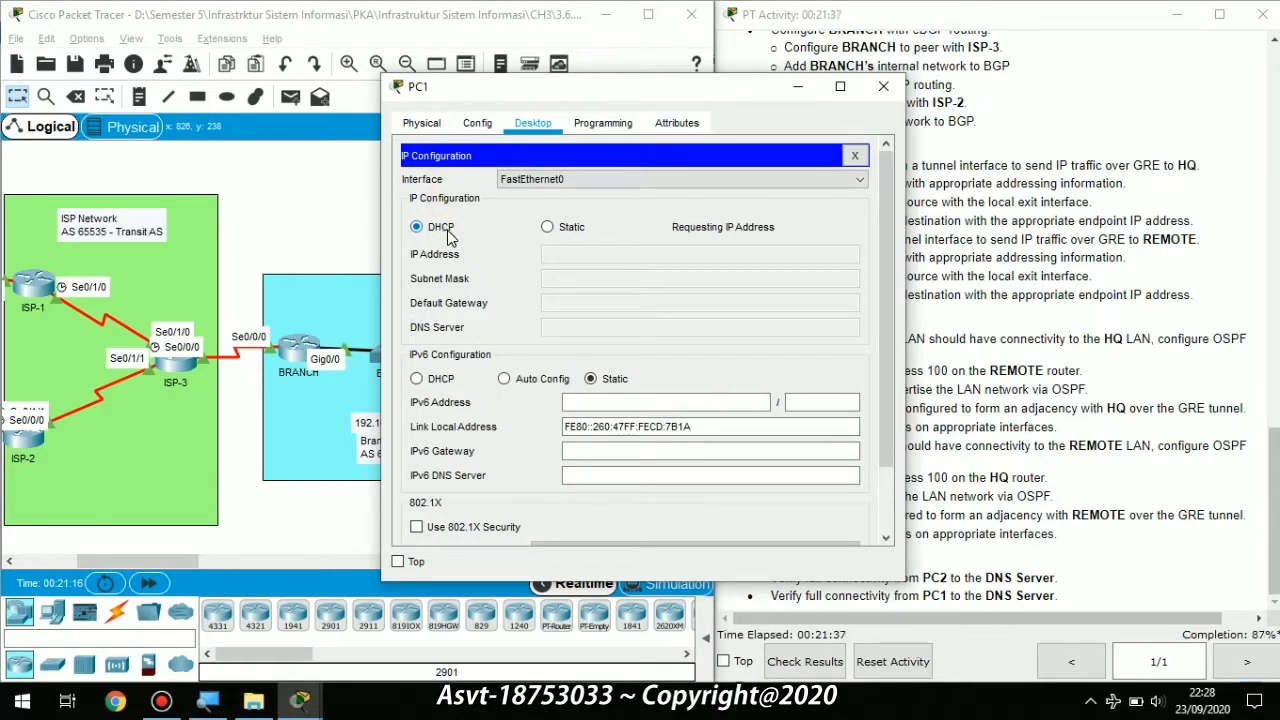
left_click(855, 155)
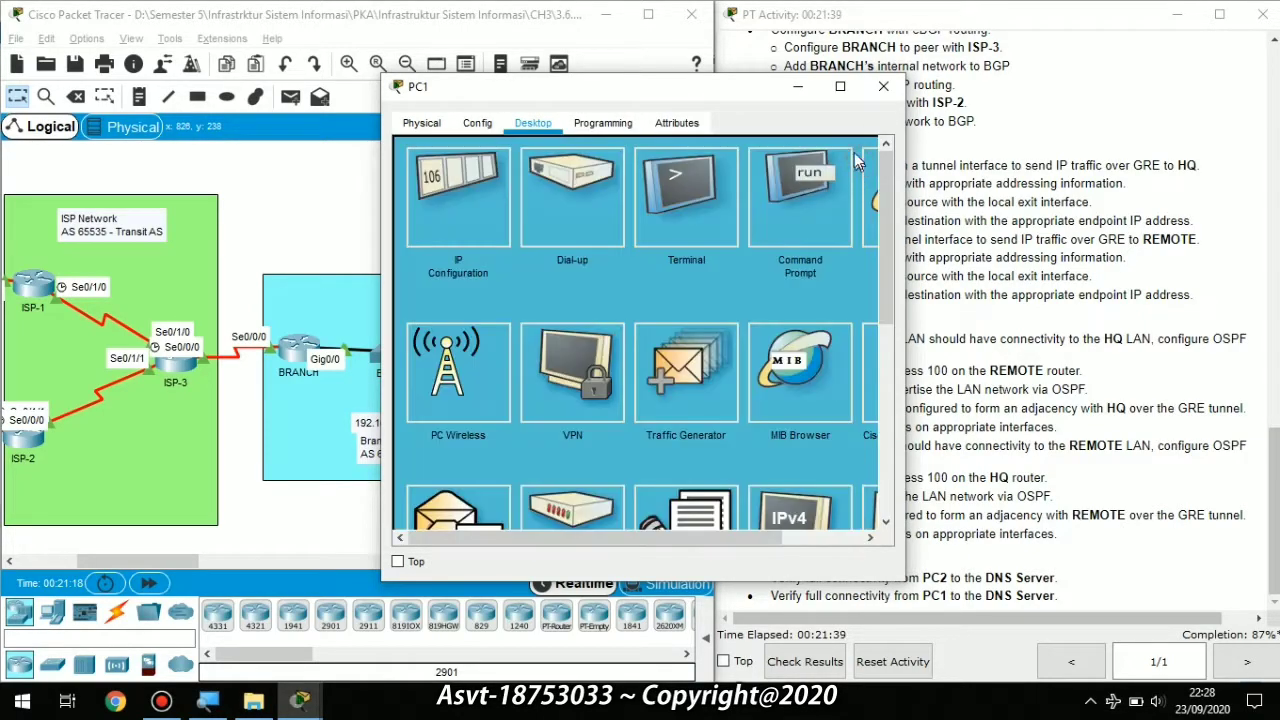
left_click(805, 90)
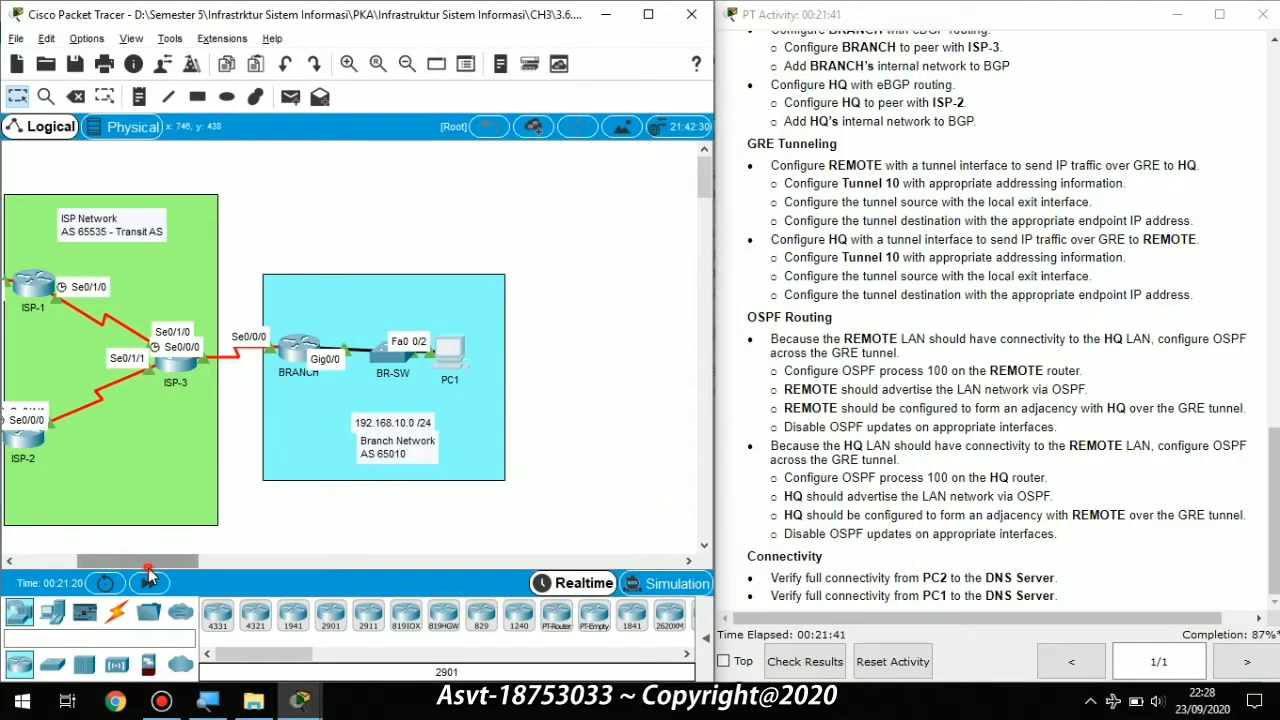
Step: Switch PC3's IP Configuration from static to DHCP too
left_click_drag(98, 562, 38, 566)
left_click(44, 428)
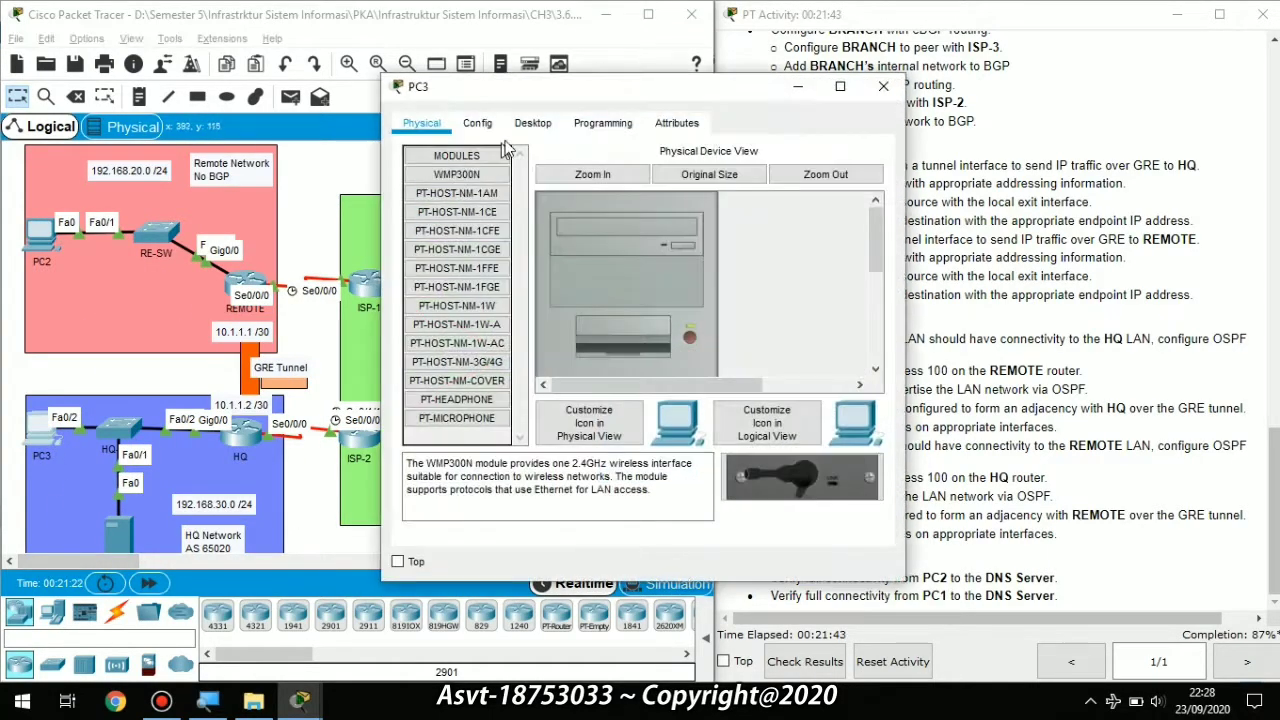
left_click(532, 123)
left_click(458, 198)
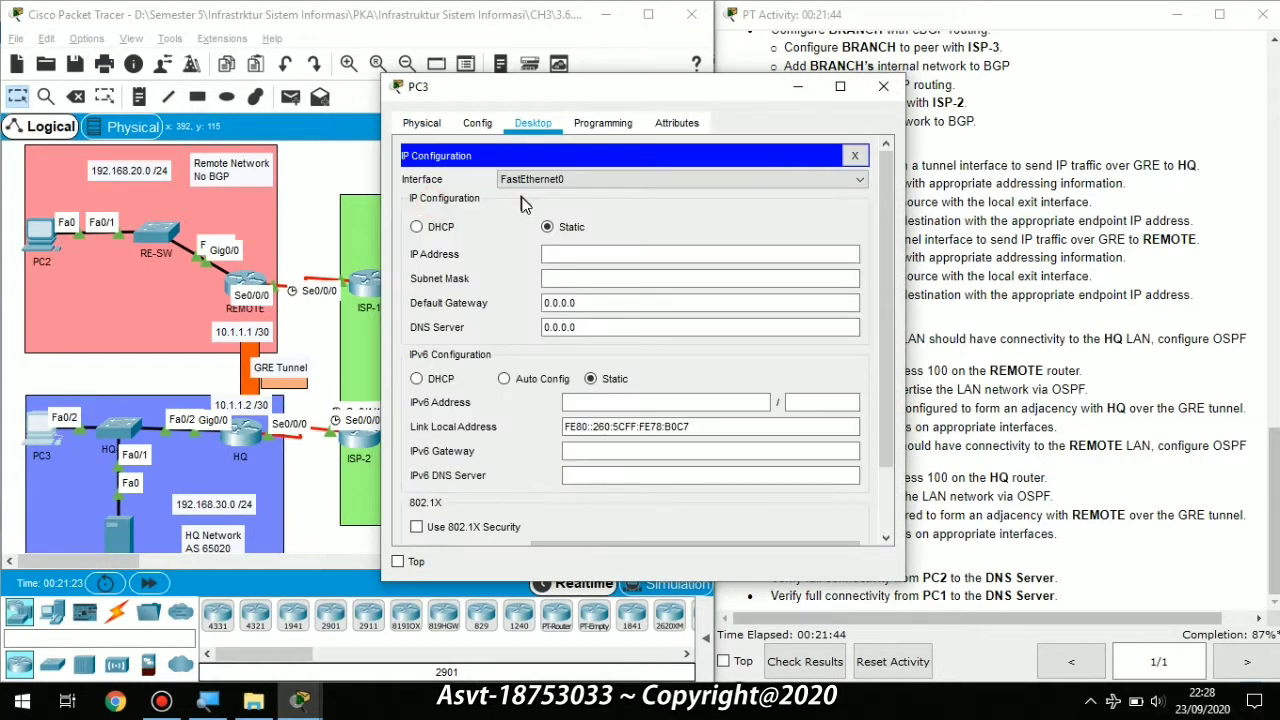
left_click(418, 227)
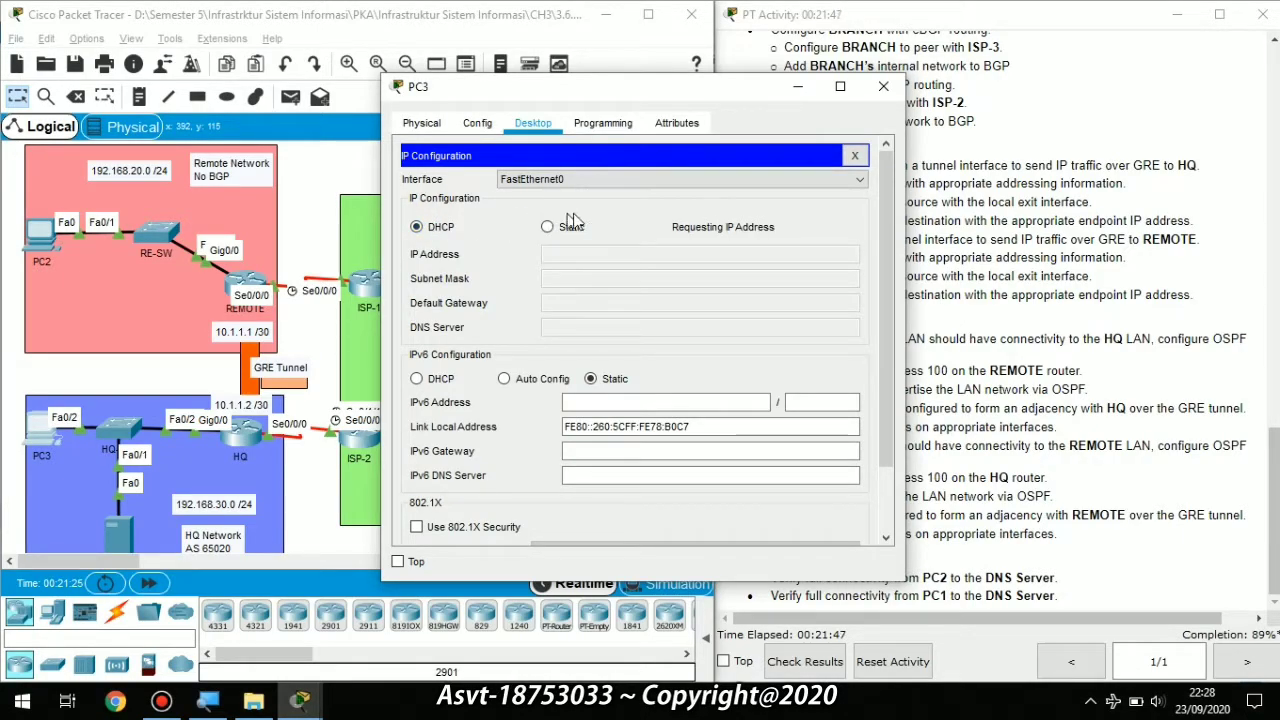
left_click(795, 90)
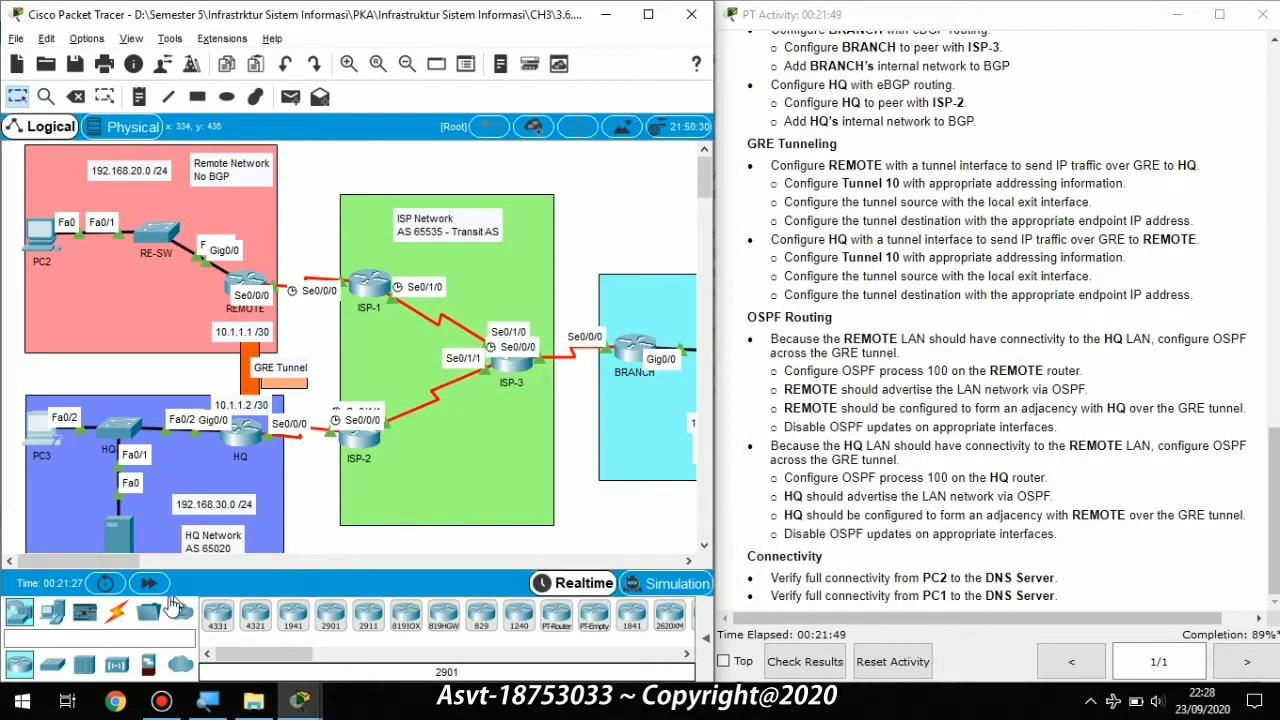
Step: Check results and scroll the Assessment Items, finding HQ's OSPF and DHCP excluded-address items incorrect
left_click(808, 662)
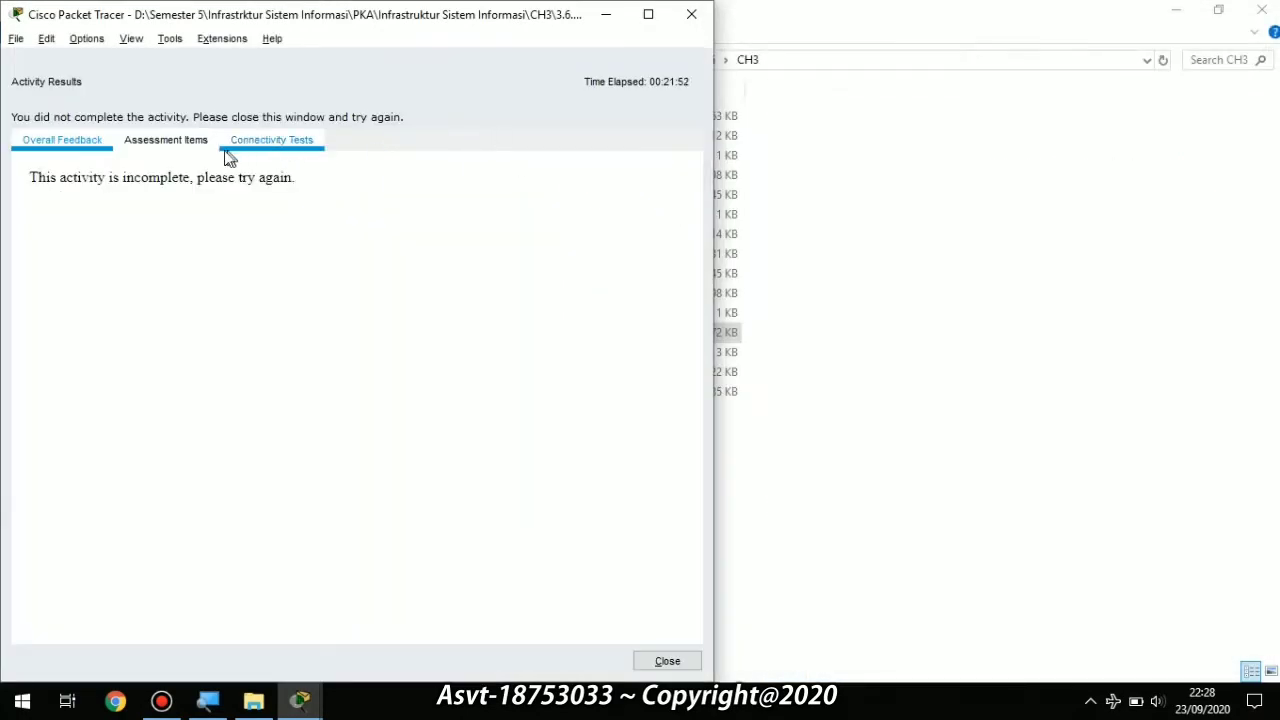
left_click(210, 143)
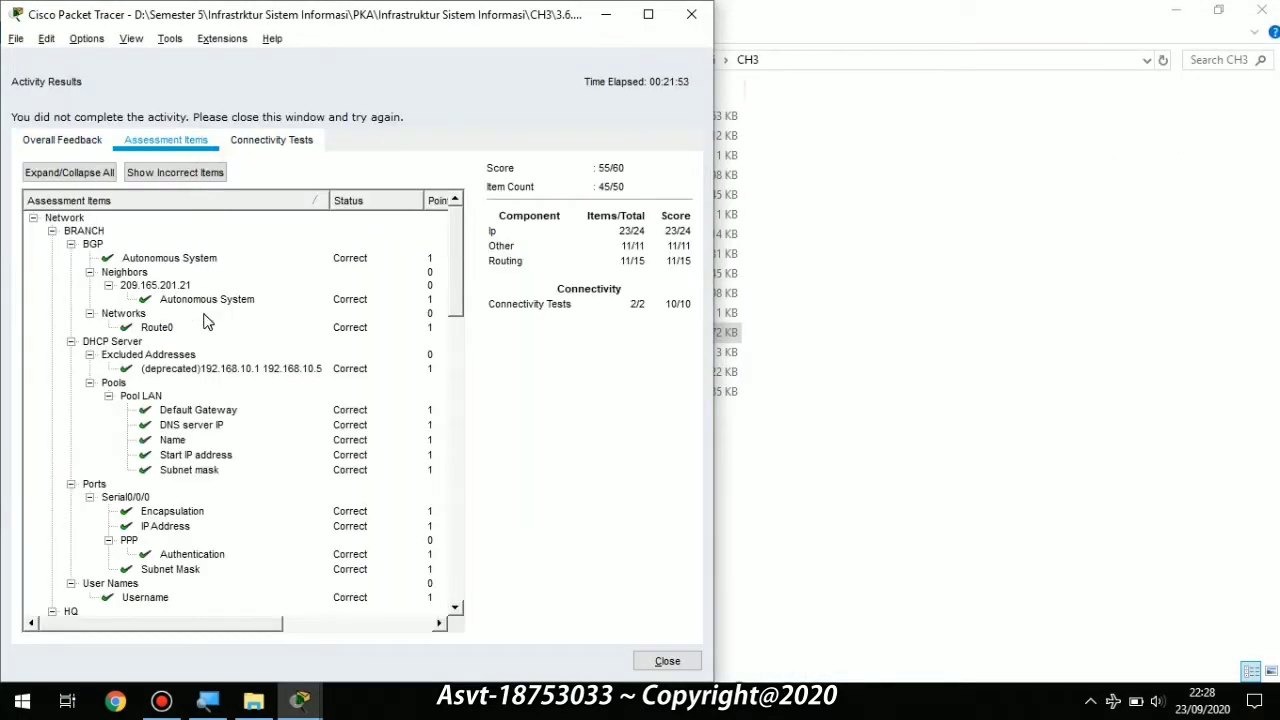
scroll(205, 330, "down", 3)
scroll(220, 340, "up", 3)
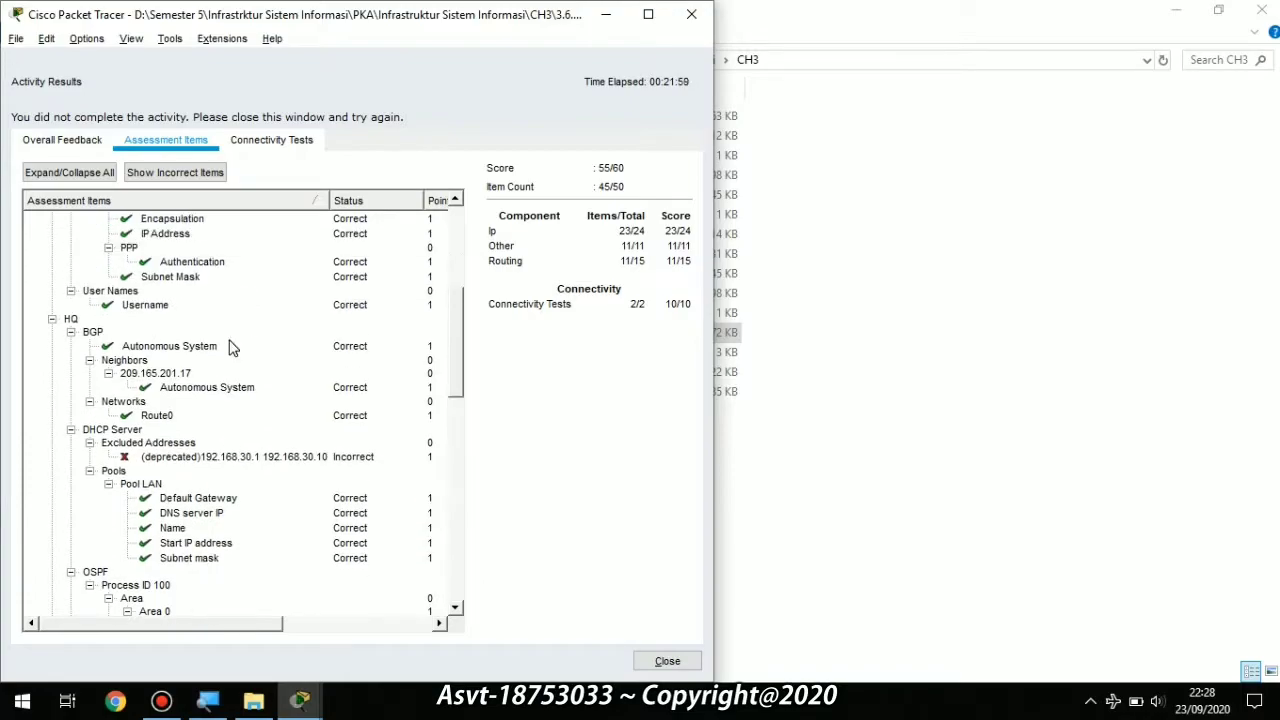
scroll(229, 346, "down", 4)
scroll(229, 346, "down", 12)
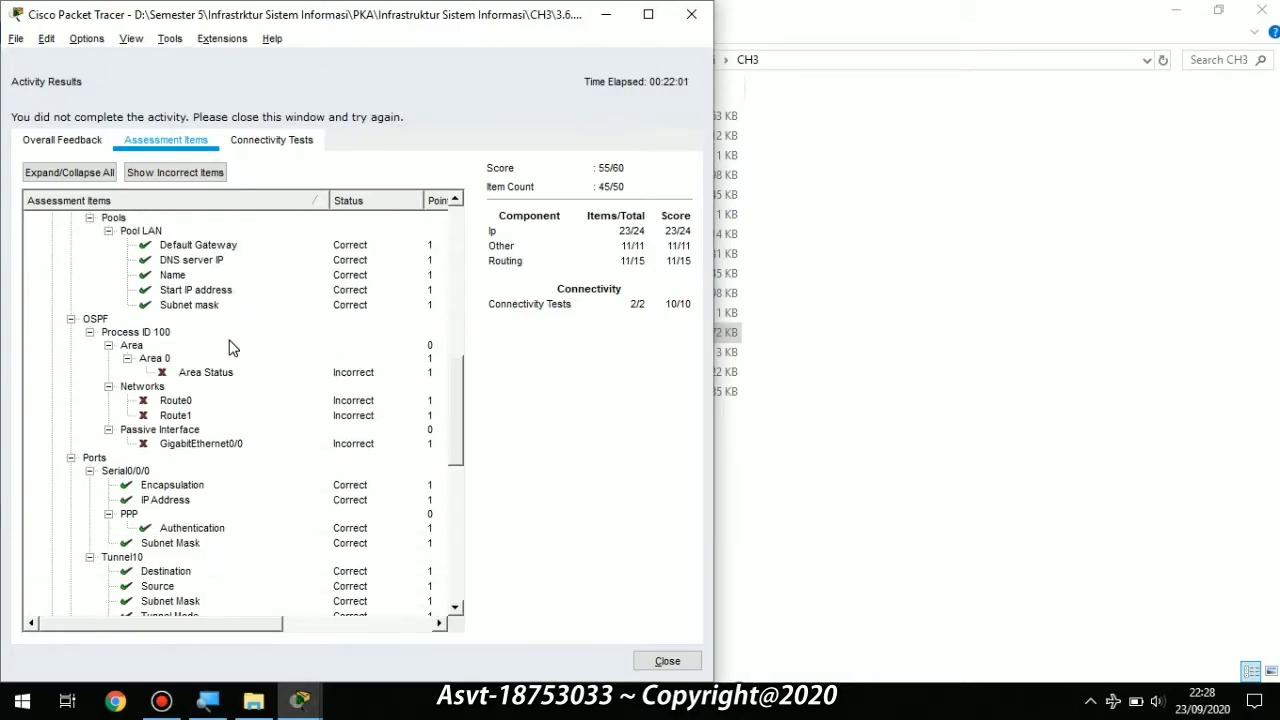
scroll(229, 346, "up", 8)
scroll(229, 346, "up", 8)
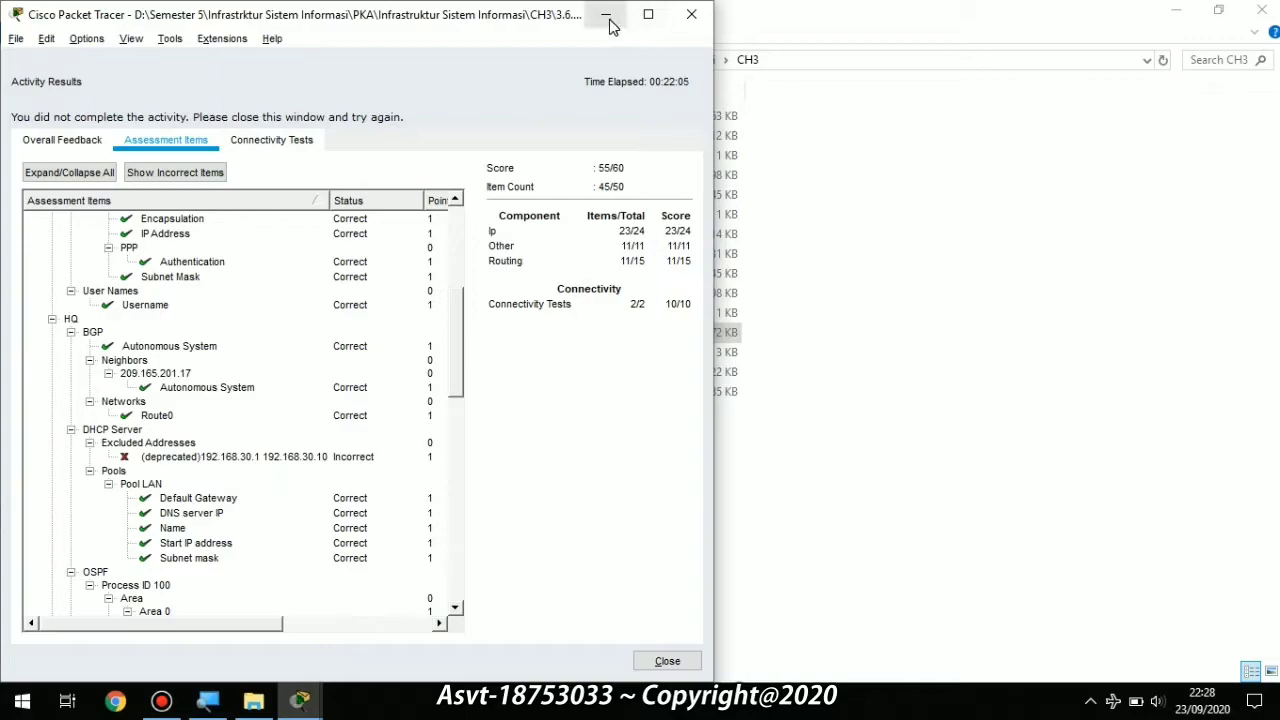
left_click(674, 656)
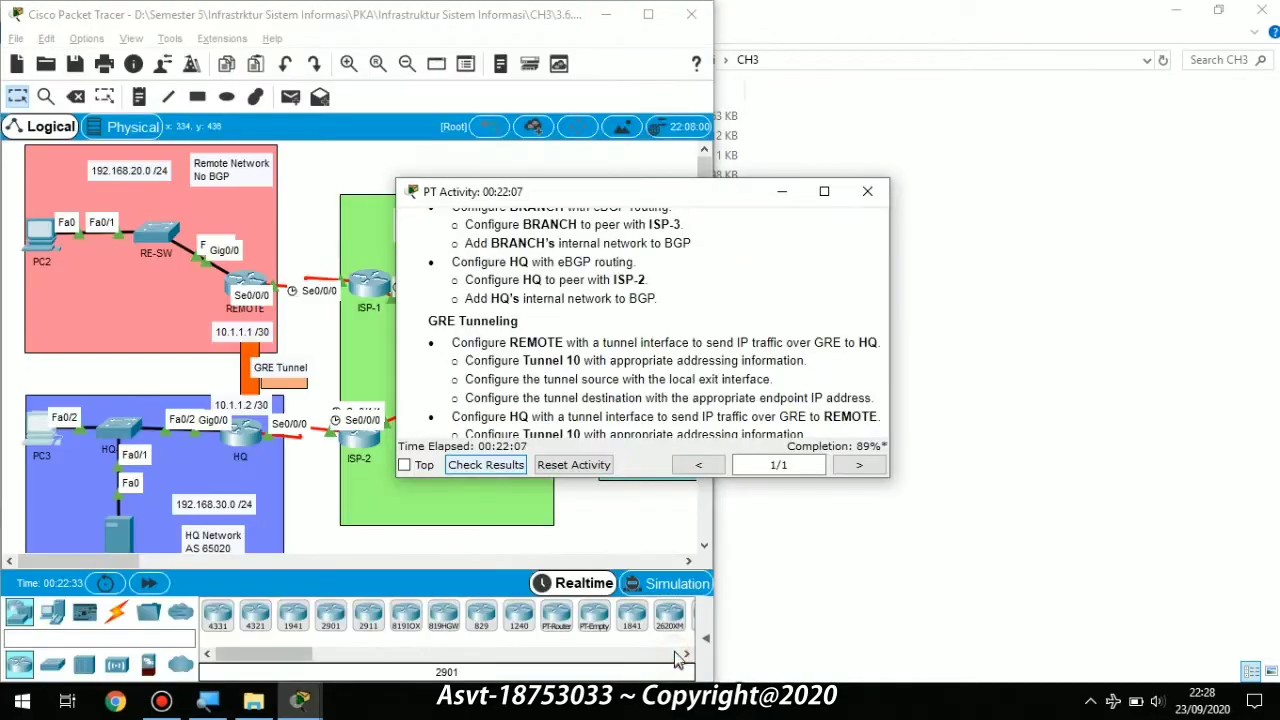
Step: Maximize the Packet Tracer window and look over the activity results again
left_click(657, 16)
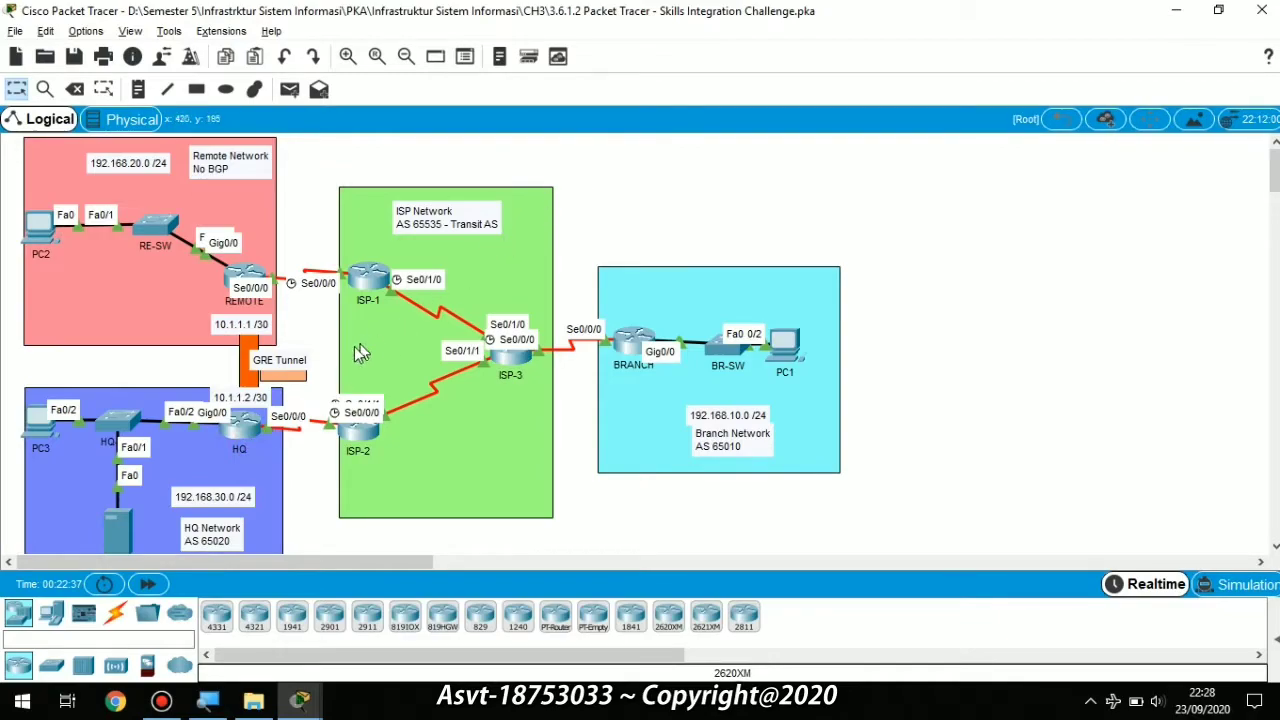
left_click(243, 425)
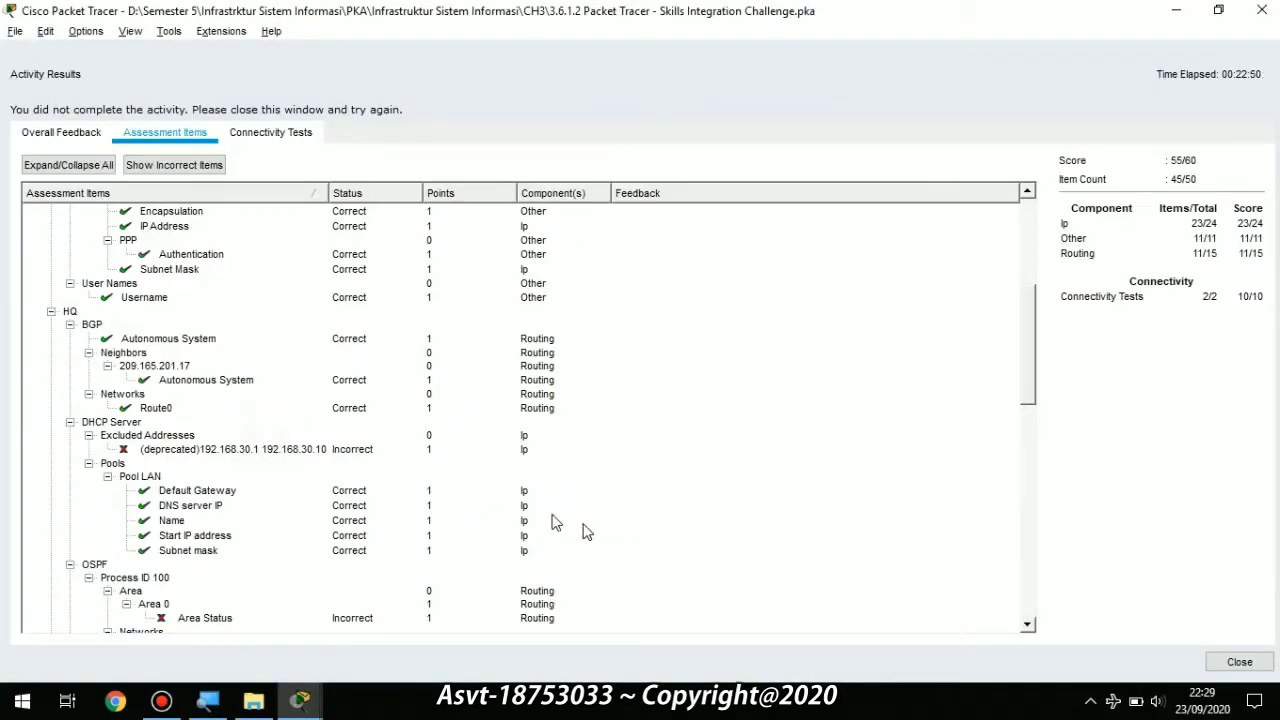
left_click(1240, 661)
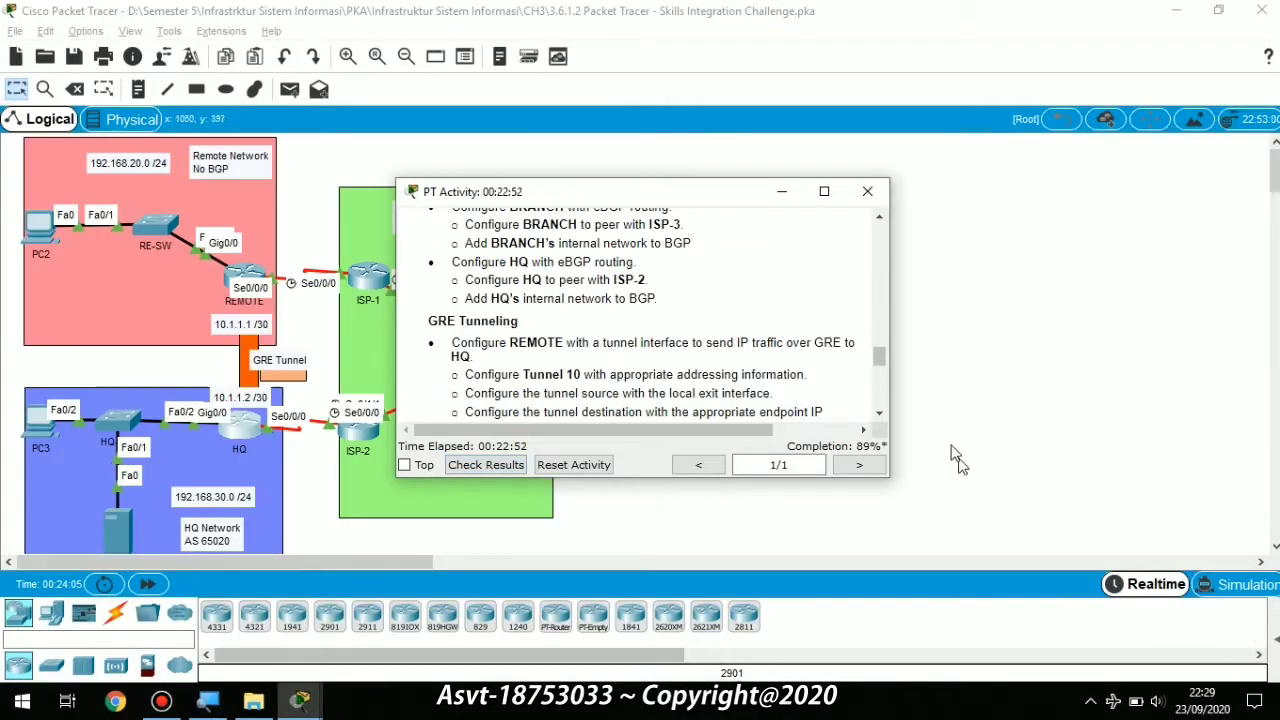
Step: Open HQ's command line and enter global configuration mode with enable and configure terminal
left_click(782, 191)
left_click(238, 440)
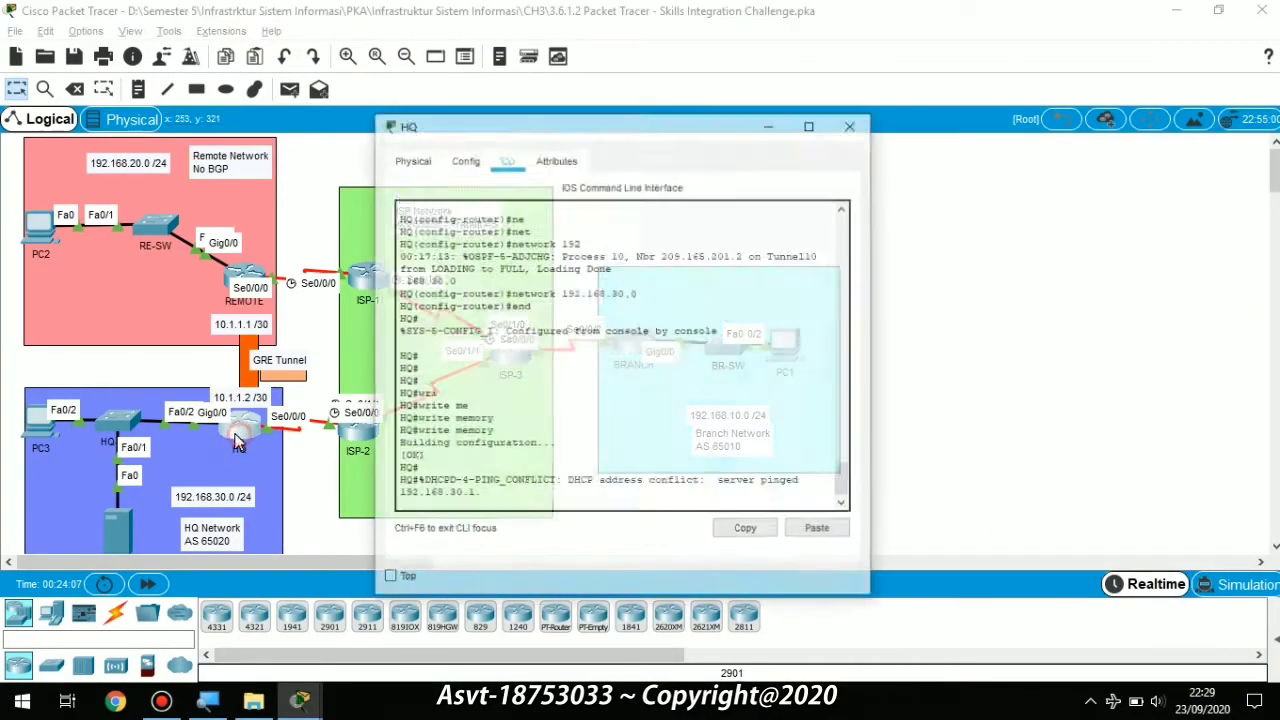
key("Return")
key("Return")
key("Return")
key("Return")
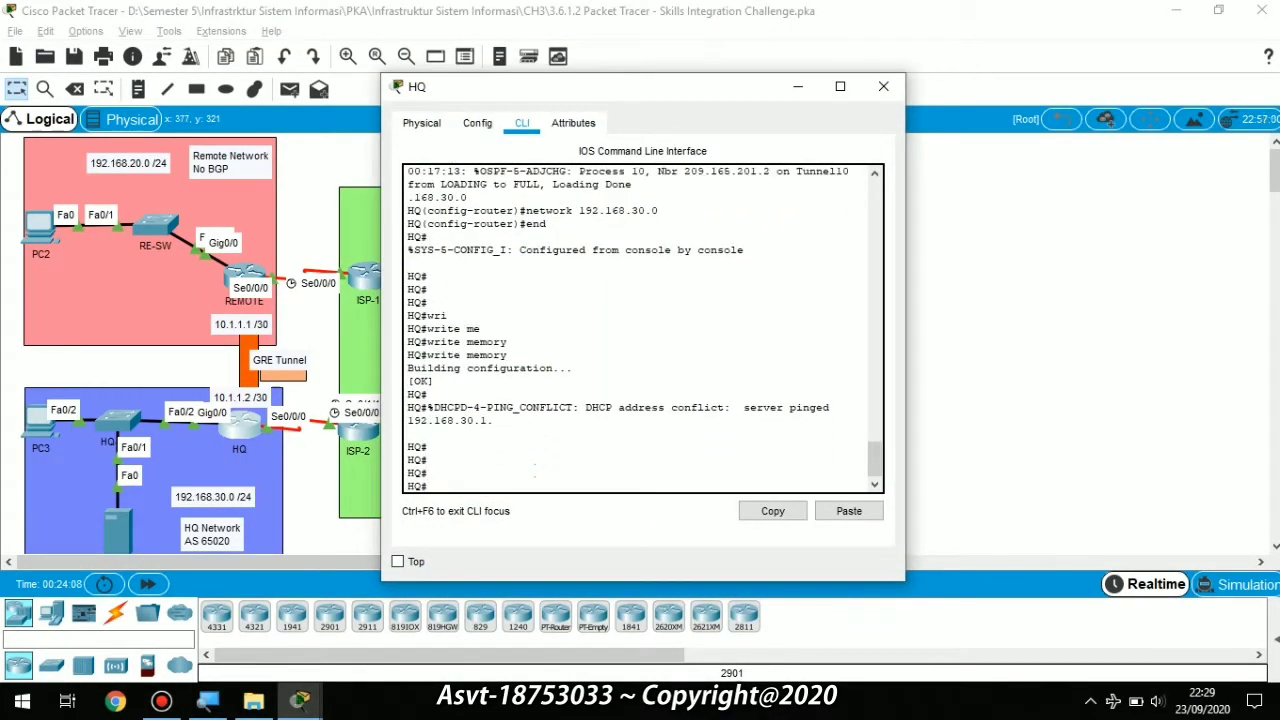
type("dh")
key("Tab")
type("c")
key("ctrl+c")
type("e")
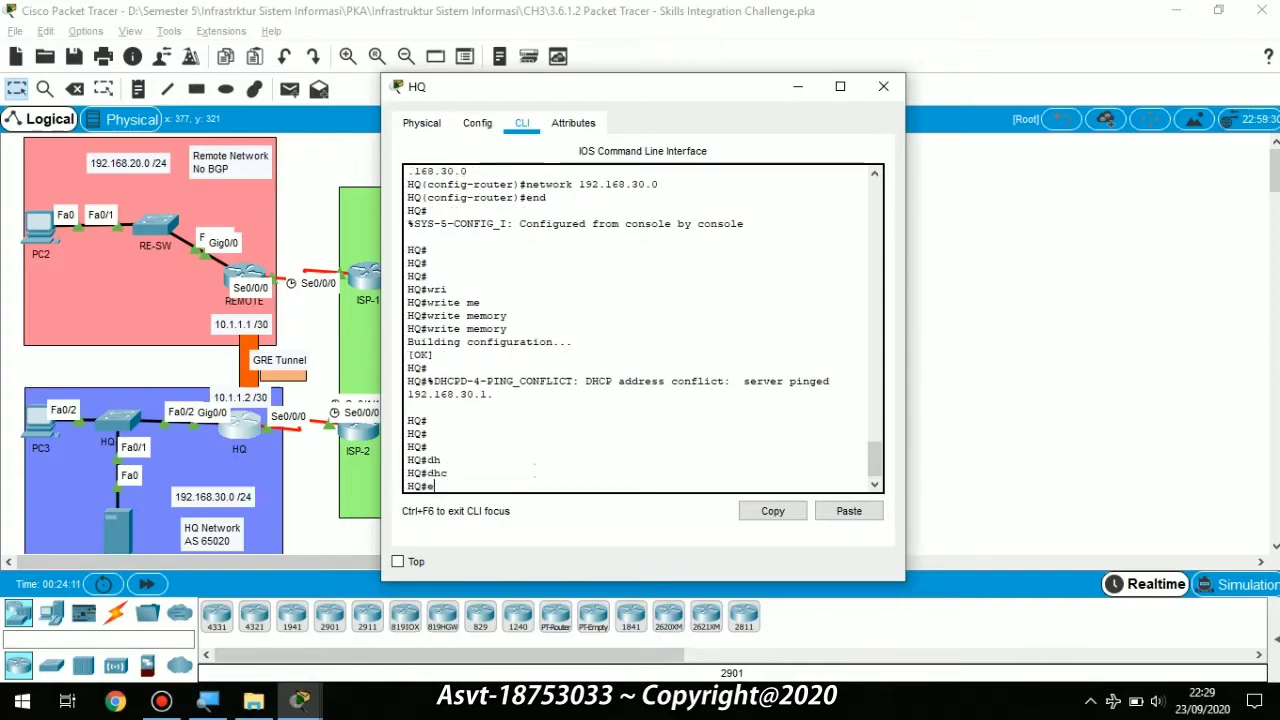
key("Tab")
type("n")
key("Tab")
key("Return")
type("conf")
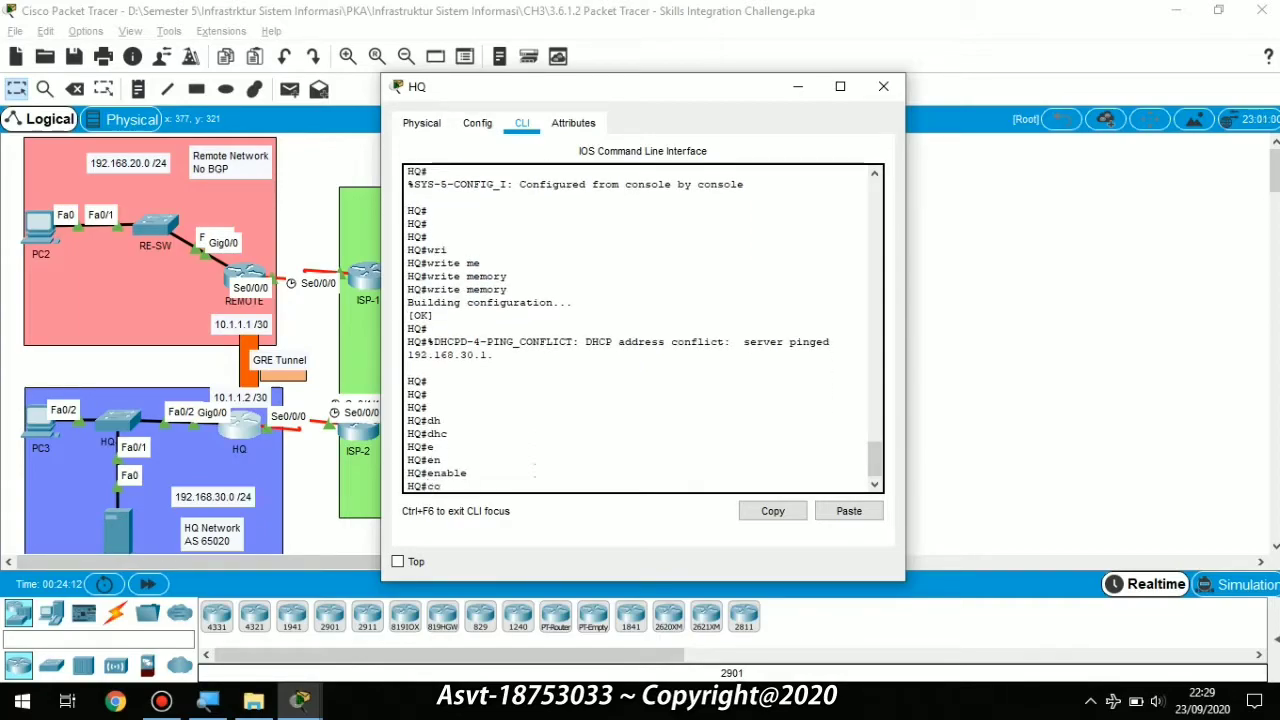
key("Tab")
type("t")
Step: Enter configuration of HQ's interface gigabitEthernet 0/0
key("Tab")
key("Return")
type("dh")
key("Tab")
type("c")
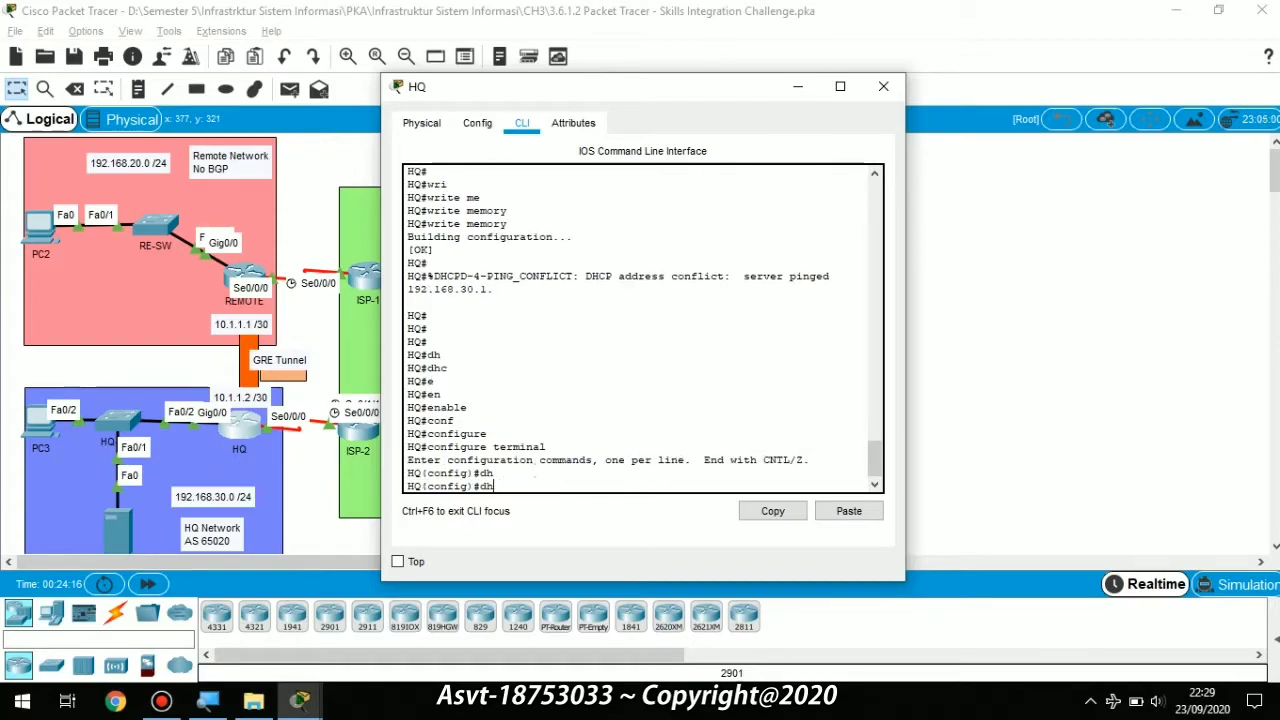
key("Tab")
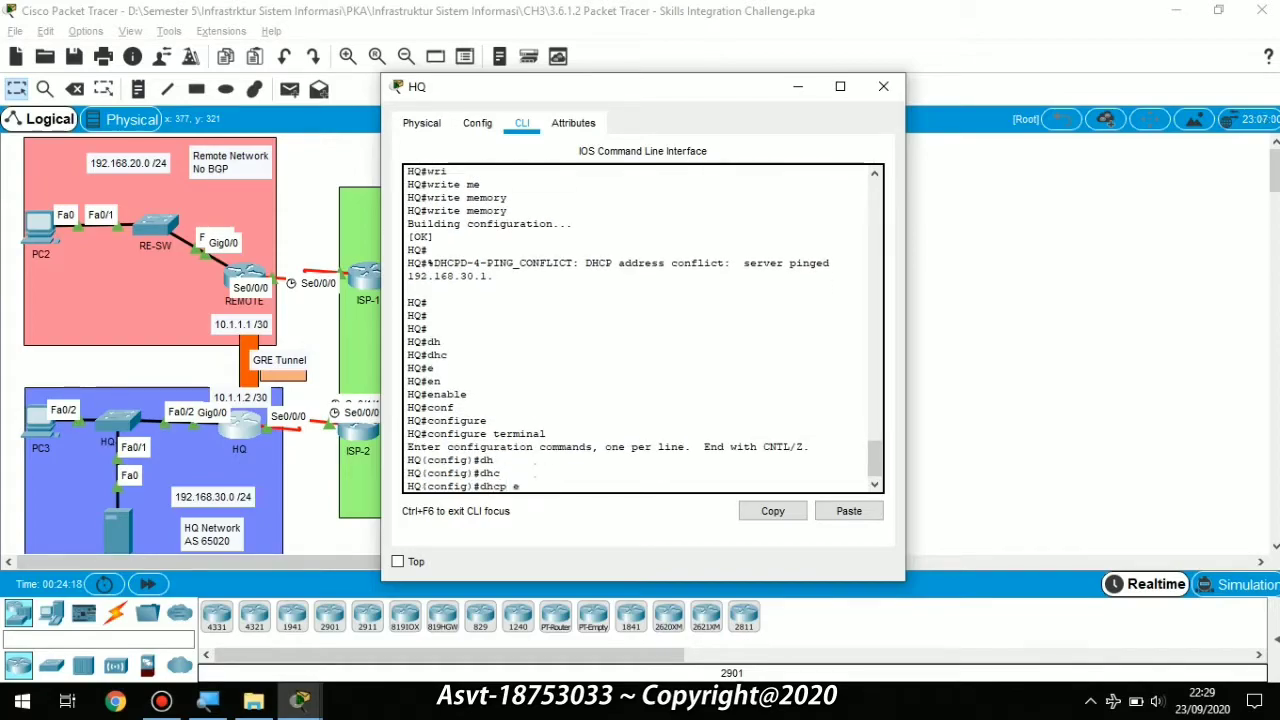
key("Tab")
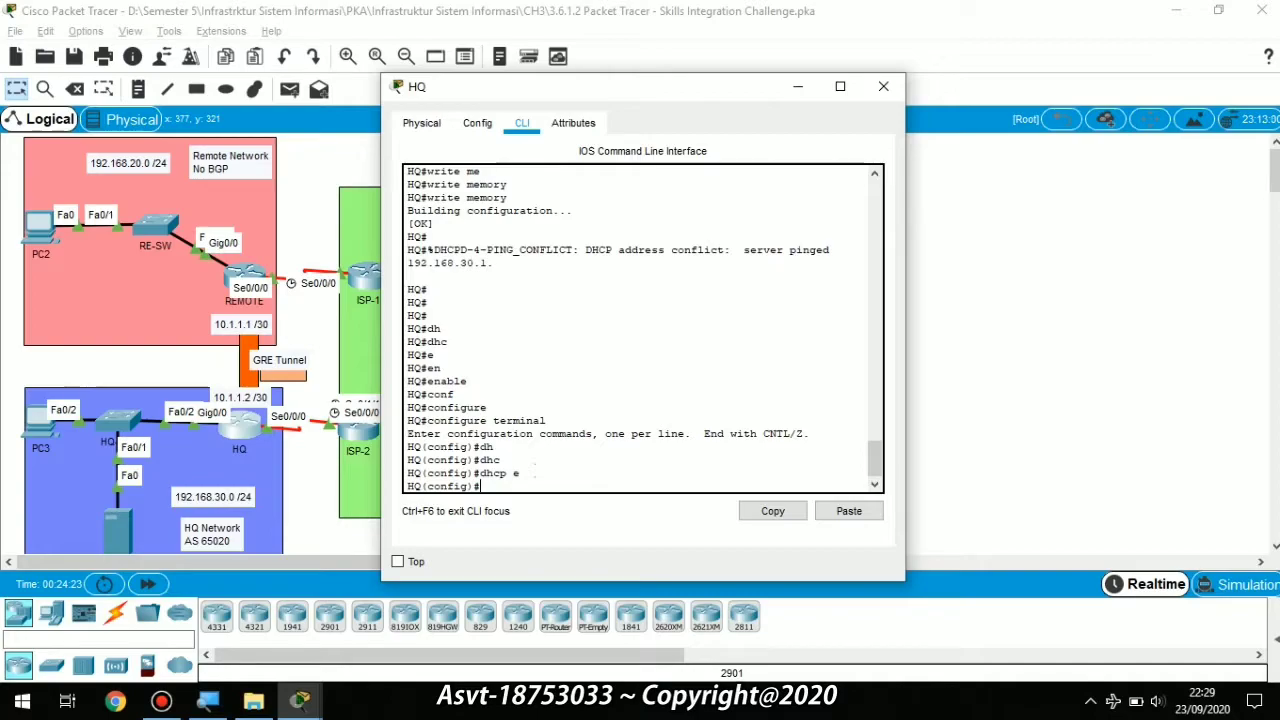
type("int")
key("Tab")
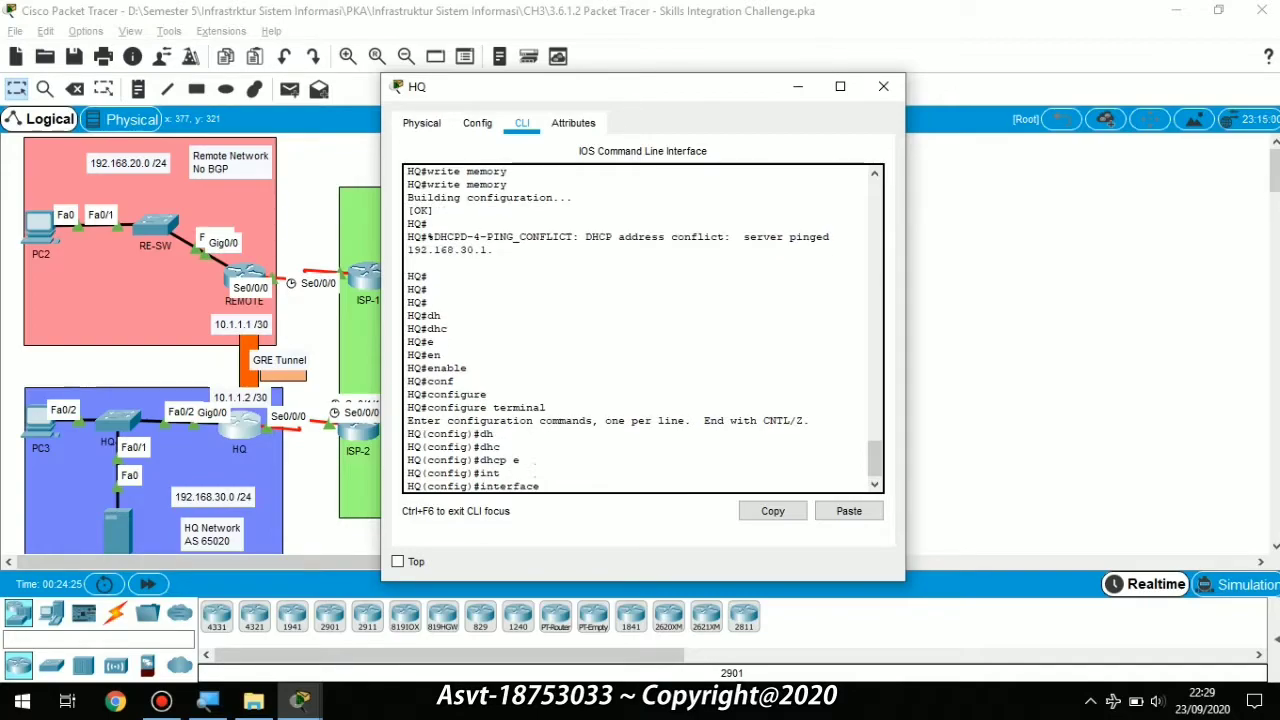
type("g")
key("Tab")
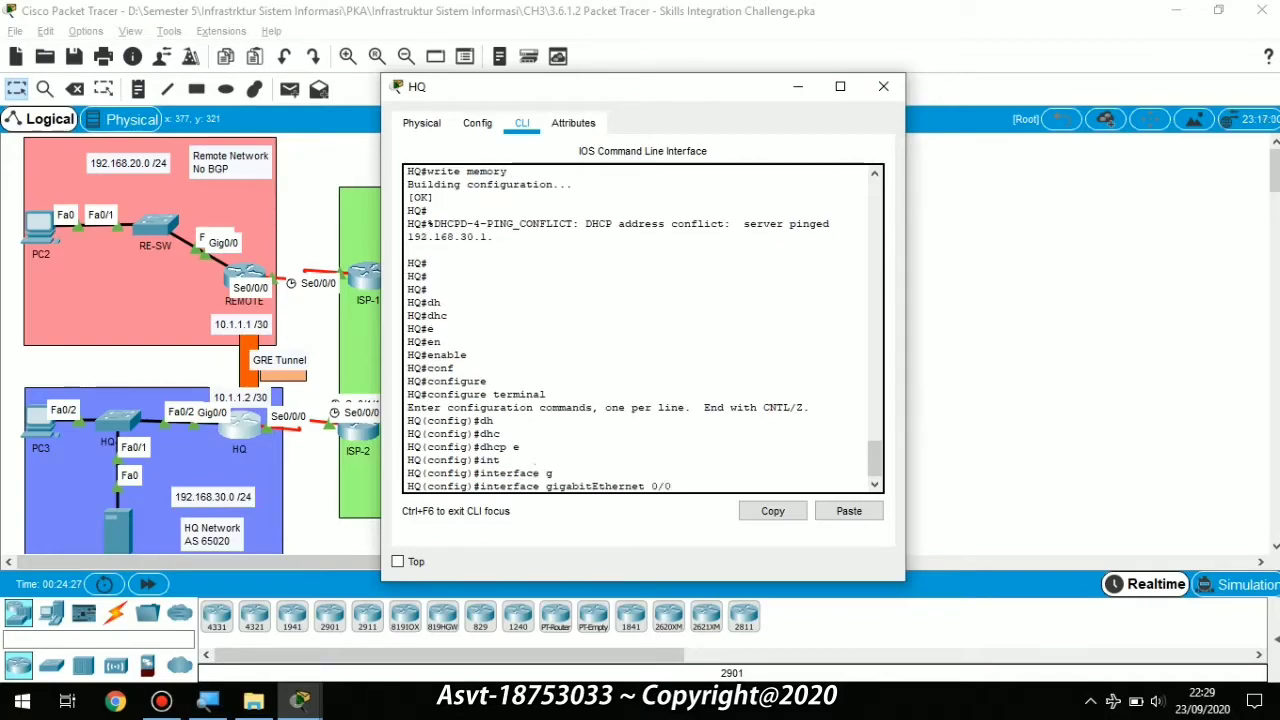
key("Return")
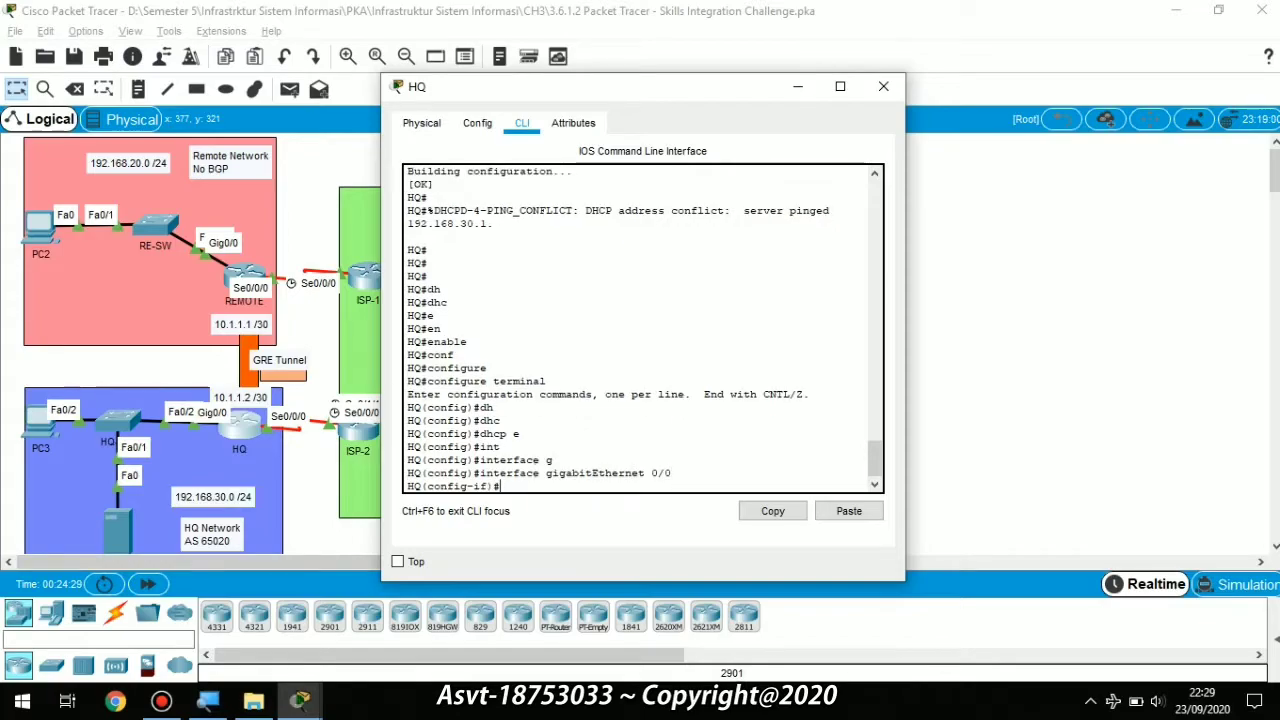
Step: Start typing an ip dhcp excluded-address command, then clear the half-typed line
type("ip dh")
key("Tab")
type("c")
key("Tab")
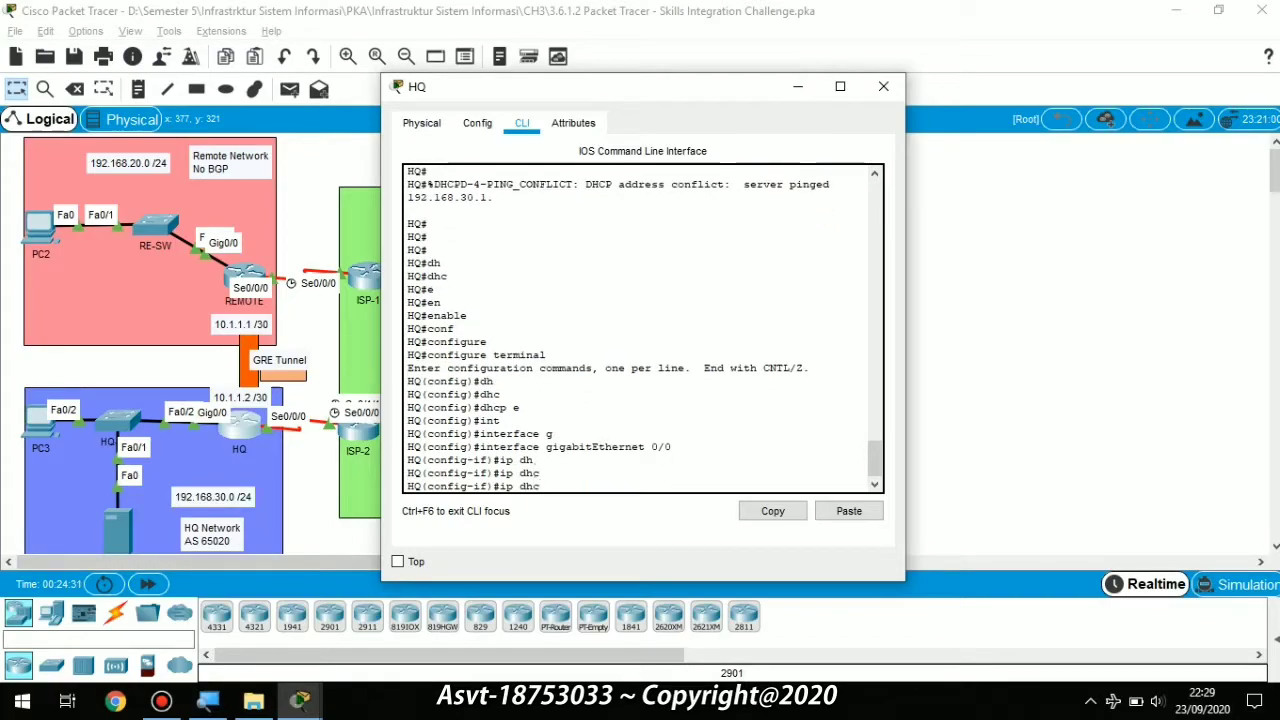
type("p")
key("Tab")
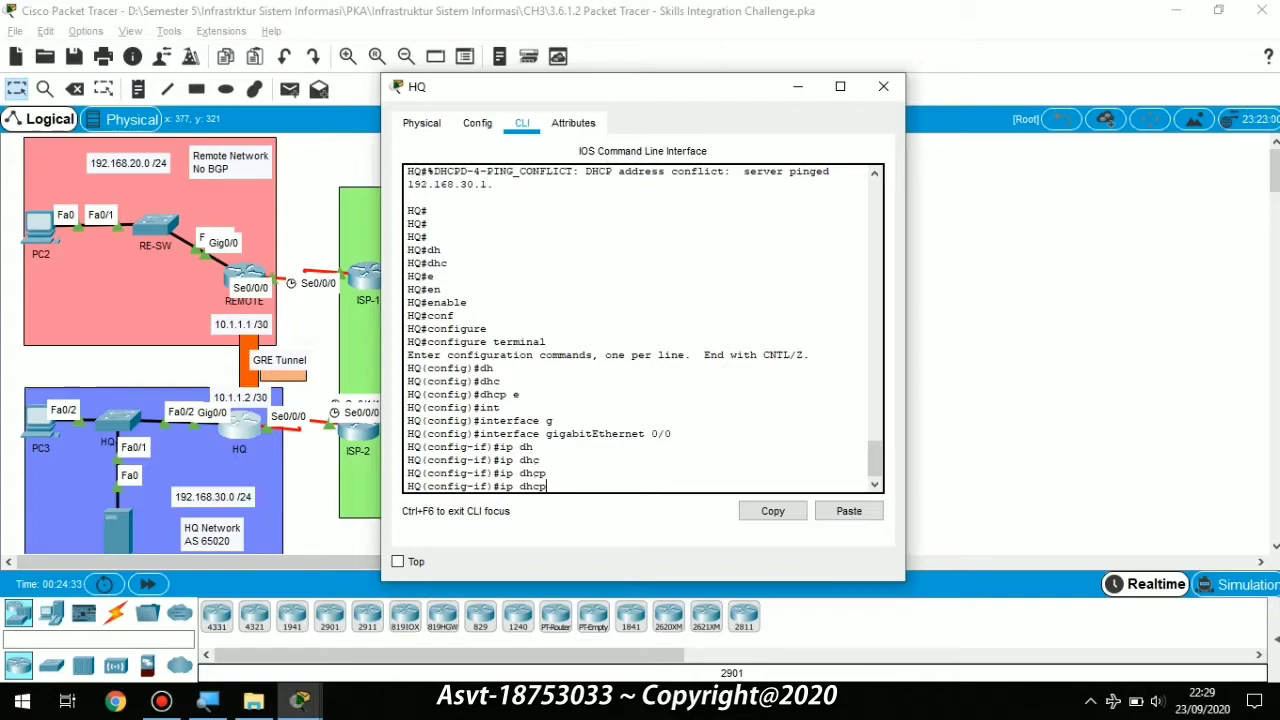
type("ex")
key("Tab")
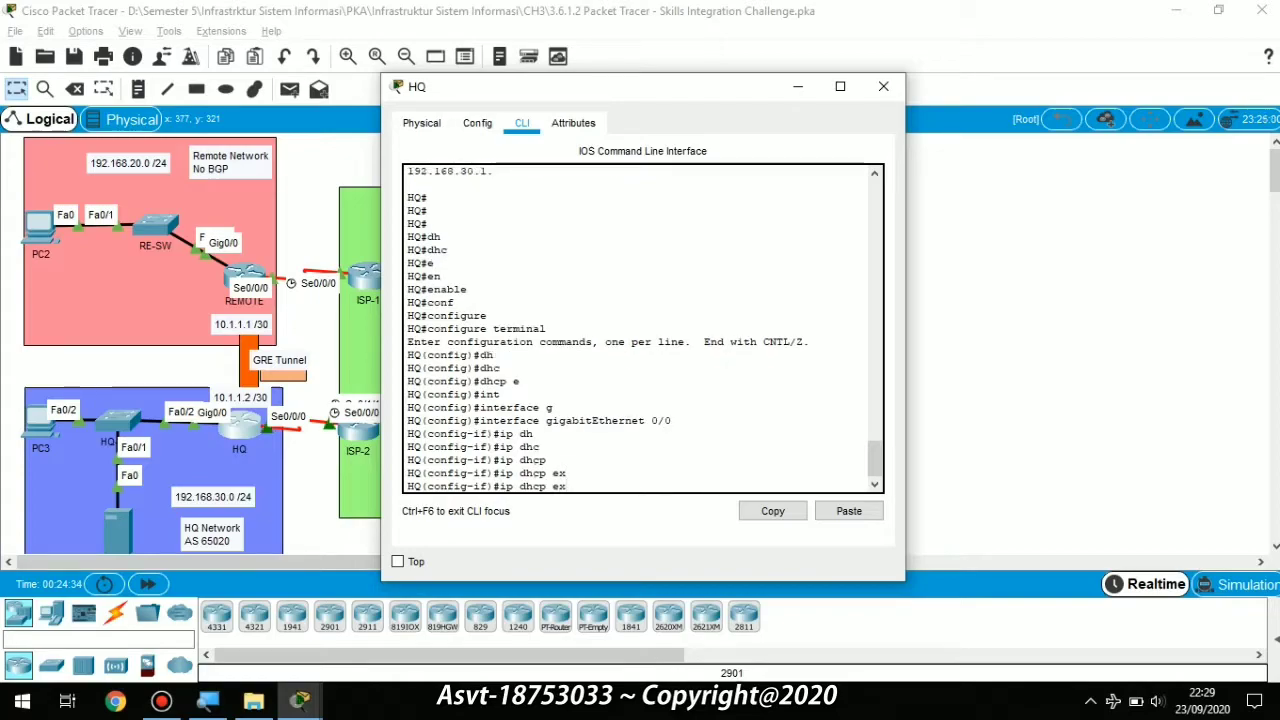
type("e")
key("Tab")
key("BackSpace")
key("BackSpace")
key("BackSpace")
key("BackSpace")
key("BackSpace")
key("BackSpace")
key("BackSpace")
key("BackSpace")
key("BackSpace")
key("BackSpace")
key("BackSpace")
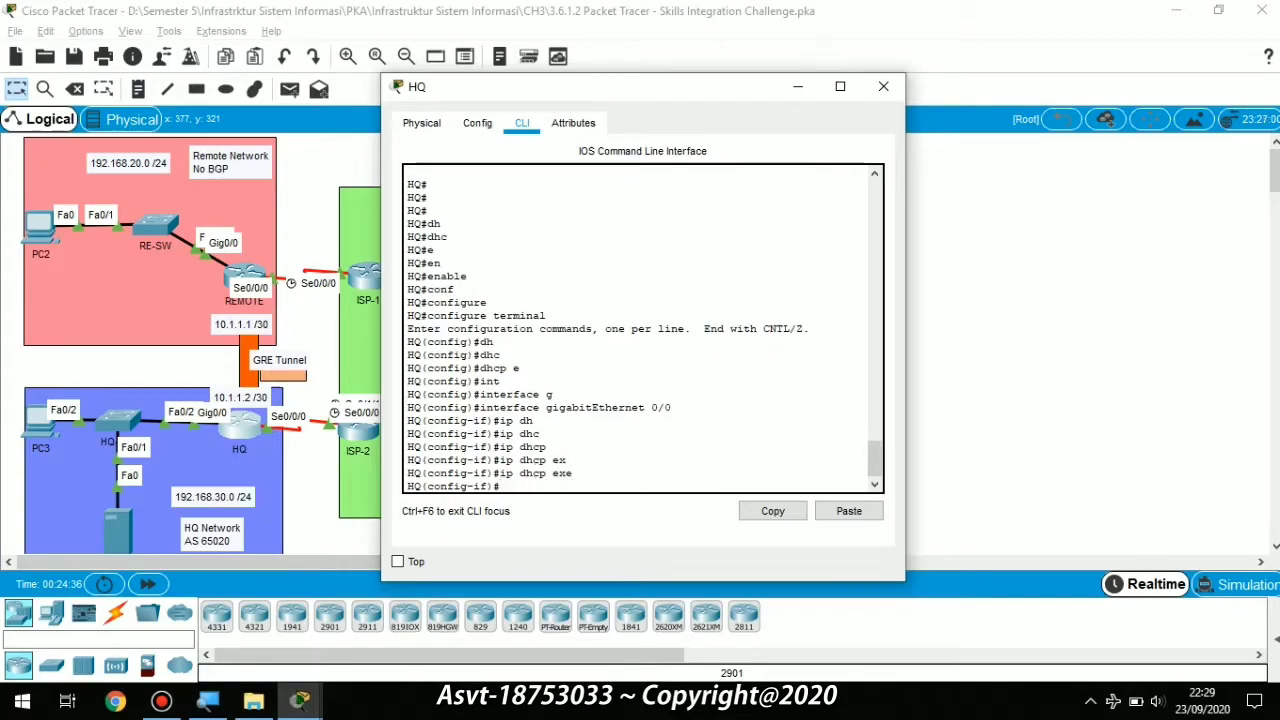
Step: Paste and run 'ip dhcp excluded-address 192.168.30.1 192.168.30.10', repeating it in global config
key("ctrl+v")
key("Return")
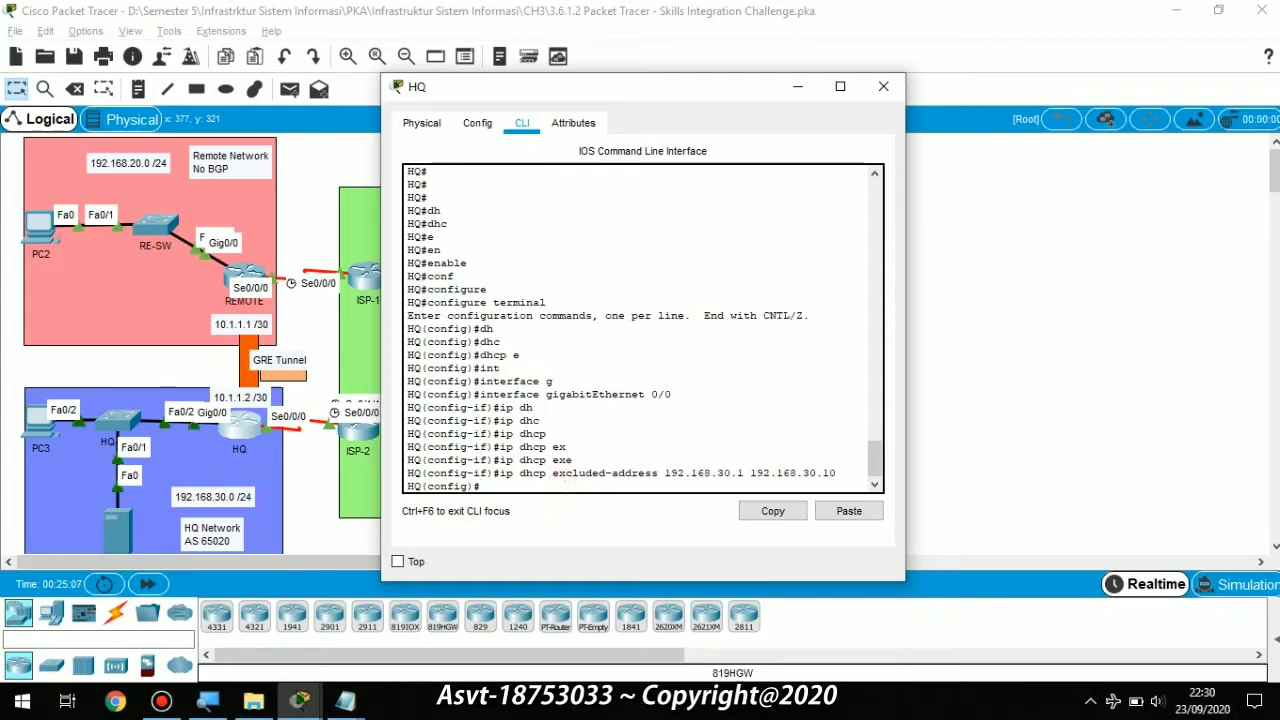
key("ctrl+v")
key("Return")
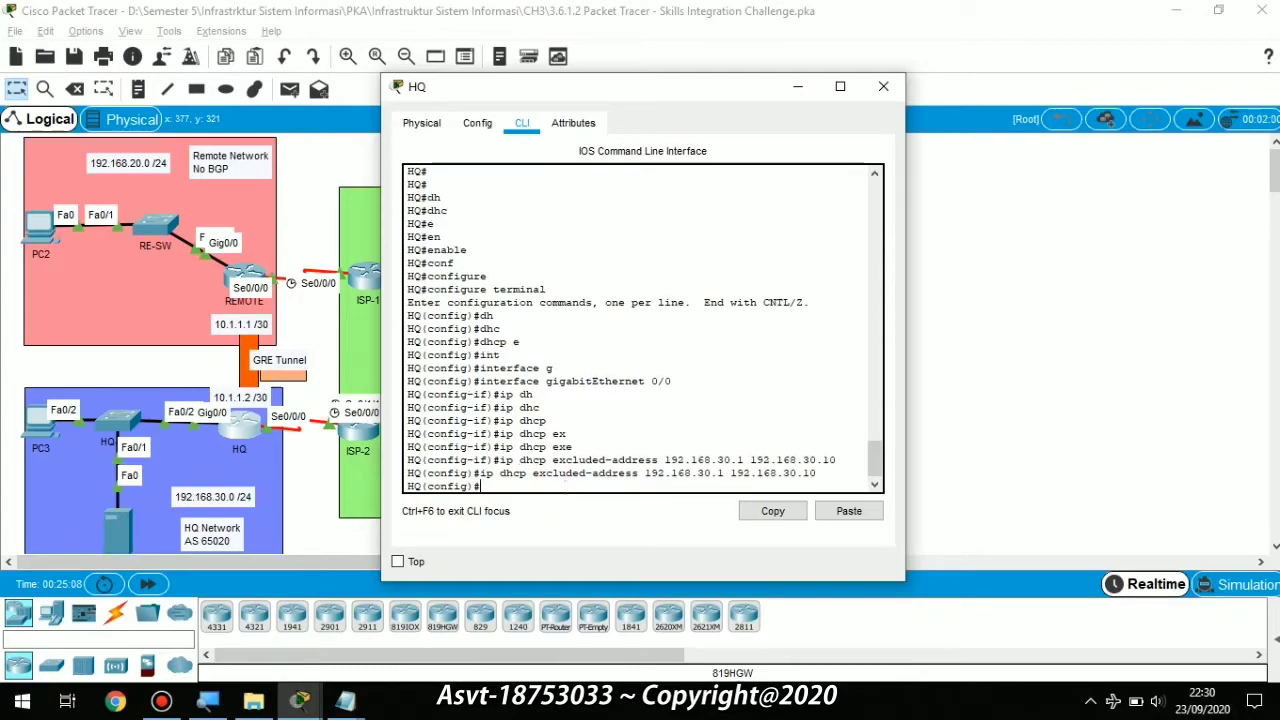
key("alt+Tab")
key("alt+Tab")
key("alt+Tab")
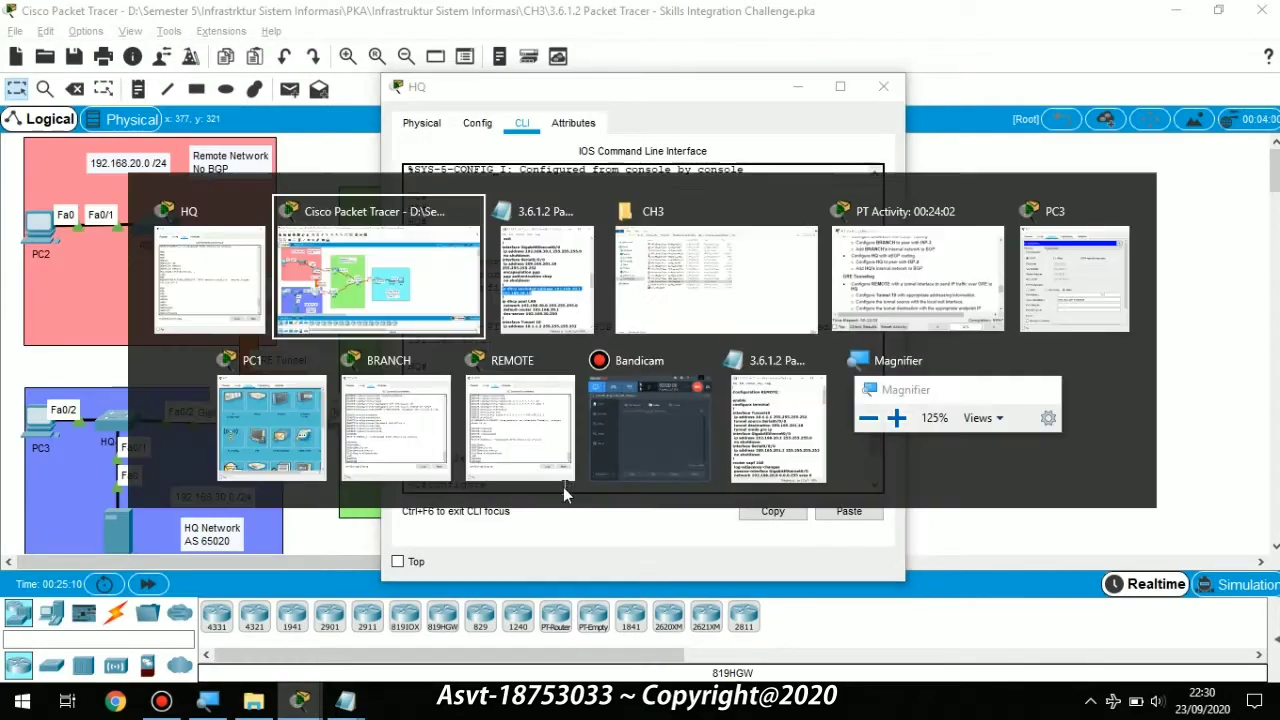
key("alt+Tab")
key("alt+Tab")
key("alt+Tab")
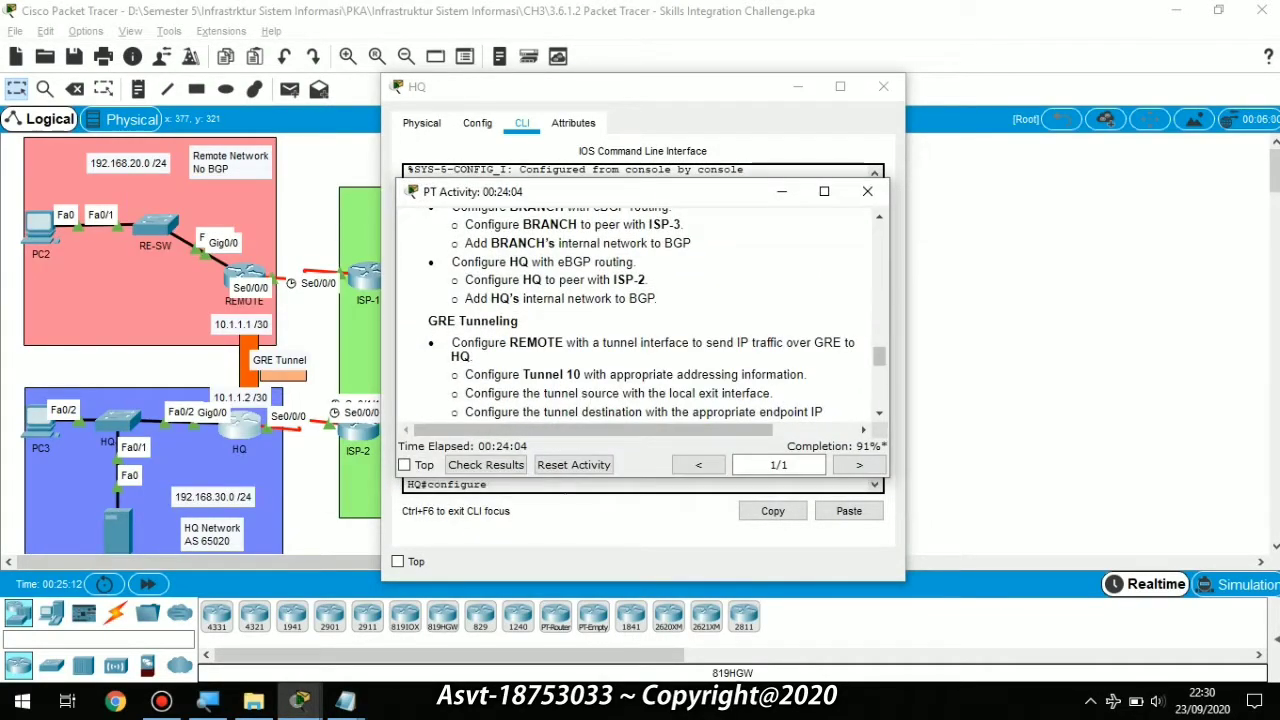
key("alt+Tab")
key("alt+Tab")
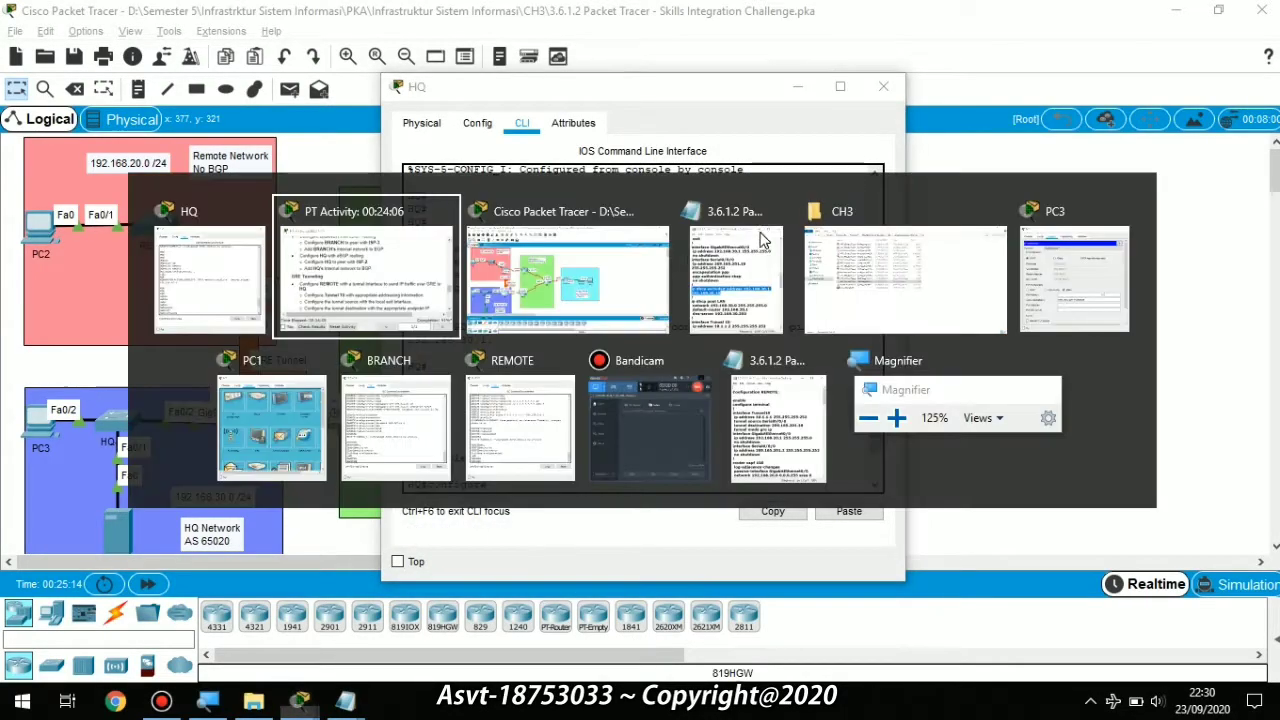
key("alt+Tab")
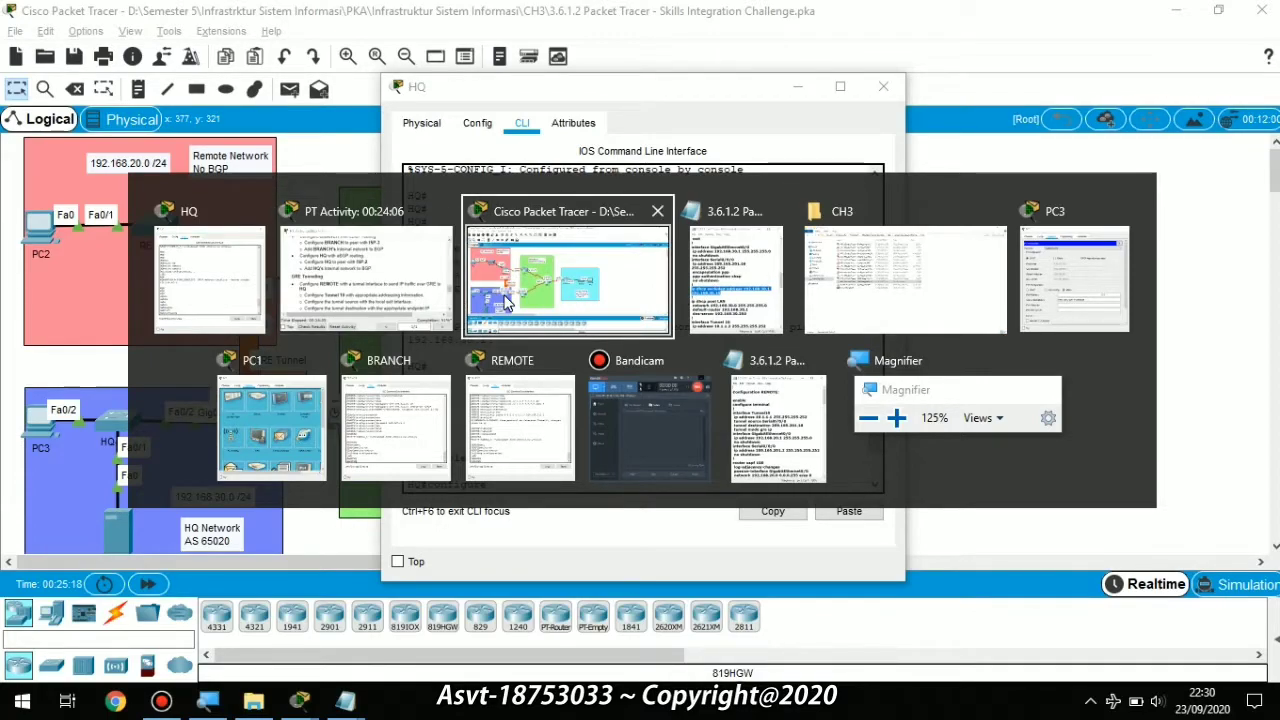
left_click(370, 333)
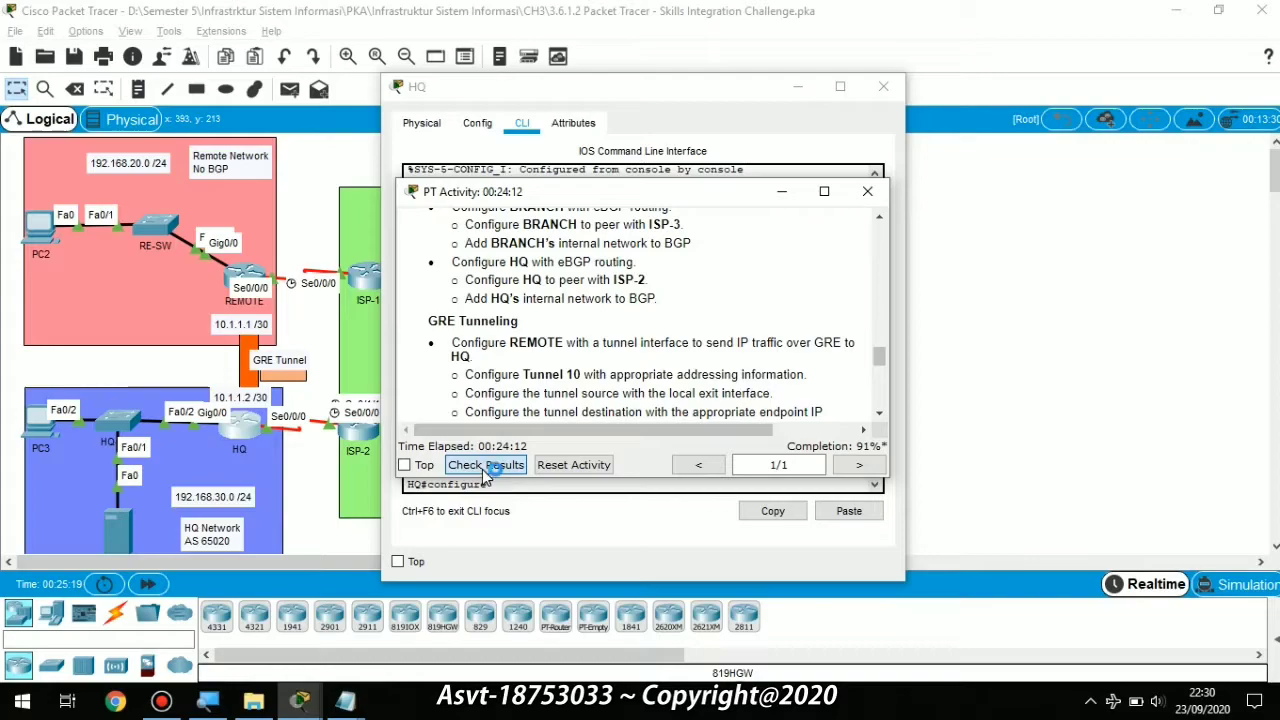
left_click(477, 479)
left_click(165, 132)
scroll(213, 364, "down", 15)
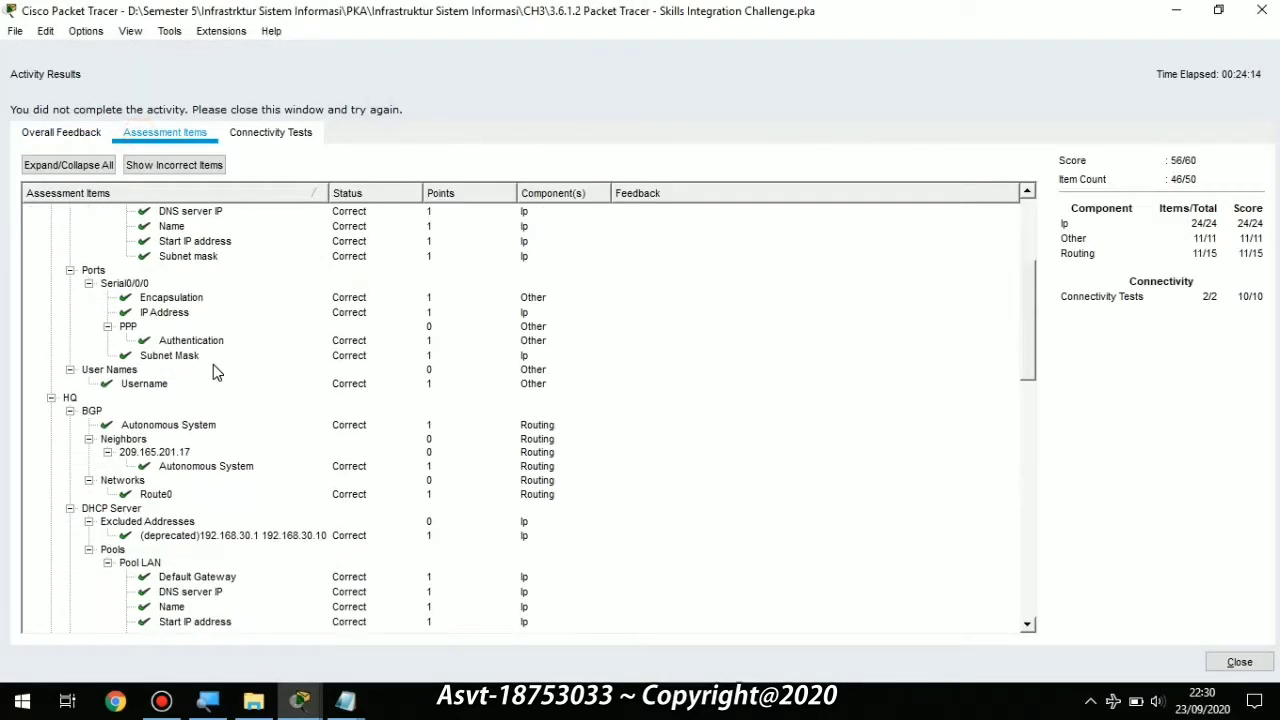
scroll(213, 370, "up", 1)
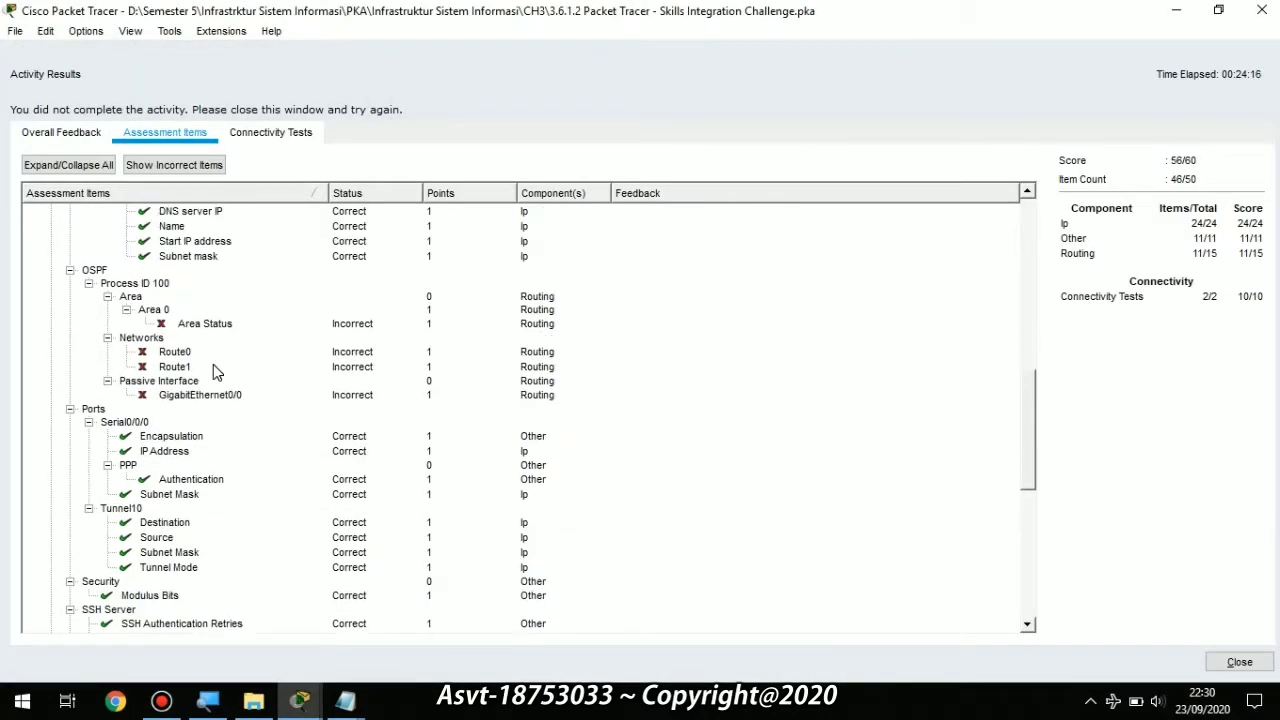
left_click(1176, 10)
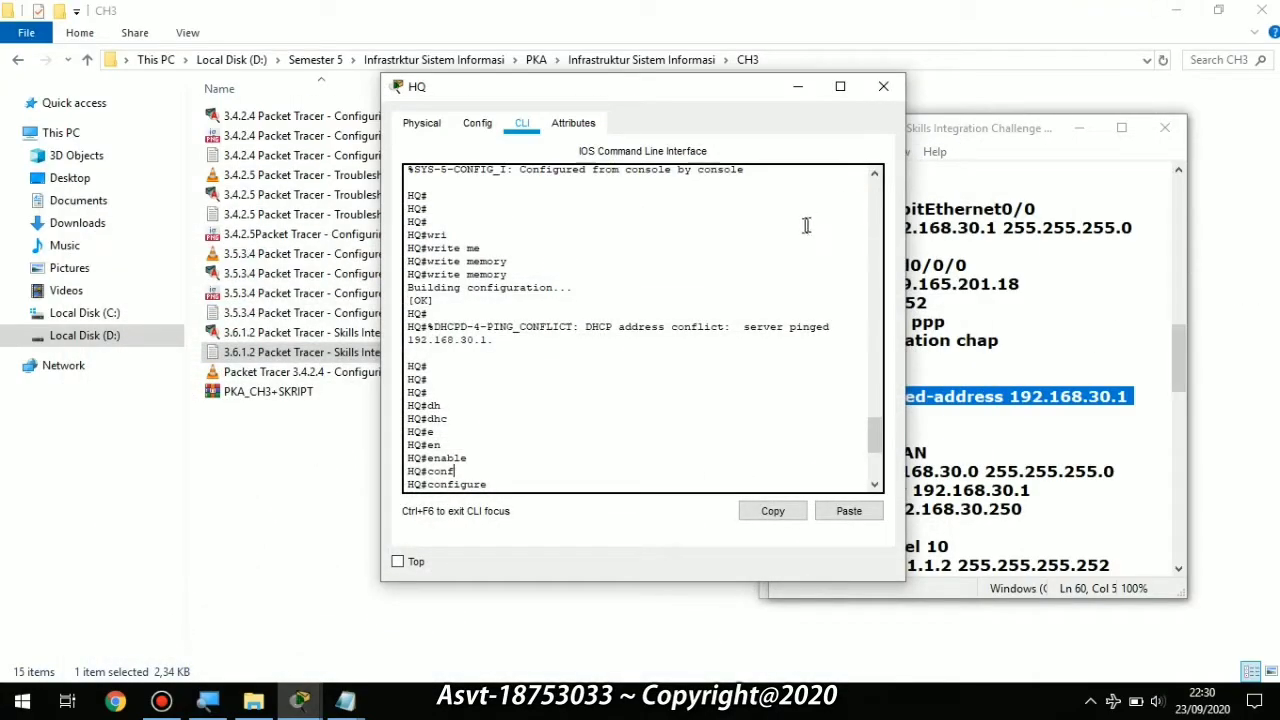
left_click(1088, 133)
key("alt+Tab")
key("alt+Tab")
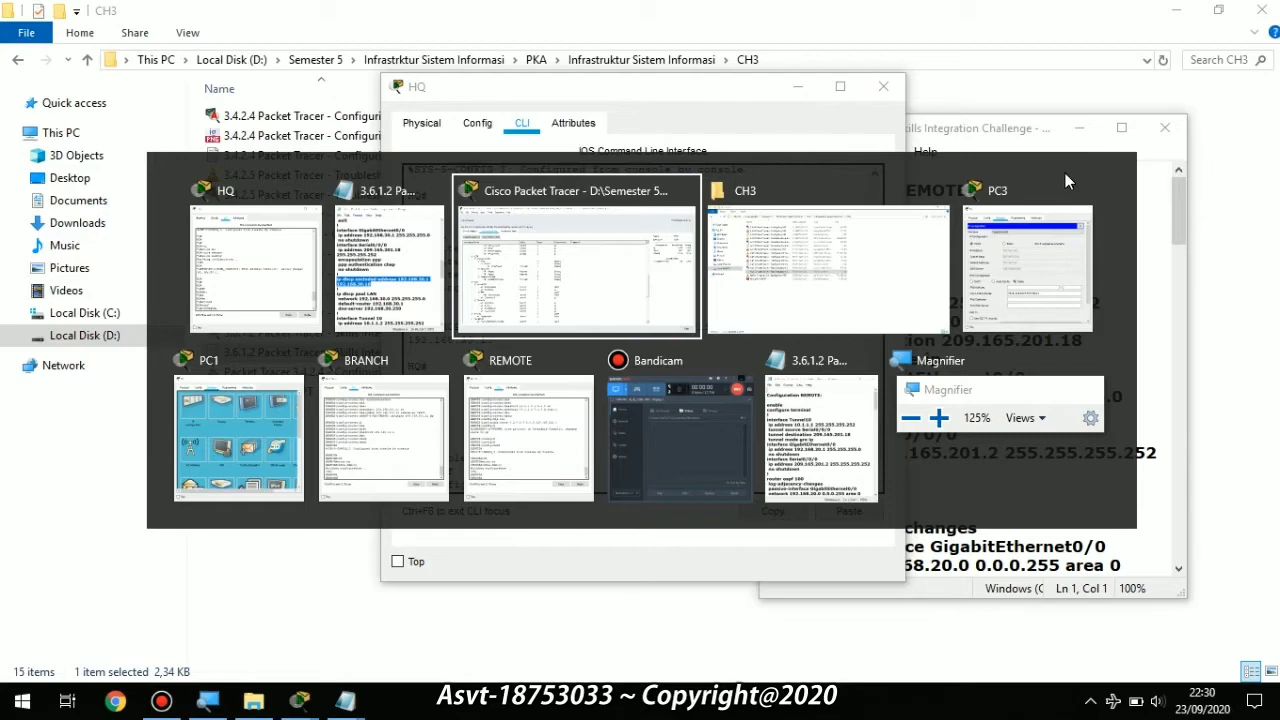
left_click(1240, 662)
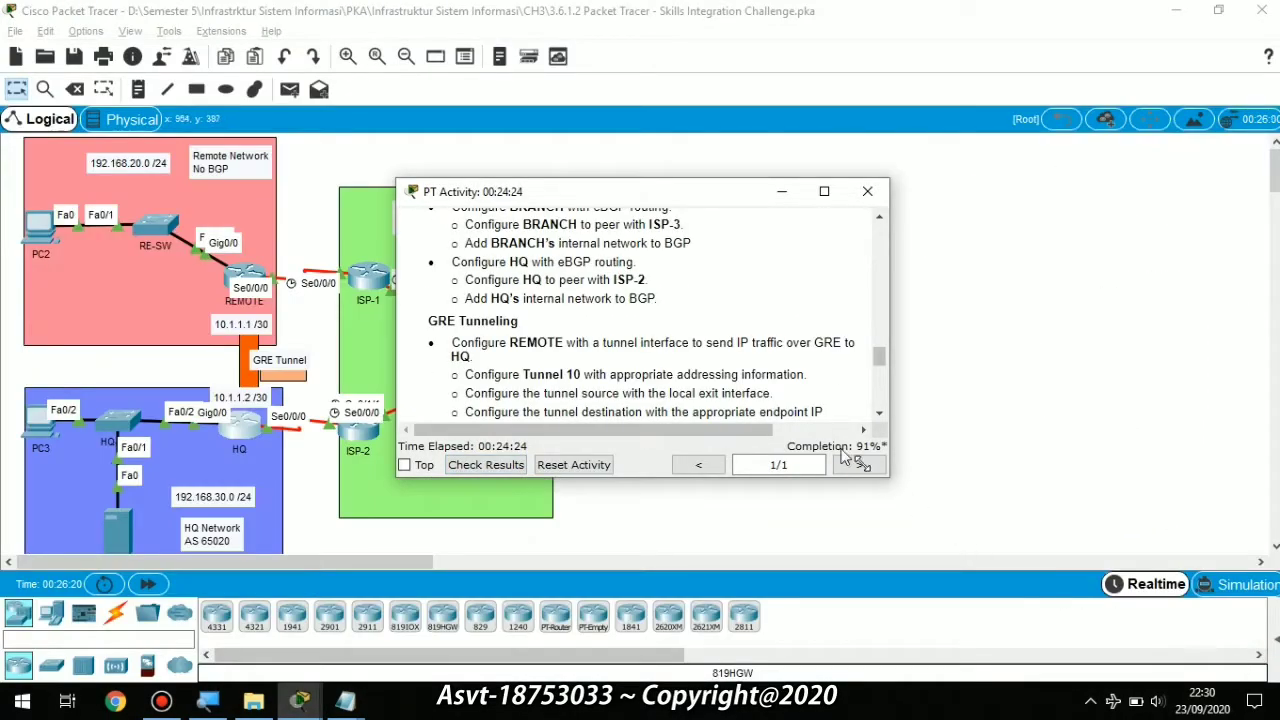
left_click(252, 425)
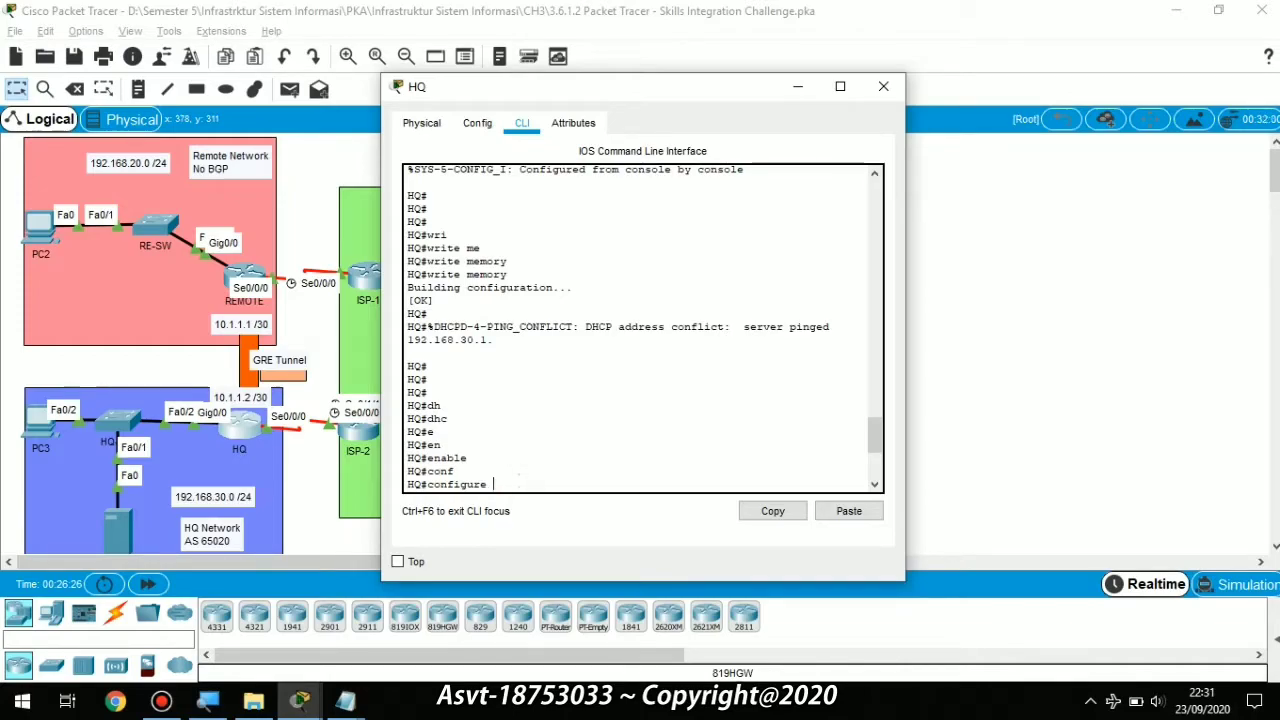
Step: Start OSPF process 10 on HQ and enable log-adjacency-changes
key("Return")
key("Return")
key("Return")
key("Return")
key("Return")
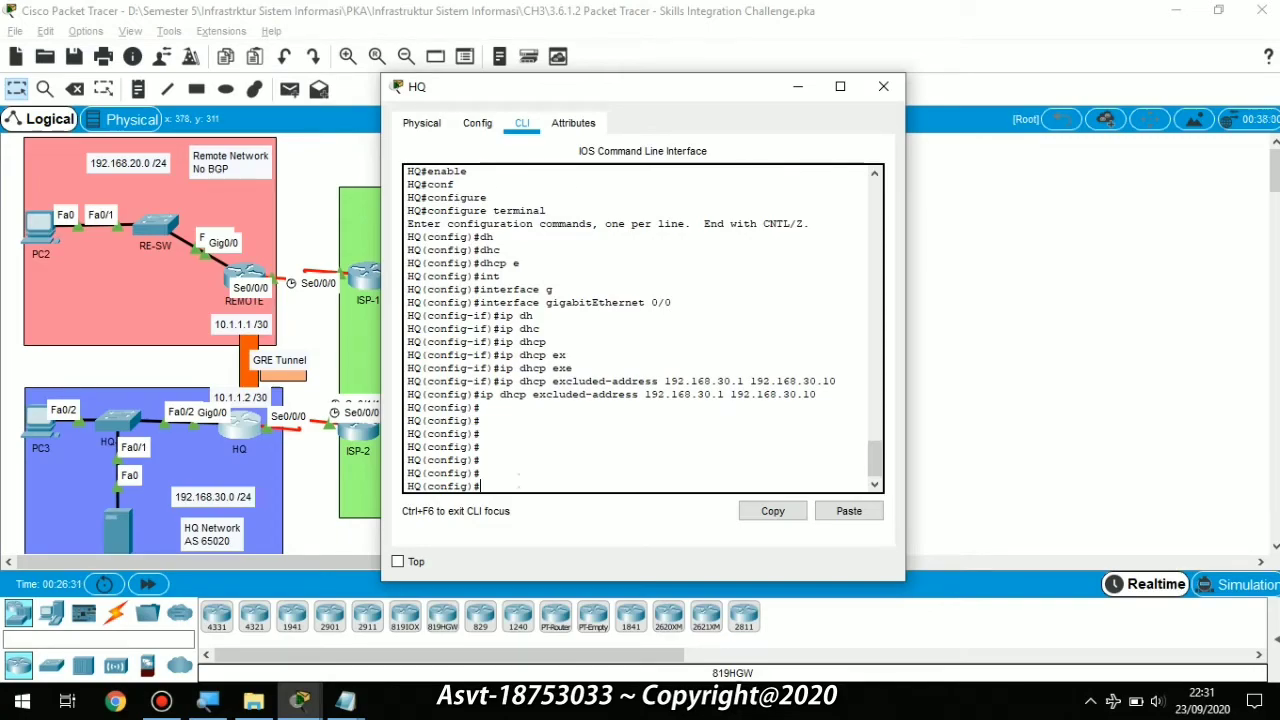
type("ro")
key("Tab")
type("os")
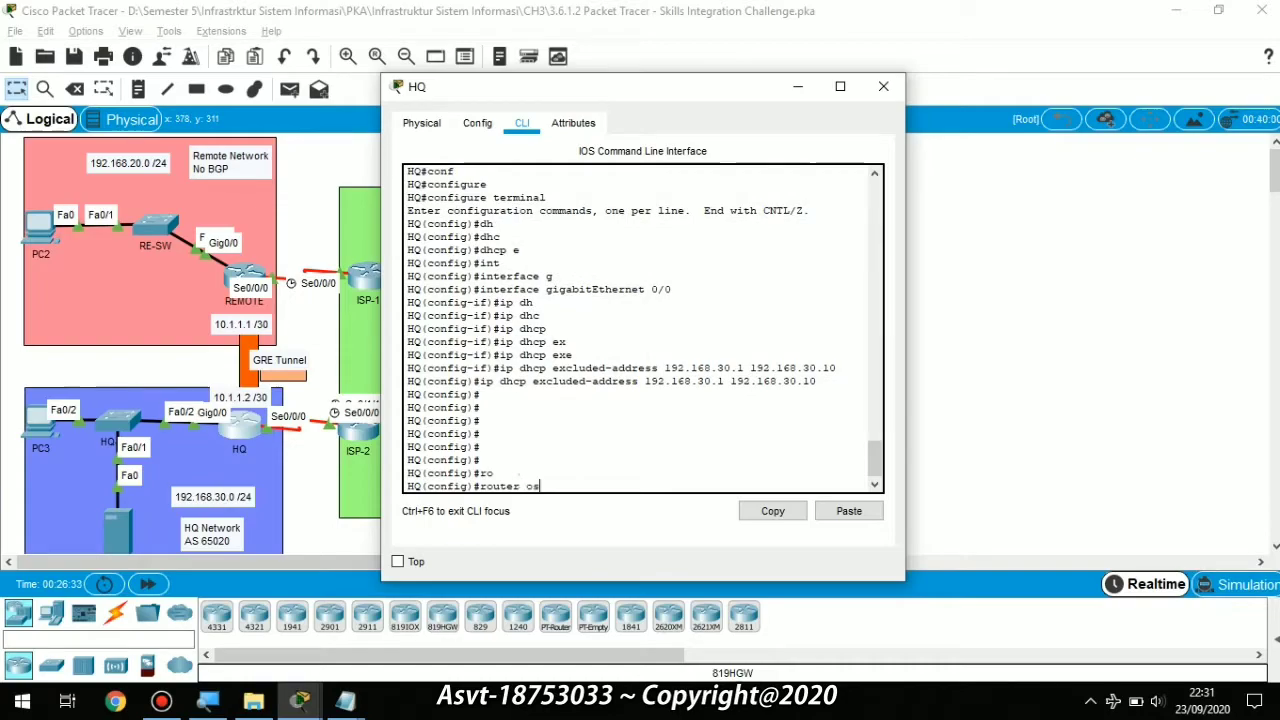
key("Tab")
key("Return")
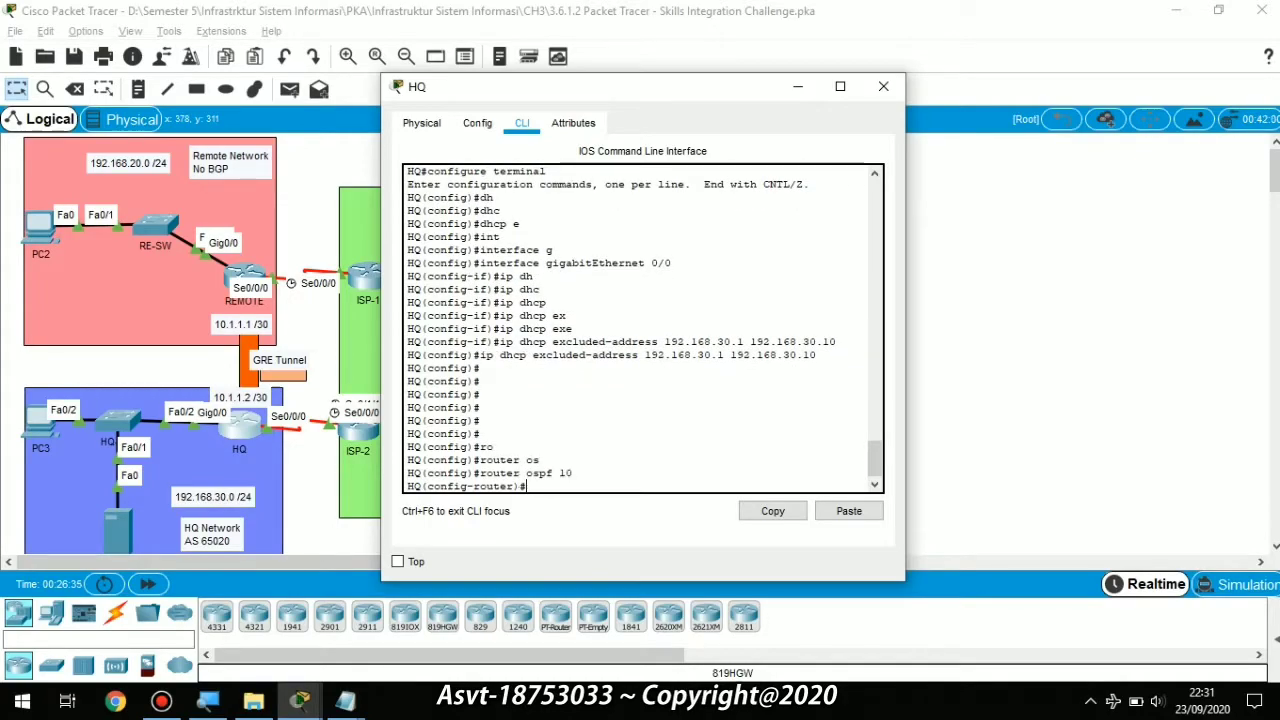
type("lo")
key("Tab")
key("Return")
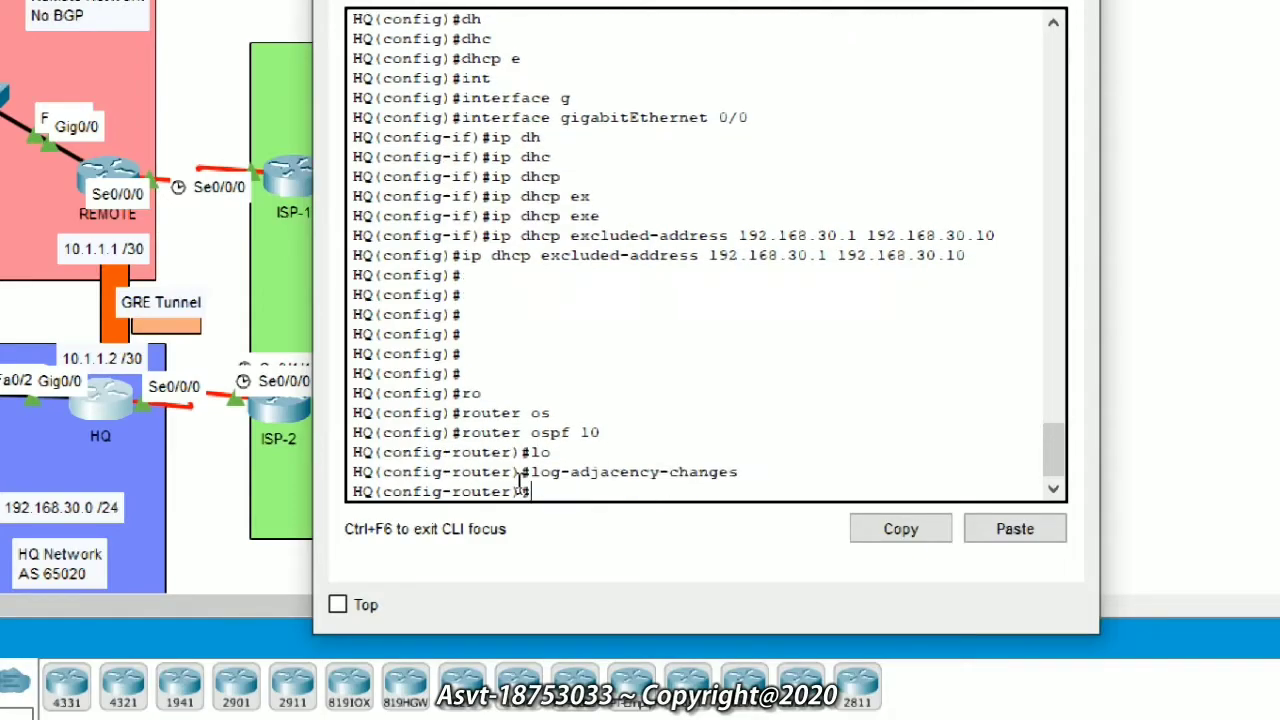
Step: Make GigabitEthernet0/0 a passive interface in OSPF 10
type("oas")
key("Tab")
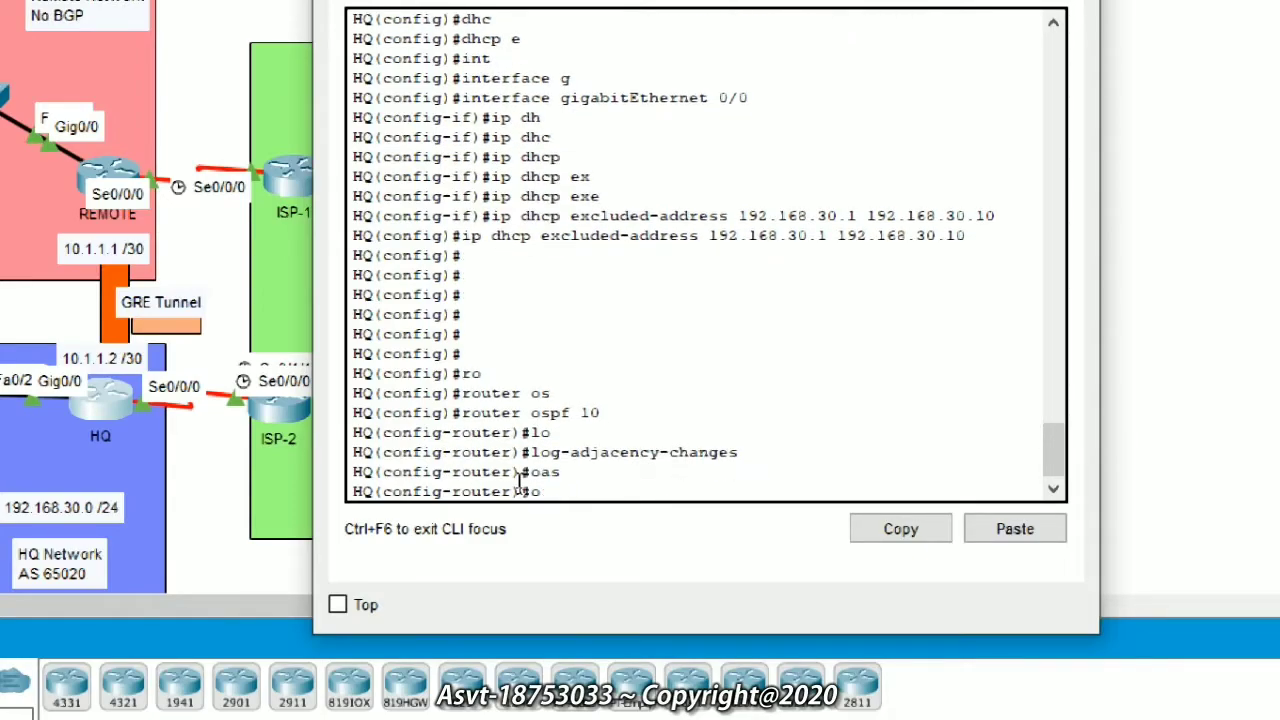
type("s")
key("Tab")
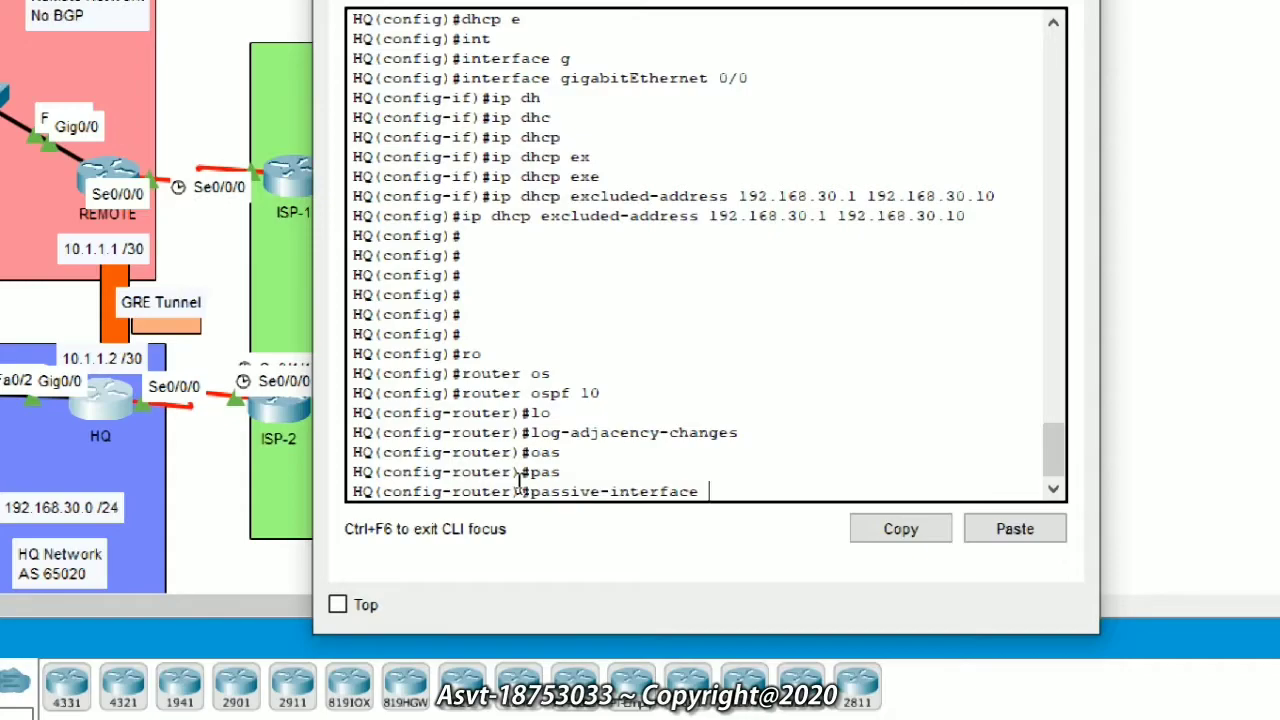
type("g")
key("Tab")
type("0/")
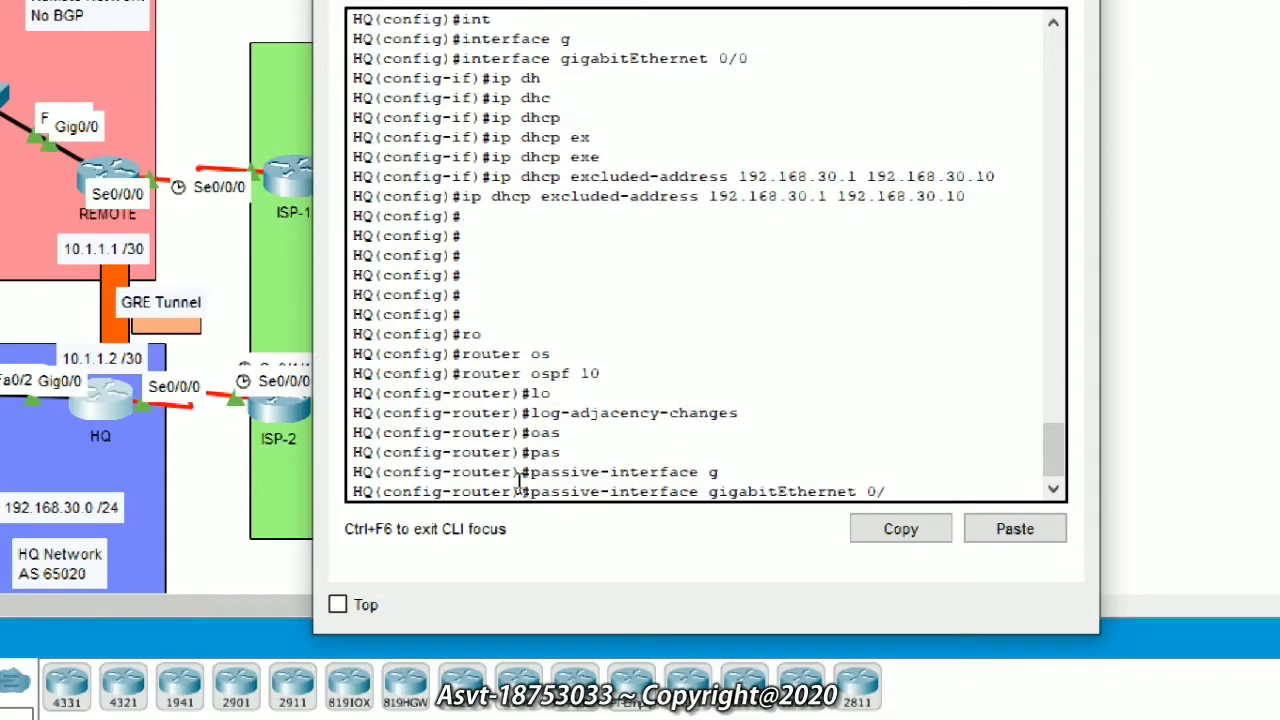
type("0")
key("Return")
Step: Advertise networks 192.168.30.0 0.0.0.255 and 10.1.1.0 0.0.0.3 in OSPF area 0
type("net")
key("Tab")
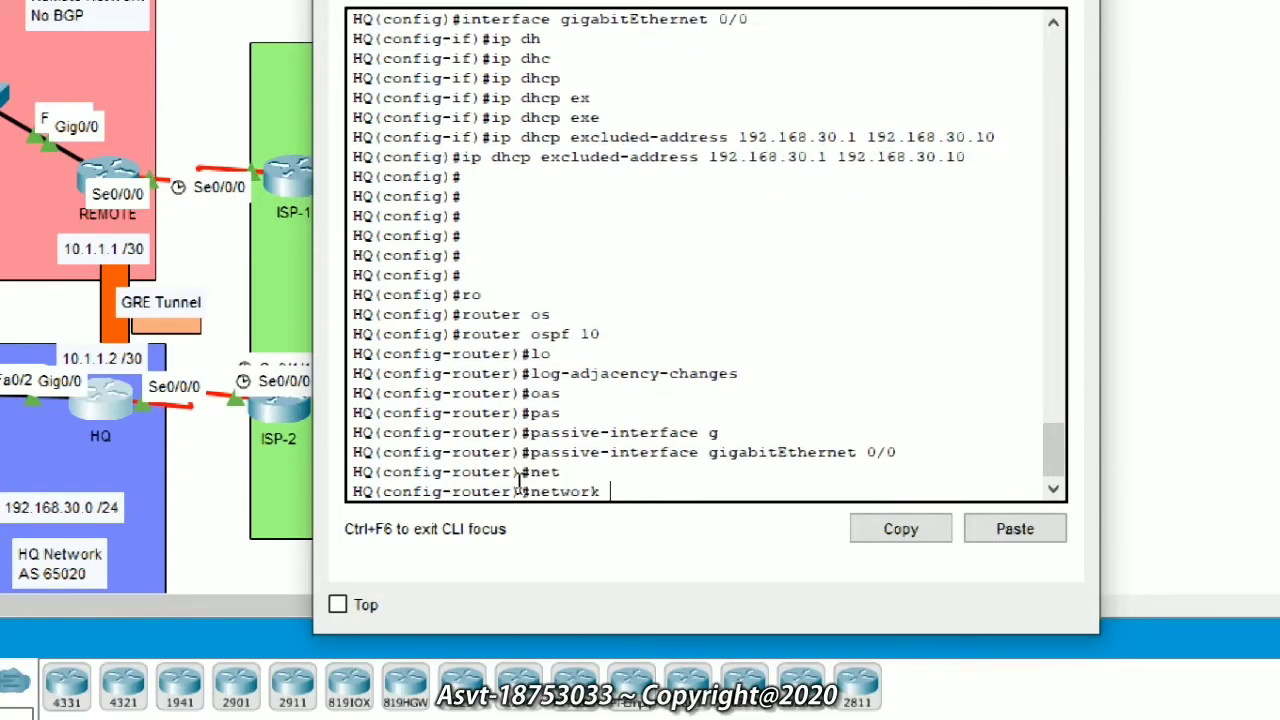
type("192.168.30.0 0.0.0.255 ar")
key("Tab")
key("Return")
type("ne")
key("Tab")
type("t")
key("Tab")
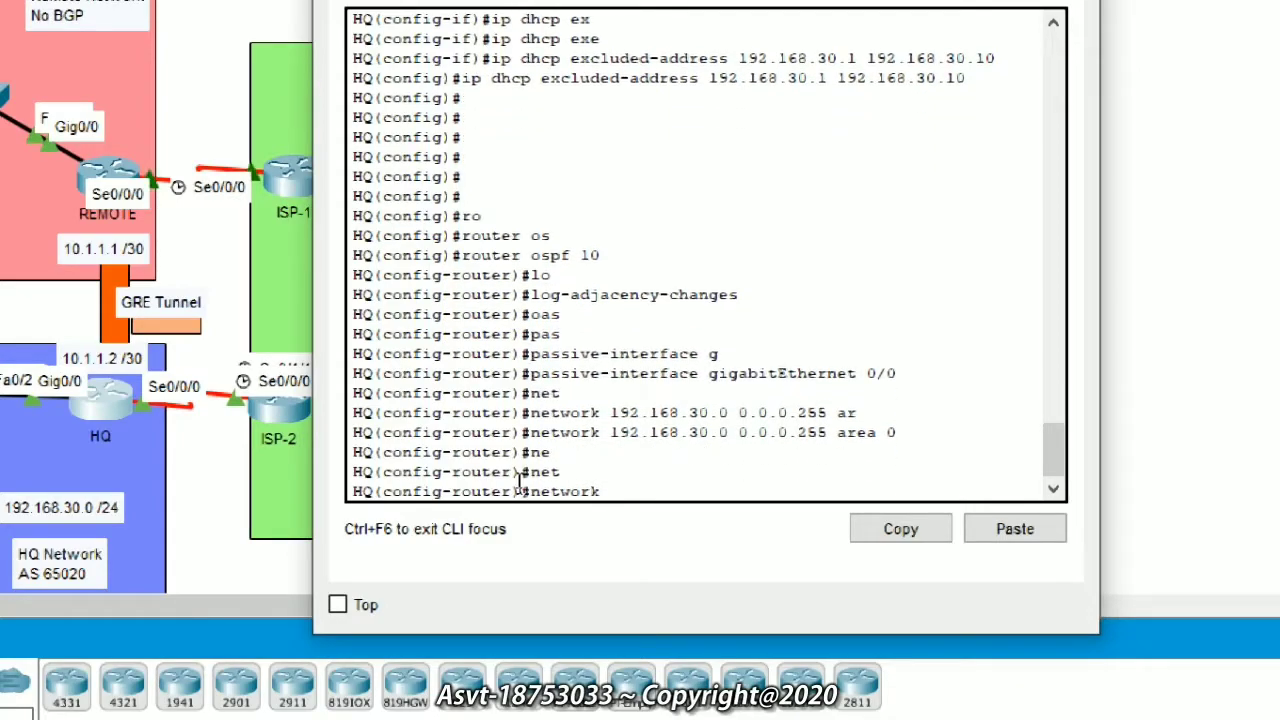
type("10.1.1.0 0.0.")
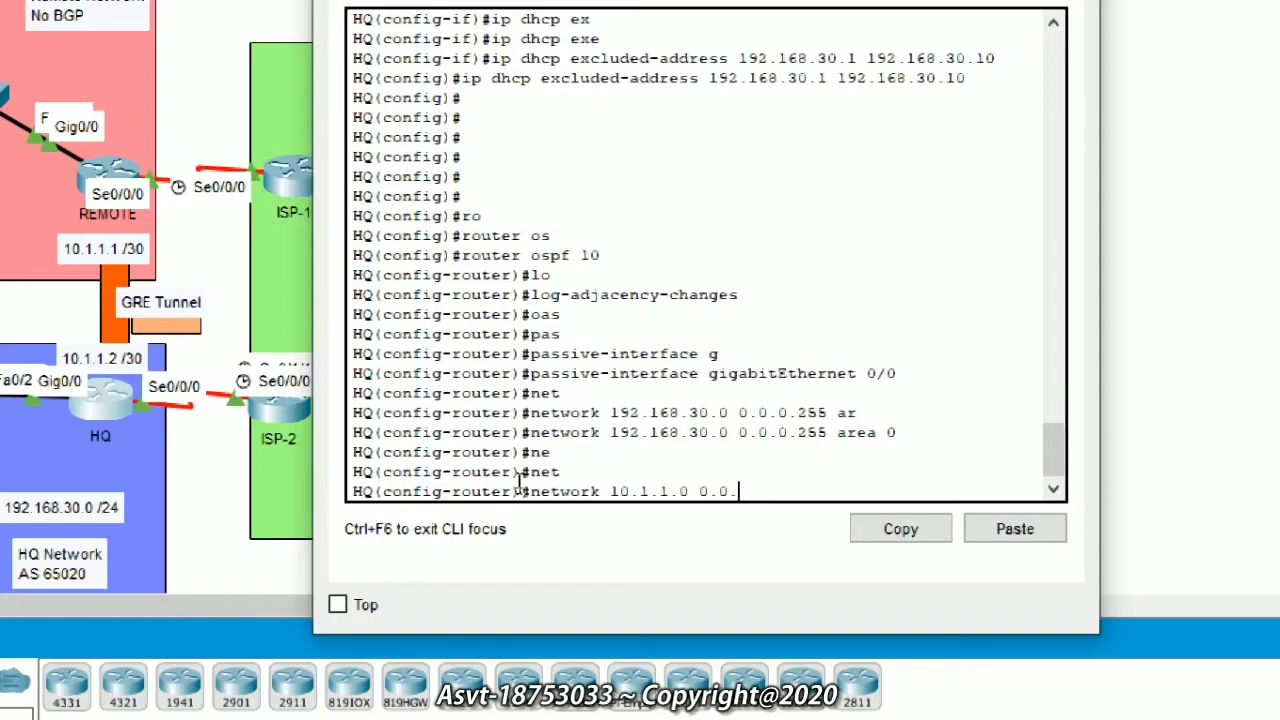
type("0.3 ar")
key("Tab")
type("0")
key("Return")
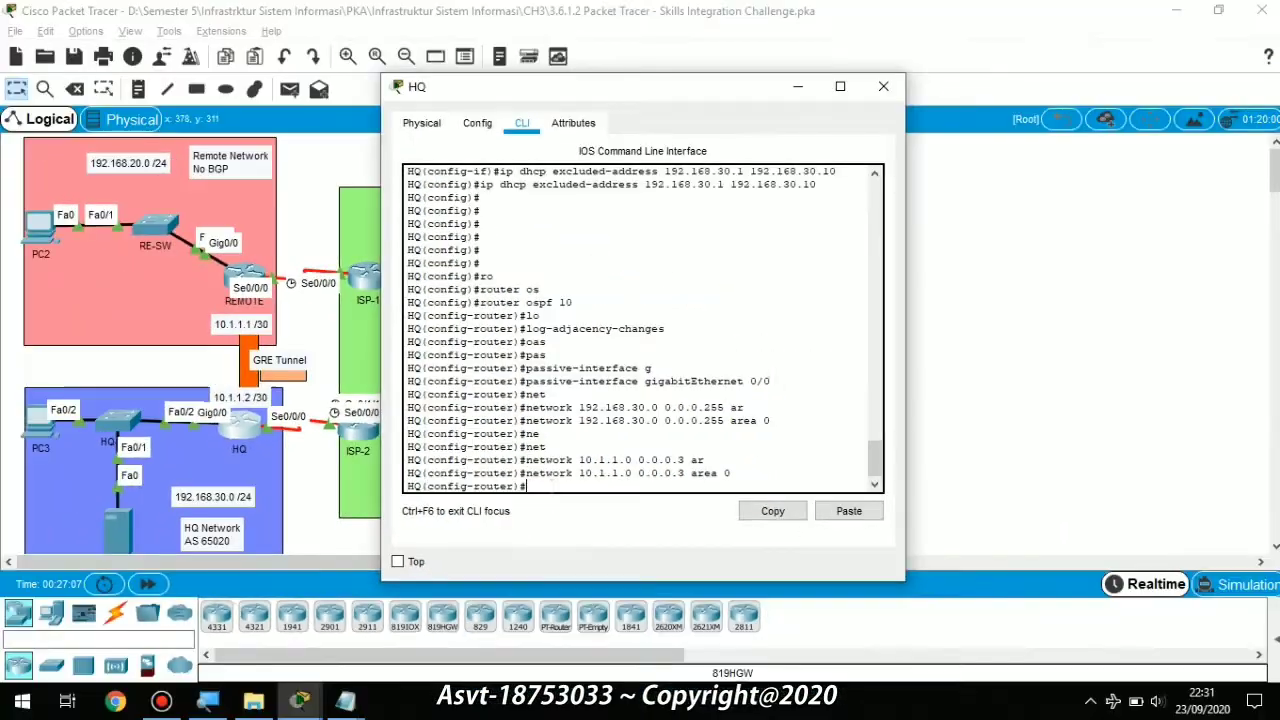
key("alt+Tab")
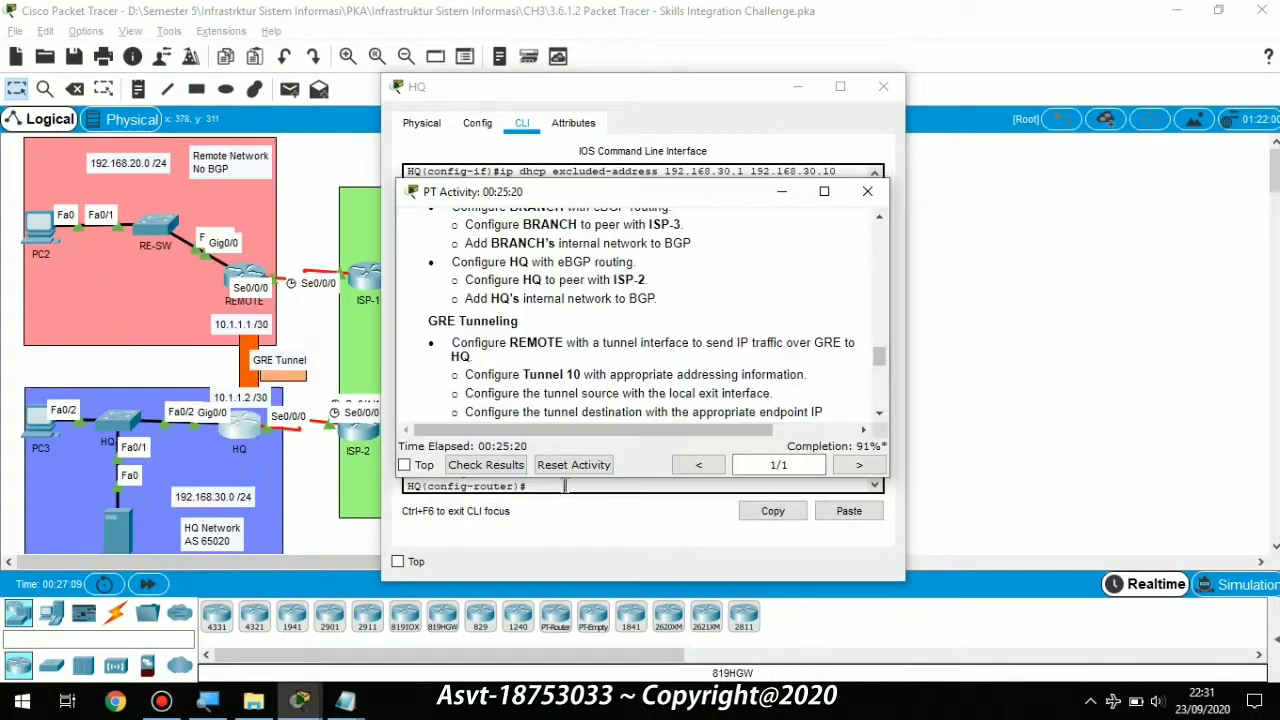
Step: Check results (48/50, PC1 and PC3 DHCP incorrect), then close them and maximize Packet Tracer
left_click(486, 465)
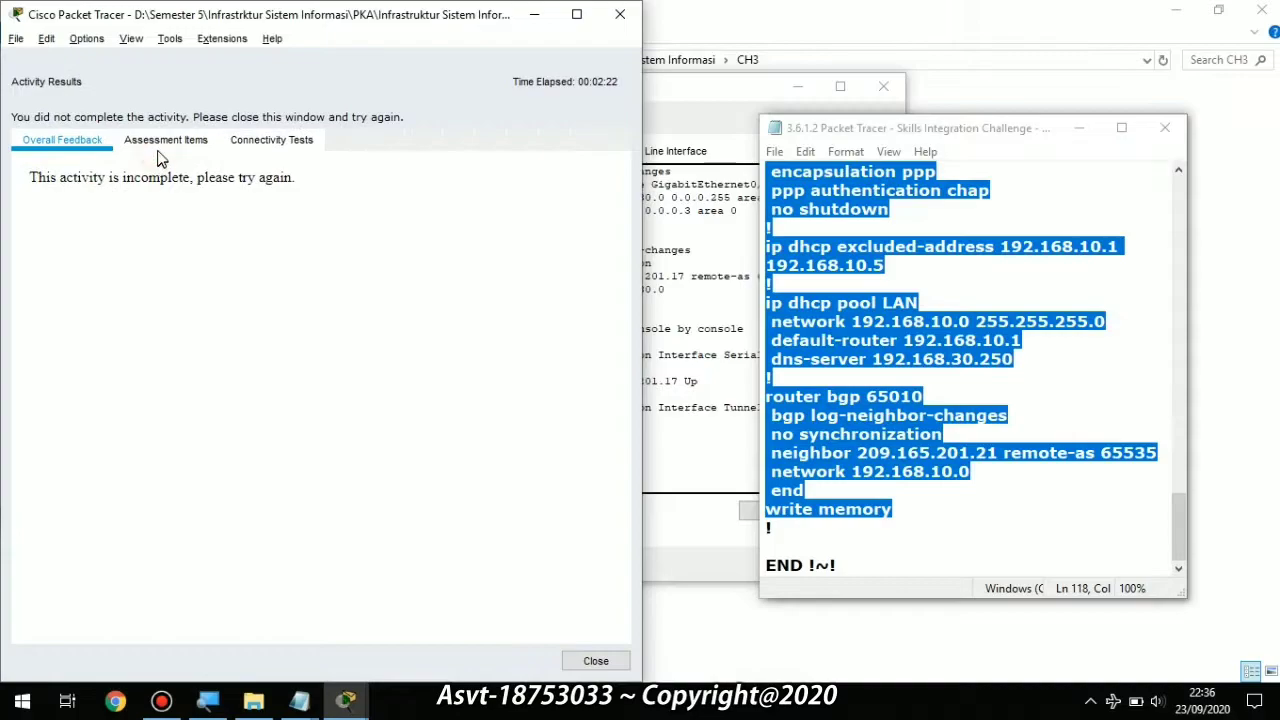
left_click(163, 140)
scroll(248, 295, "down", 20)
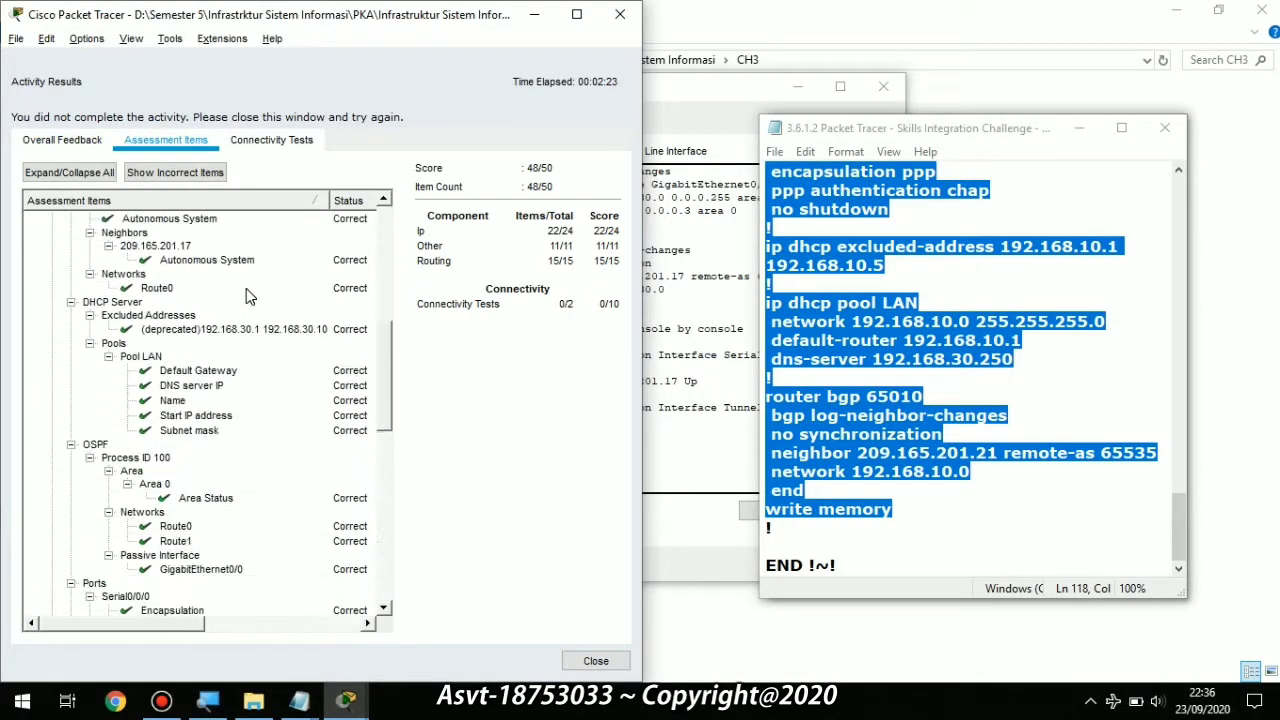
scroll(248, 295, "down", 5)
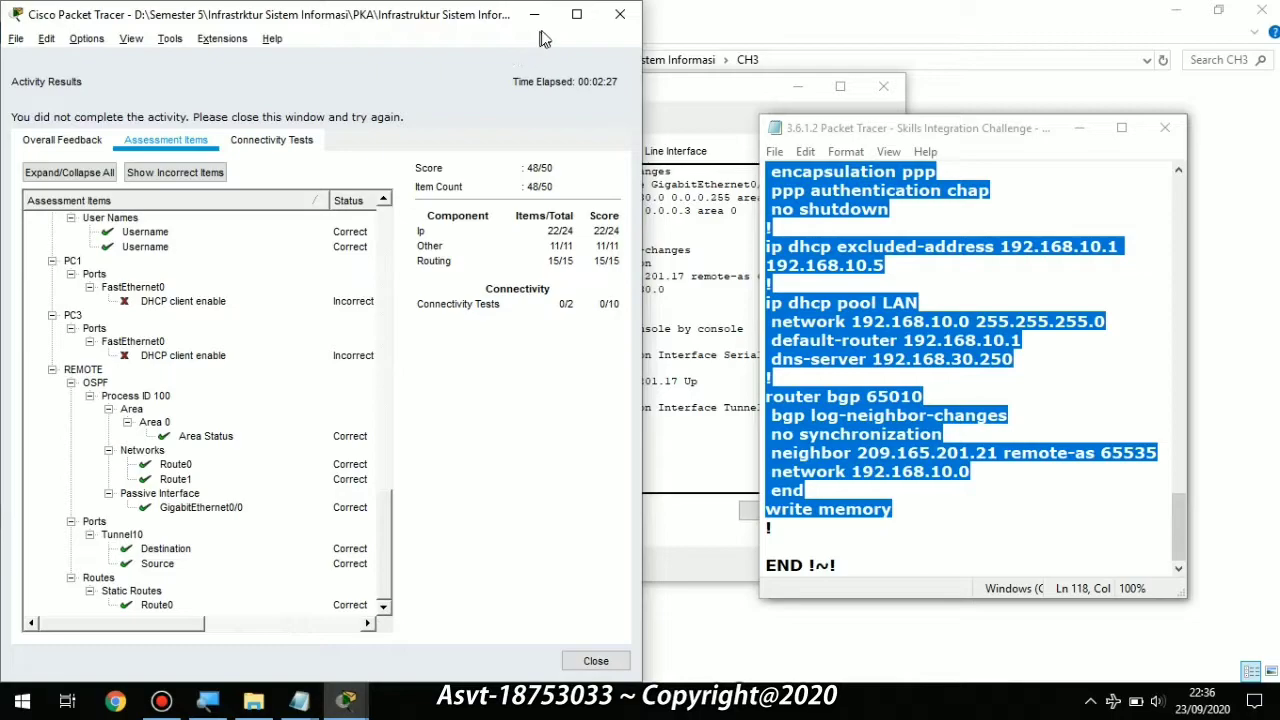
left_click(620, 14)
left_click(576, 14)
left_click(652, 348)
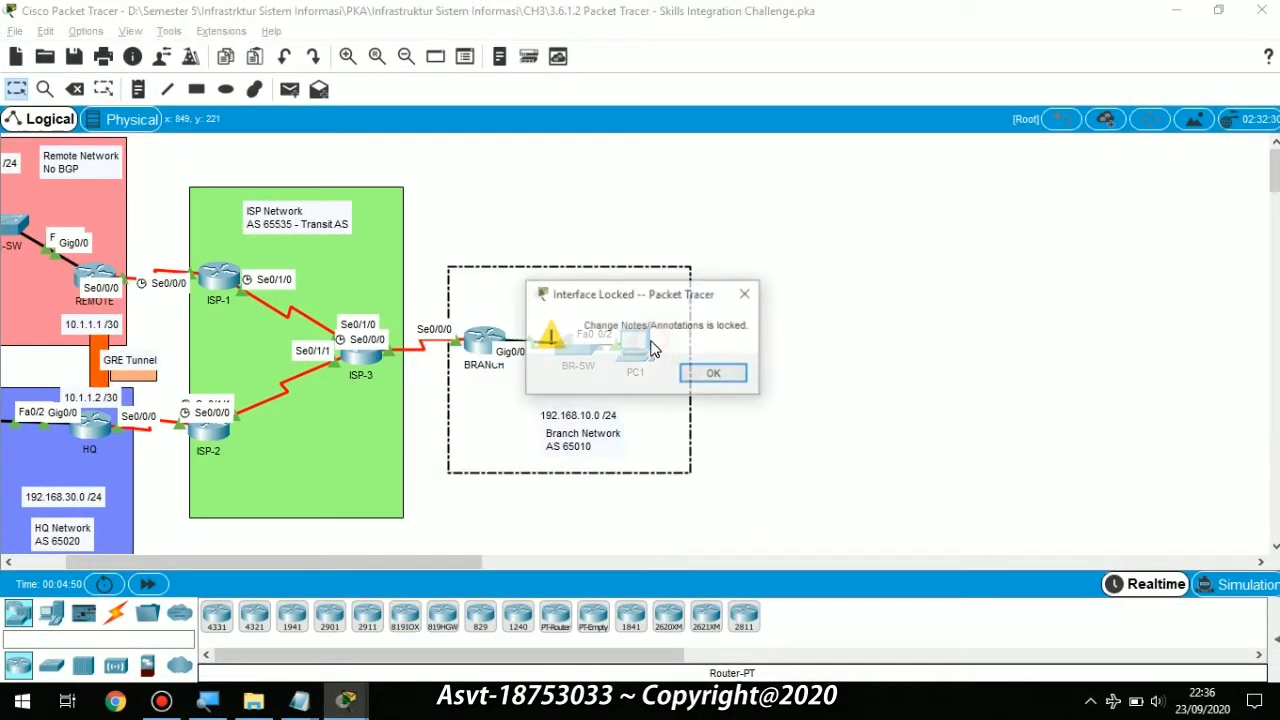
Step: Switch PC1's IP configuration to DHCP
left_click(707, 366)
left_click(648, 345)
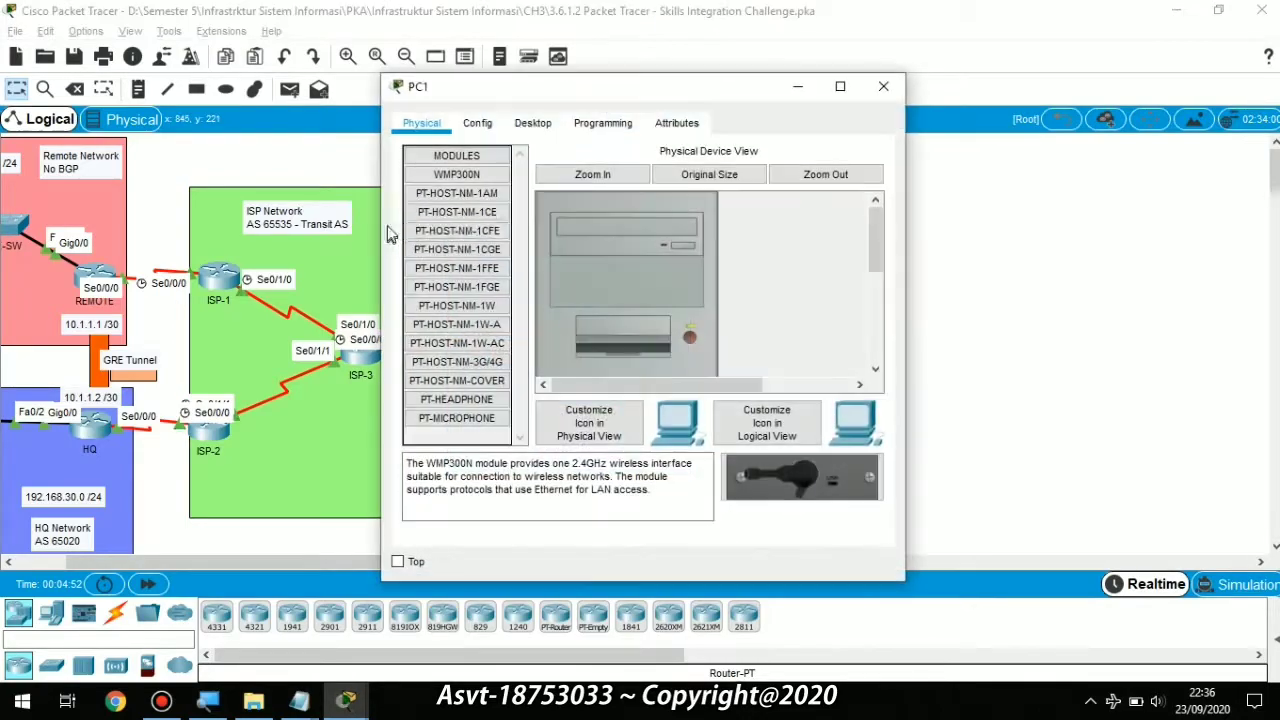
left_click(538, 123)
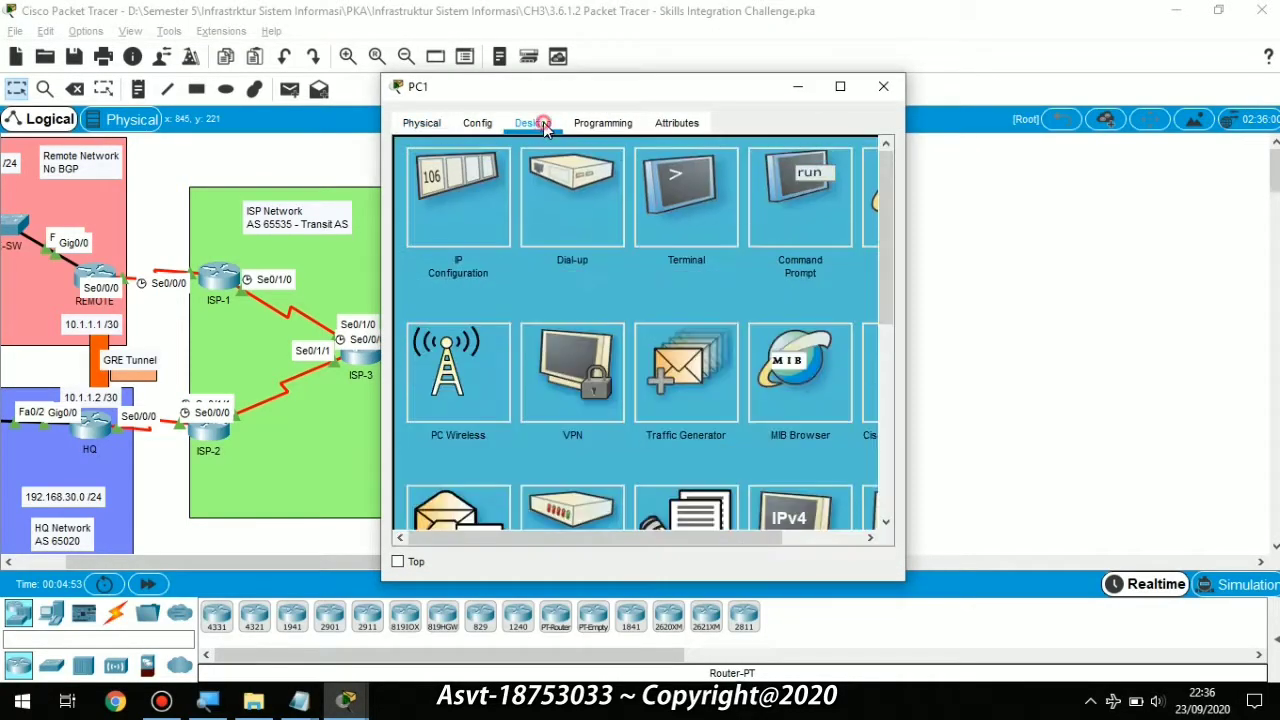
left_click(465, 196)
left_click(417, 227)
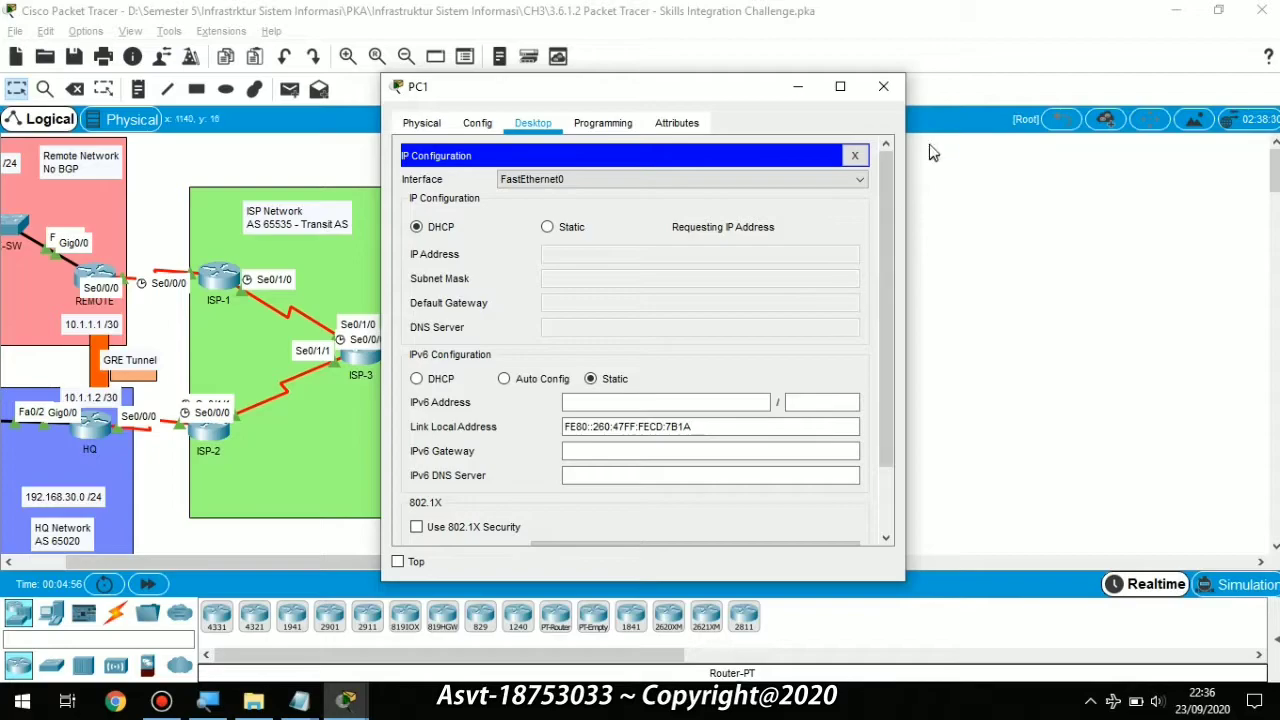
left_click(883, 86)
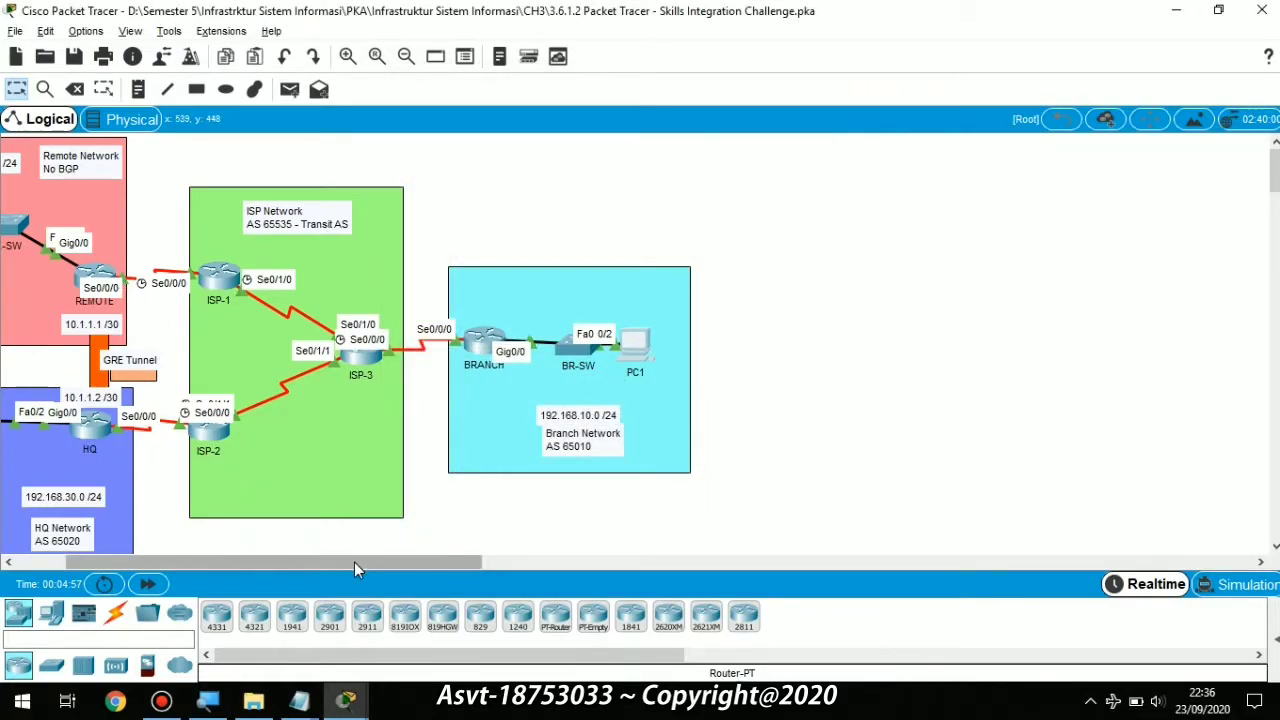
left_click_drag(354, 562, 253, 582)
Step: Switch PC3's IP configuration to DHCP
left_click(29, 430)
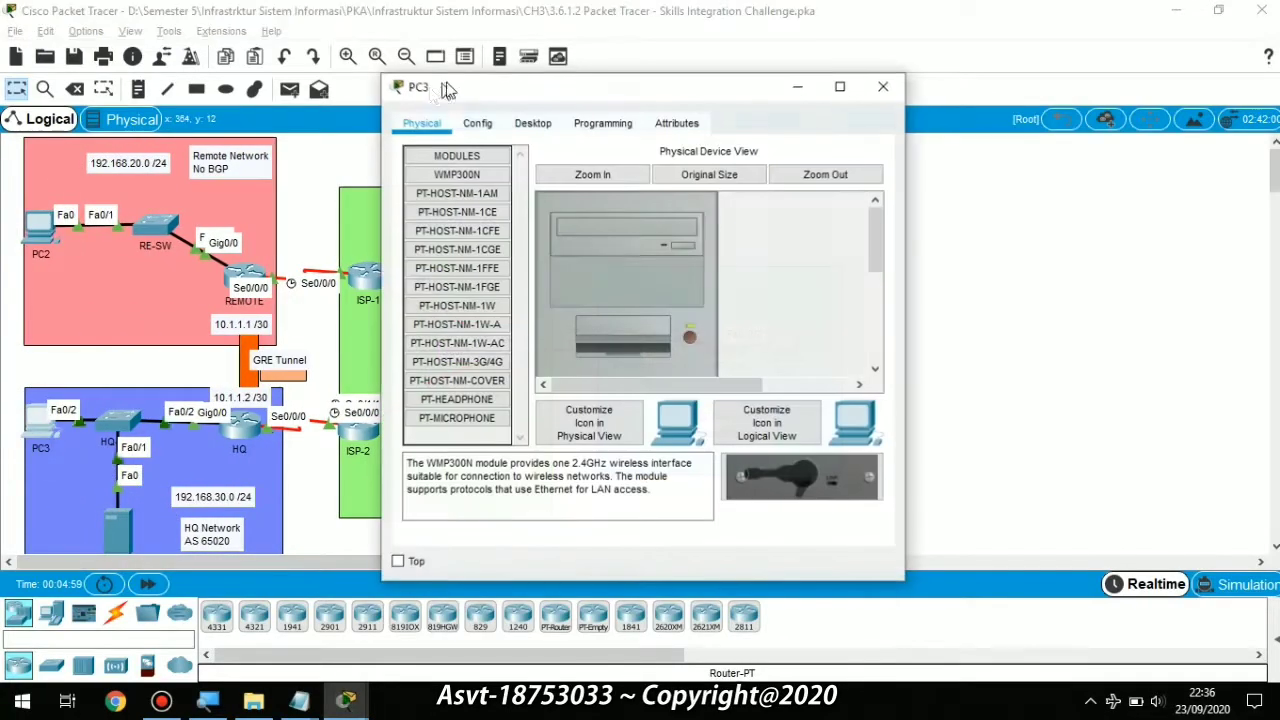
left_click(533, 123)
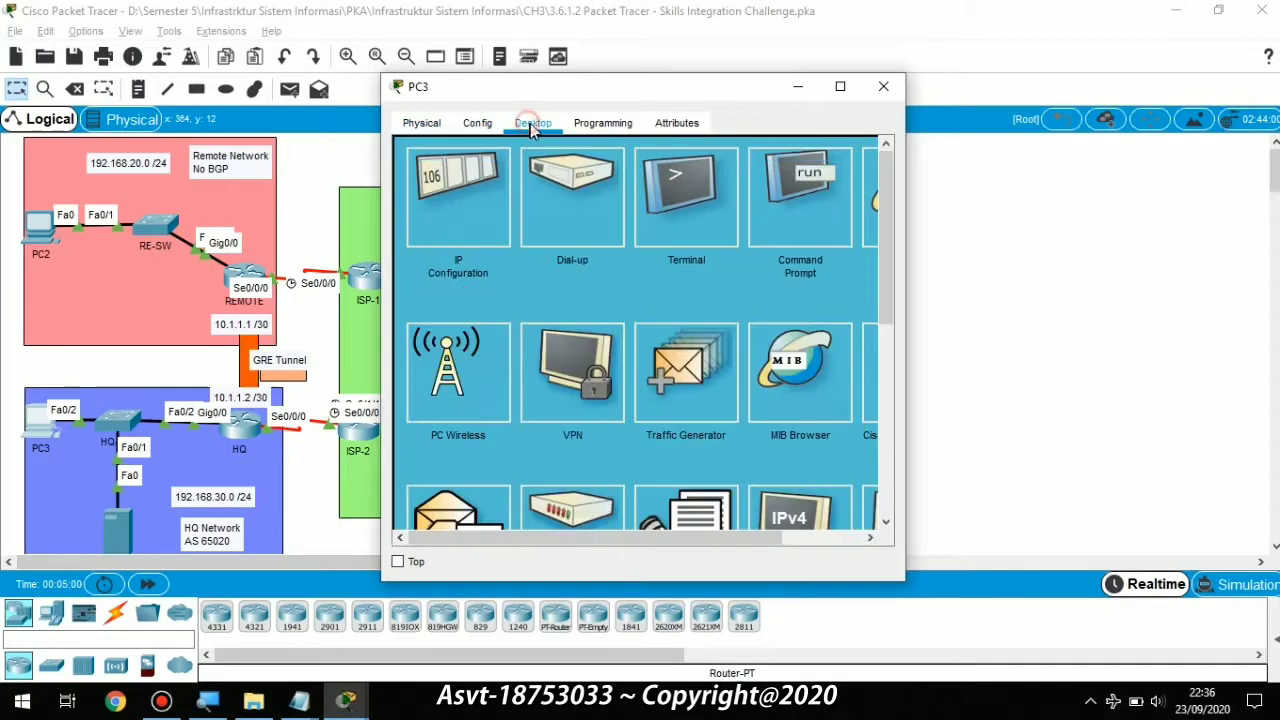
left_click(480, 187)
left_click(418, 227)
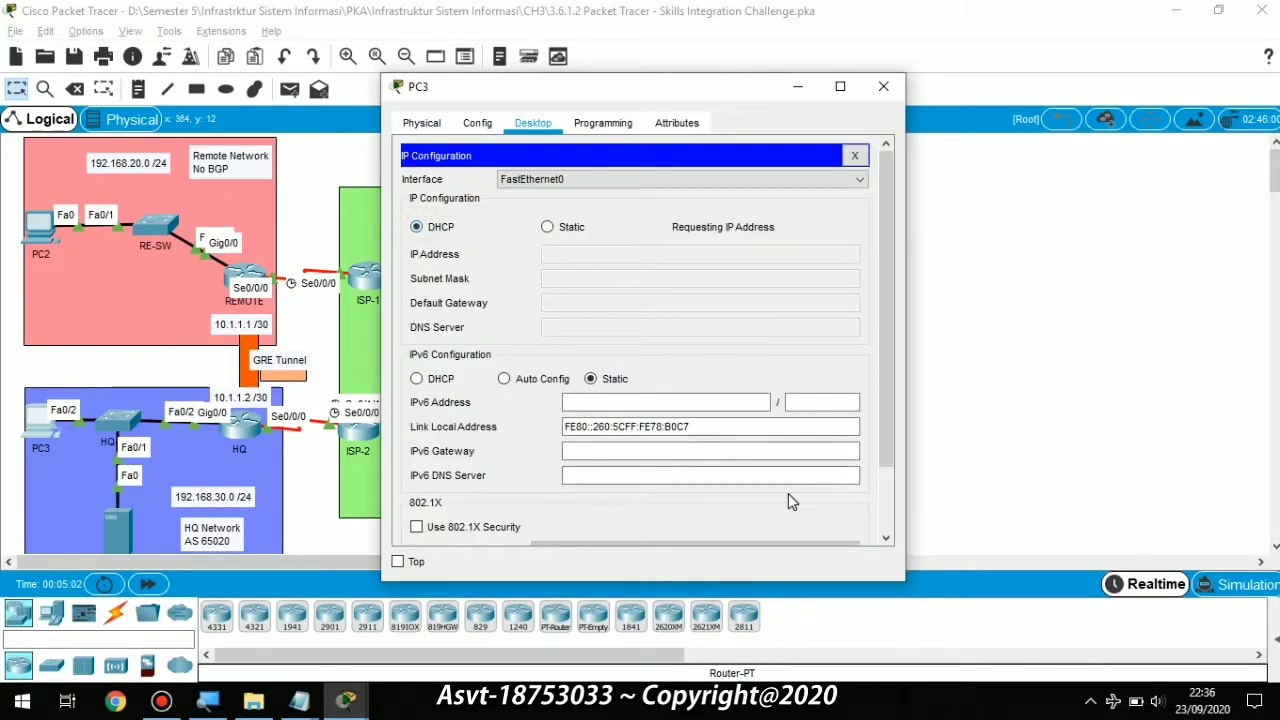
left_click(880, 93)
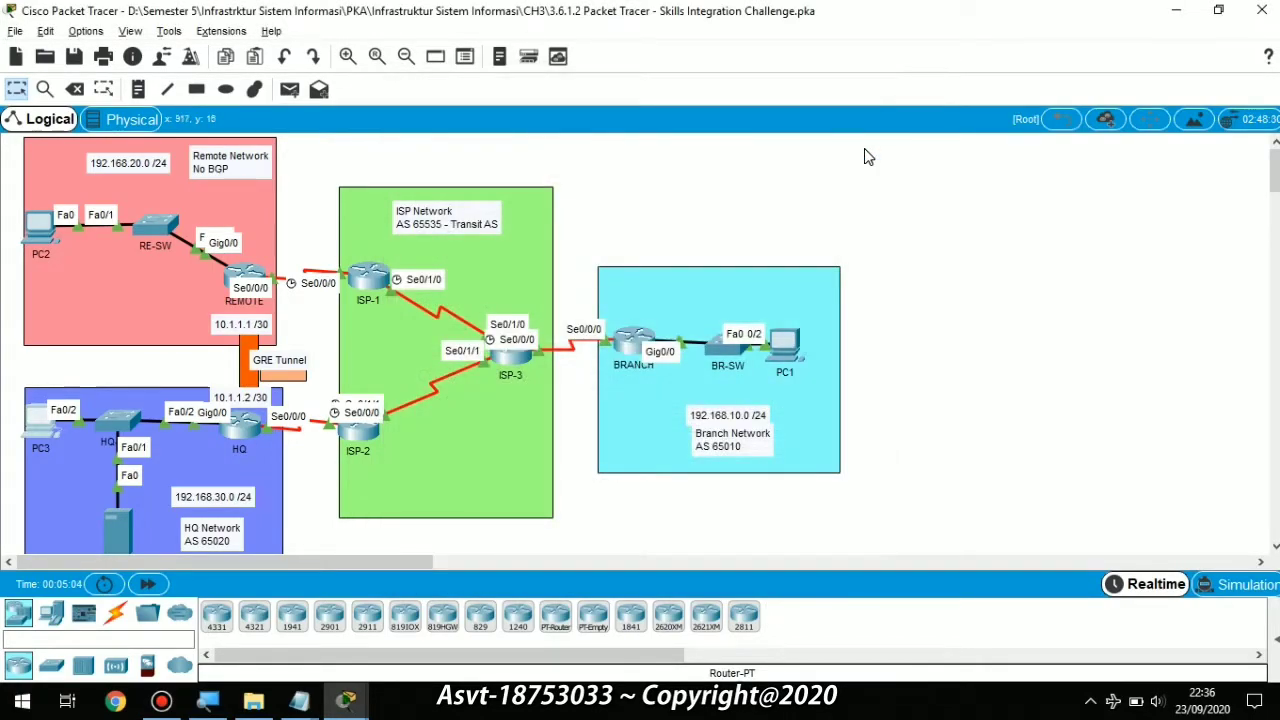
Step: Place Packet Tracer and the activity instructions side by side to confirm 100% completion
key("super+Left")
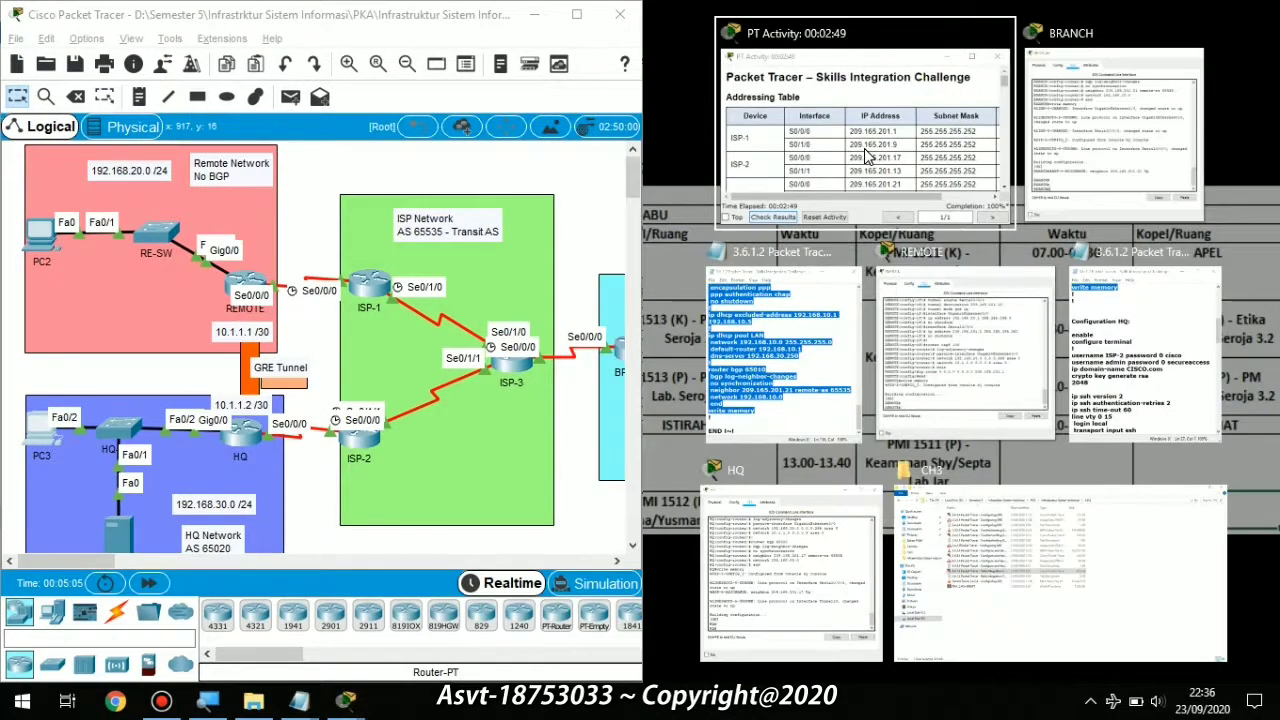
left_click(866, 155)
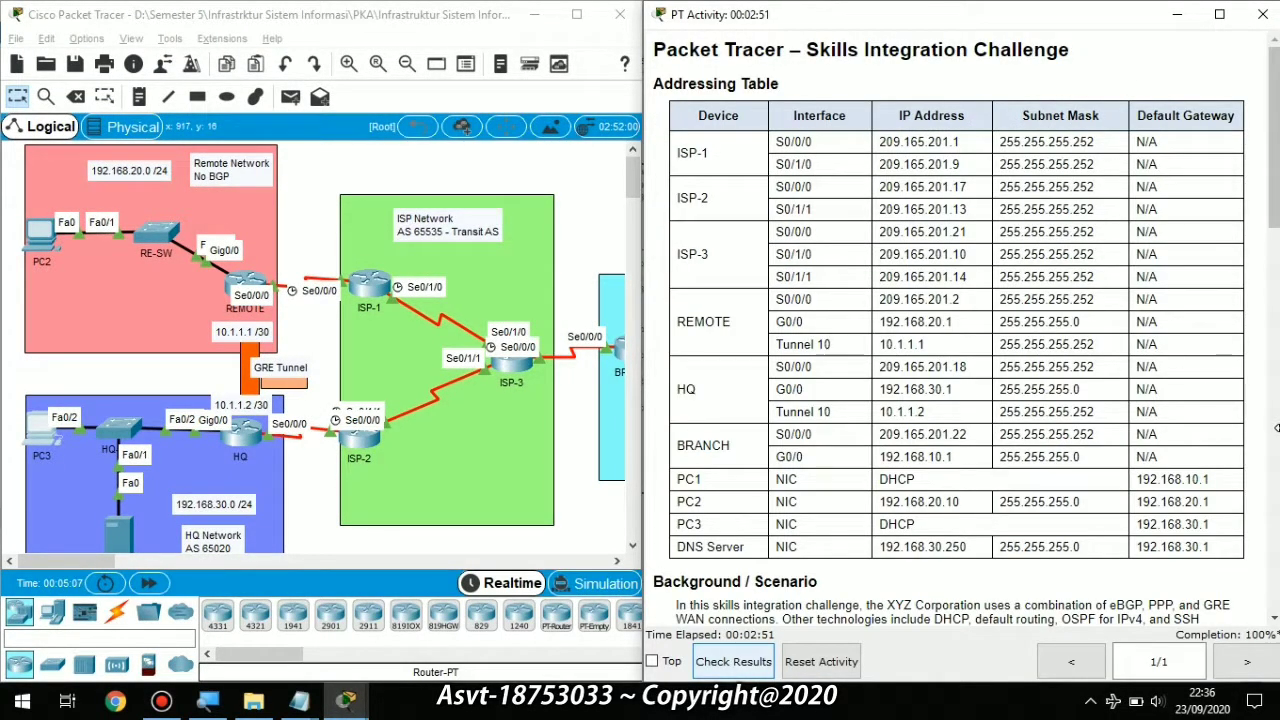
scroll(1225, 510, "down", 5)
scroll(1223, 505, "down", 4)
scroll(1221, 498, "up", 9)
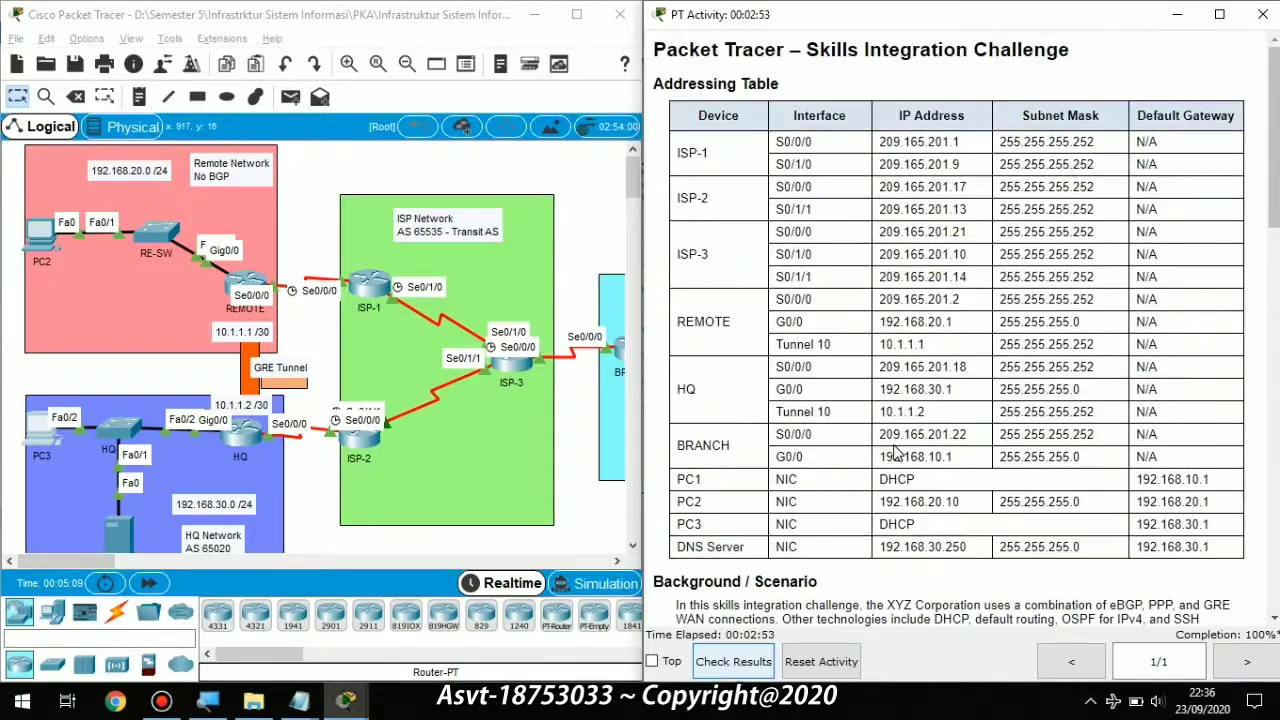